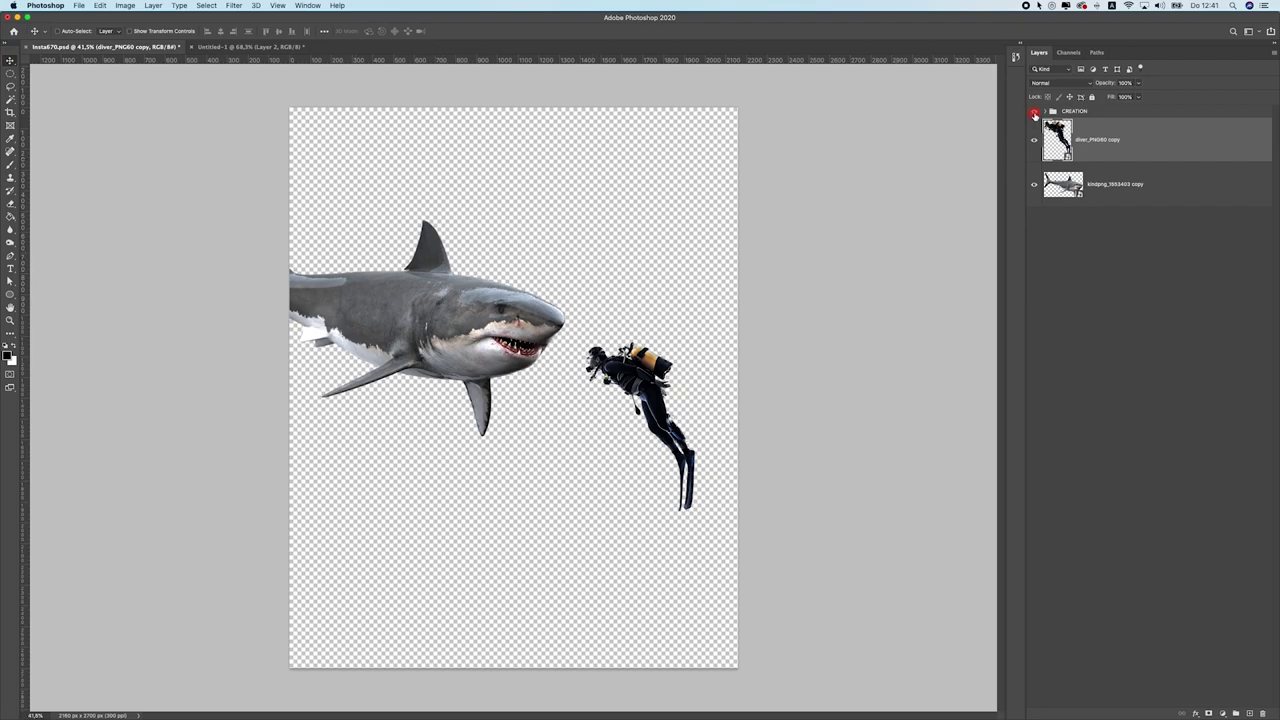
Step: Toggle the CREATION group's visibility to compare the raw shark and diver cutouts with the finished underwater composite
{"action": "left_click", "coordinate": [1035, 113]}
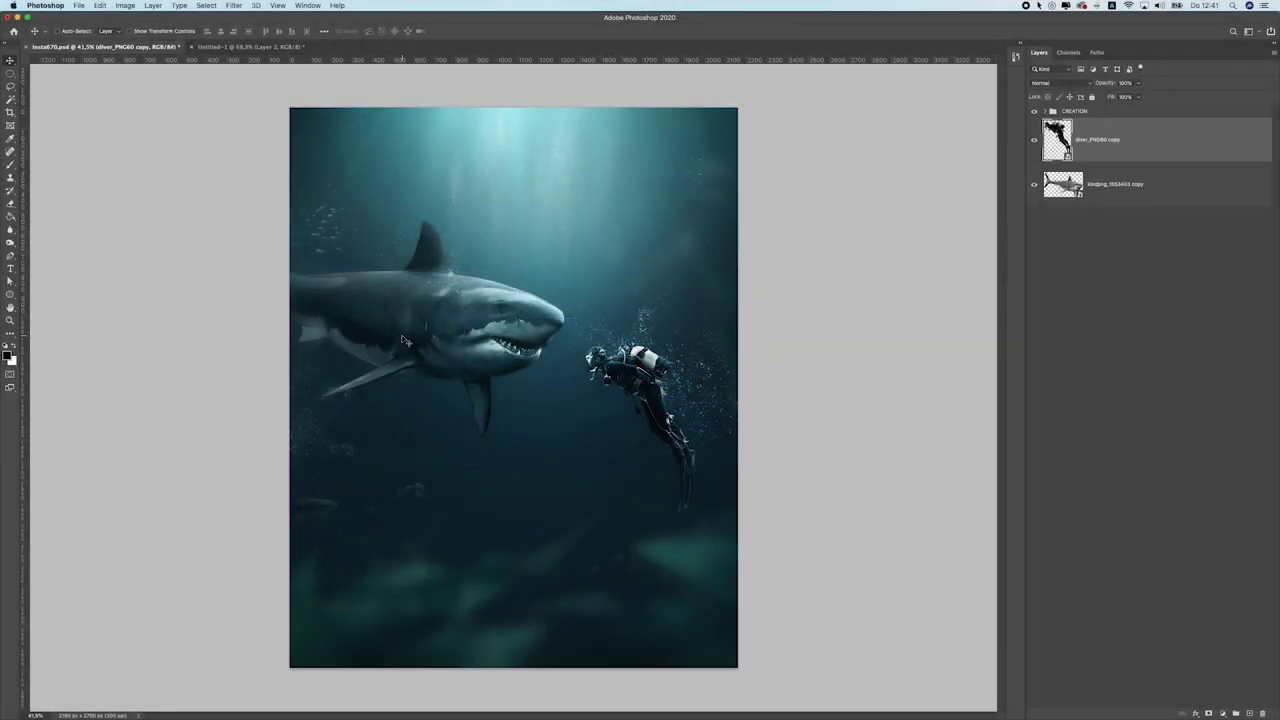
{"action": "left_click", "coordinate": [1034, 111]}
{"action": "left_click", "coordinate": [1035, 111]}
{"action": "left_click", "coordinate": [1035, 112]}
Step: Move the diver cutout slightly down and closer to the shark, and show the CREATION group over it again
{"action": "left_click_drag", "start_coordinate": [605, 308], "coordinate": [700, 357]}
{"action": "left_click_drag", "start_coordinate": [622, 357], "coordinate": [623, 352]}
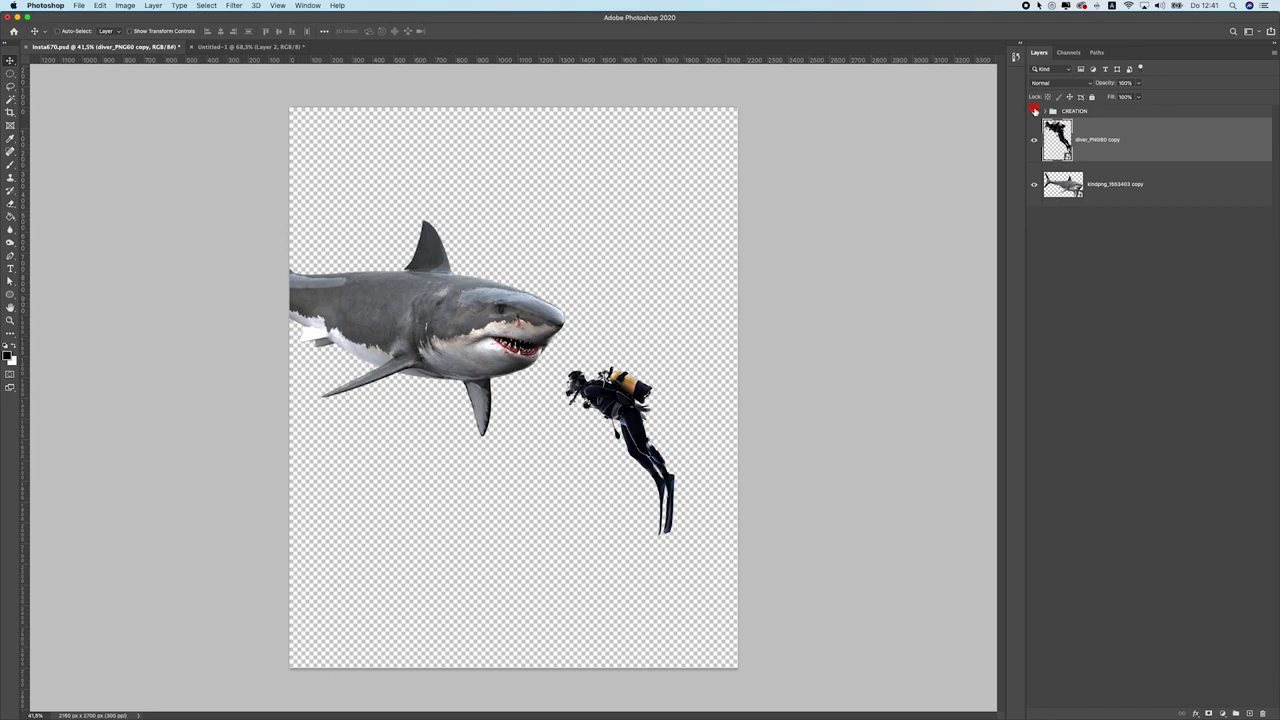
{"action": "left_click", "coordinate": [1035, 111]}
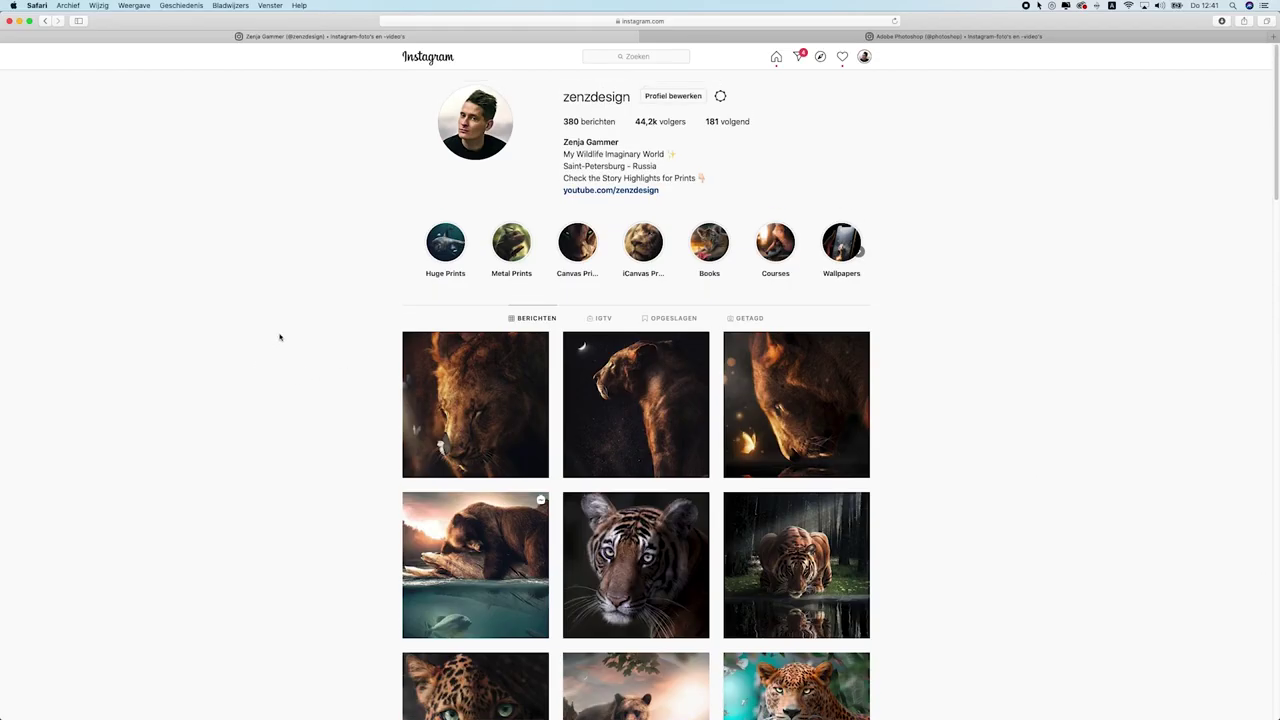
Step: Switch to Safari and look through the wildlife artwork posts on the artist's own Instagram profile
{"action": "scroll", "coordinate": [248, 305], "scroll_direction": "down", "scroll_amount": 3}
{"action": "scroll", "coordinate": [283, 346], "scroll_direction": "up", "scroll_amount": 2}
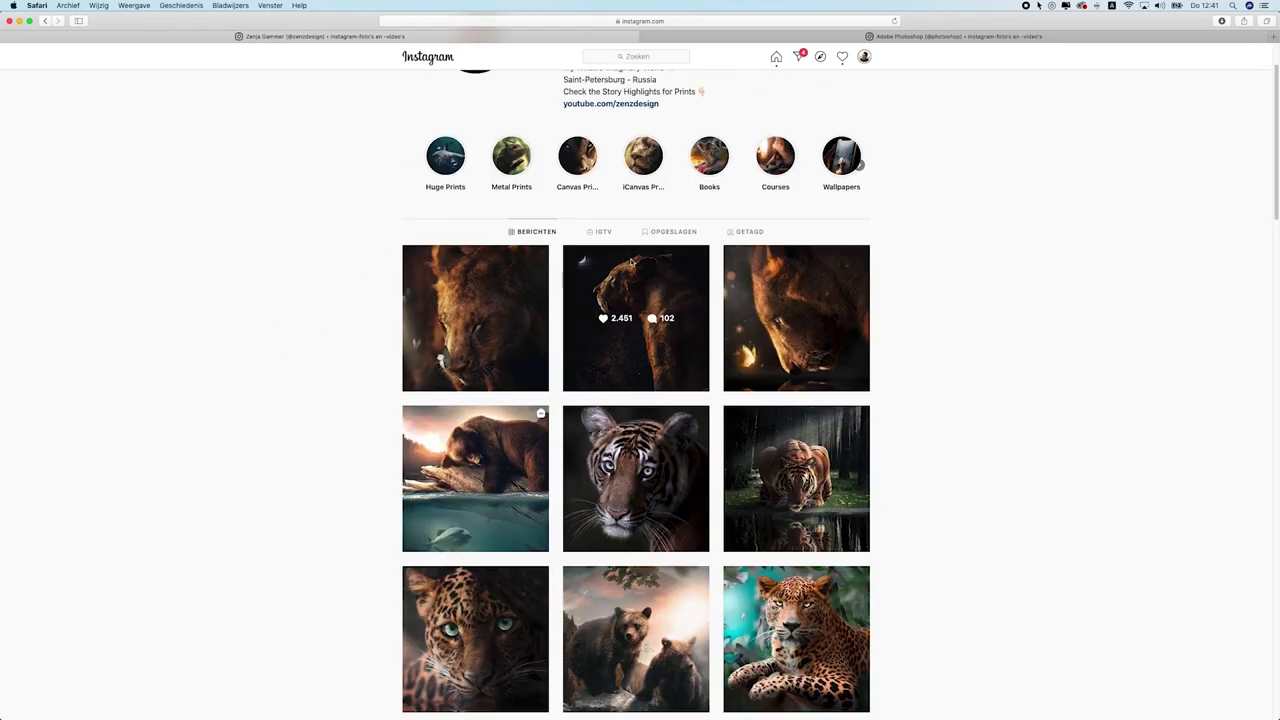
{"action": "scroll", "coordinate": [316, 380], "scroll_direction": "down", "scroll_amount": 1}
{"action": "scroll", "coordinate": [316, 380], "scroll_direction": "down", "scroll_amount": 8}
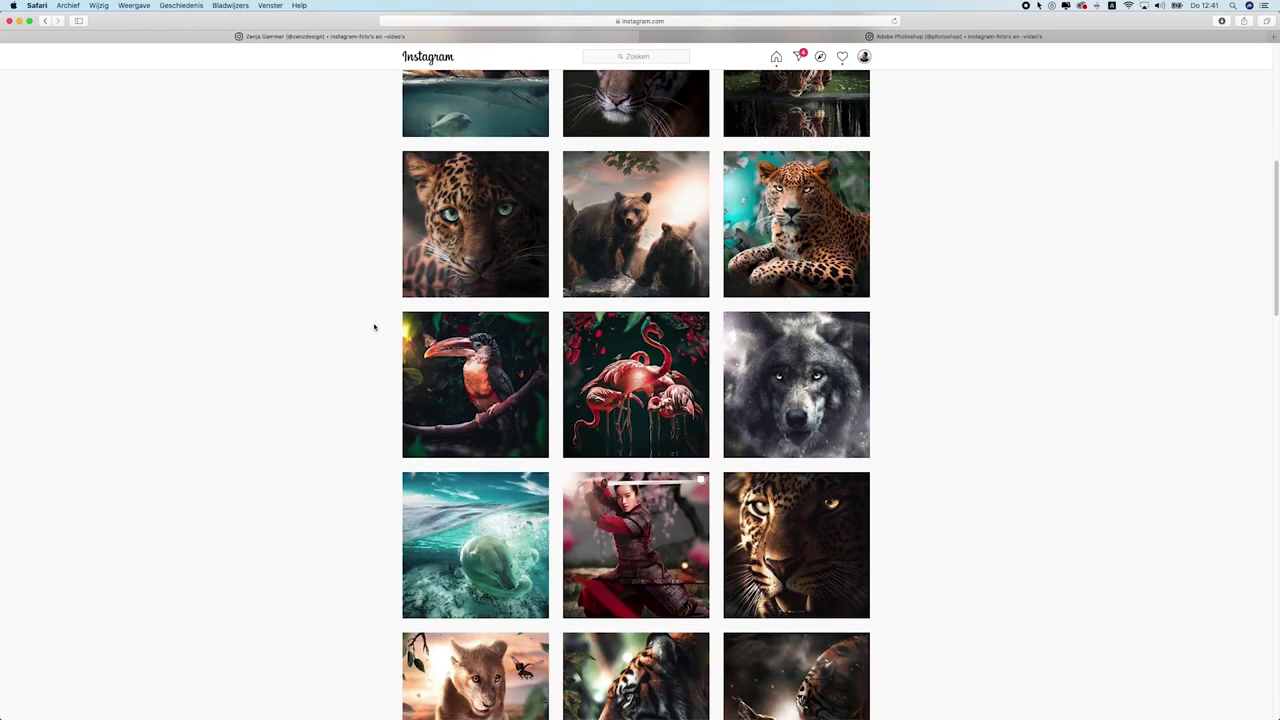
{"action": "scroll", "coordinate": [371, 323], "scroll_direction": "up", "scroll_amount": 6}
{"action": "scroll", "coordinate": [314, 363], "scroll_direction": "down", "scroll_amount": 6}
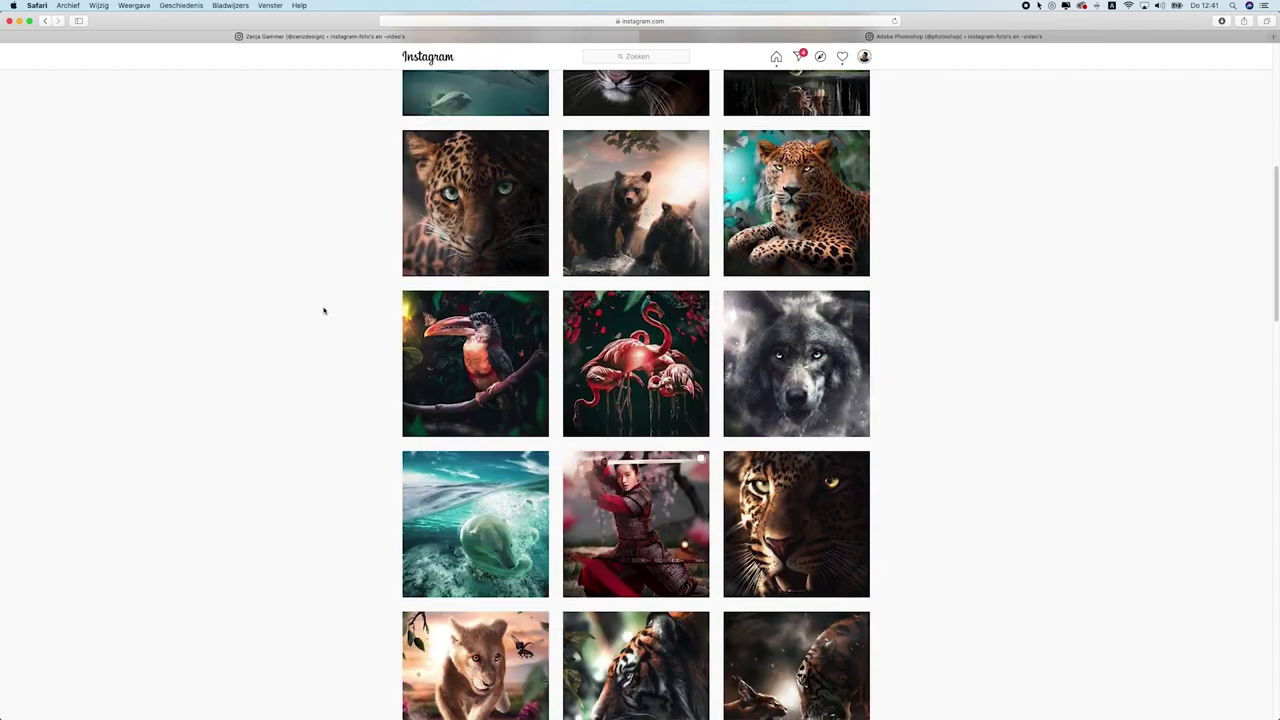
{"action": "scroll", "coordinate": [323, 309], "scroll_direction": "up", "scroll_amount": 9}
{"action": "scroll", "coordinate": [403, 174], "scroll_direction": "up", "scroll_amount": 1}
Step: View the photoshop Instagram profile and open its post of the fox artwork
{"action": "left_click", "coordinate": [984, 36]}
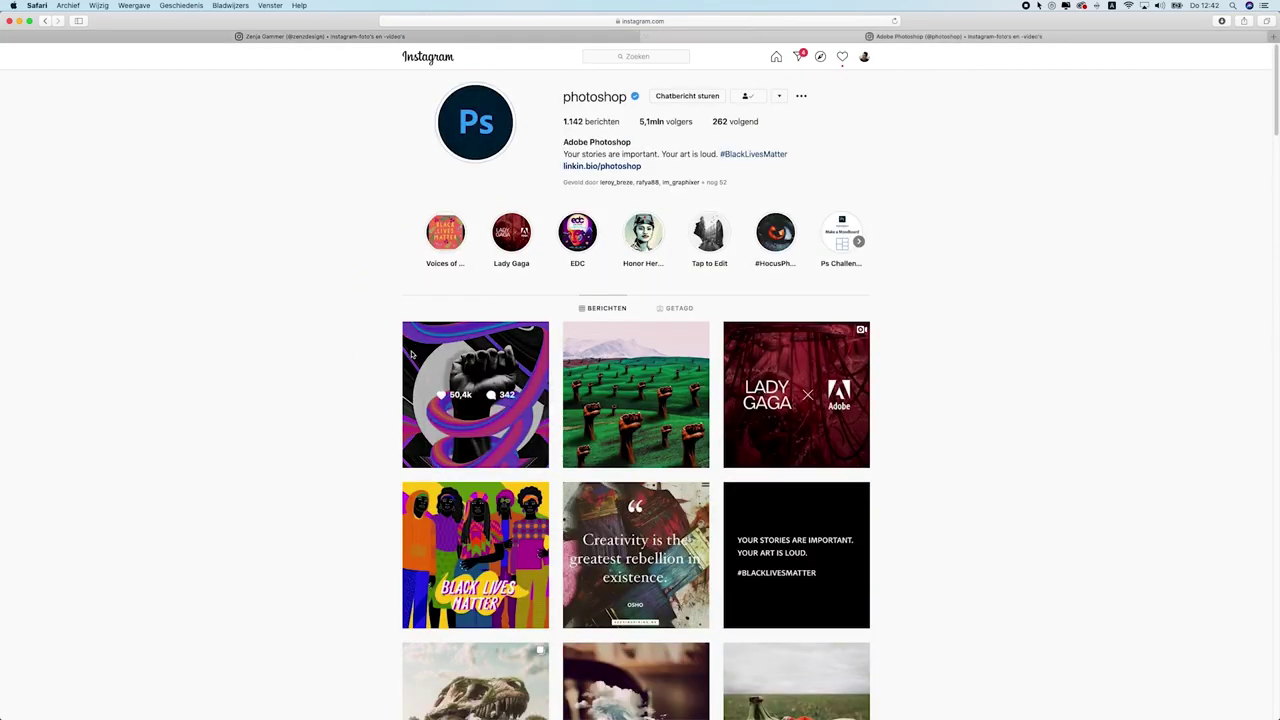
{"action": "scroll", "coordinate": [415, 352], "scroll_direction": "down", "scroll_amount": 20}
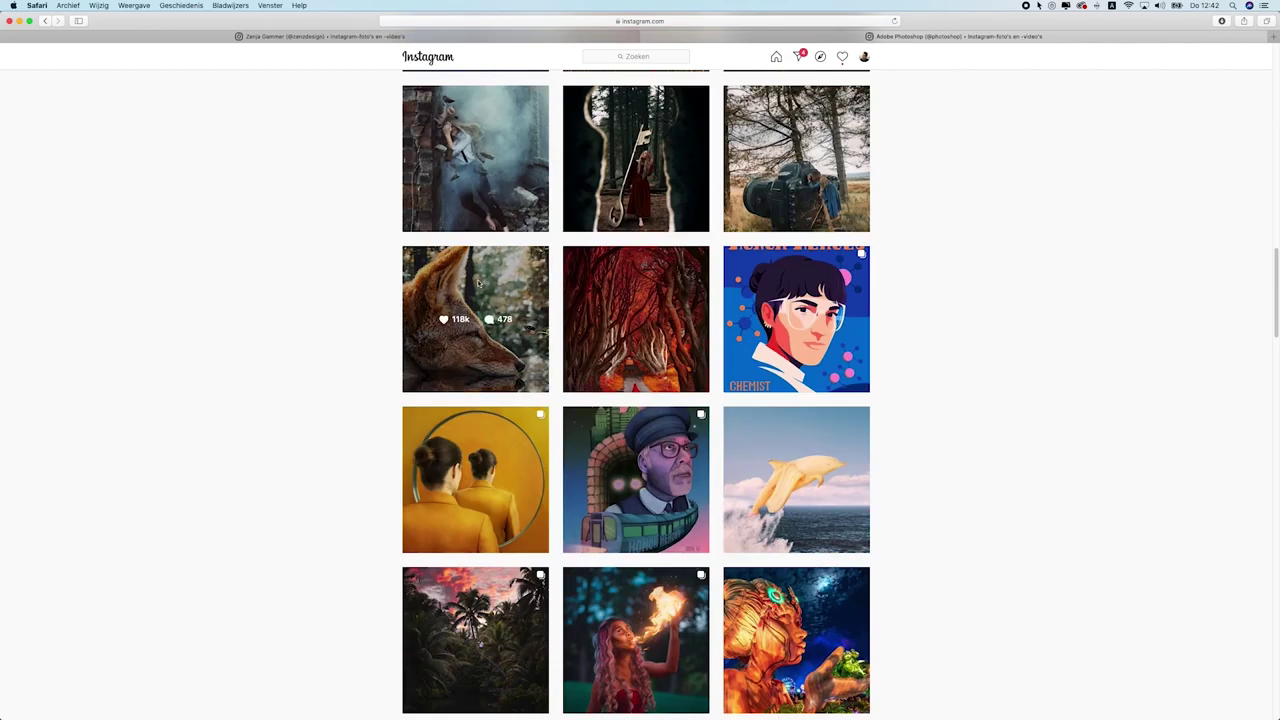
{"action": "left_click", "coordinate": [479, 282]}
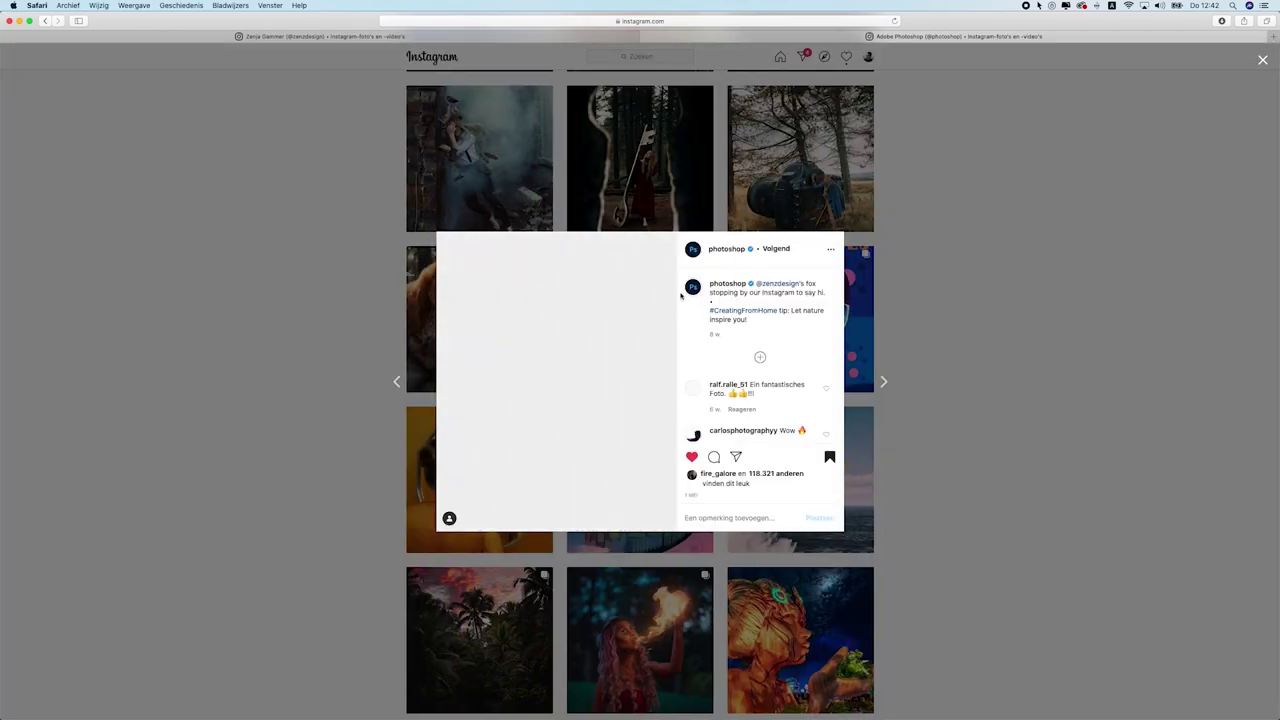
{"action": "left_click", "coordinate": [1030, 241]}
Step: Find and view the "Swimming with sharks" post on the photoshop profile, and minimize the browser window
{"action": "scroll", "coordinate": [698, 398], "scroll_direction": "down", "scroll_amount": 10}
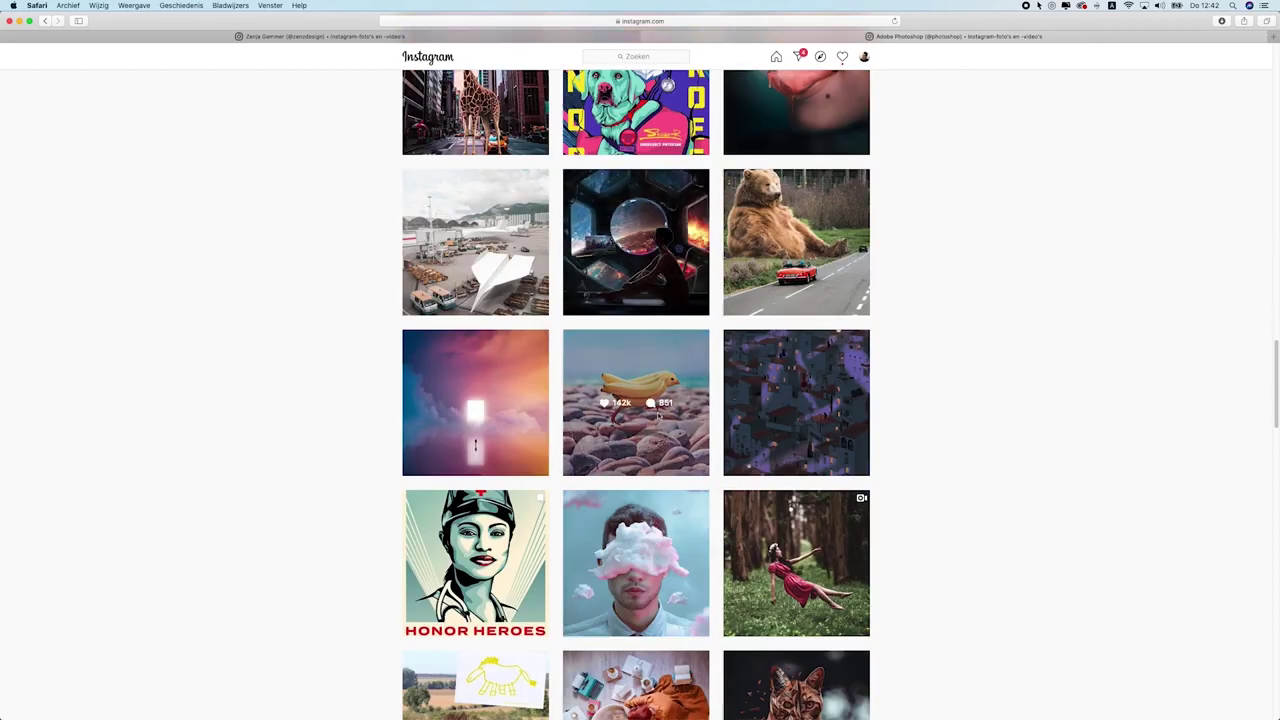
{"action": "scroll", "coordinate": [698, 398], "scroll_direction": "down", "scroll_amount": 10}
{"action": "scroll", "coordinate": [677, 392], "scroll_direction": "up", "scroll_amount": 1}
{"action": "left_click", "coordinate": [836, 174]}
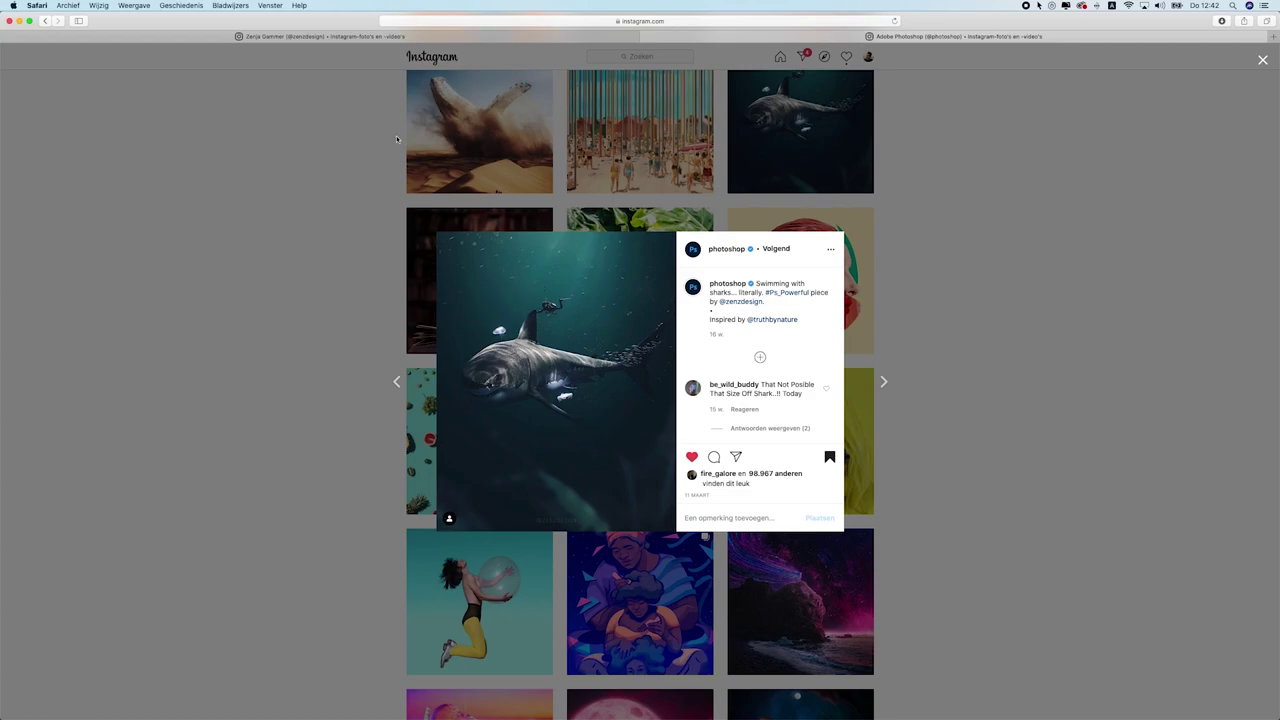
{"action": "left_click", "coordinate": [205, 58]}
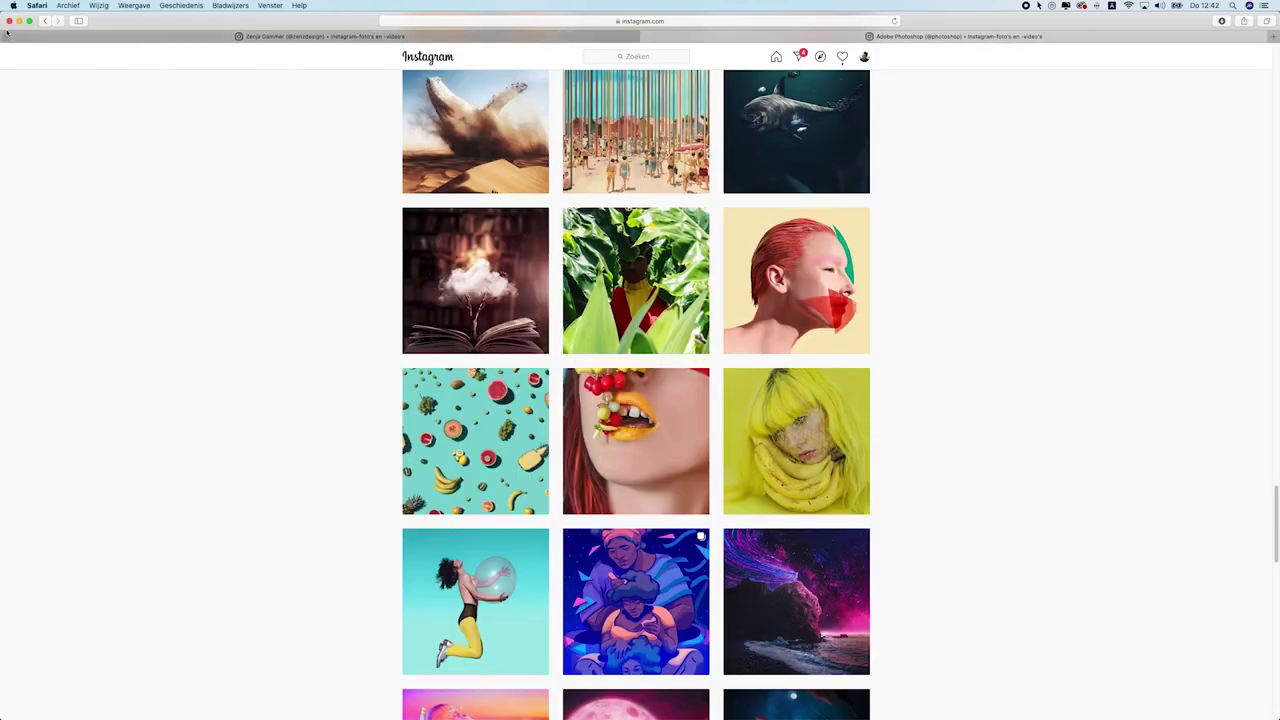
{"action": "left_click", "coordinate": [18, 21]}
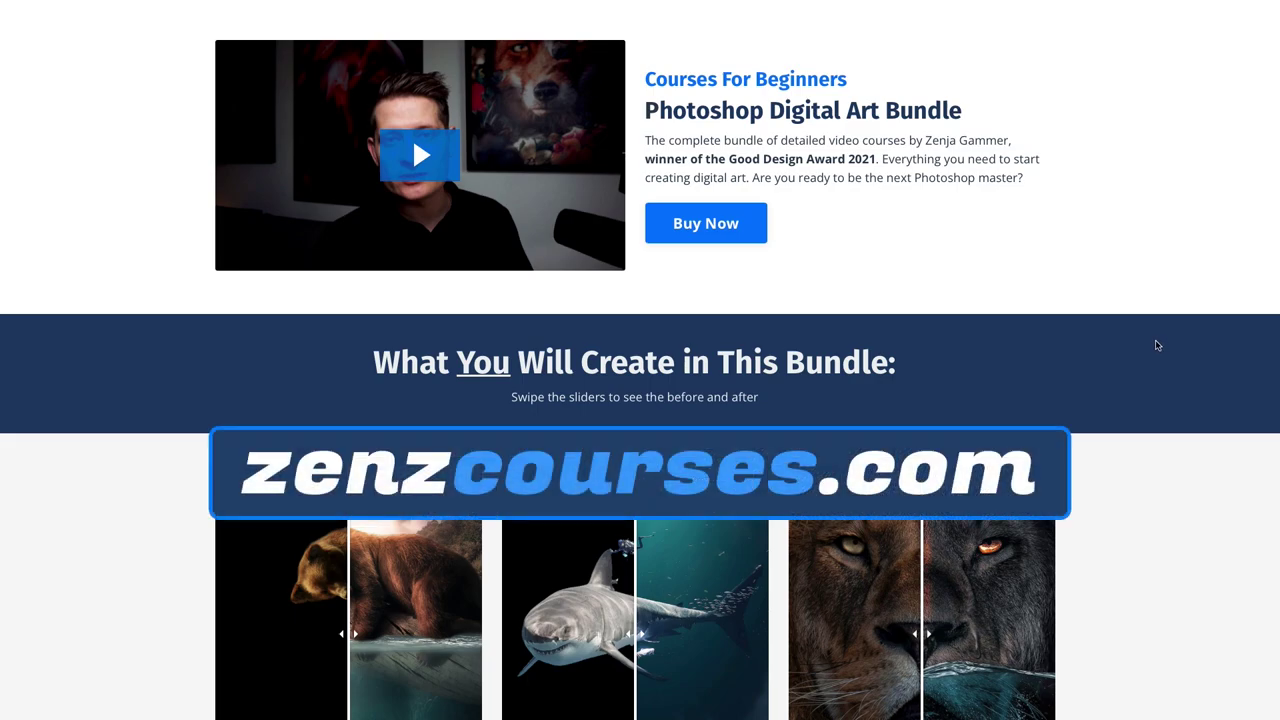
Step: Look through the before-and-after artworks on the Photoshop Digital Art Bundle course page
{"action": "scroll", "coordinate": [1157, 345], "scroll_direction": "down", "scroll_amount": 2}
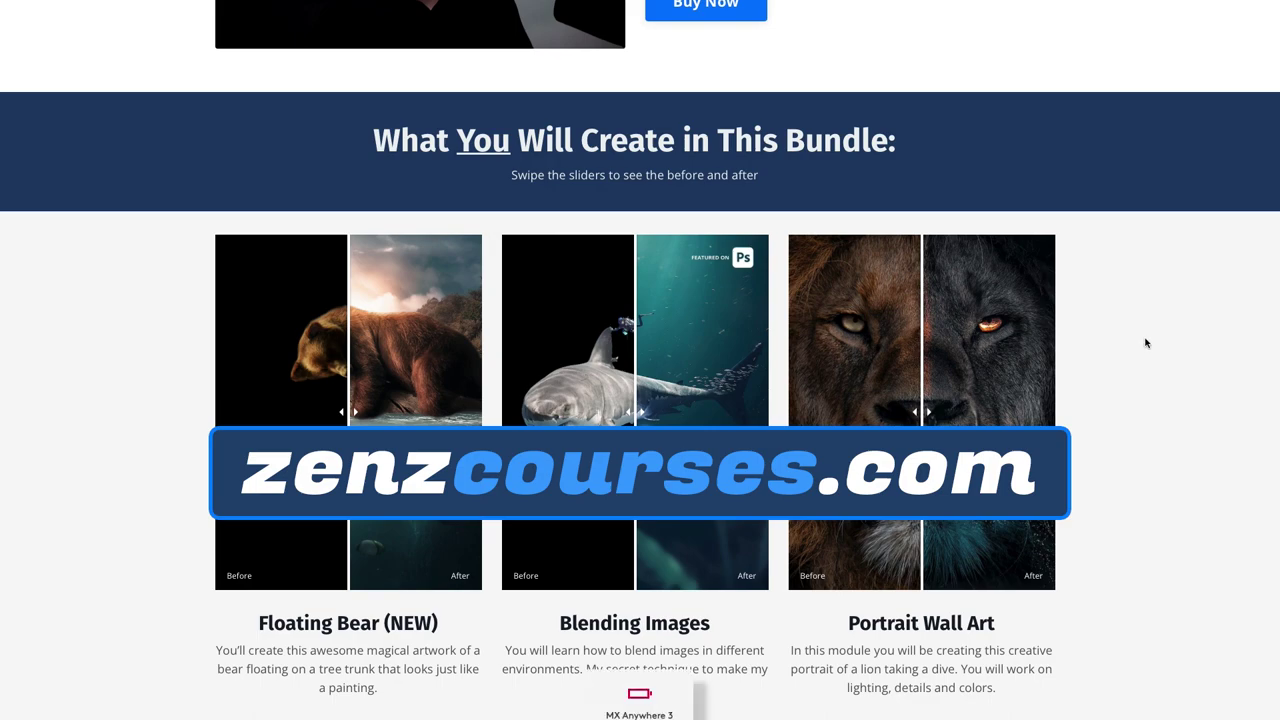
{"action": "scroll", "coordinate": [1146, 343], "scroll_direction": "down", "scroll_amount": 2}
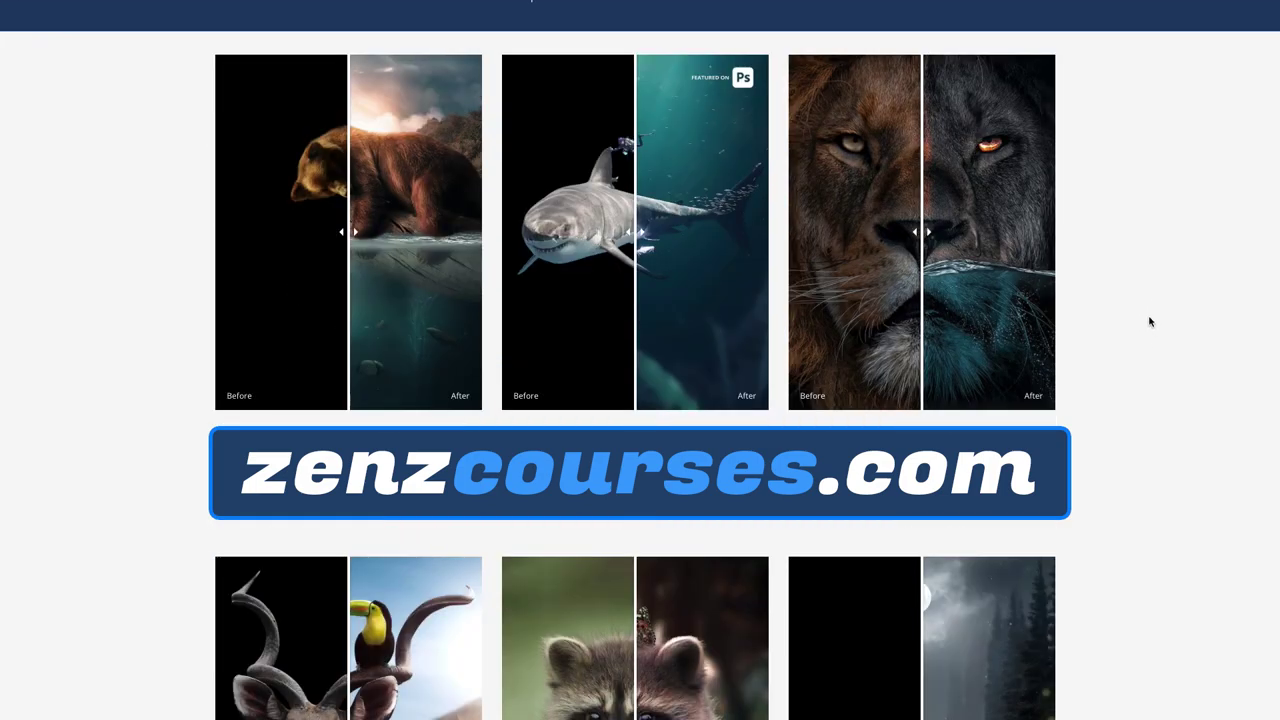
{"action": "scroll", "coordinate": [1215, 343], "scroll_direction": "down", "scroll_amount": 1}
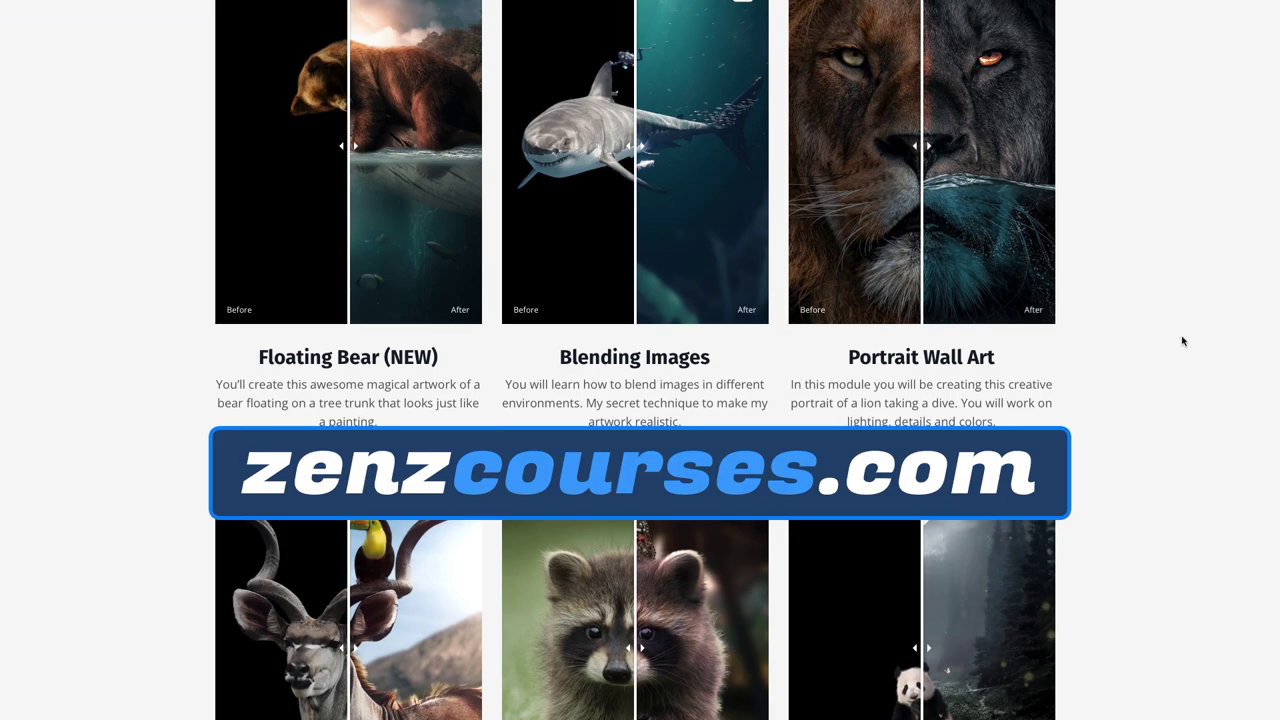
{"action": "scroll", "coordinate": [1163, 289], "scroll_direction": "down", "scroll_amount": 6}
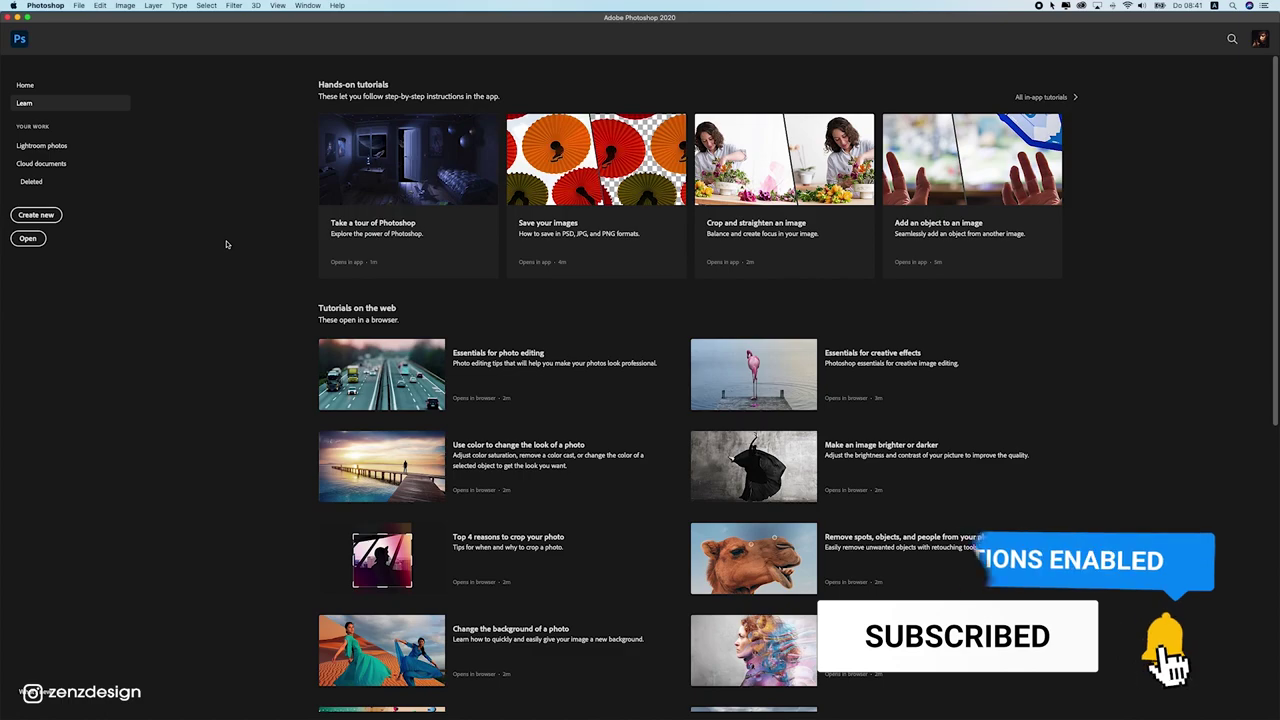
Step: Create a new 2160 x 2700 pixel Photoshop document at 300 pixels/inch in RGB Color mode
{"action": "left_click", "coordinate": [78, 5]}
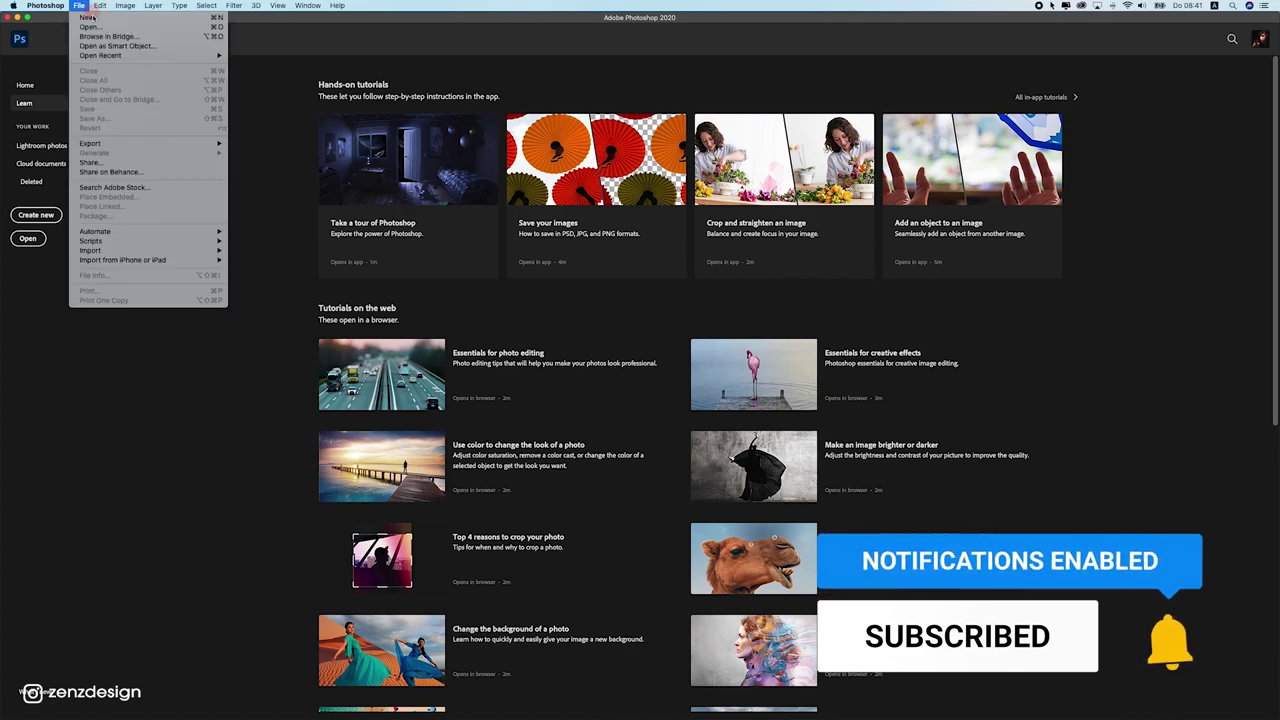
{"action": "mouse_move", "coordinate": [50, 6]}
{"action": "left_click", "coordinate": [78, 19]}
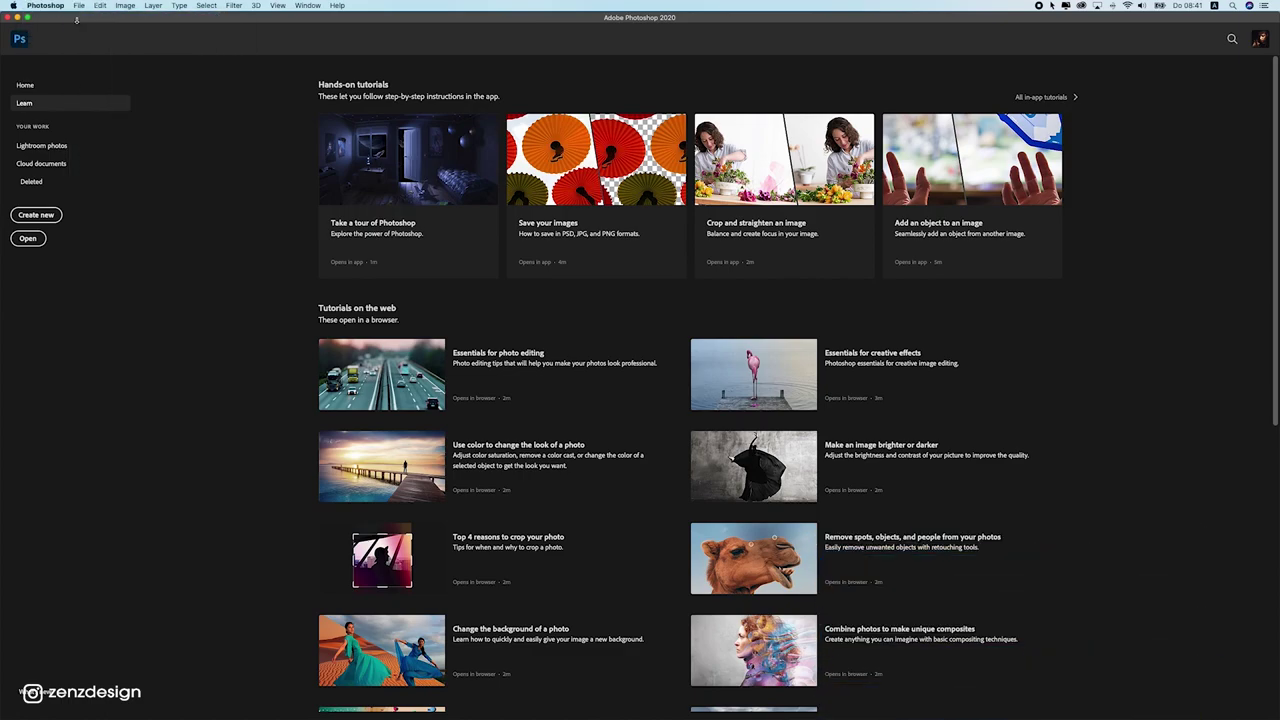
{"action": "mouse_move", "coordinate": [799, 226]}
{"action": "left_mouse_down"}
{"action": "mouse_move", "coordinate": [777, 221]}
{"action": "mouse_move", "coordinate": [775, 257]}
{"action": "mouse_move", "coordinate": [797, 227]}
{"action": "mouse_move", "coordinate": [744, 219]}
{"action": "mouse_move", "coordinate": [776, 224]}
{"action": "left_mouse_up"}
{"action": "left_click", "coordinate": [788, 228]}
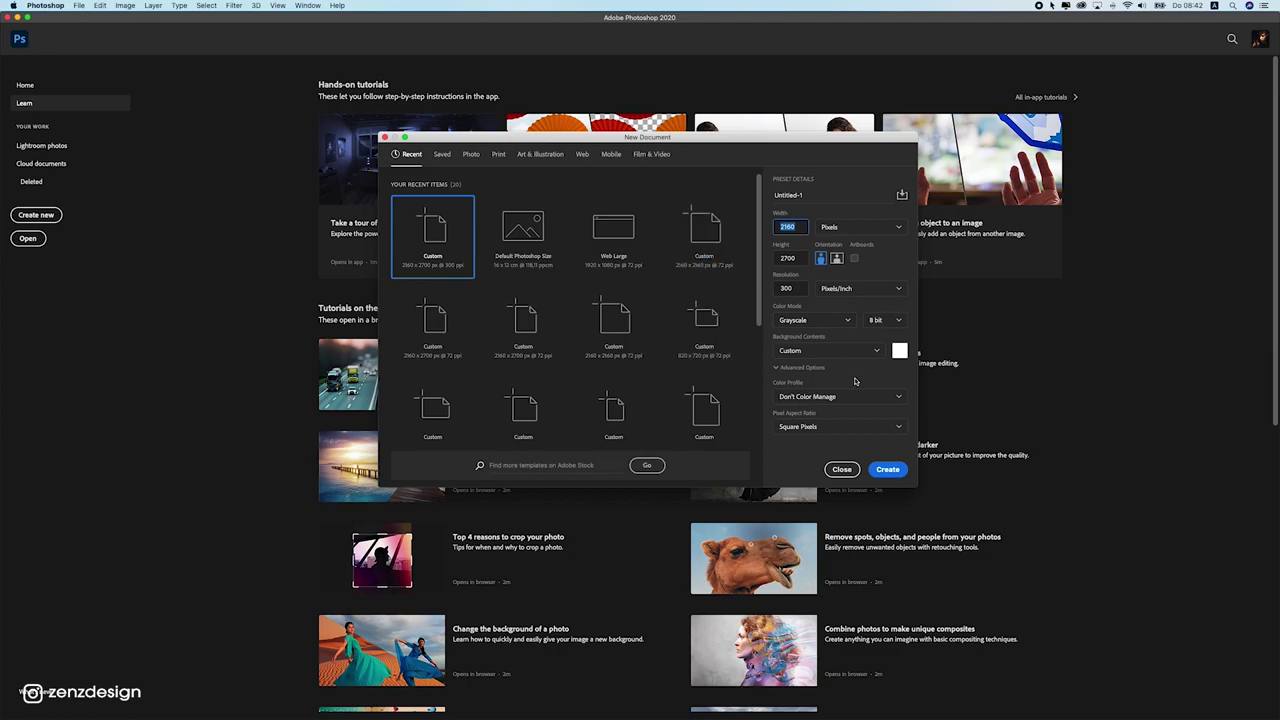
{"action": "left_click", "coordinate": [888, 470]}
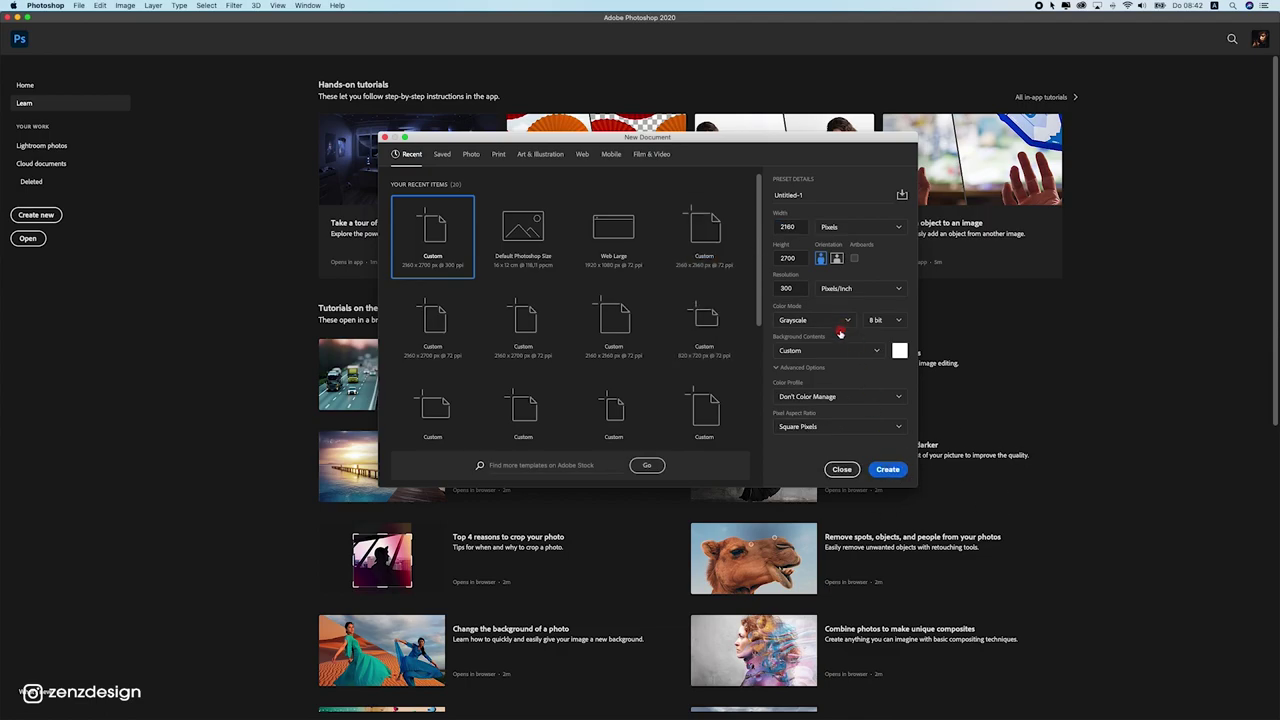
{"action": "left_click", "coordinate": [835, 322]}
{"action": "left_click", "coordinate": [811, 376]}
{"action": "left_click", "coordinate": [897, 476]}
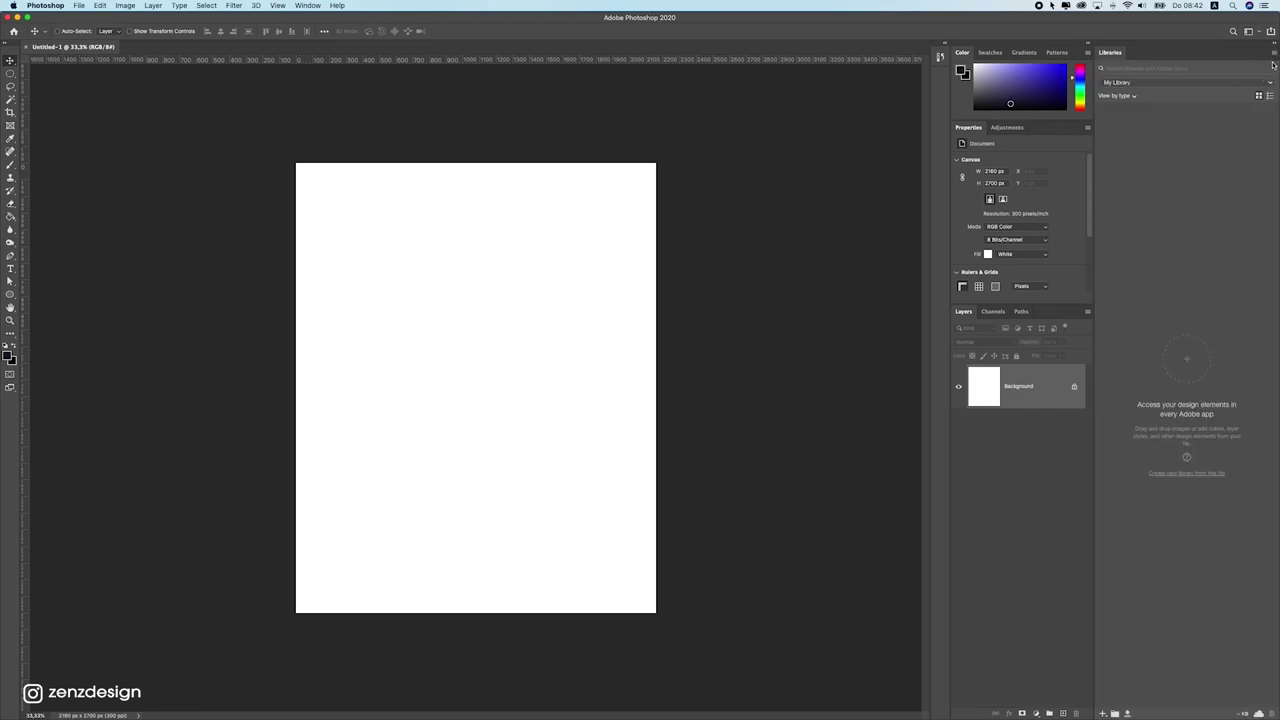
Step: Close the Libraries panel and place the underwater shark reference screenshot onto the canvas
{"action": "left_click", "coordinate": [1273, 53]}
{"action": "left_click", "coordinate": [1190, 266]}
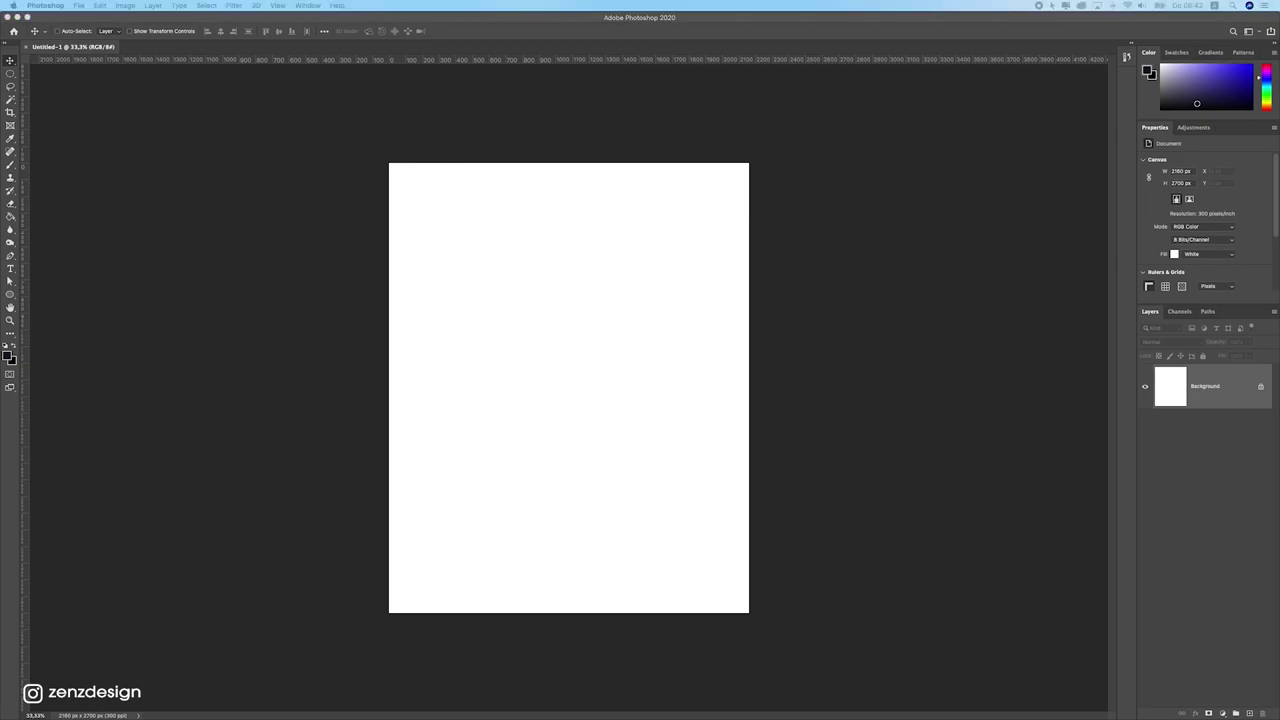
{"action": "left_click_drag", "start_coordinate": [452, 286], "coordinate": [549, 301]}
{"action": "key", "text": "Return"}
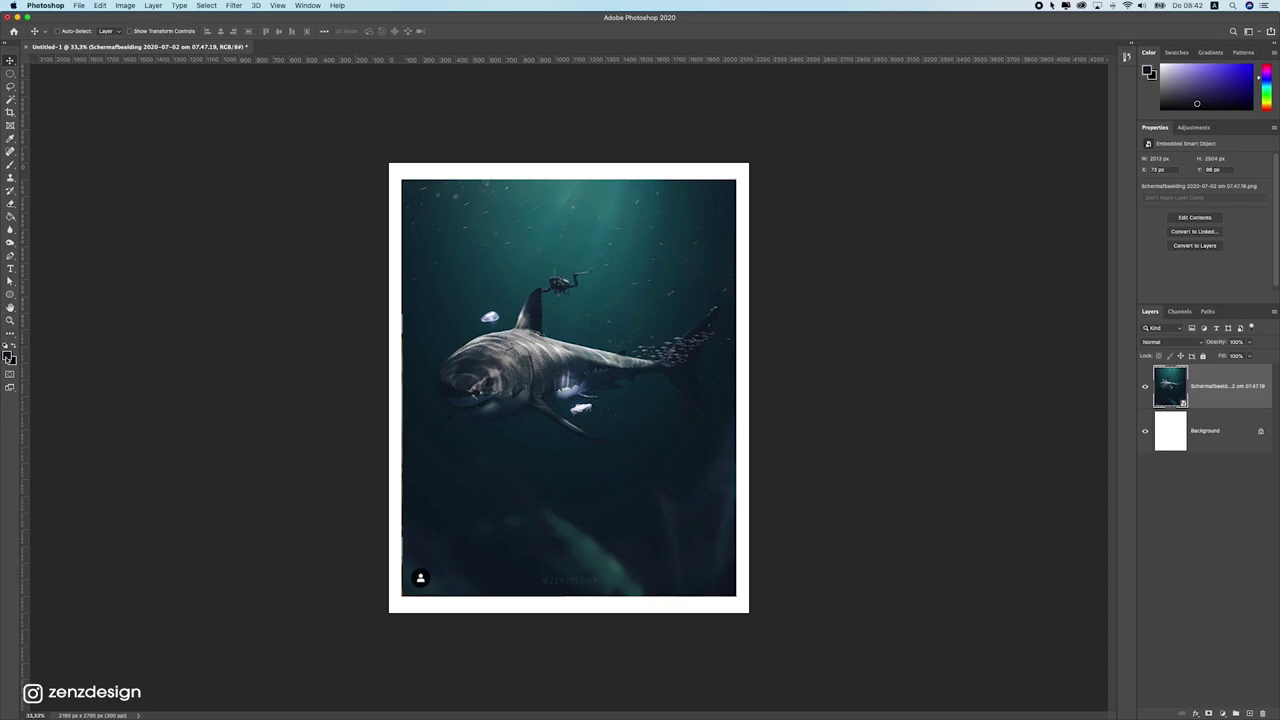
Step: Sample the dark blue #0e1c27 from the reference's deep water and add it as a Solid Color fill layer above the Background
{"action": "left_click", "coordinate": [8, 357]}
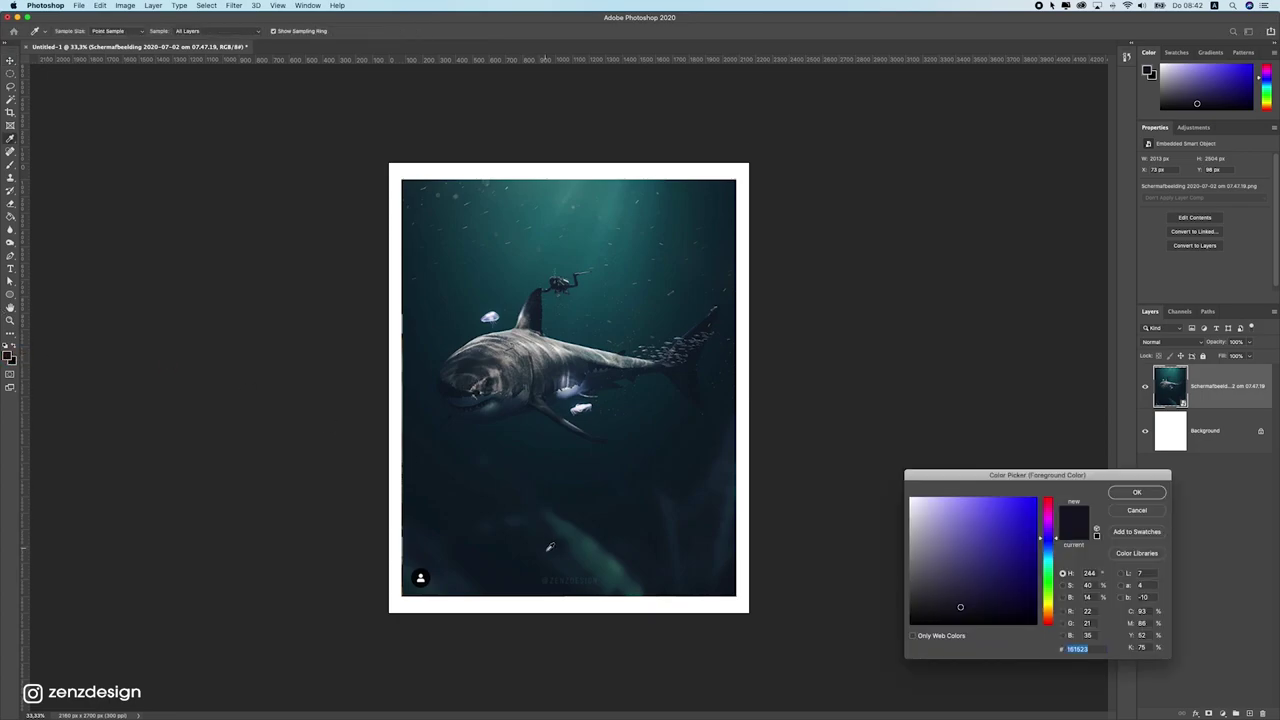
{"action": "left_click", "coordinate": [477, 488]}
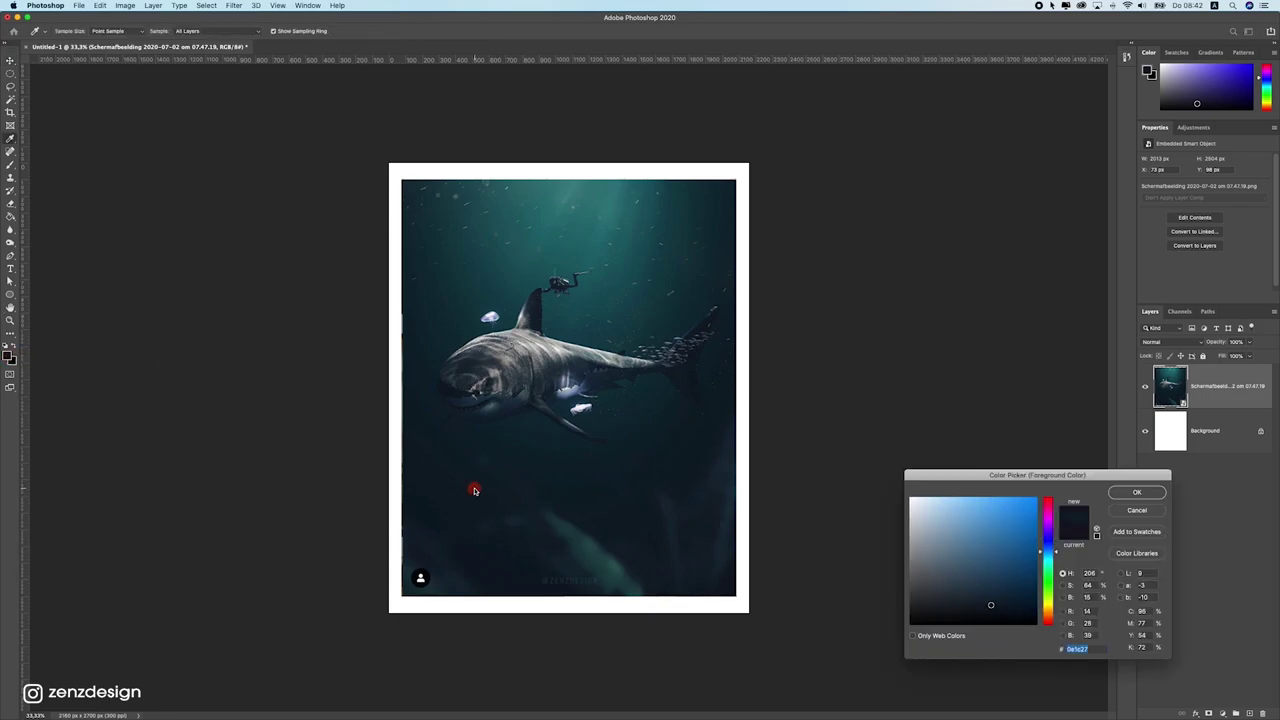
{"action": "left_click", "coordinate": [1134, 492]}
{"action": "left_click", "coordinate": [1222, 428]}
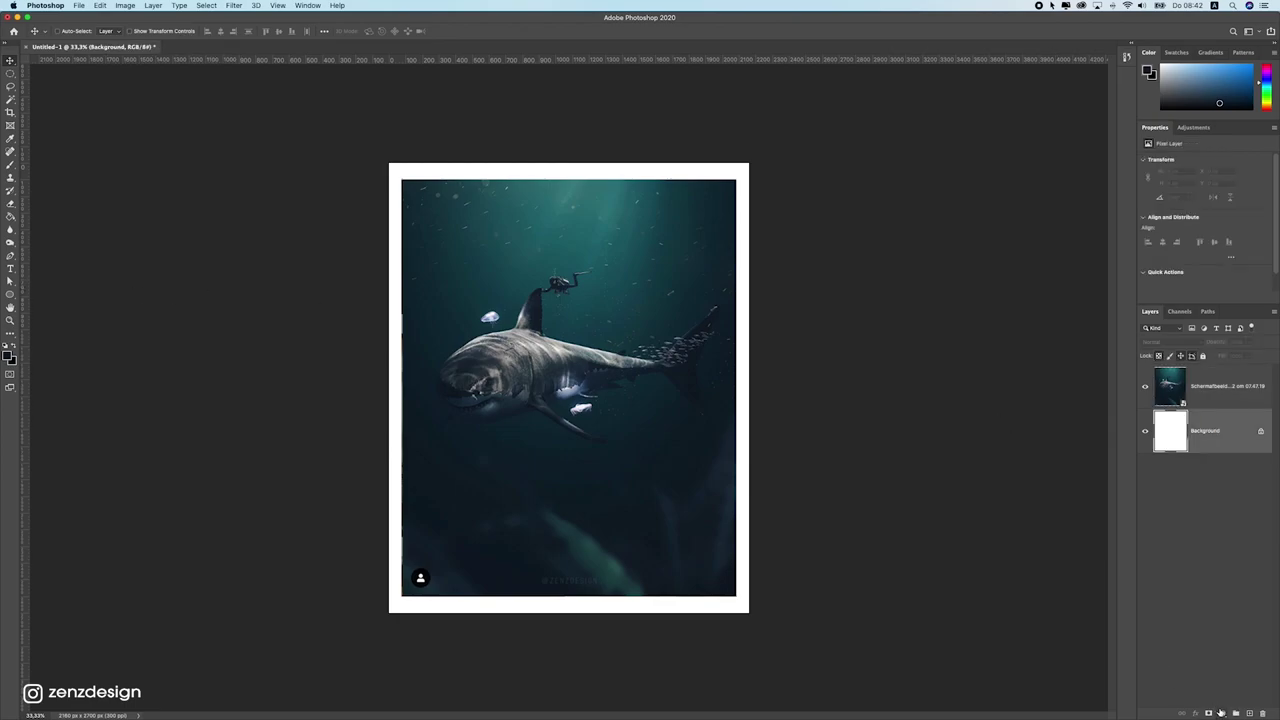
{"action": "left_click", "coordinate": [1219, 712]}
{"action": "left_click", "coordinate": [1222, 523]}
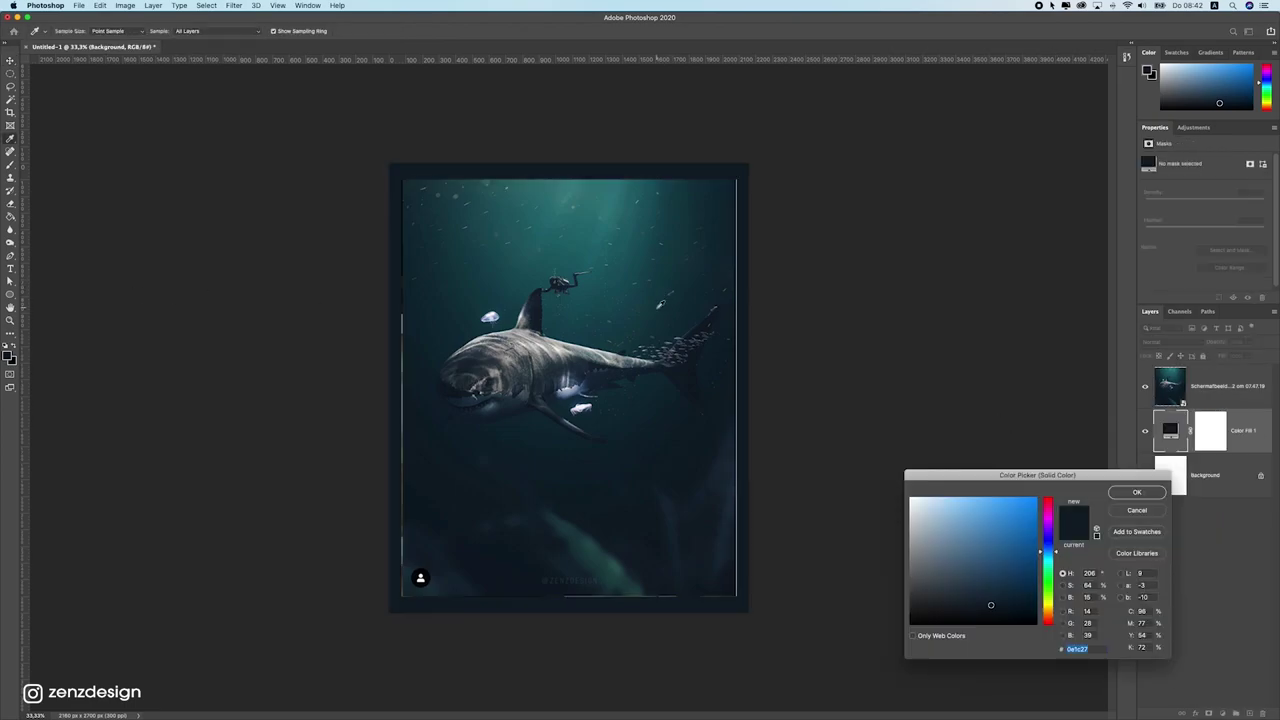
{"action": "left_click", "coordinate": [1135, 490]}
Step: Set the foreground color to a brightened teal based on the lit water near the top of the reference image
{"action": "left_click", "coordinate": [1228, 389]}
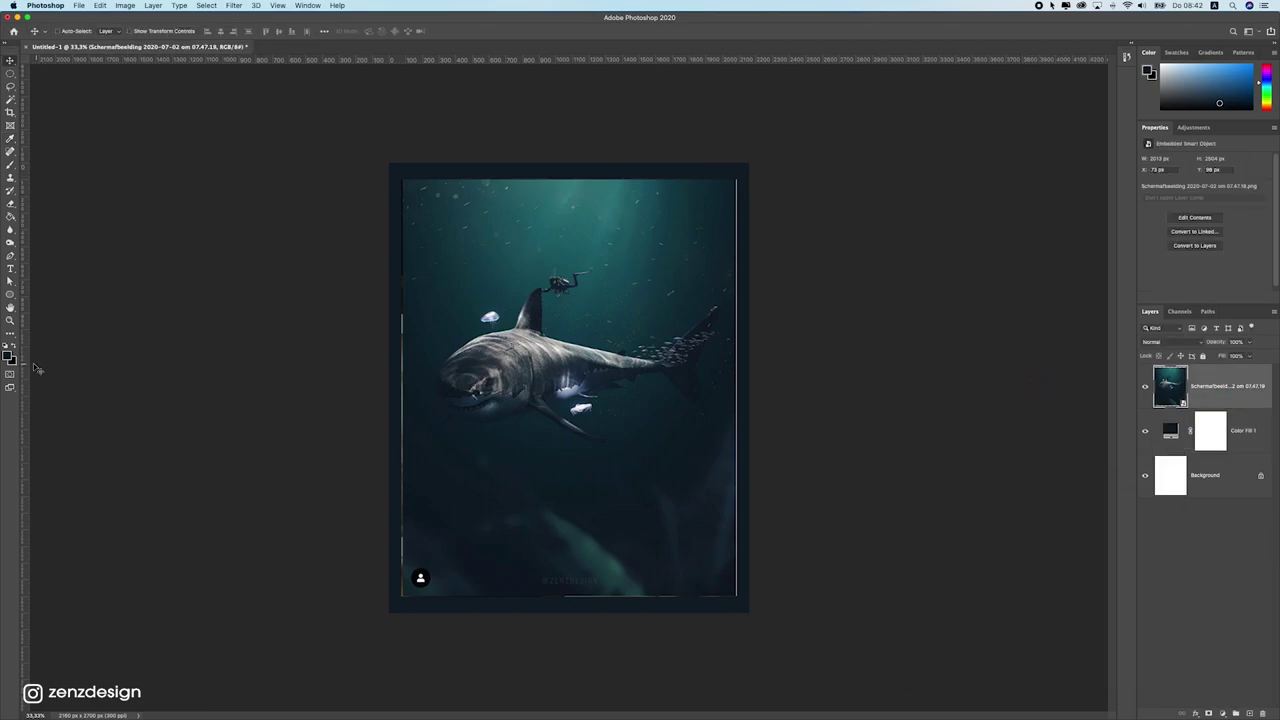
{"action": "left_click", "coordinate": [8, 354]}
{"action": "left_click", "coordinate": [582, 209]}
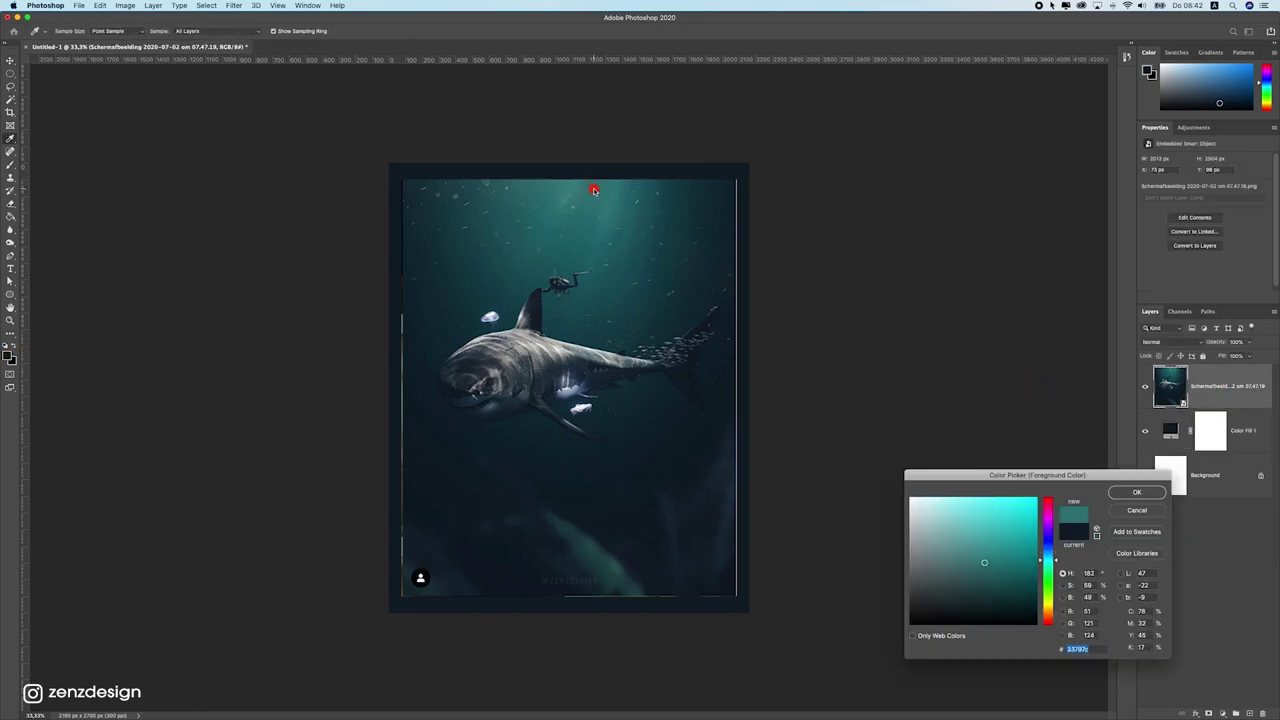
{"action": "left_click", "coordinate": [612, 191]}
{"action": "left_click", "coordinate": [661, 221]}
{"action": "left_click", "coordinate": [987, 548]}
{"action": "left_click", "coordinate": [1136, 493]}
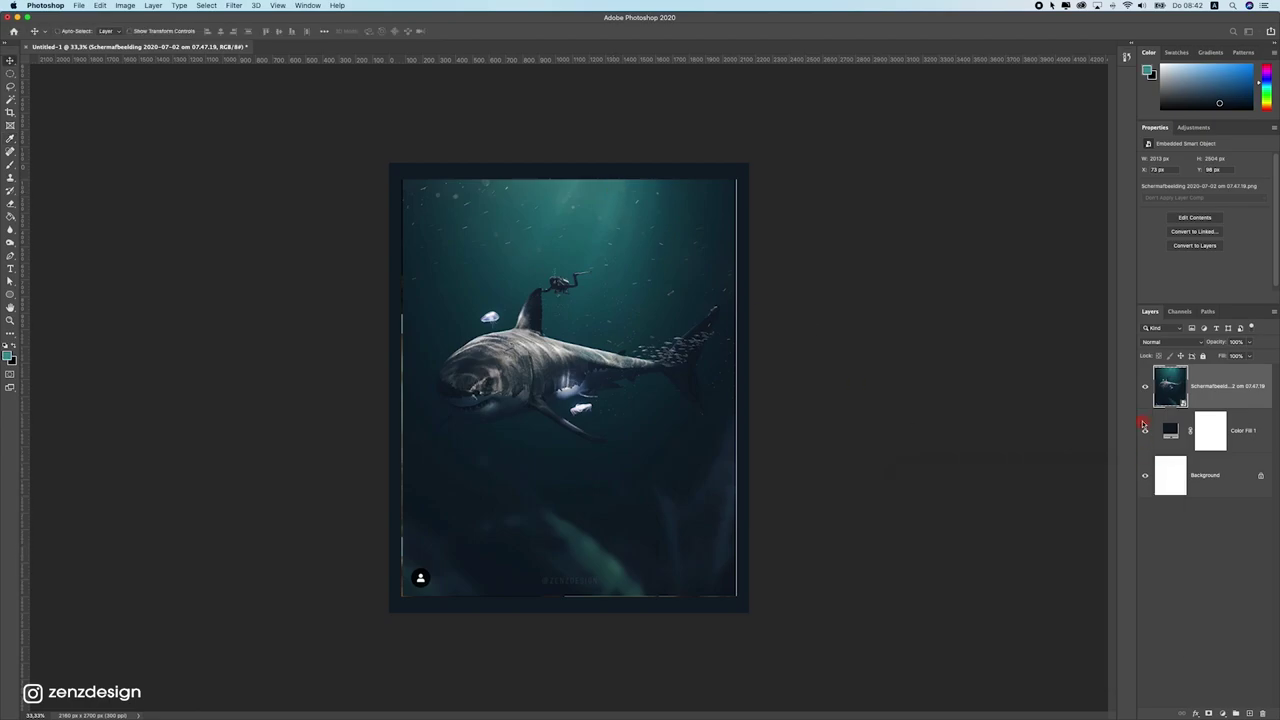
Step: Hide the reference screenshot and add a new empty layer on top for painting with the Brush tool
{"action": "left_click", "coordinate": [1145, 386]}
{"action": "left_click", "coordinate": [10, 165]}
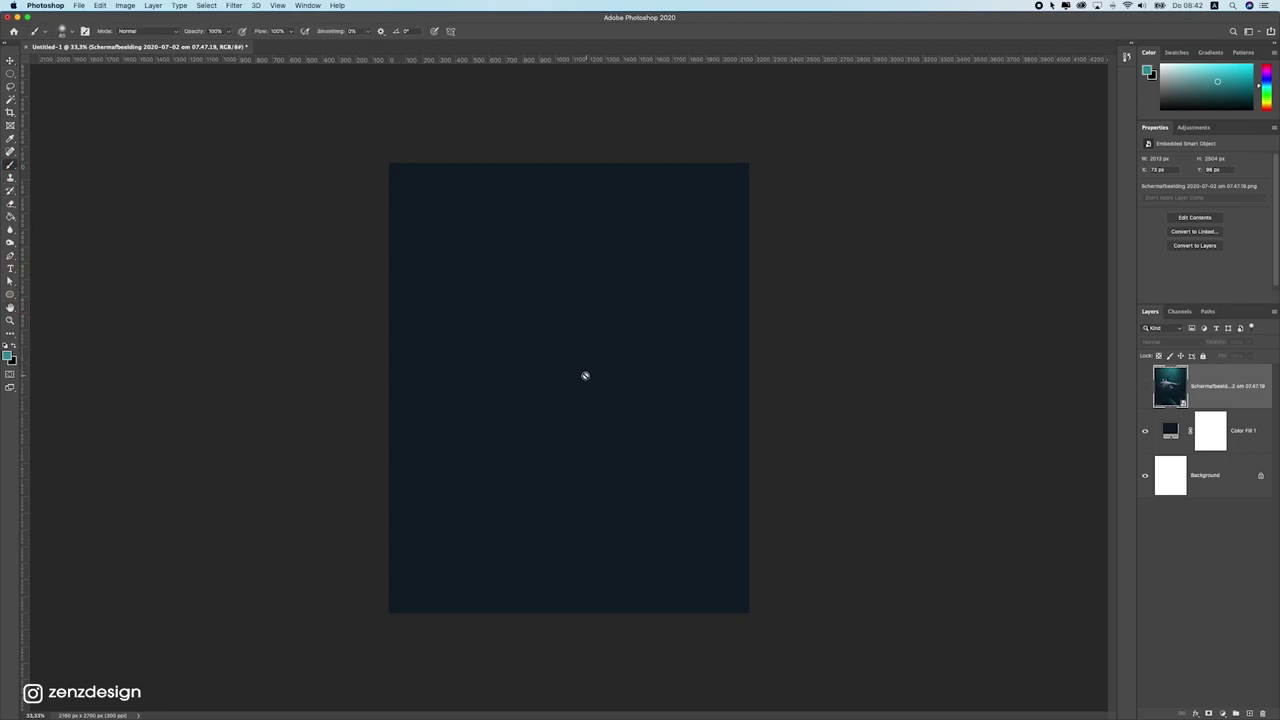
{"action": "left_click", "coordinate": [1249, 713]}
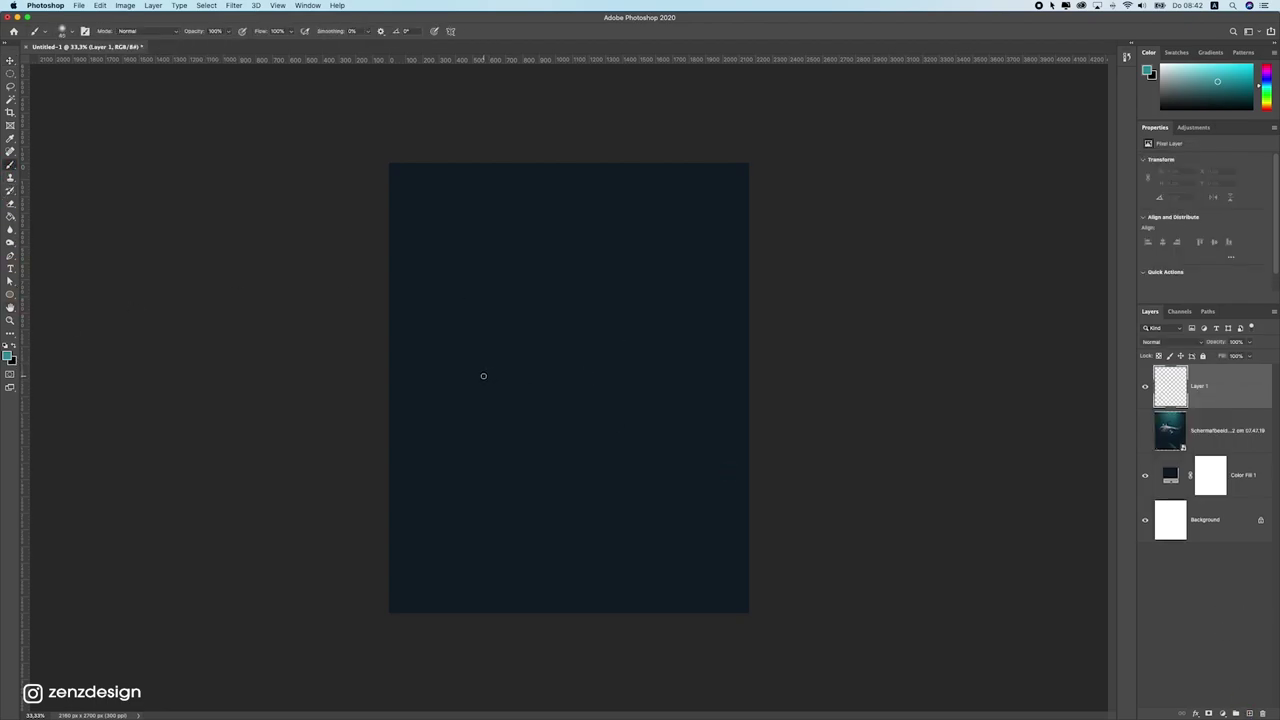
Step: Paint a single soft teal dab on the new layer near the canvas center with a 1000 px brush
{"action": "key", "text": "bracketright"}
{"action": "key", "text": "bracketright"}
{"action": "key", "text": "bracketright"}
{"action": "key", "text": "bracketright"}
{"action": "key", "text": "bracketright"}
{"action": "key", "text": "bracketright"}
{"action": "key", "text": "bracketright"}
{"action": "key", "text": "bracketright"}
{"action": "left_click", "coordinate": [60, 30]}
{"action": "left_click", "coordinate": [215, 17]}
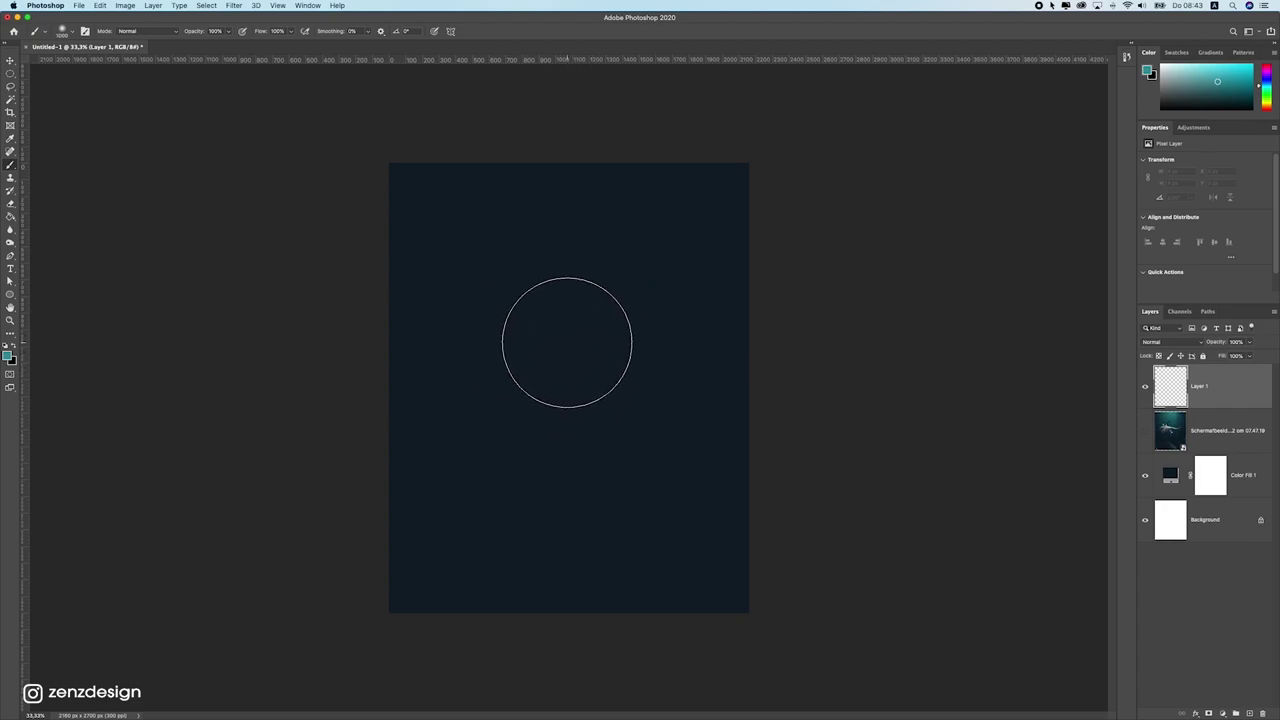
{"action": "left_click", "coordinate": [567, 342]}
Step: Move the teal glow to the canvas's upper edge and enlarge it, stretching it wider so the light fades down past mid-canvas
{"action": "key", "text": "v"}
{"action": "mouse_move", "coordinate": [660, 377]}
{"action": "left_mouse_down"}
{"action": "mouse_move", "coordinate": [666, 237]}
{"action": "mouse_move", "coordinate": [644, 226]}
{"action": "left_mouse_up"}
{"action": "key", "text": "super+t"}
{"action": "left_click_drag", "start_coordinate": [712, 340], "coordinate": [783, 443]}
{"action": "left_click_drag", "start_coordinate": [654, 291], "coordinate": [664, 239]}
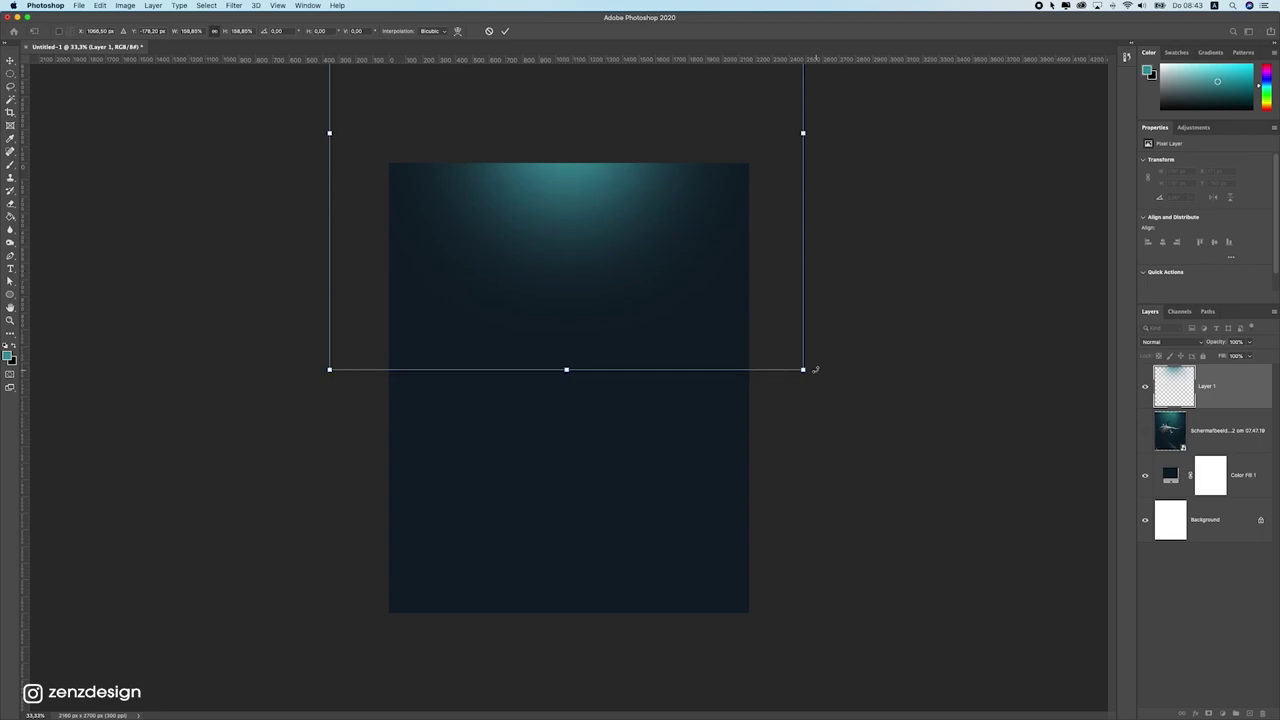
{"action": "left_click_drag", "start_coordinate": [806, 369], "coordinate": [919, 499]}
{"action": "left_click_drag", "start_coordinate": [766, 326], "coordinate": [720, 311]}
{"action": "left_click_drag", "start_coordinate": [923, 134], "coordinate": [1015, 139]}
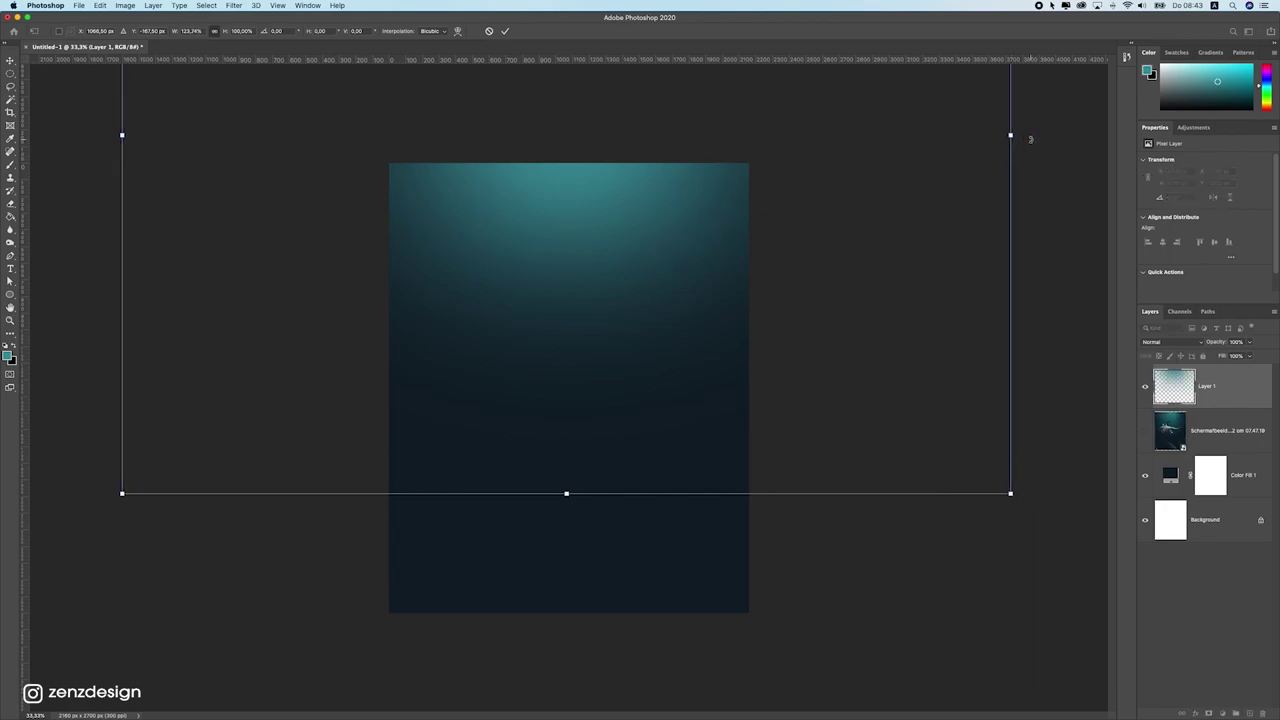
{"action": "key", "text": "Return"}
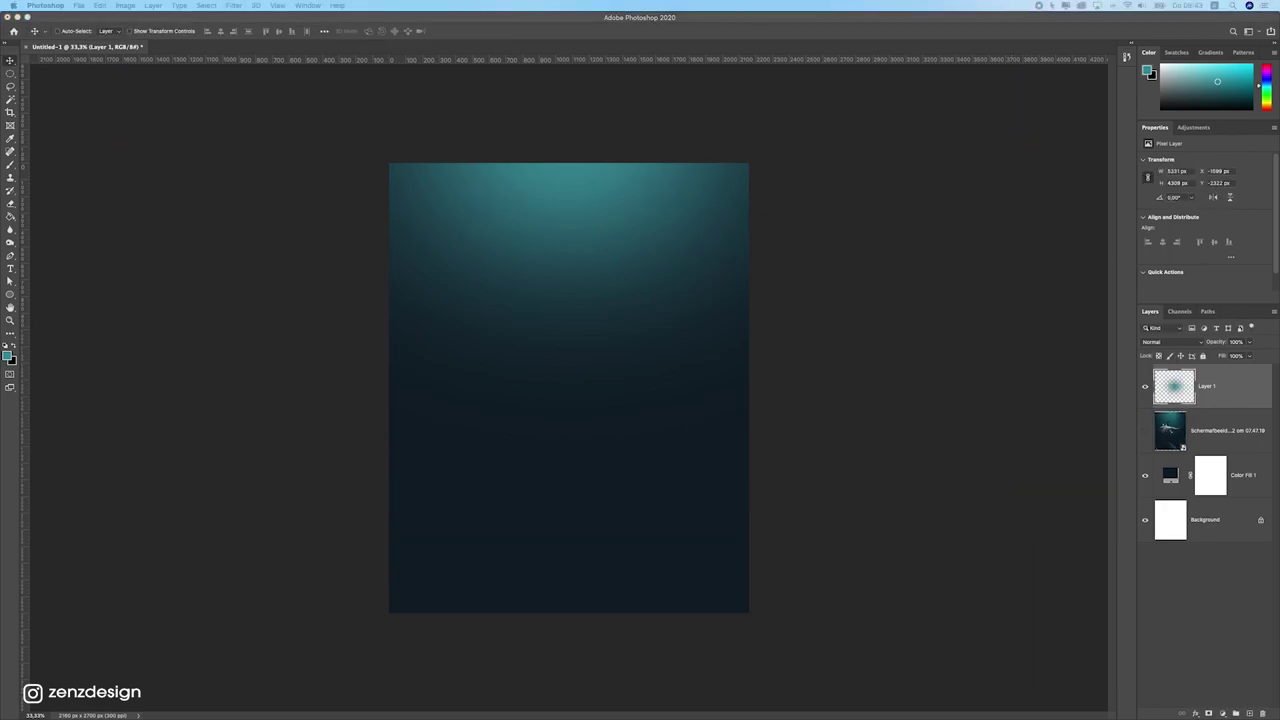
Step: Delete the reference screenshot layer and place the kindpng_1553403 shark image, shifted slightly up and left on the canvas
{"action": "left_click_drag", "start_coordinate": [1200, 420], "coordinate": [1263, 712]}
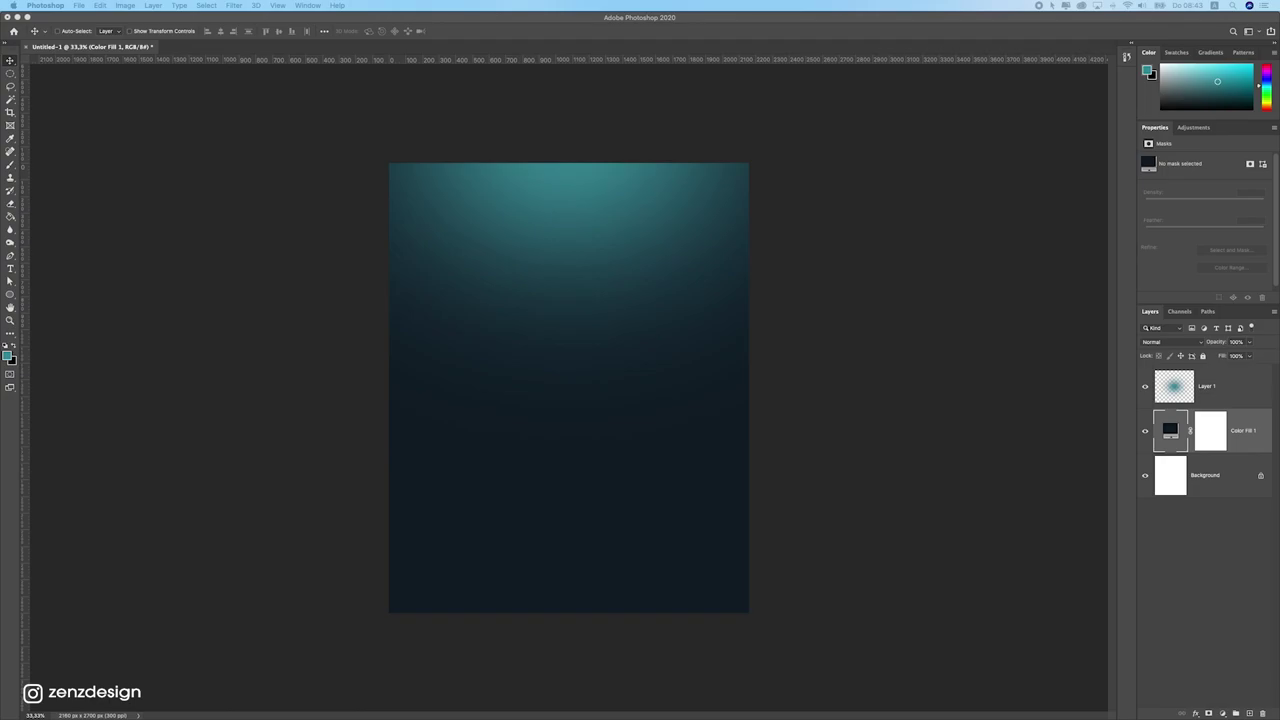
{"action": "left_click_drag", "start_coordinate": [566, 297], "coordinate": [563, 292]}
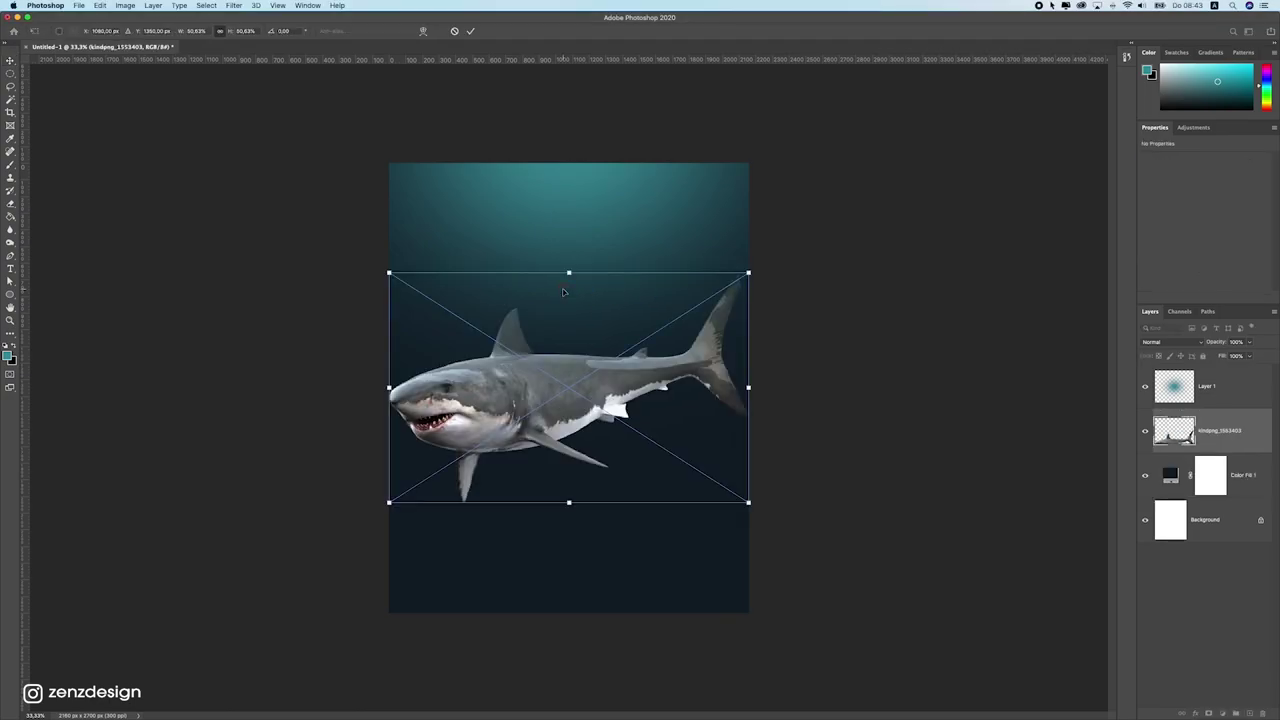
{"action": "left_click_drag", "start_coordinate": [571, 369], "coordinate": [553, 317]}
{"action": "key", "text": "Return"}
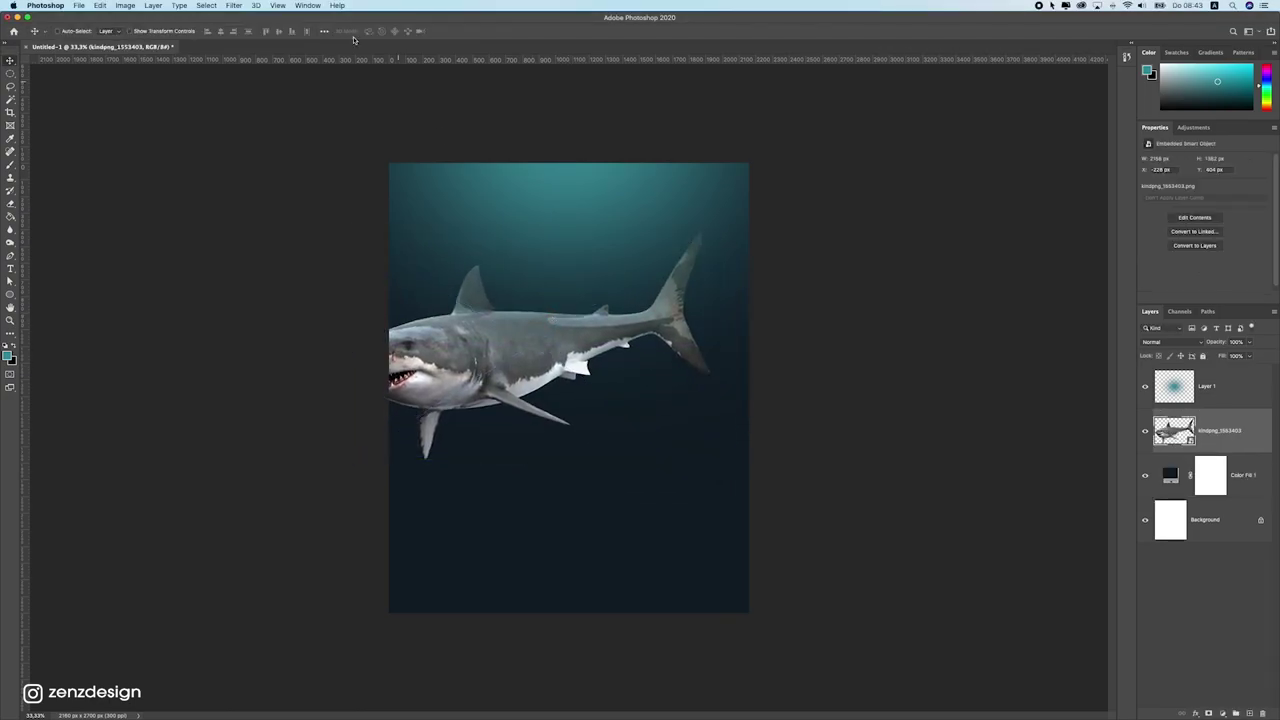
Step: Flip the shark horizontally, move its layer above Layer 1, and position it with the tail running off the canvas's left edge
{"action": "left_click", "coordinate": [103, 8]}
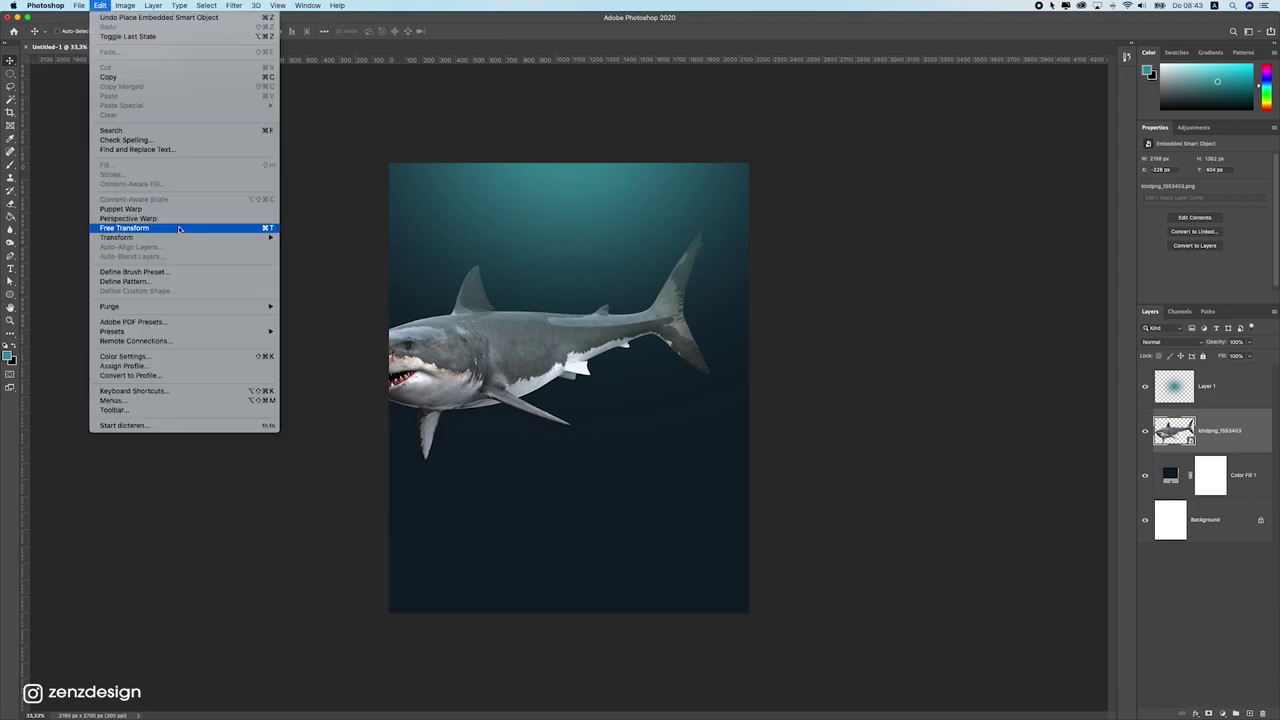
{"action": "mouse_move", "coordinate": [200, 237]}
{"action": "left_click", "coordinate": [352, 394]}
{"action": "left_click_drag", "start_coordinate": [630, 426], "coordinate": [564, 393]}
{"action": "left_click_drag", "start_coordinate": [652, 390], "coordinate": [598, 387]}
{"action": "left_click_drag", "start_coordinate": [1213, 432], "coordinate": [1218, 378]}
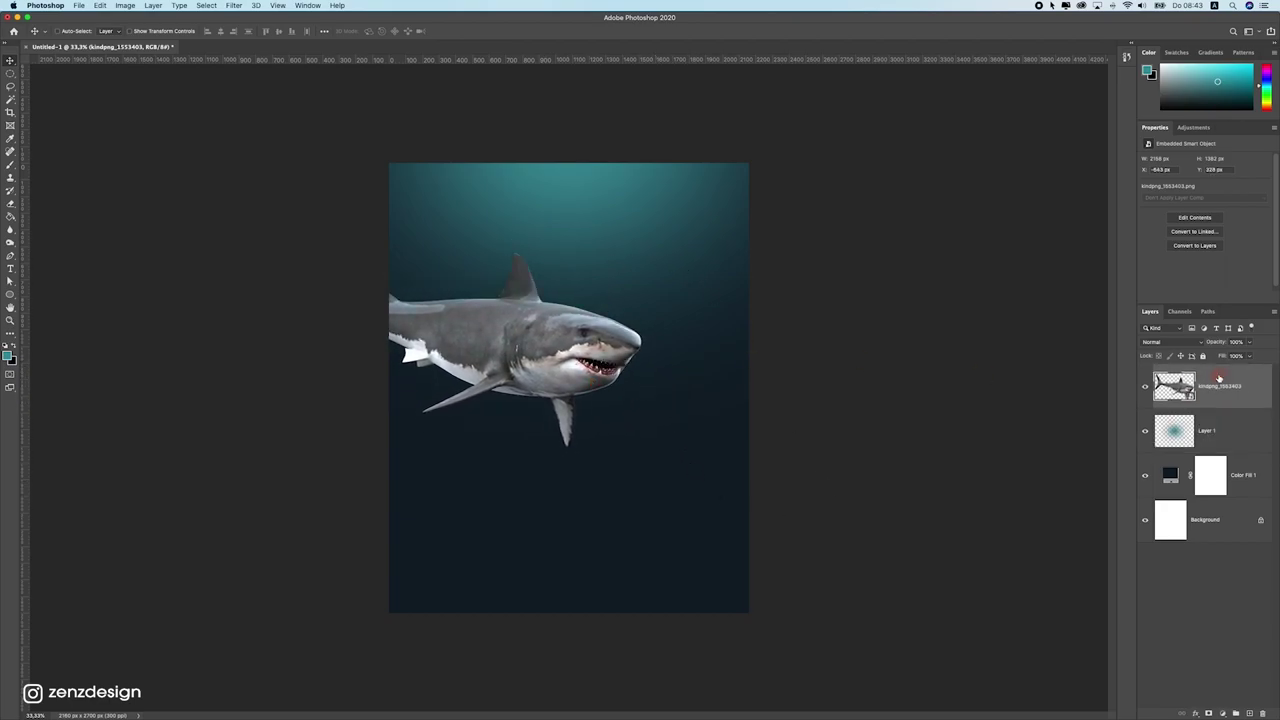
{"action": "left_click_drag", "start_coordinate": [605, 356], "coordinate": [615, 347]}
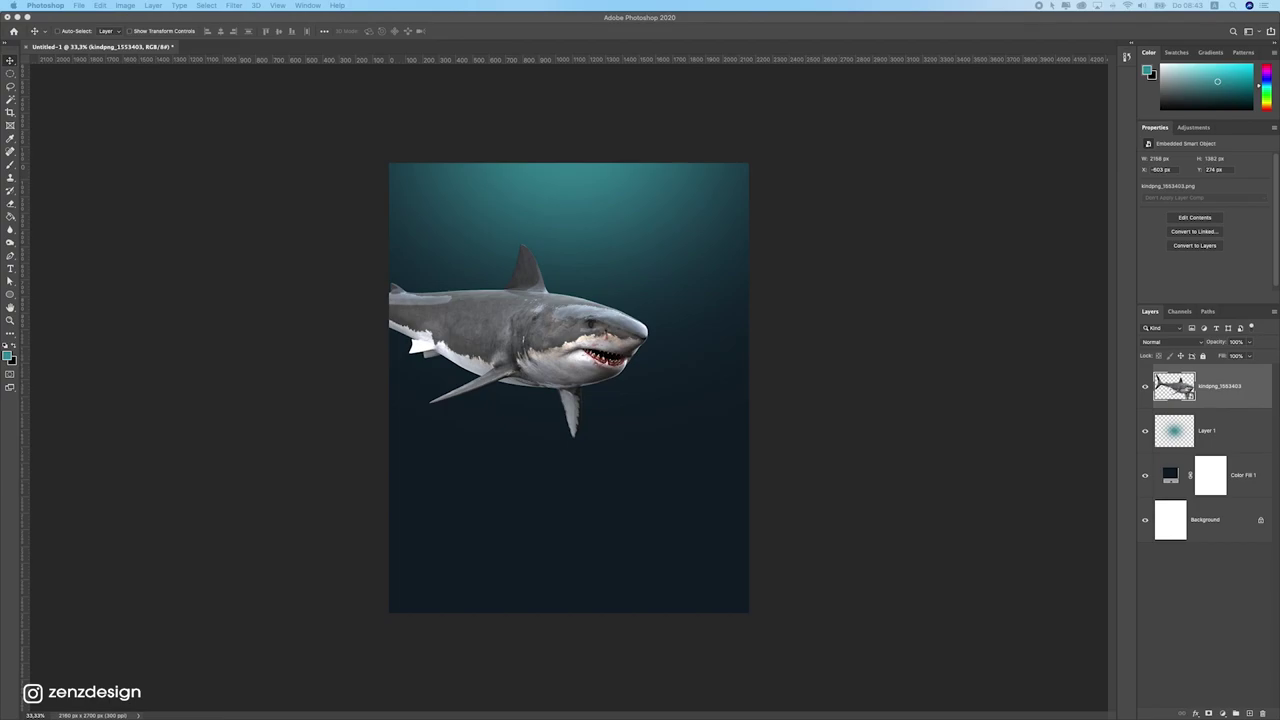
Step: Place the diver_PNG60 image scaled to about 42.41% and rotated about 67.7°, just below and in front of the shark's mouth
{"action": "left_click_drag", "start_coordinate": [1279, 296], "coordinate": [731, 294]}
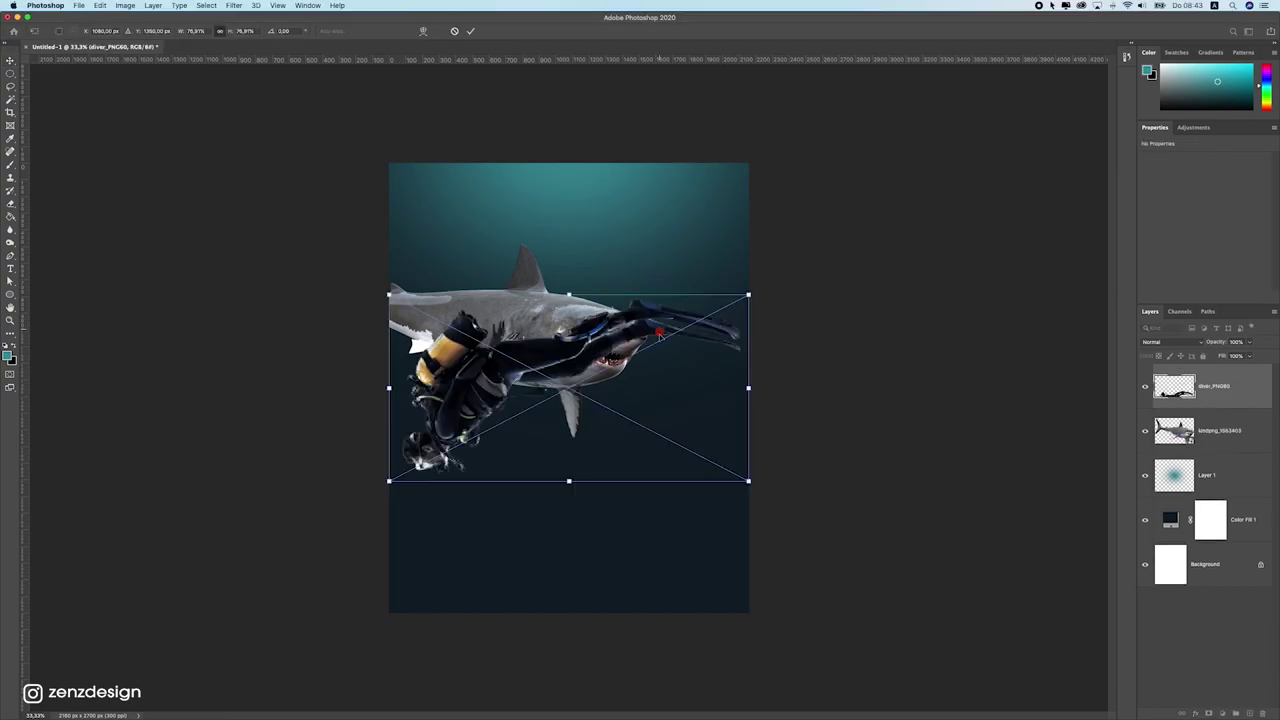
{"action": "left_click_drag", "start_coordinate": [606, 382], "coordinate": [606, 433]}
{"action": "left_click_drag", "start_coordinate": [782, 288], "coordinate": [613, 290]}
{"action": "left_click_drag", "start_coordinate": [588, 238], "coordinate": [531, 426]}
{"action": "left_click_drag", "start_coordinate": [514, 498], "coordinate": [633, 407]}
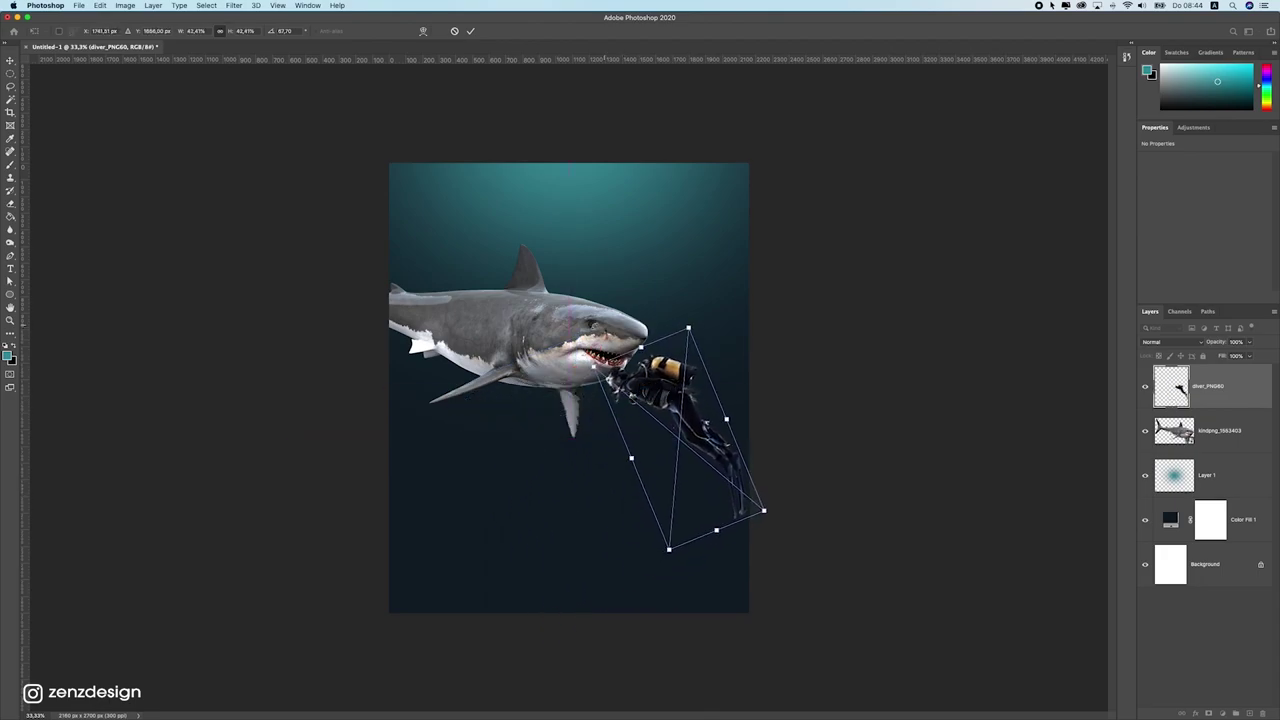
{"action": "key", "text": "Return"}
Step: Shift the shark up and left, then shrink the diver further and adjust its rotation in front of the shark's snout
{"action": "left_click_drag", "start_coordinate": [588, 339], "coordinate": [552, 324]}
{"action": "left_click", "coordinate": [658, 393], "text": "super"}
{"action": "key", "text": "super+t"}
{"action": "key", "text": "Return"}
{"action": "left_click", "coordinate": [674, 406]}
{"action": "key", "text": "super+t"}
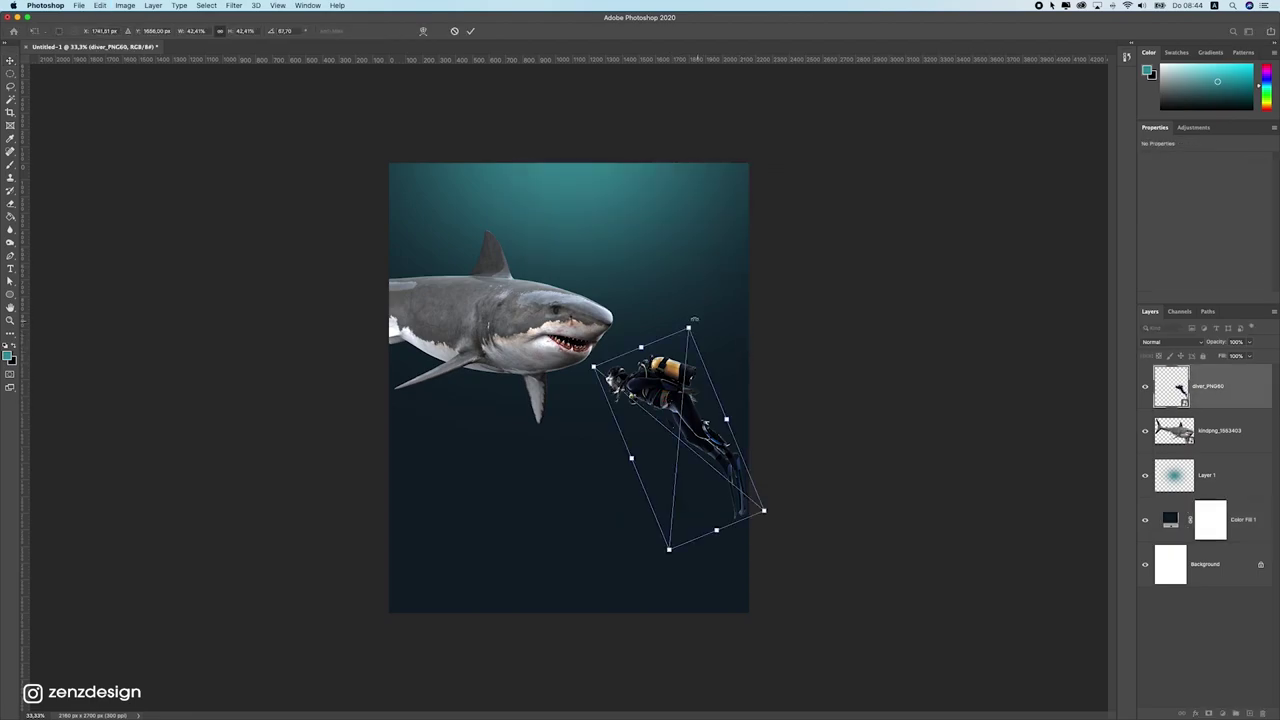
{"action": "left_click_drag", "start_coordinate": [688, 325], "coordinate": [675, 376]}
{"action": "left_click_drag", "start_coordinate": [665, 458], "coordinate": [655, 418]}
{"action": "left_click_drag", "start_coordinate": [703, 322], "coordinate": [711, 341]}
{"action": "left_click_drag", "start_coordinate": [646, 381], "coordinate": [651, 363]}
{"action": "key", "text": "Return"}
Step: Raise the diver to the shark's mouth level and fine-tune the spacing between the two figures
{"action": "left_click_drag", "start_coordinate": [668, 356], "coordinate": [680, 308]}
{"action": "left_click_drag", "start_coordinate": [563, 334], "coordinate": [551, 318]}
{"action": "left_click", "coordinate": [683, 352], "text": "super"}
{"action": "left_click_drag", "start_coordinate": [683, 352], "coordinate": [684, 338]}
{"action": "left_click_drag", "start_coordinate": [542, 296], "coordinate": [564, 301]}
{"action": "left_click", "coordinate": [600, 335]}
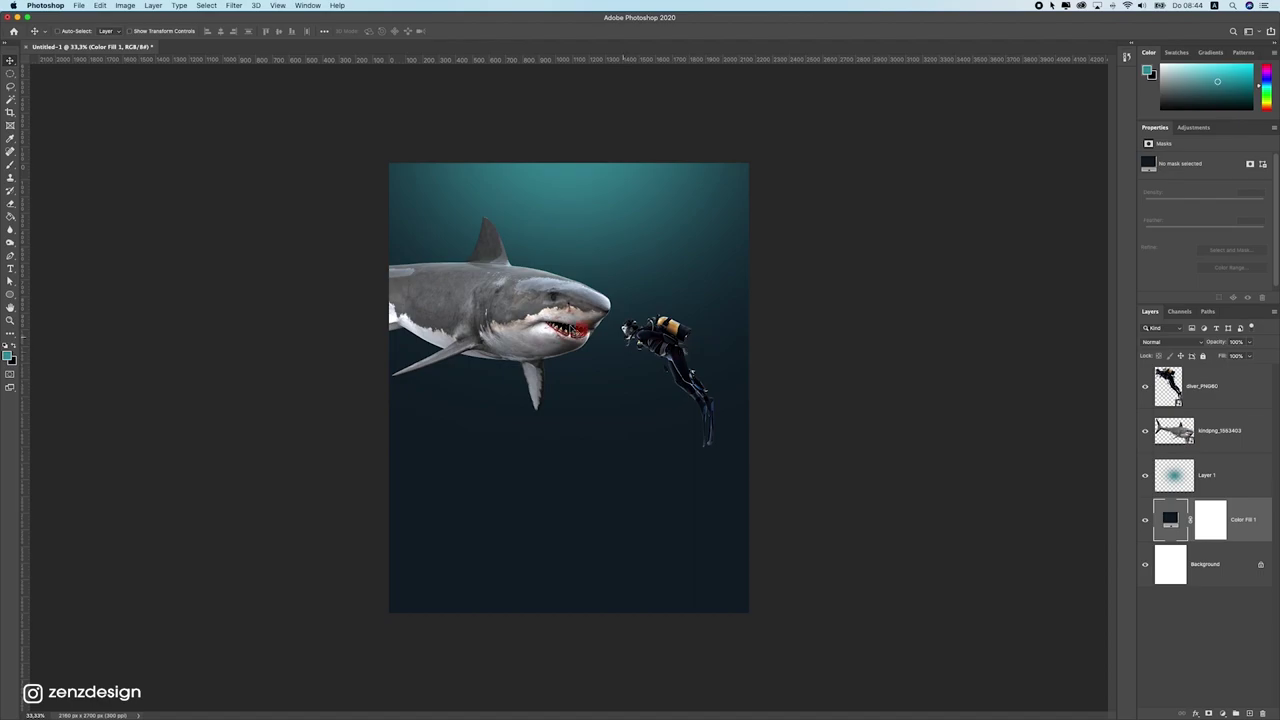
Step: Scale the shark down to about 1233 px tall and nudge it back toward the diver
{"action": "left_click", "coordinate": [585, 315]}
{"action": "key", "text": "ctrl+t"}
{"action": "left_click_drag", "start_coordinate": [609, 180], "coordinate": [600, 194]}
{"action": "key", "text": "Return"}
{"action": "mouse_move", "coordinate": [553, 320]}
{"action": "left_mouse_down"}
{"action": "mouse_move", "coordinate": [575, 310]}
{"action": "mouse_move", "coordinate": [562, 314]}
{"action": "left_mouse_up"}
Step: Select the diver and shark layers together and move both slightly lower on the canvas
{"action": "left_click", "coordinate": [664, 338], "text": "super"}
{"action": "left_click", "coordinate": [541, 326], "text": "shift+super"}
{"action": "left_click_drag", "start_coordinate": [606, 278], "coordinate": [611, 310]}
{"action": "left_click_drag", "start_coordinate": [532, 314], "coordinate": [536, 311]}
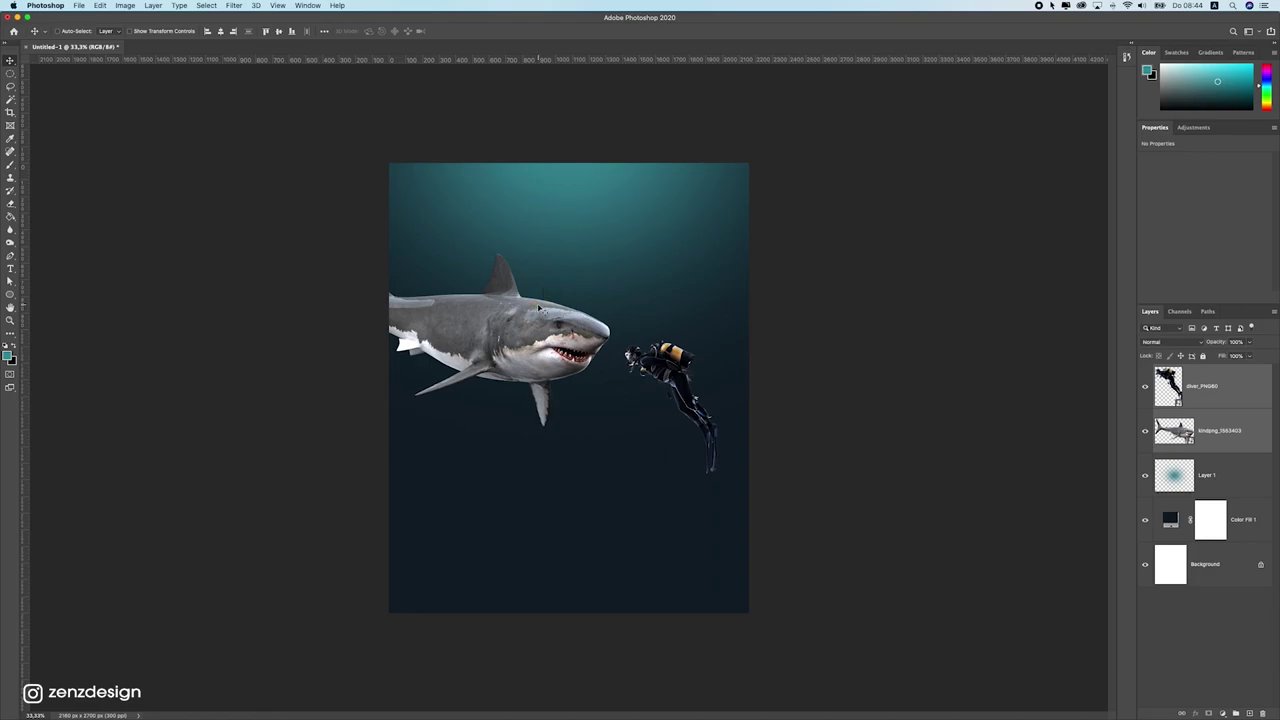
Step: Add a Color Overlay to the shark layer using a dark teal sampled from the water between the shark and diver
{"action": "left_click", "coordinate": [1205, 430]}
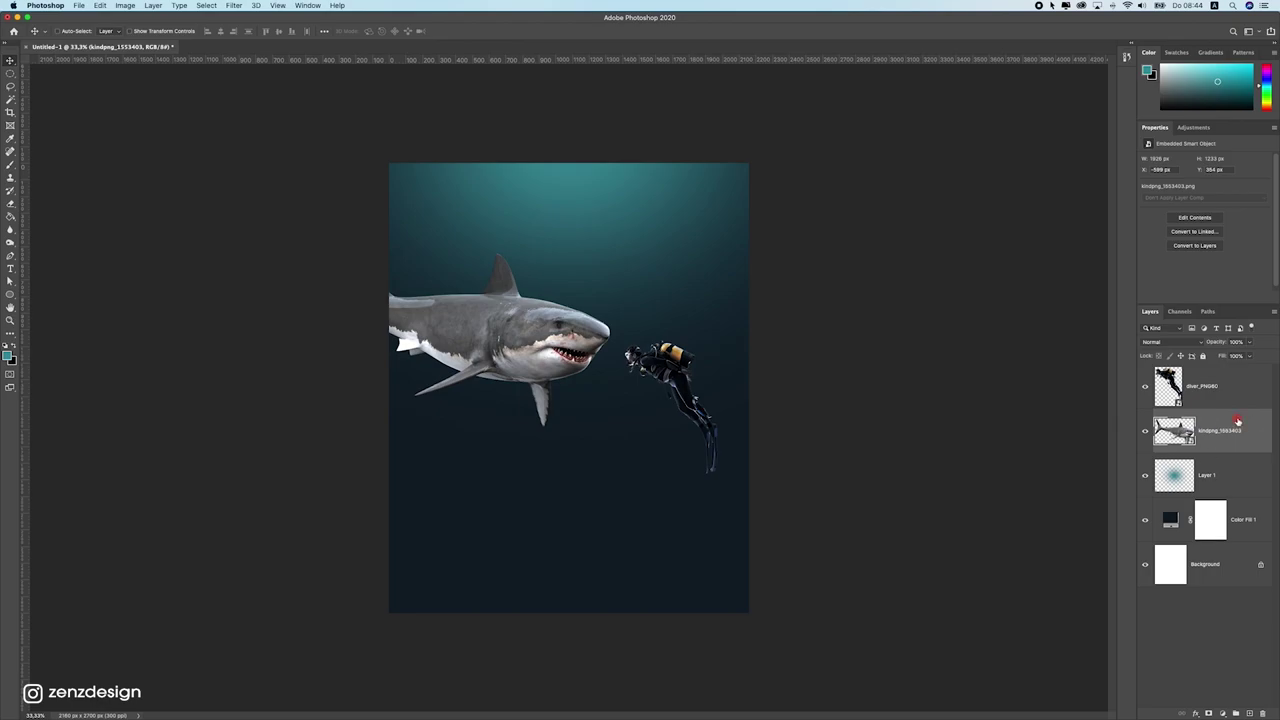
{"action": "double_click", "coordinate": [1237, 422]}
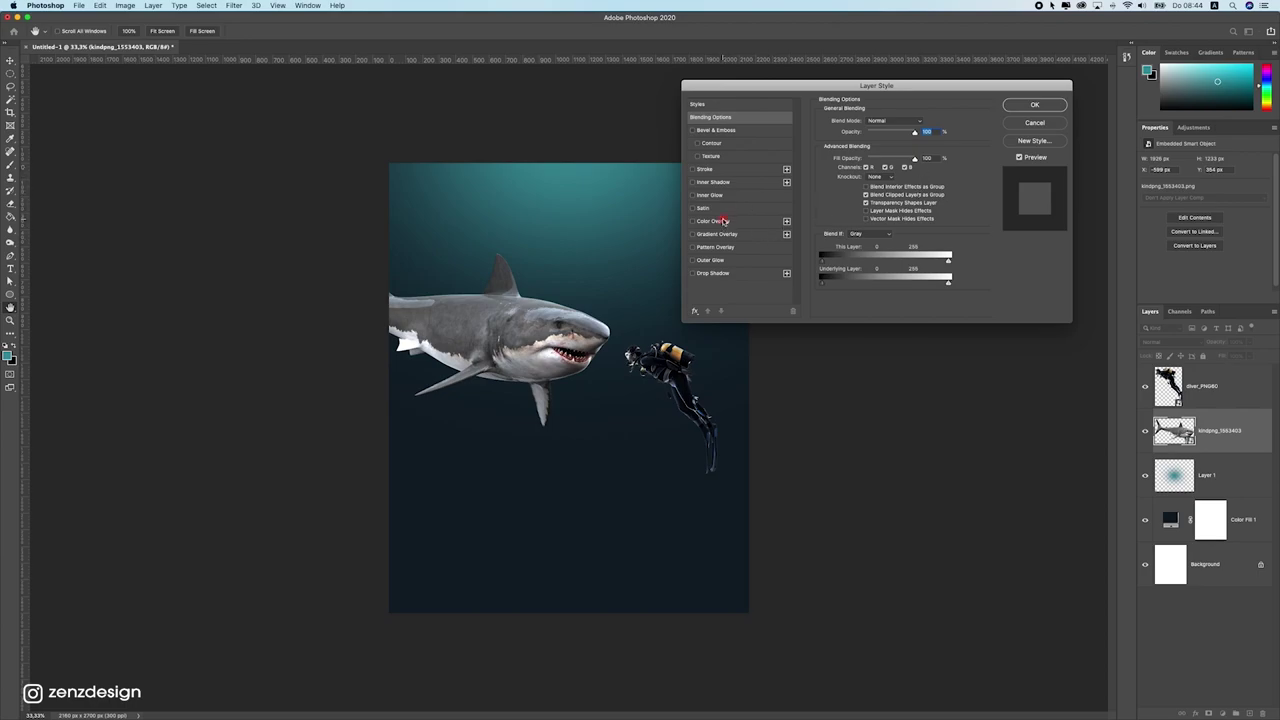
{"action": "left_click", "coordinate": [724, 221]}
{"action": "left_click", "coordinate": [918, 122]}
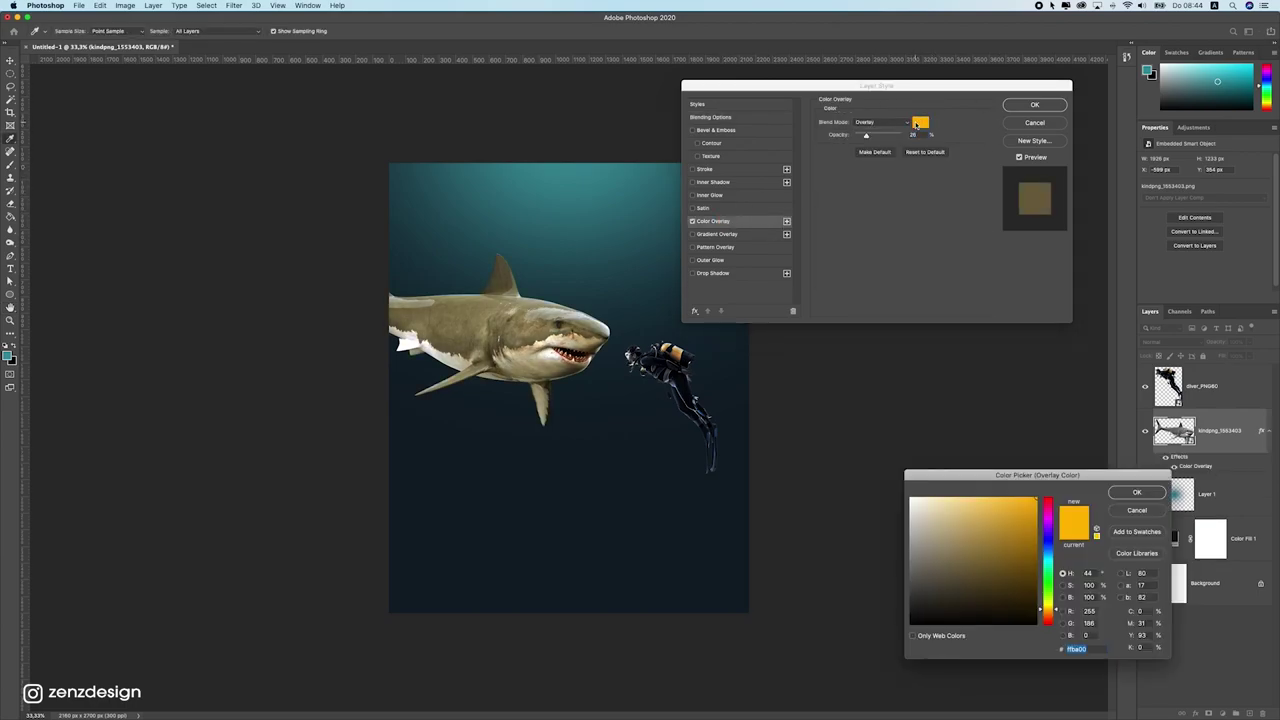
{"action": "left_click", "coordinate": [628, 330]}
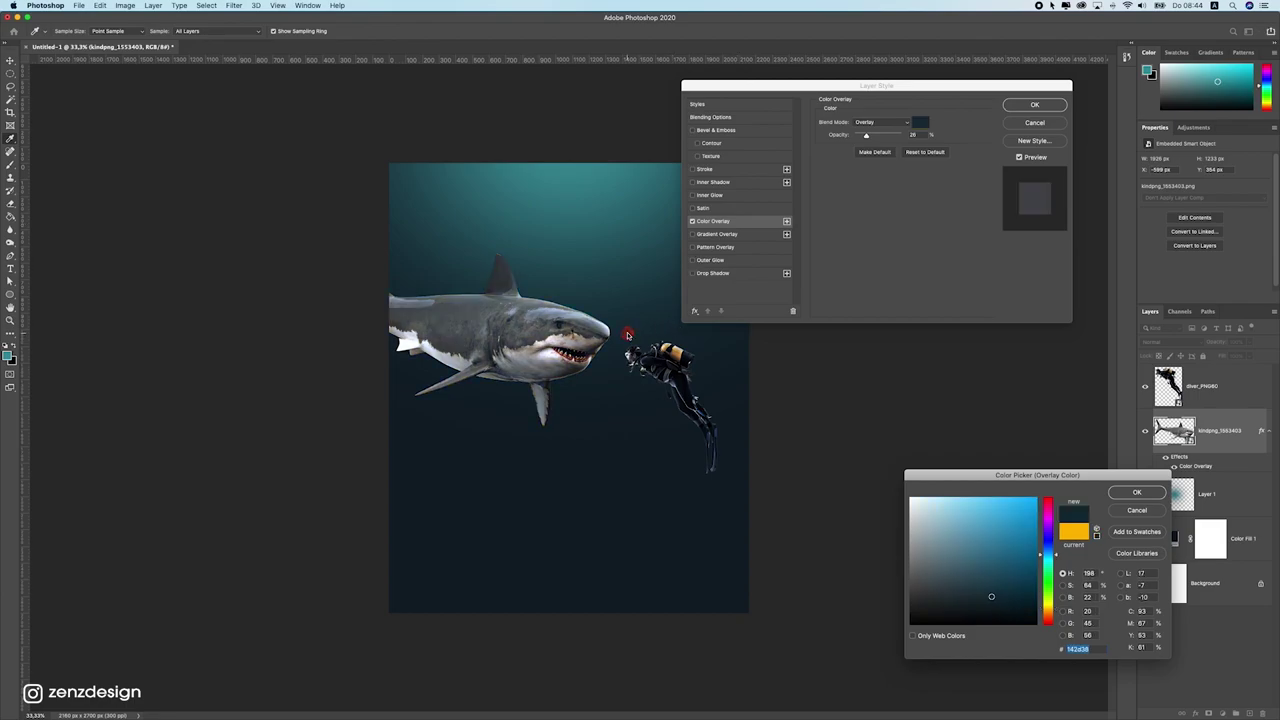
{"action": "left_click", "coordinate": [621, 338]}
{"action": "left_click", "coordinate": [628, 337]}
{"action": "left_click", "coordinate": [1137, 491]}
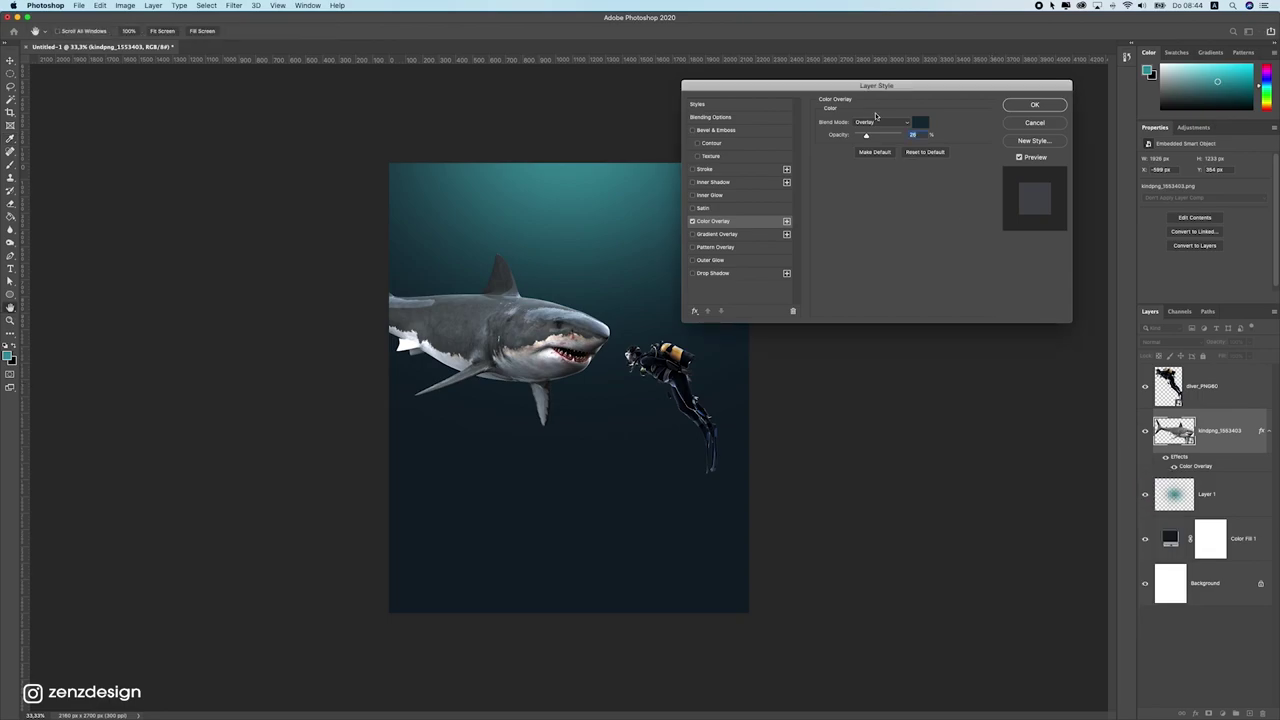
Step: Set the shark's Color Overlay to the Color blend mode with about 68% opacity and apply the layer style
{"action": "left_click", "coordinate": [875, 124]}
{"action": "left_click", "coordinate": [875, 124]}
{"action": "left_click", "coordinate": [883, 124]}
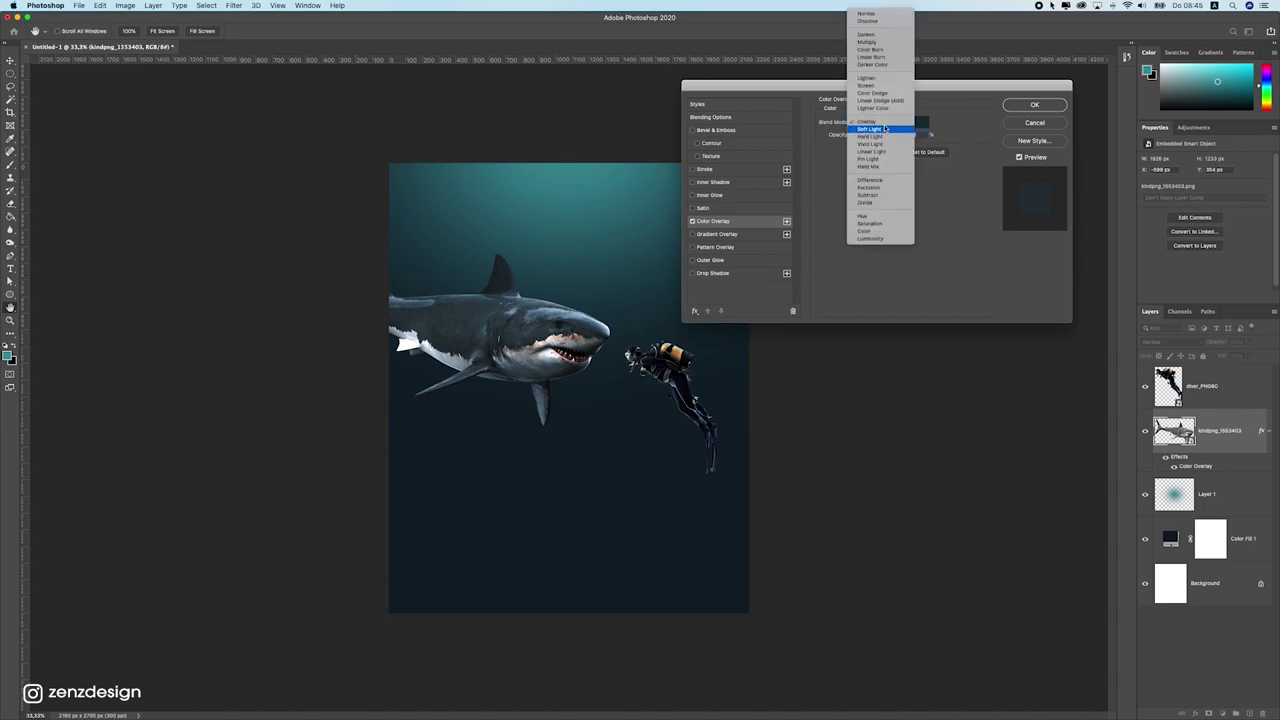
{"action": "left_click", "coordinate": [864, 232]}
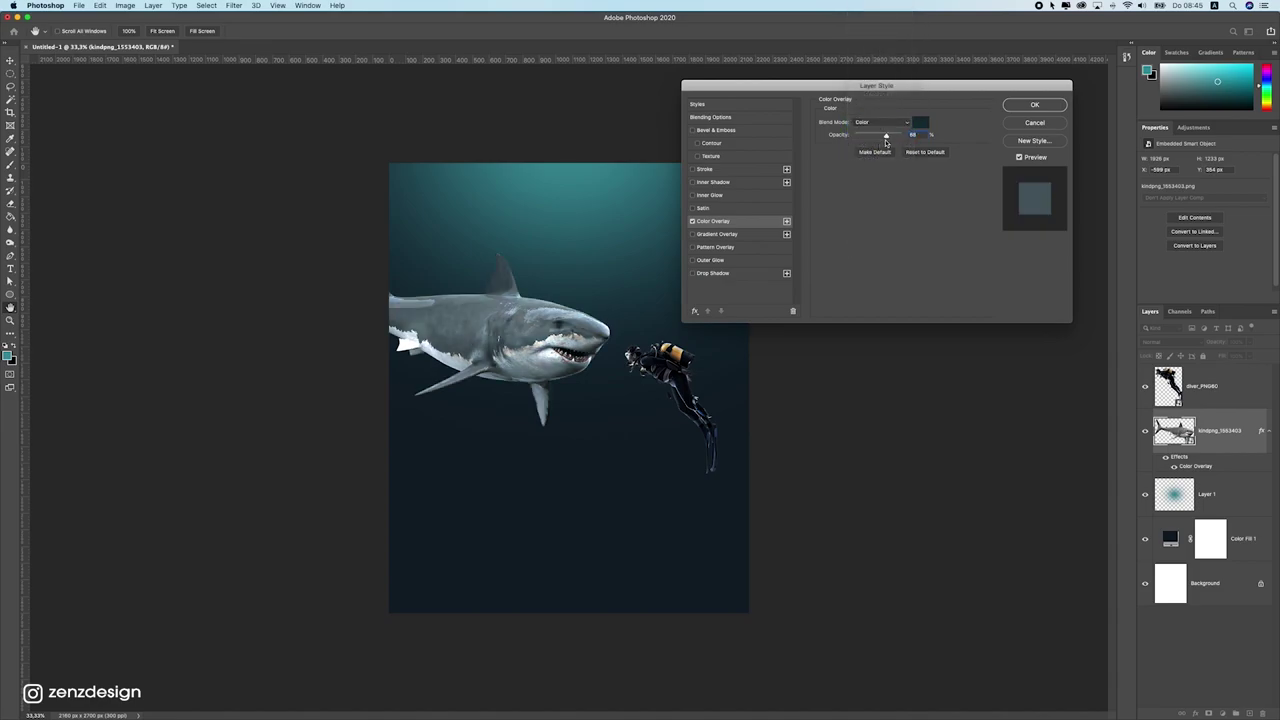
{"action": "mouse_move", "coordinate": [893, 136]}
{"action": "left_mouse_down"}
{"action": "mouse_move", "coordinate": [860, 138]}
{"action": "mouse_move", "coordinate": [905, 138]}
{"action": "mouse_move", "coordinate": [823, 141]}
{"action": "mouse_move", "coordinate": [912, 136]}
{"action": "mouse_move", "coordinate": [872, 140]}
{"action": "mouse_move", "coordinate": [886, 140]}
{"action": "left_mouse_up"}
{"action": "left_click", "coordinate": [1035, 106]}
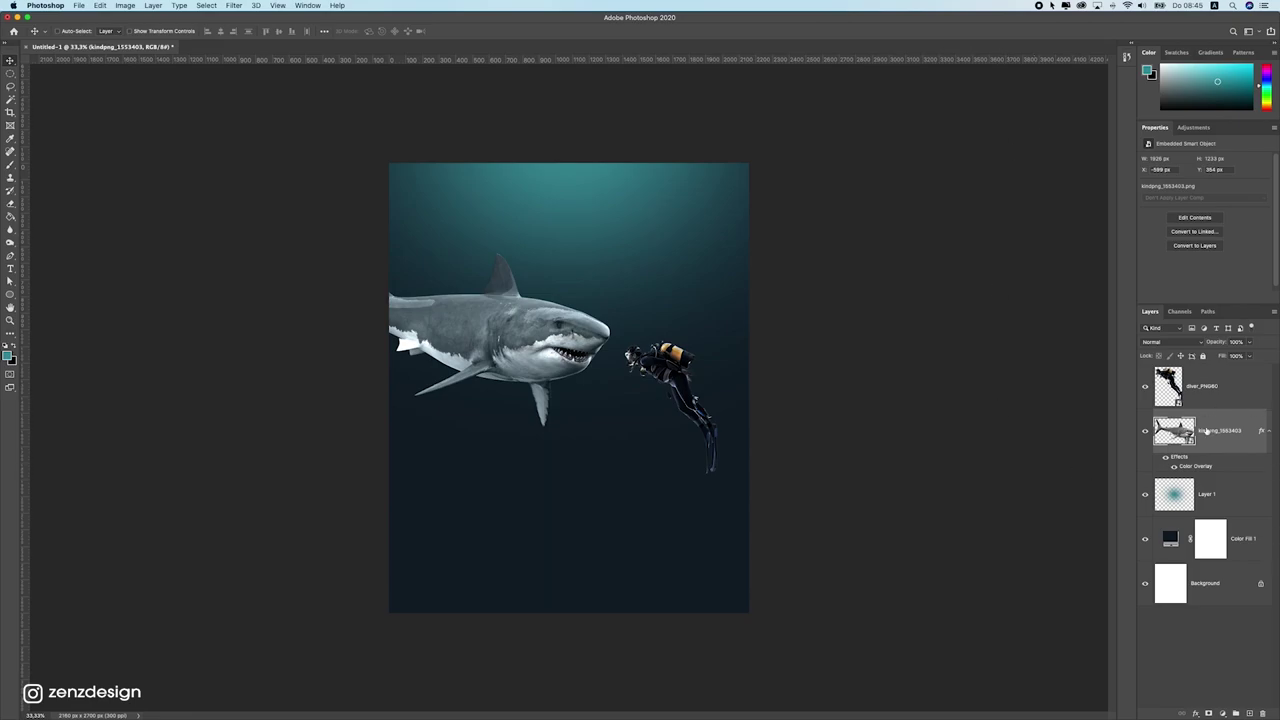
Step: Copy the shark's layer style and paste it onto the diver layer
{"action": "right_click", "coordinate": [1206, 428]}
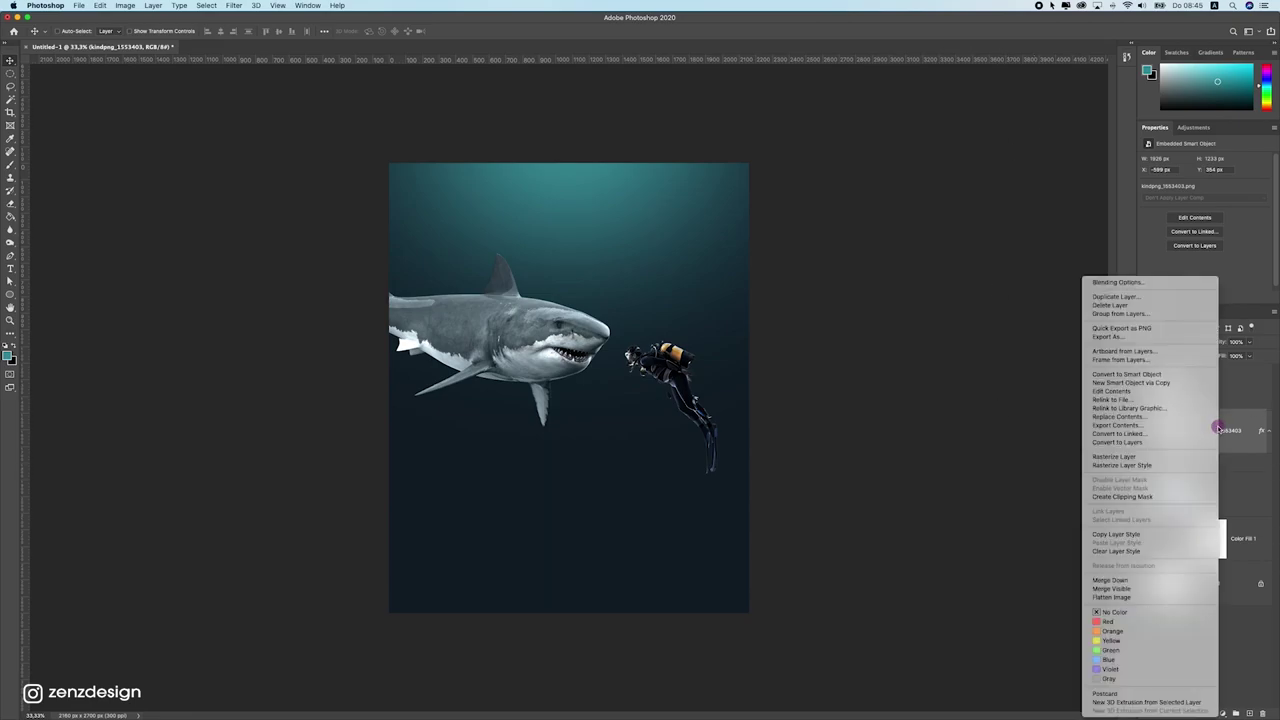
{"action": "left_click", "coordinate": [1100, 534]}
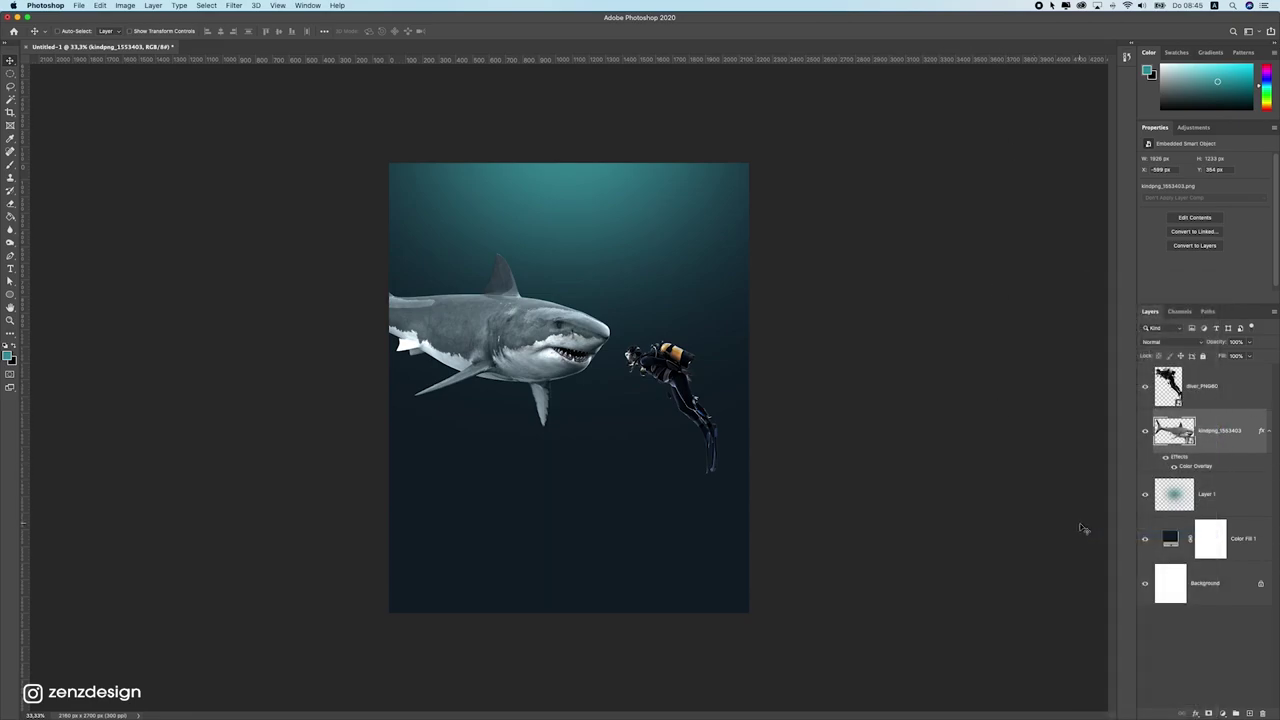
{"action": "right_click", "coordinate": [1222, 384]}
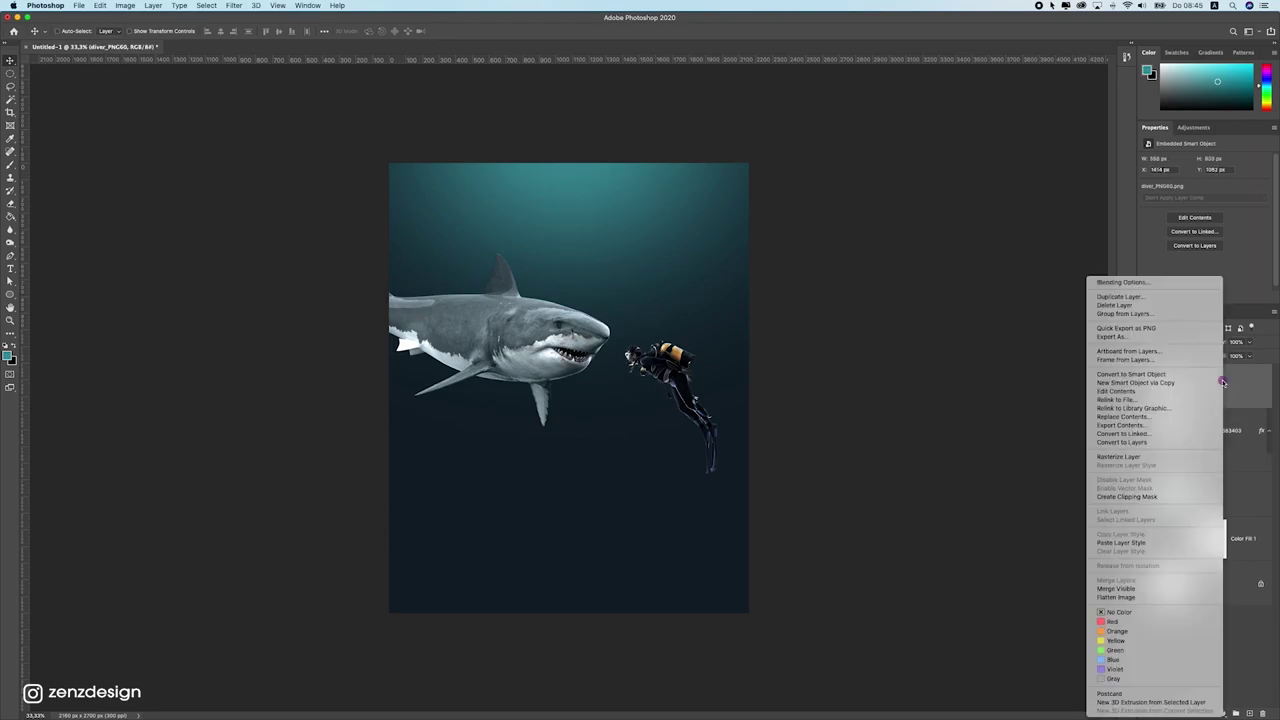
{"action": "left_click", "coordinate": [1121, 542]}
{"action": "scroll", "coordinate": [623, 421], "scroll_direction": "down", "scroll_amount": 2}
{"action": "scroll", "coordinate": [620, 420], "scroll_direction": "up", "scroll_amount": 2}
Step: Add a Curves adjustment clipped to the shark, lowering the white output to about half and pulling the midtones down slightly
{"action": "left_click", "coordinate": [599, 341]}
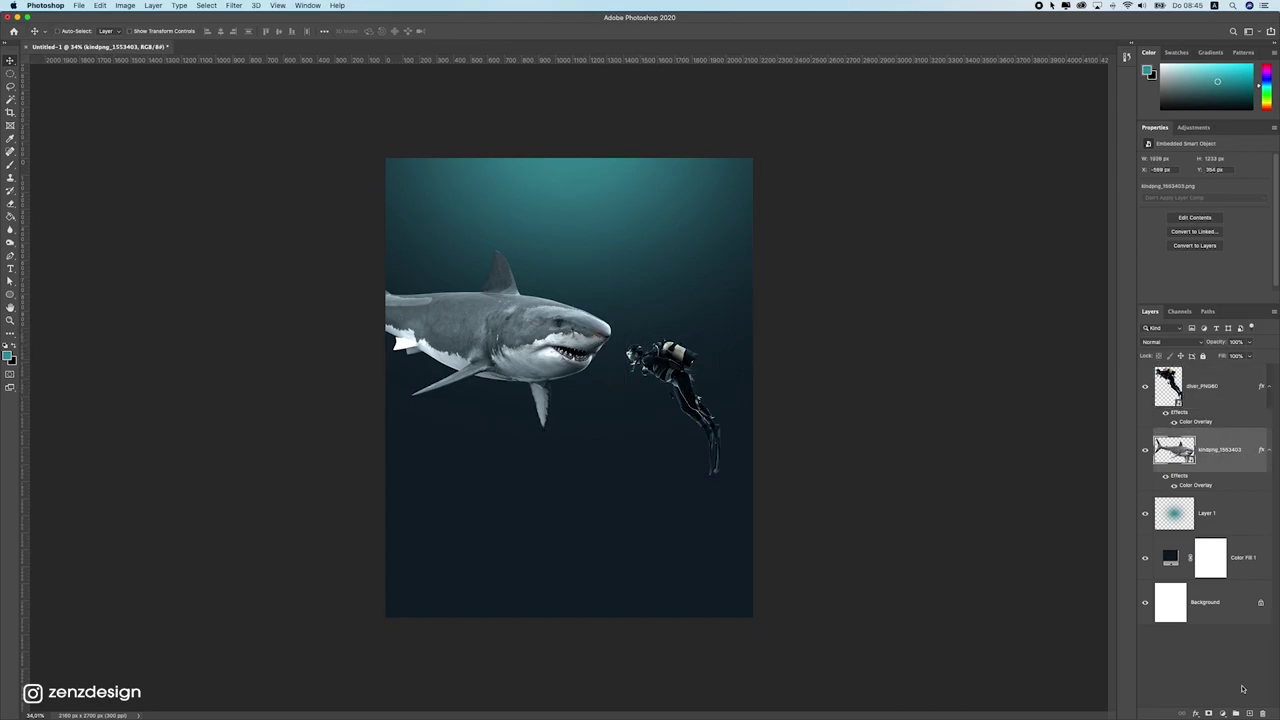
{"action": "left_click", "coordinate": [1223, 713]}
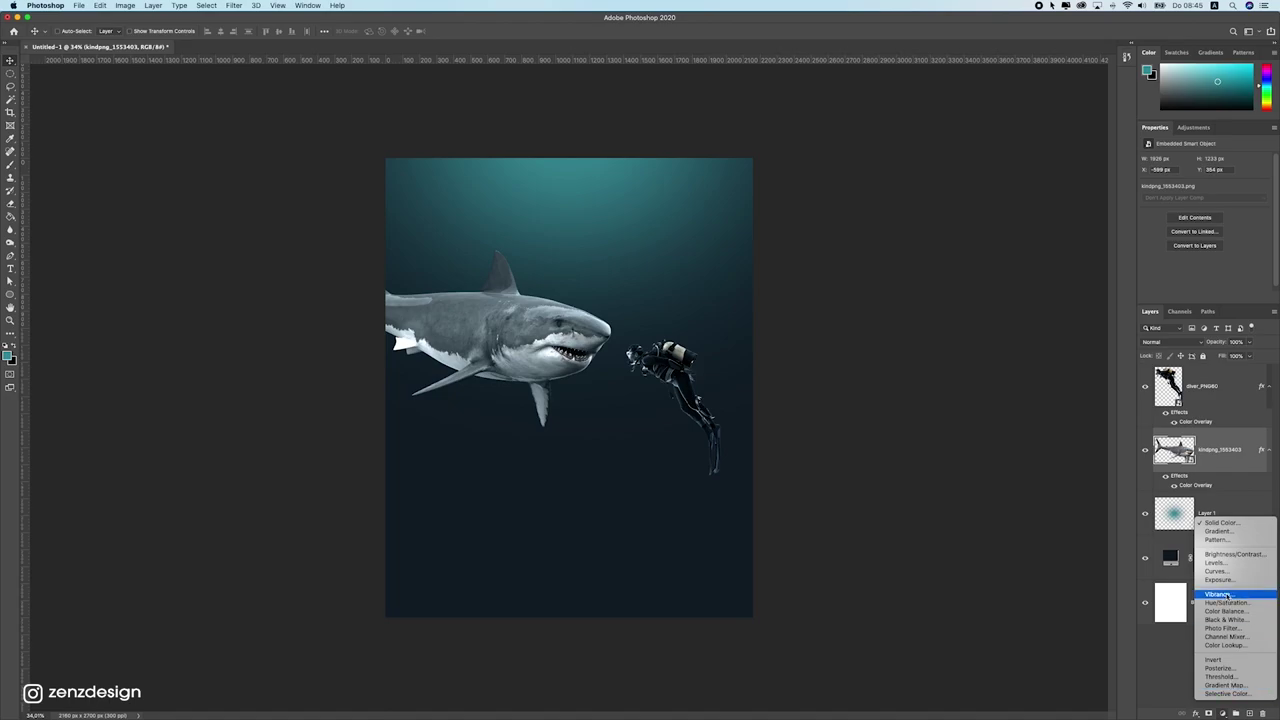
{"action": "left_click", "coordinate": [1220, 572]}
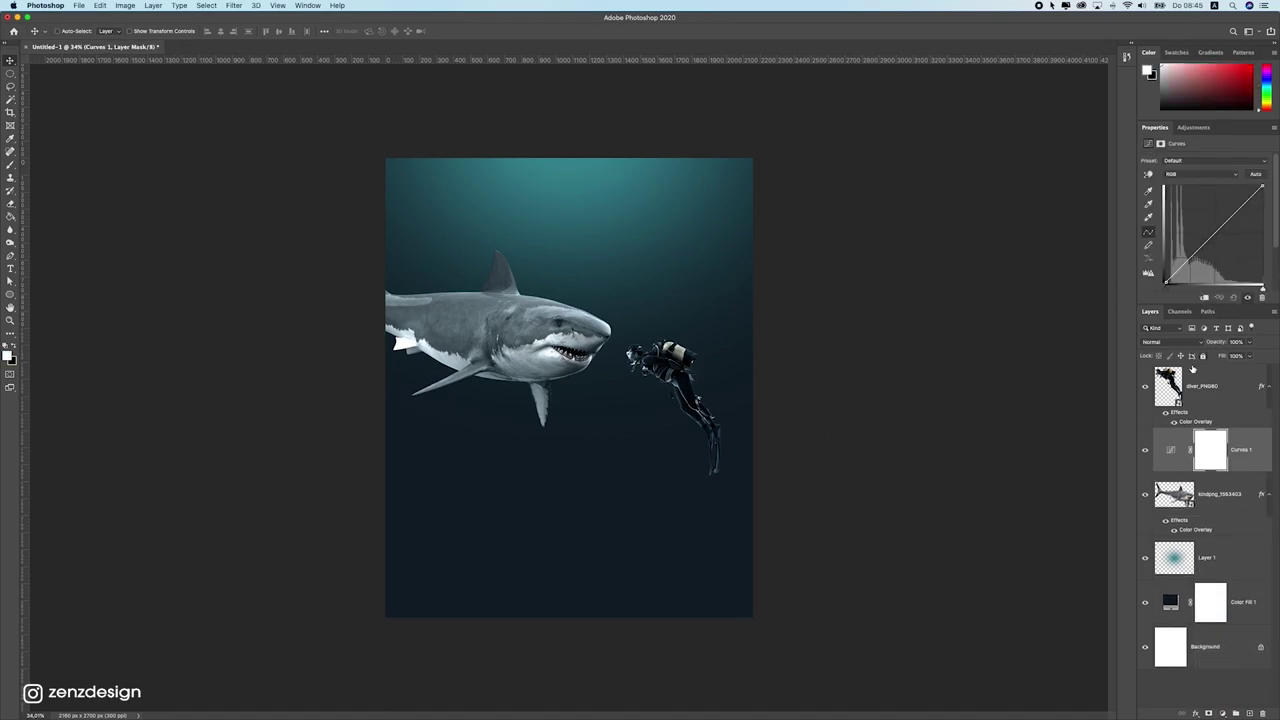
{"action": "left_click", "coordinate": [1204, 297]}
{"action": "left_click_drag", "start_coordinate": [1262, 187], "coordinate": [1277, 234]}
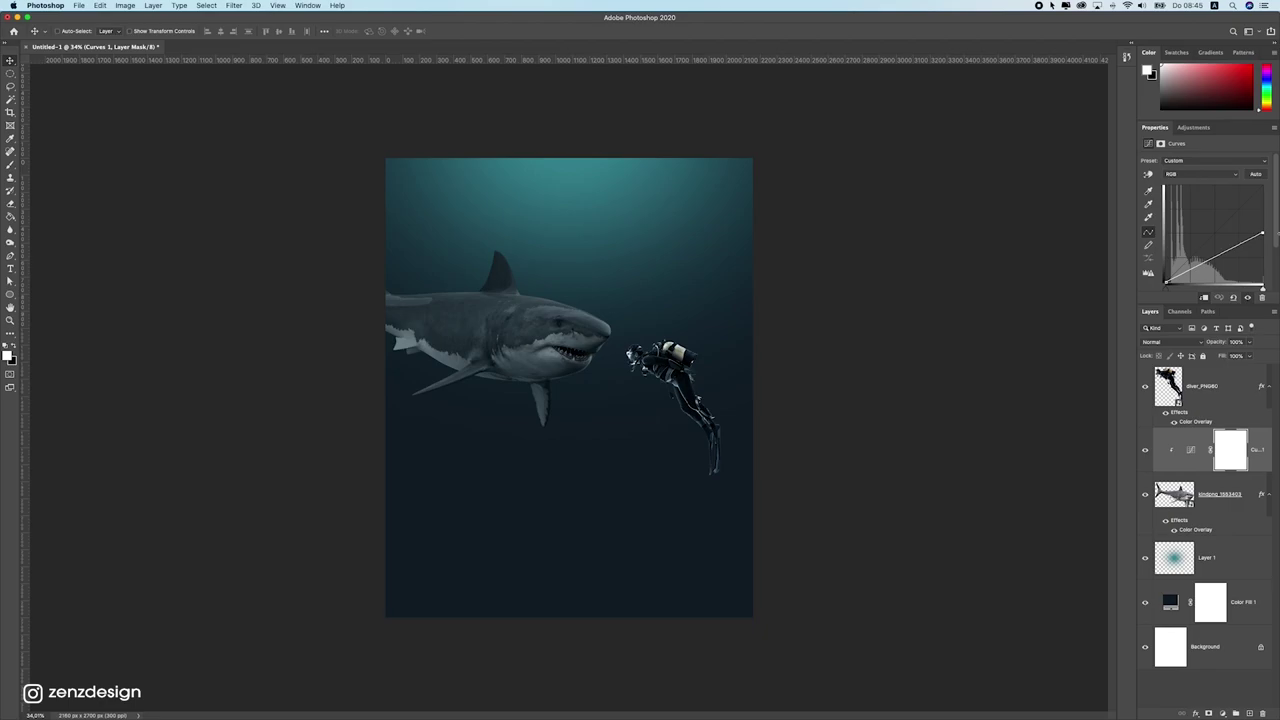
{"action": "left_click", "coordinate": [1205, 264]}
{"action": "left_click_drag", "start_coordinate": [1205, 264], "coordinate": [1209, 267]}
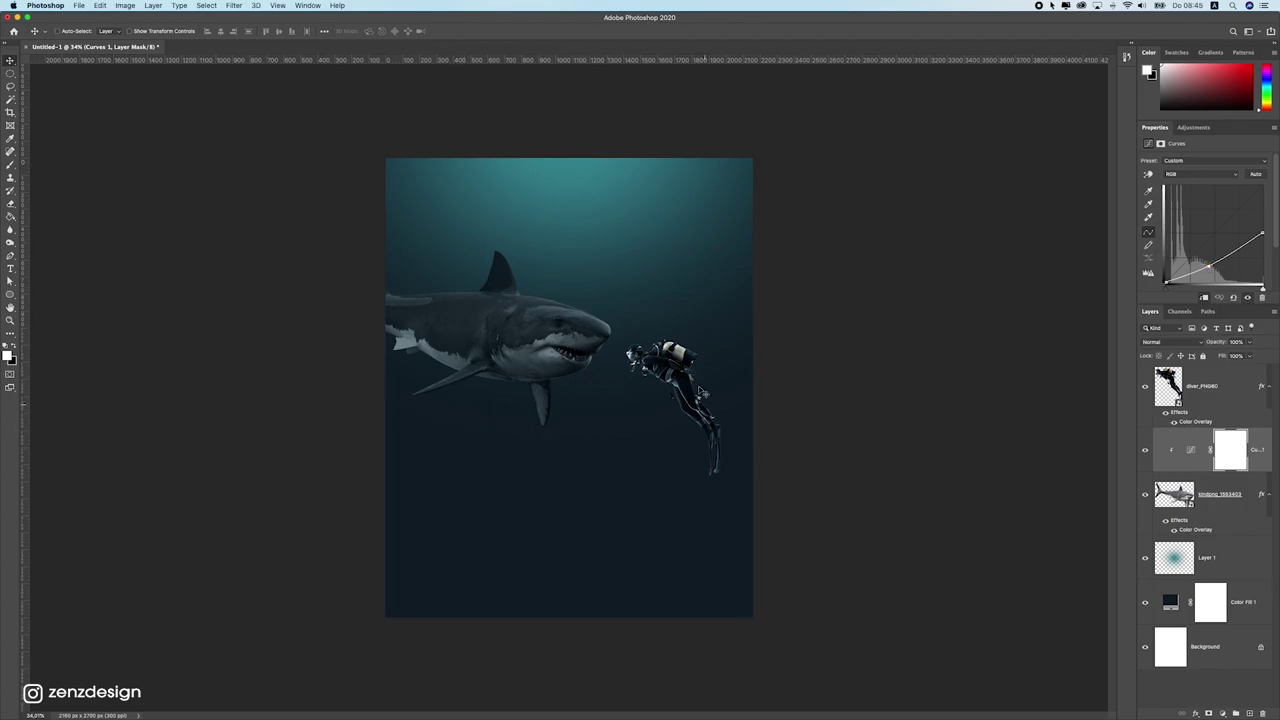
Step: Add a second Curves adjustment clipped to the shark, moving the white input point inward and slightly lowering the shadows
{"action": "left_click", "coordinate": [1223, 713]}
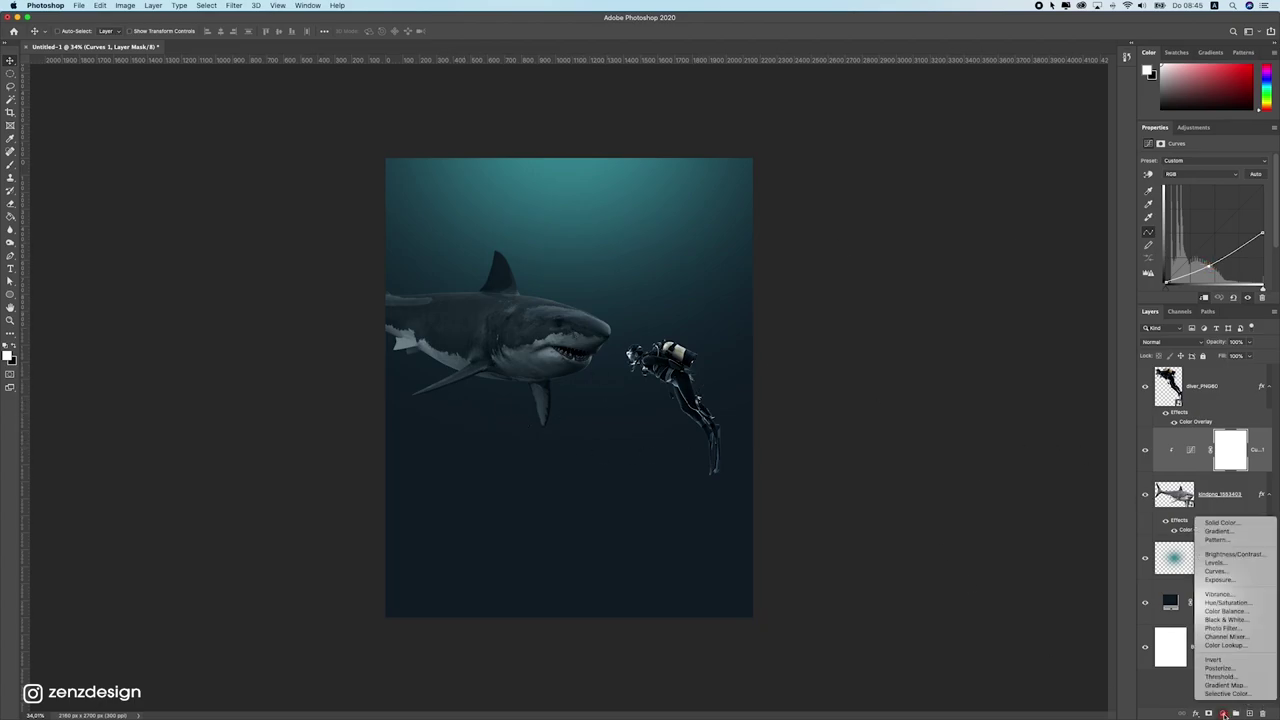
{"action": "left_click", "coordinate": [1218, 572]}
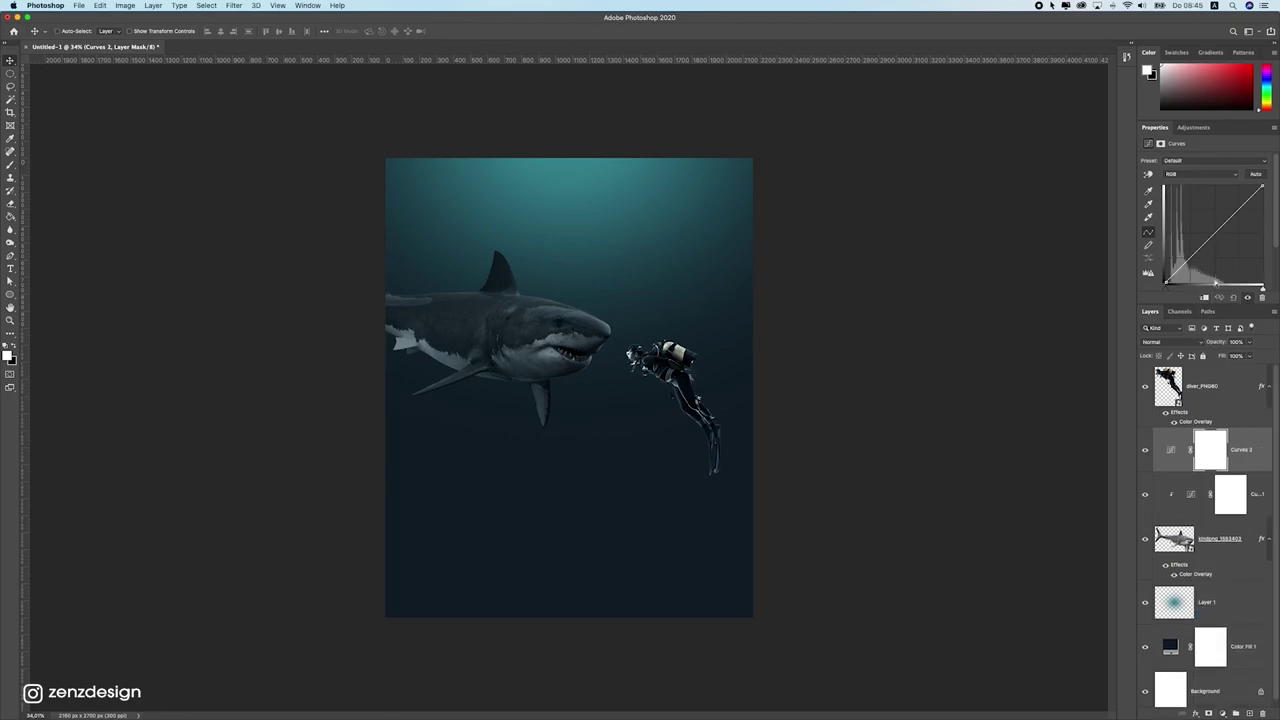
{"action": "left_click", "coordinate": [1205, 298]}
{"action": "mouse_move", "coordinate": [1261, 186]}
{"action": "left_mouse_down"}
{"action": "mouse_move", "coordinate": [1229, 176]}
{"action": "mouse_move", "coordinate": [1236, 186]}
{"action": "left_mouse_up"}
{"action": "left_click_drag", "start_coordinate": [1188, 251], "coordinate": [1188, 256]}
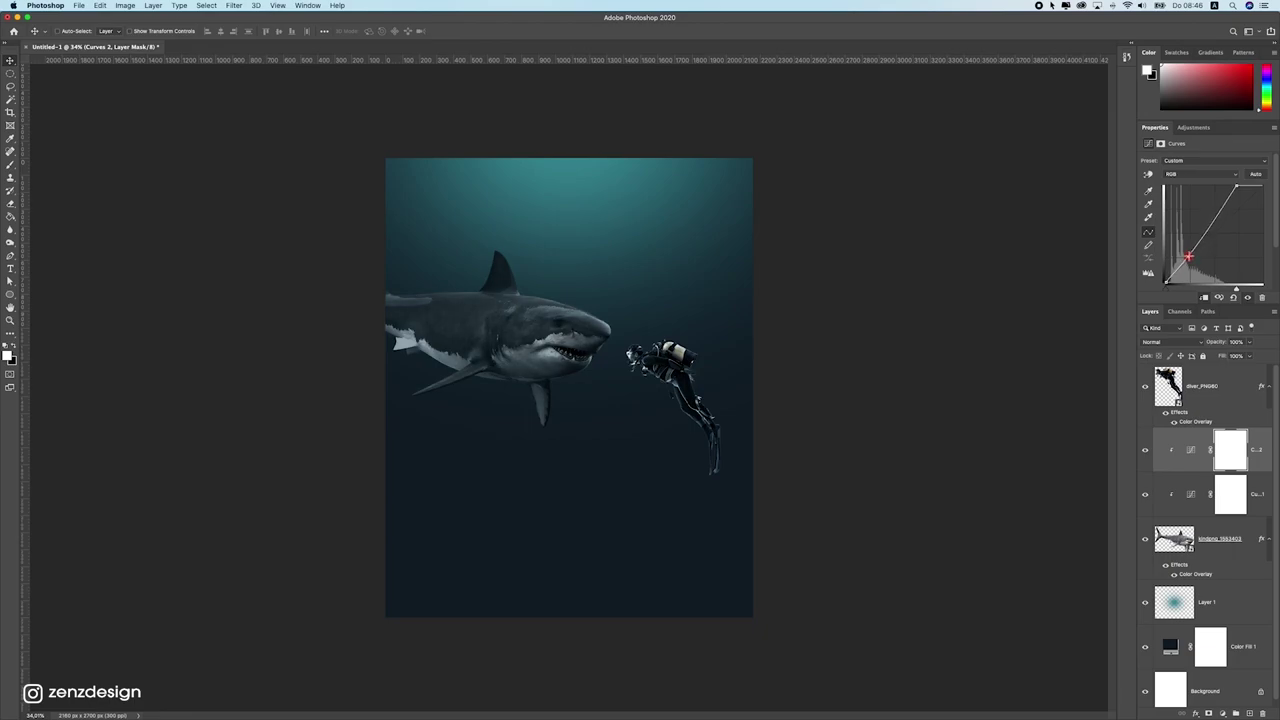
Step: Try to move the teal glow layer above the diver layer, and undo the change
{"action": "scroll", "coordinate": [519, 357], "scroll_direction": "up", "scroll_amount": 2}
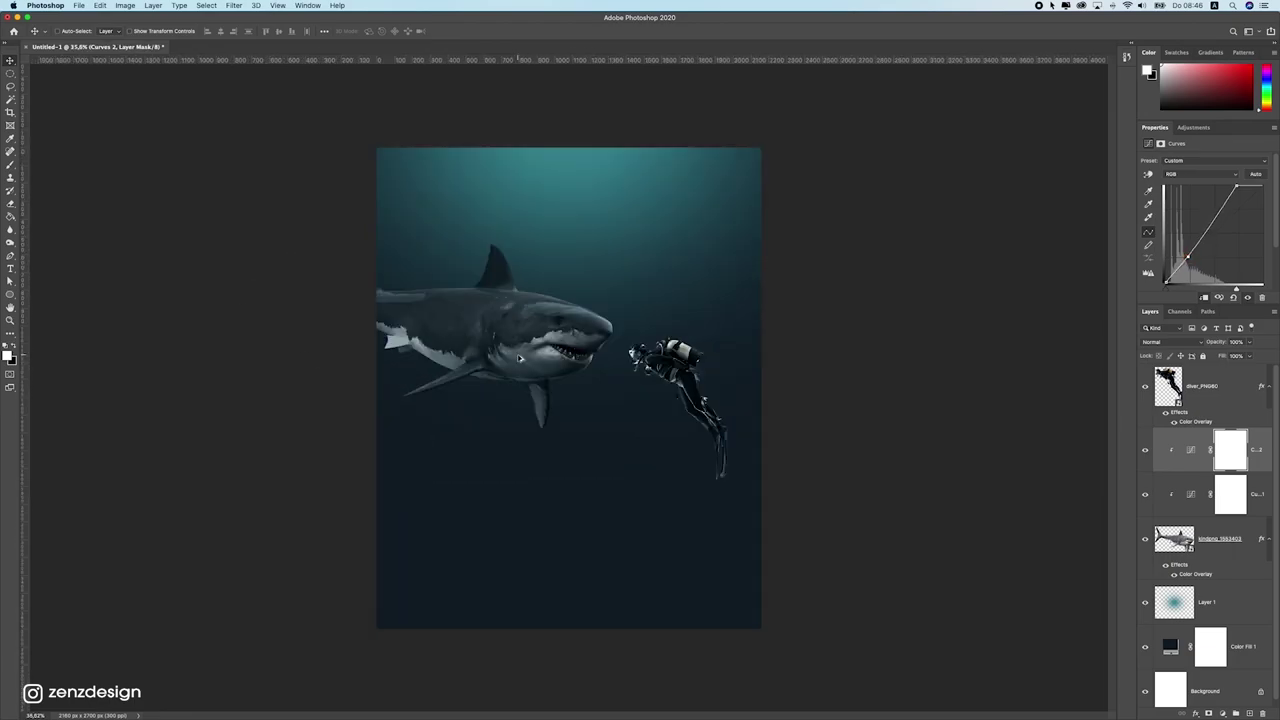
{"action": "left_click_drag", "start_coordinate": [1203, 612], "coordinate": [1209, 384]}
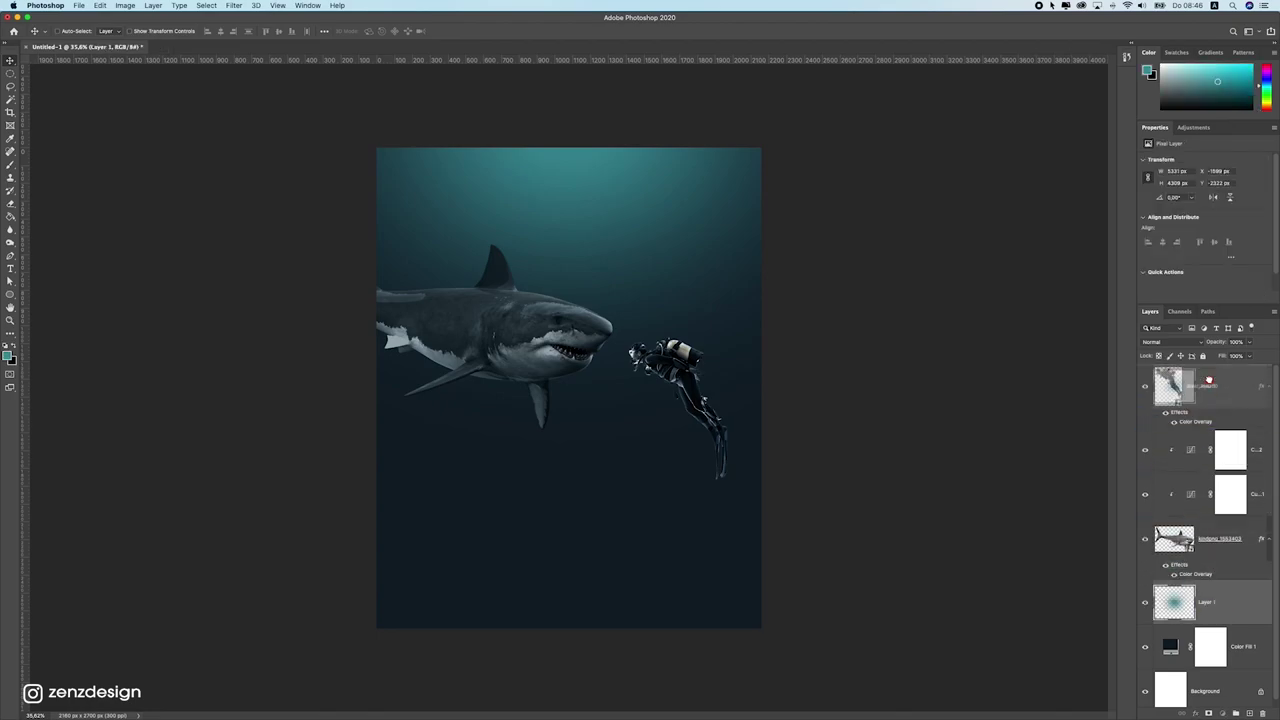
{"action": "mouse_move", "coordinate": [589, 268]}
{"action": "left_mouse_down"}
{"action": "mouse_move", "coordinate": [594, 309]}
{"action": "mouse_move", "coordinate": [586, 246]}
{"action": "mouse_move", "coordinate": [587, 267]}
{"action": "left_mouse_up"}
{"action": "key", "text": "super+z"}
{"action": "key", "text": "super+z"}
Step: Group the shark layer with its two Curves adjustments and name the group "shark"
{"action": "left_click", "coordinate": [524, 345], "text": "super"}
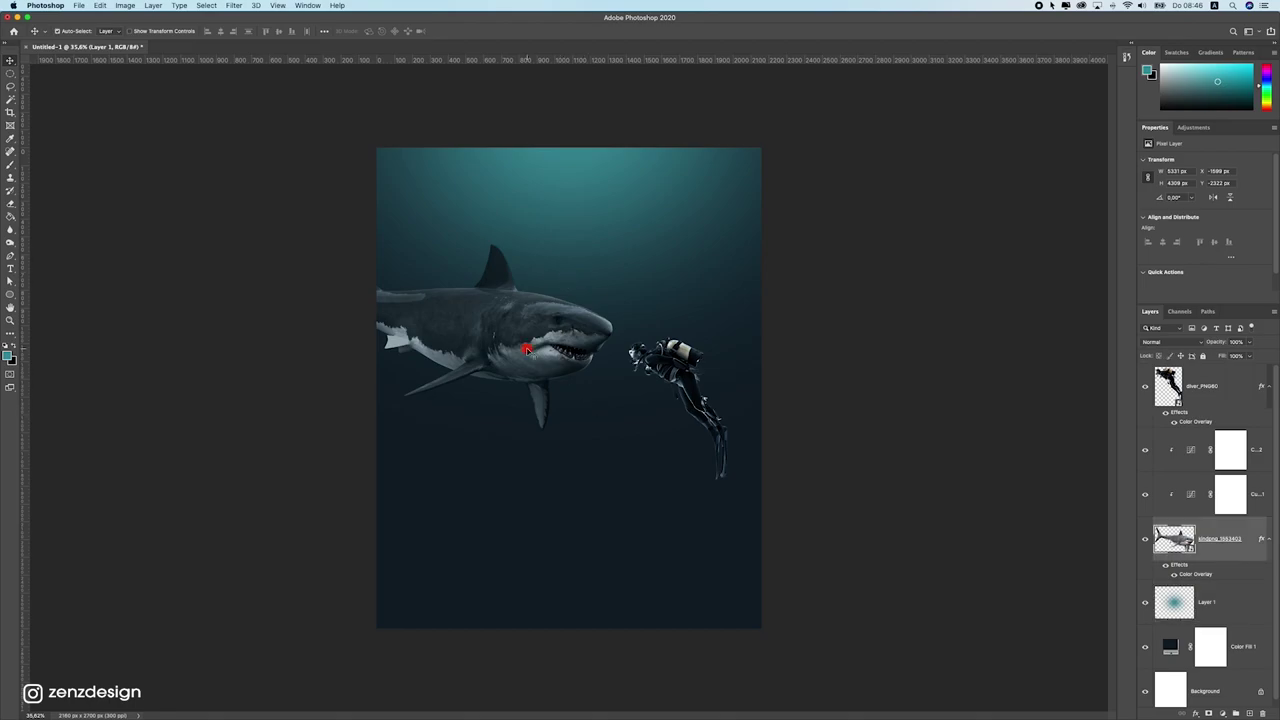
{"action": "left_click", "coordinate": [686, 372], "text": "super"}
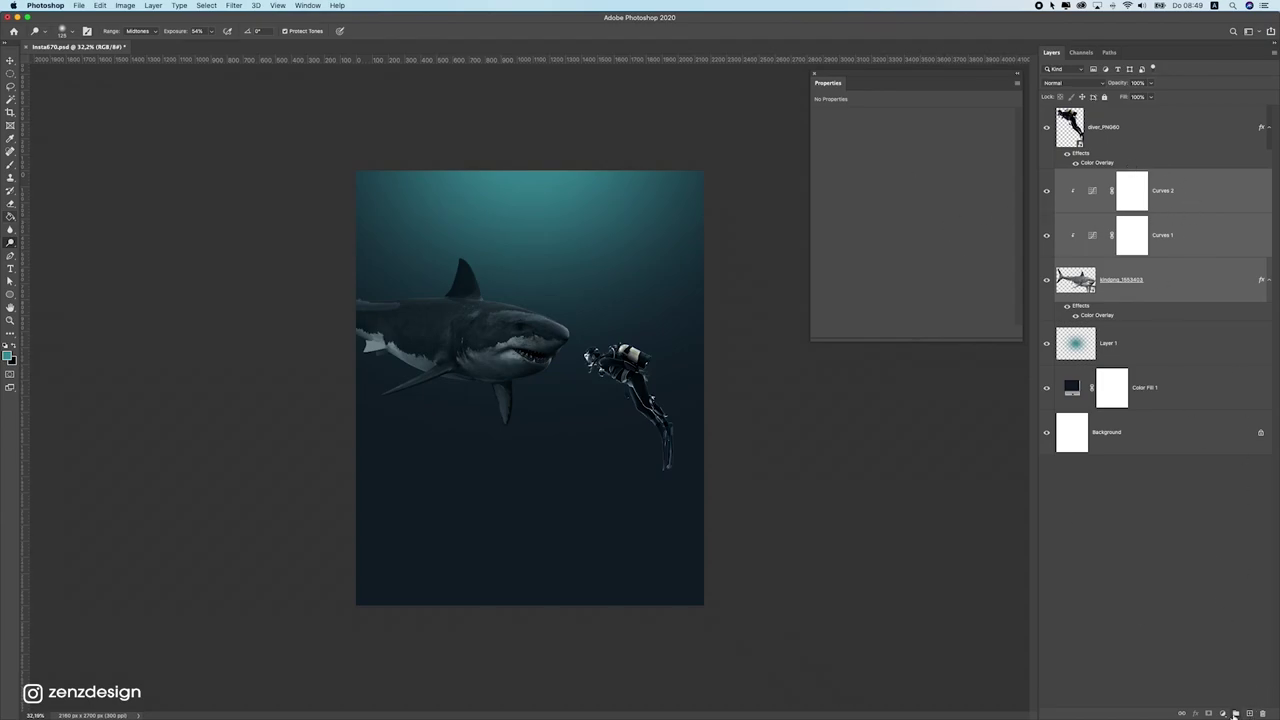
{"action": "left_click", "coordinate": [1235, 713]}
{"action": "double_click", "coordinate": [1081, 175]}
{"action": "type", "text": "shark"}
{"action": "key", "text": "Return"}
Step: Create a group above the shark group, place the diver layer inside it and name it "diver"
{"action": "left_click", "coordinate": [1227, 140]}
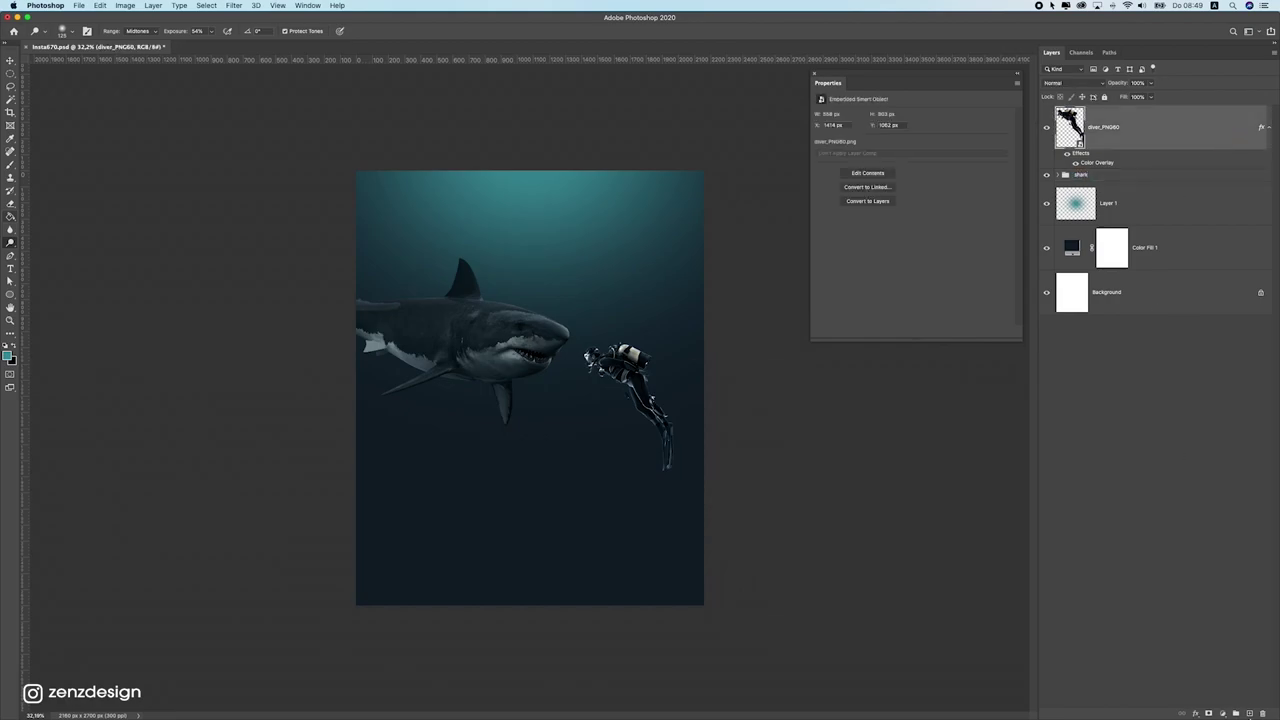
{"action": "left_click", "coordinate": [1247, 713]}
{"action": "double_click", "coordinate": [1106, 140]}
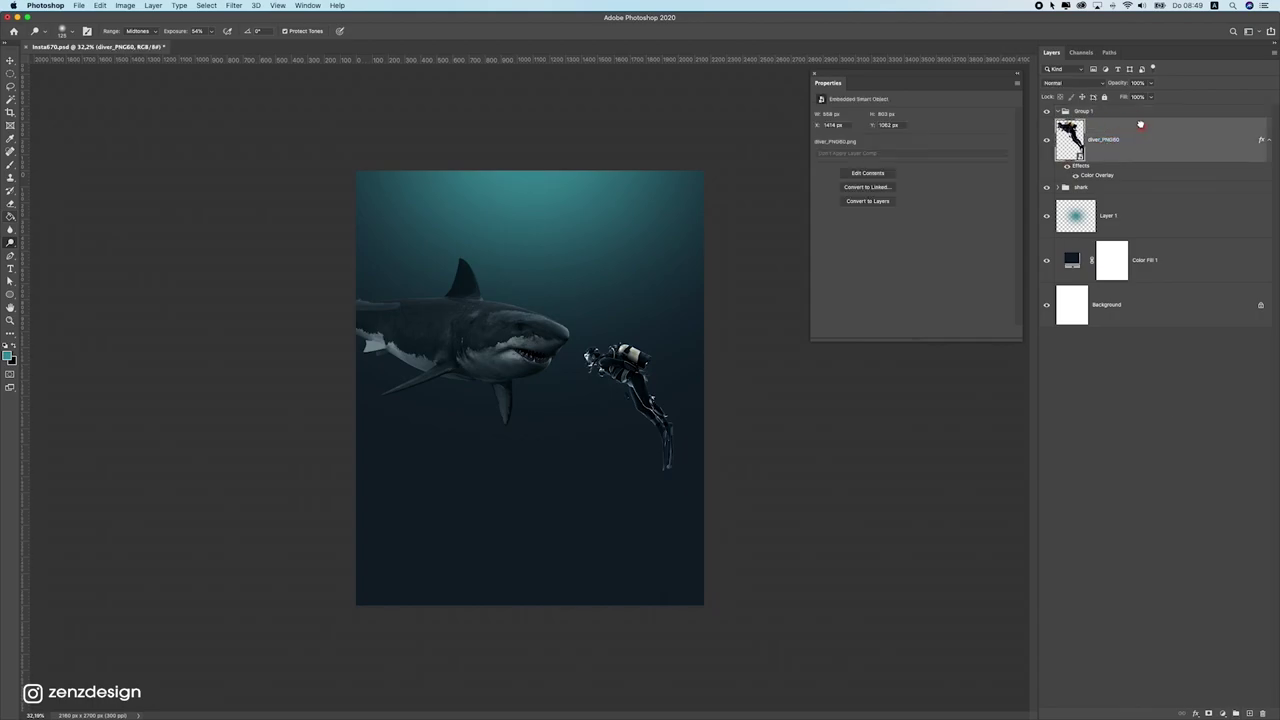
{"action": "left_click_drag", "start_coordinate": [1142, 130], "coordinate": [1078, 112]}
{"action": "left_click_drag", "start_coordinate": [1093, 178], "coordinate": [1137, 143]}
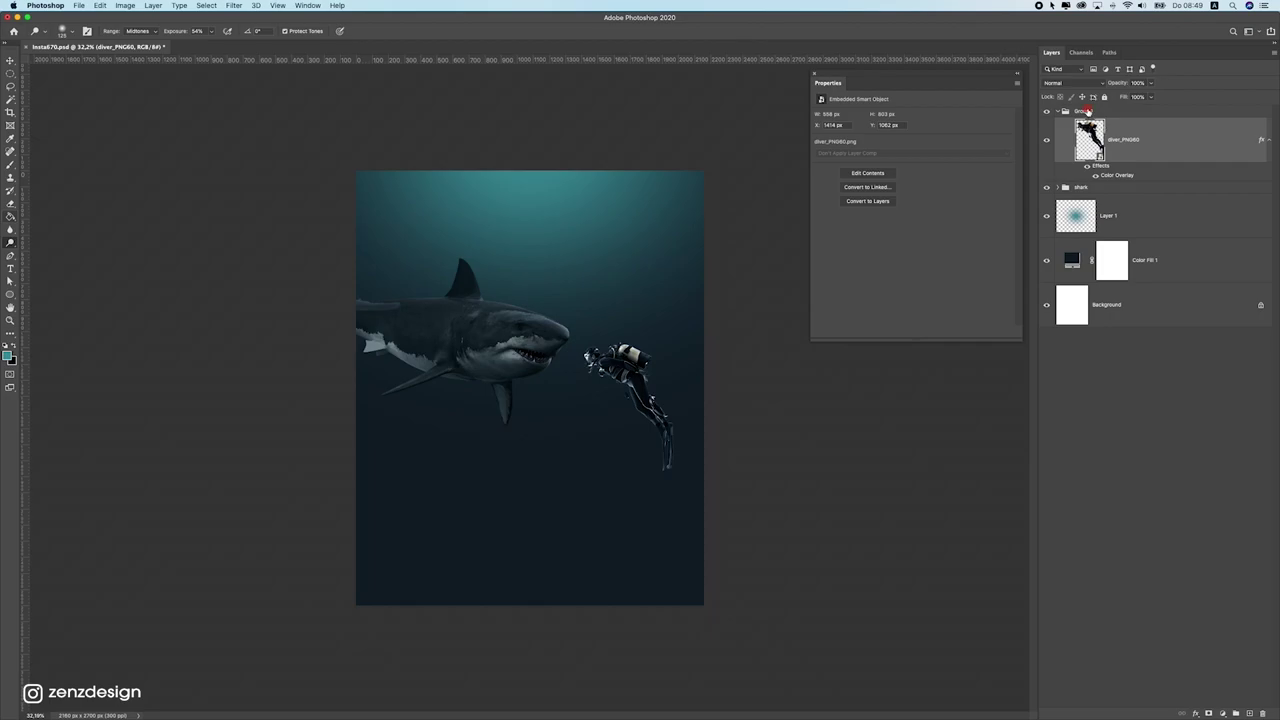
{"action": "double_click", "coordinate": [1087, 110]}
{"action": "type", "text": "sha"}
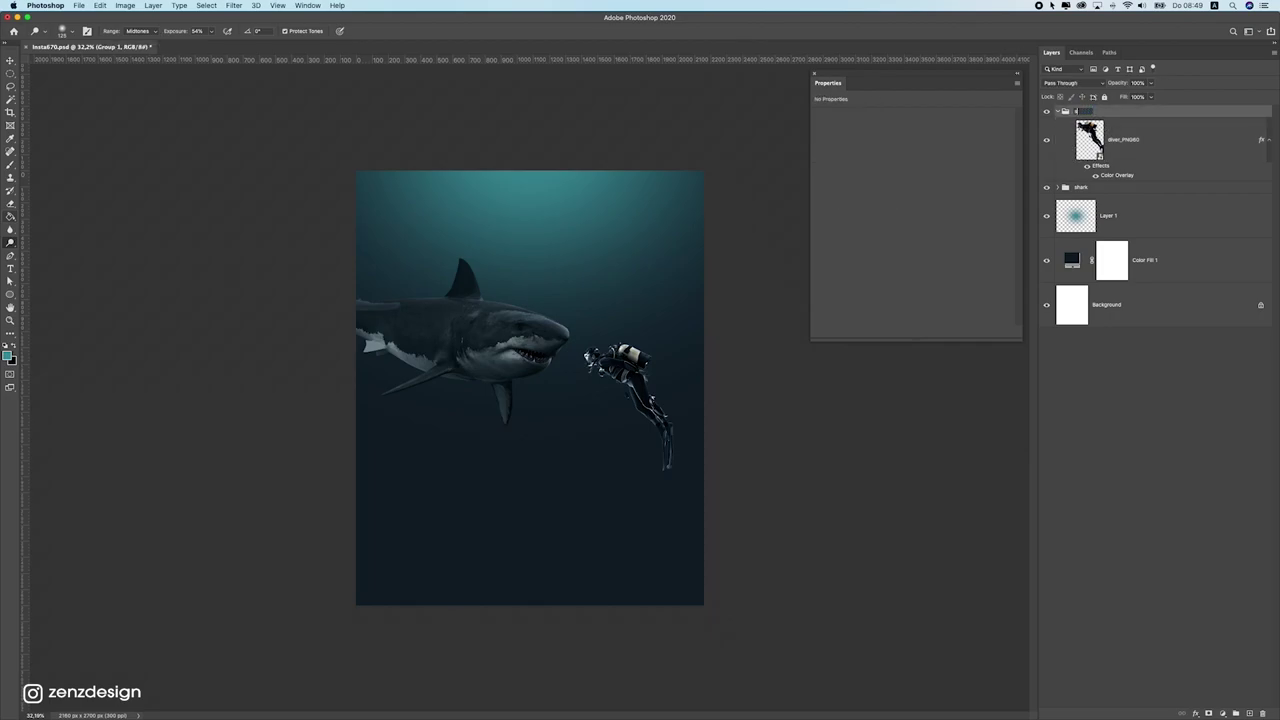
{"action": "type", "text": "r"}
{"action": "key", "text": "Return"}
{"action": "left_click", "coordinate": [1117, 160]}
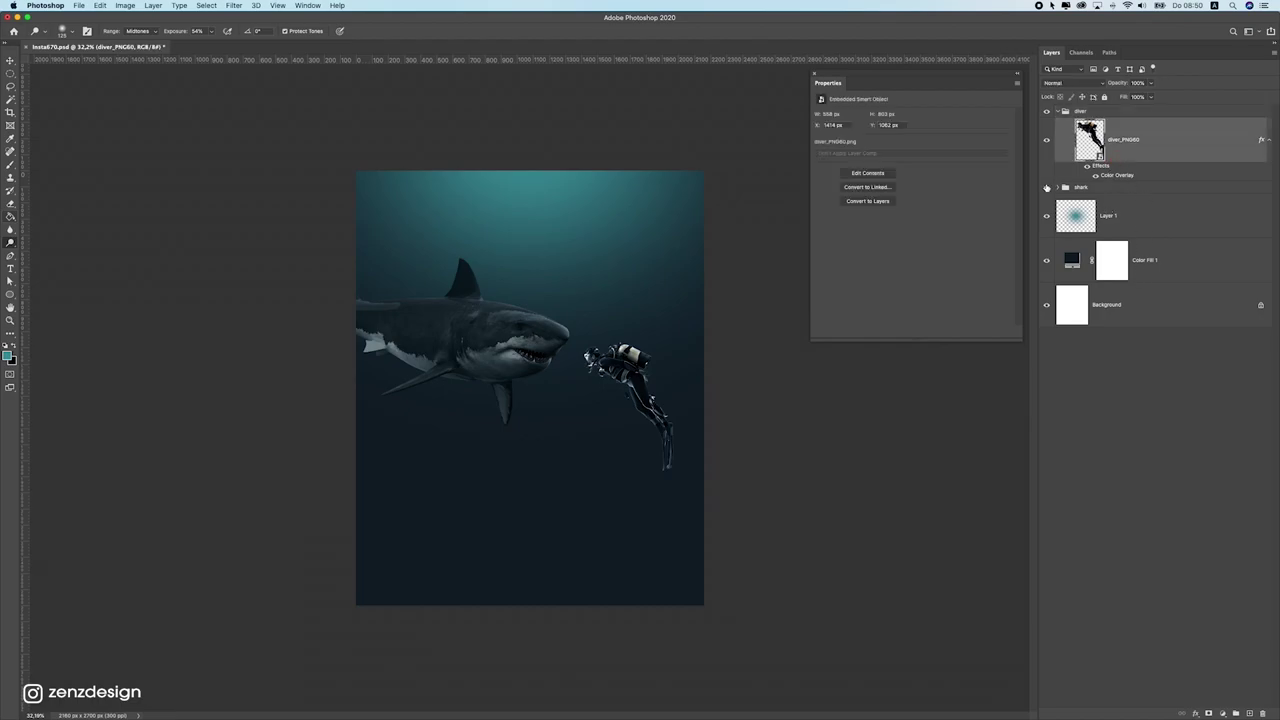
Step: Add a new layer above Curves 2 in the shark group and clip it to the shark
{"action": "left_click", "coordinate": [1065, 187]}
{"action": "left_click", "coordinate": [1190, 218]}
{"action": "scroll", "coordinate": [518, 364], "scroll_direction": "up", "scroll_amount": 5}
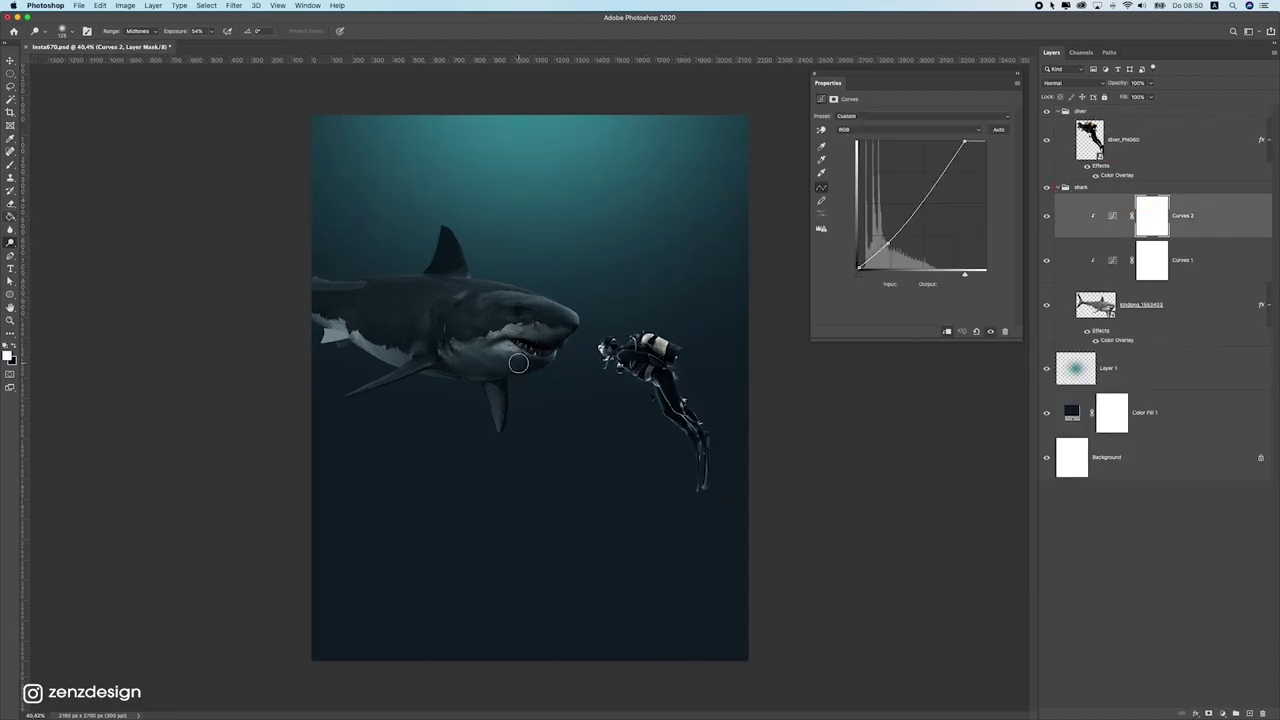
{"action": "left_click_drag", "start_coordinate": [454, 292], "coordinate": [540, 370]}
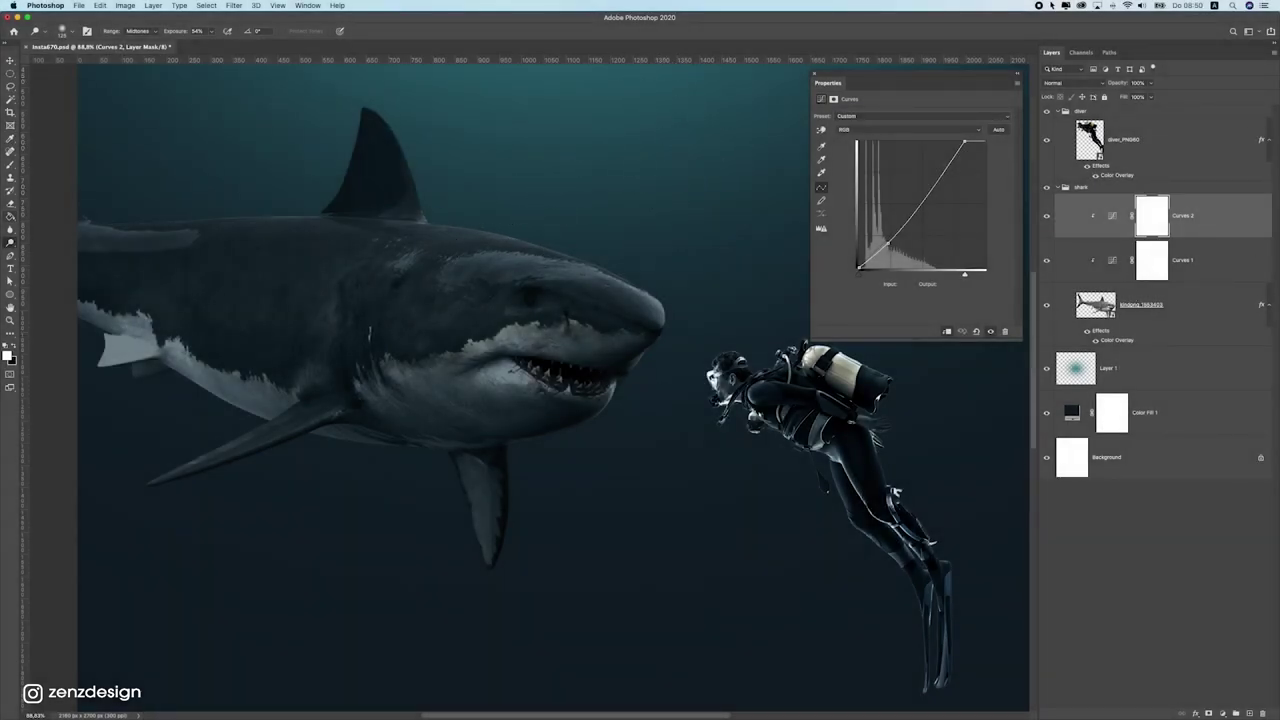
{"action": "left_click", "coordinate": [1248, 713]}
{"action": "right_click", "coordinate": [1143, 220]}
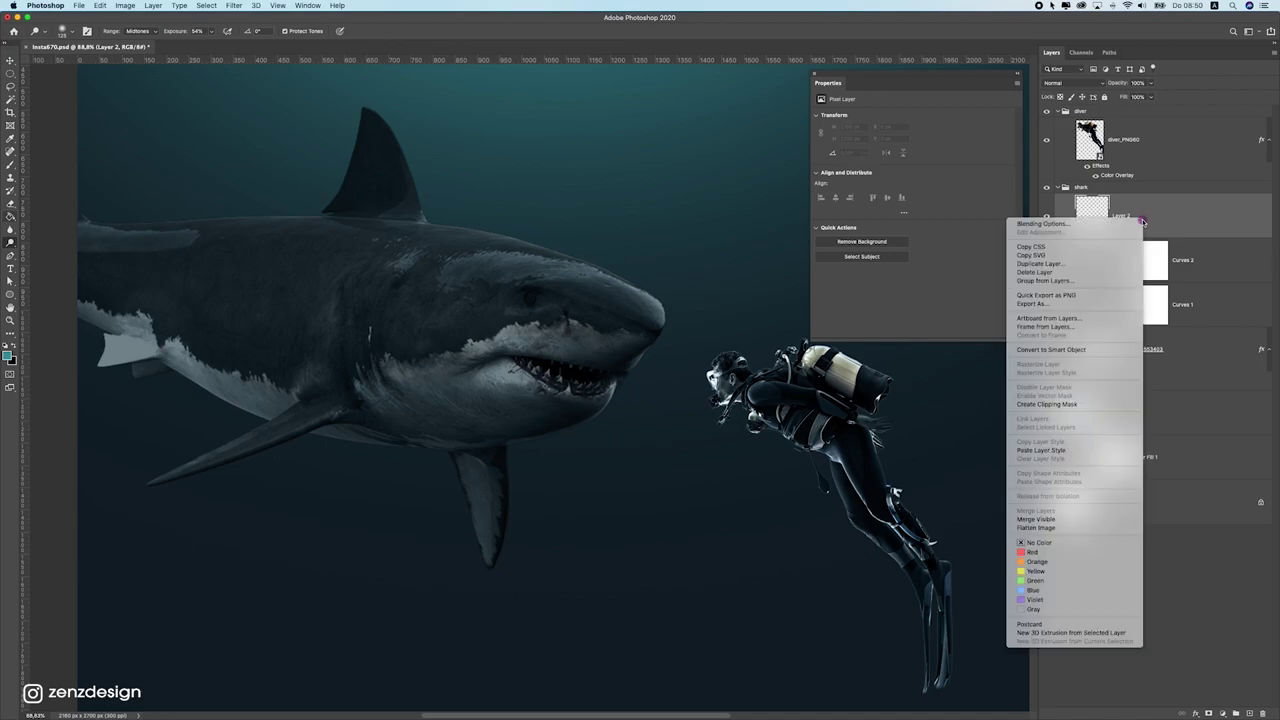
{"action": "left_click", "coordinate": [1066, 405]}
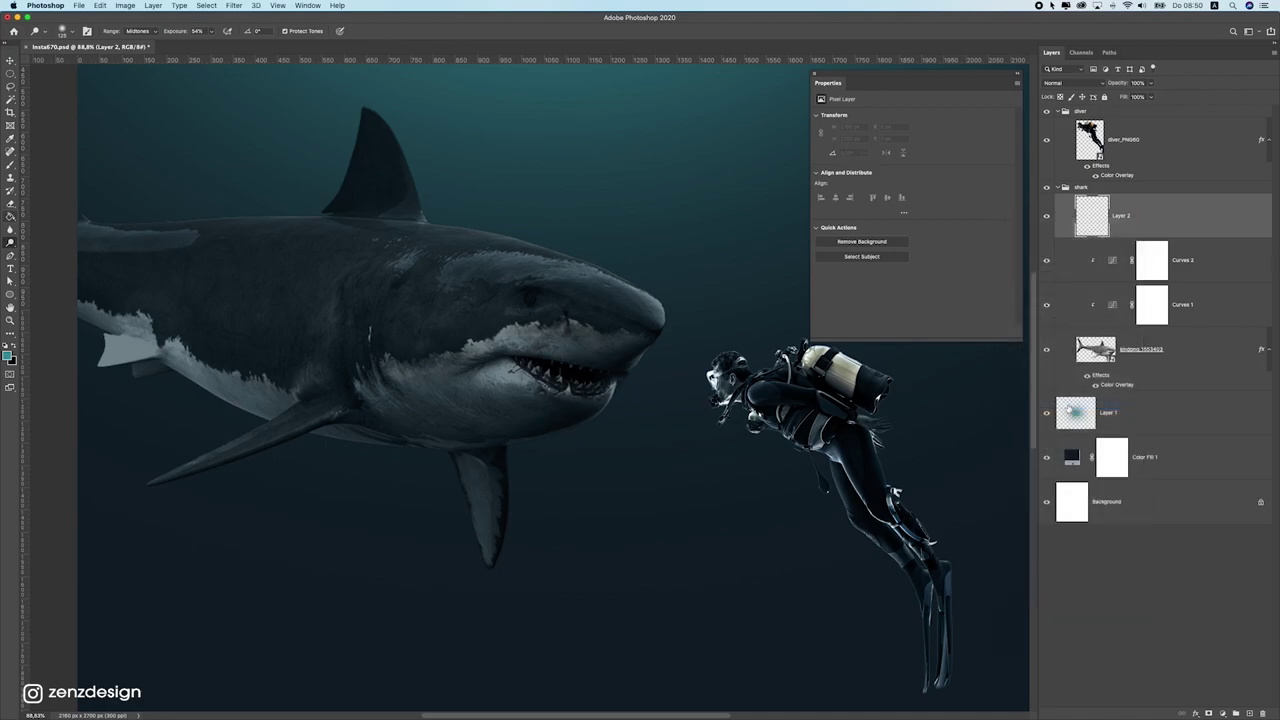
Step: Fill the new clipped layer with 50% Gray and set its blend mode to Overlay
{"action": "left_click", "coordinate": [99, 6]}
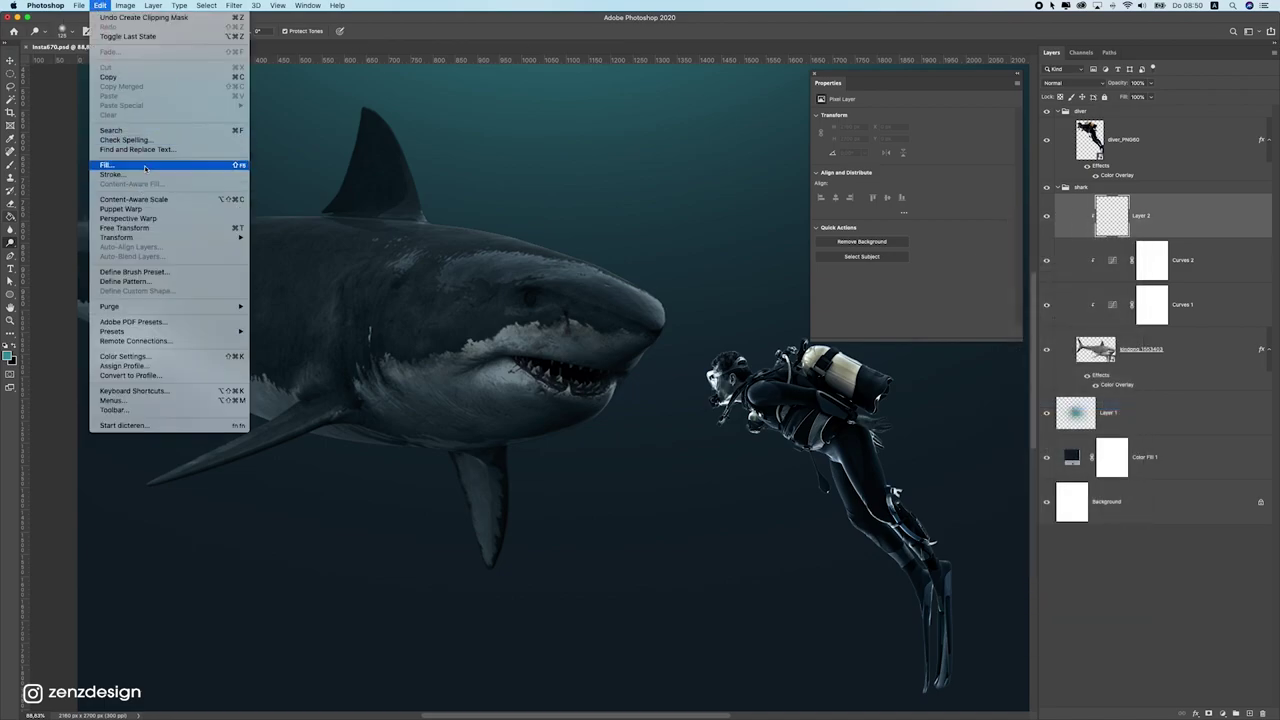
{"action": "left_click", "coordinate": [144, 167]}
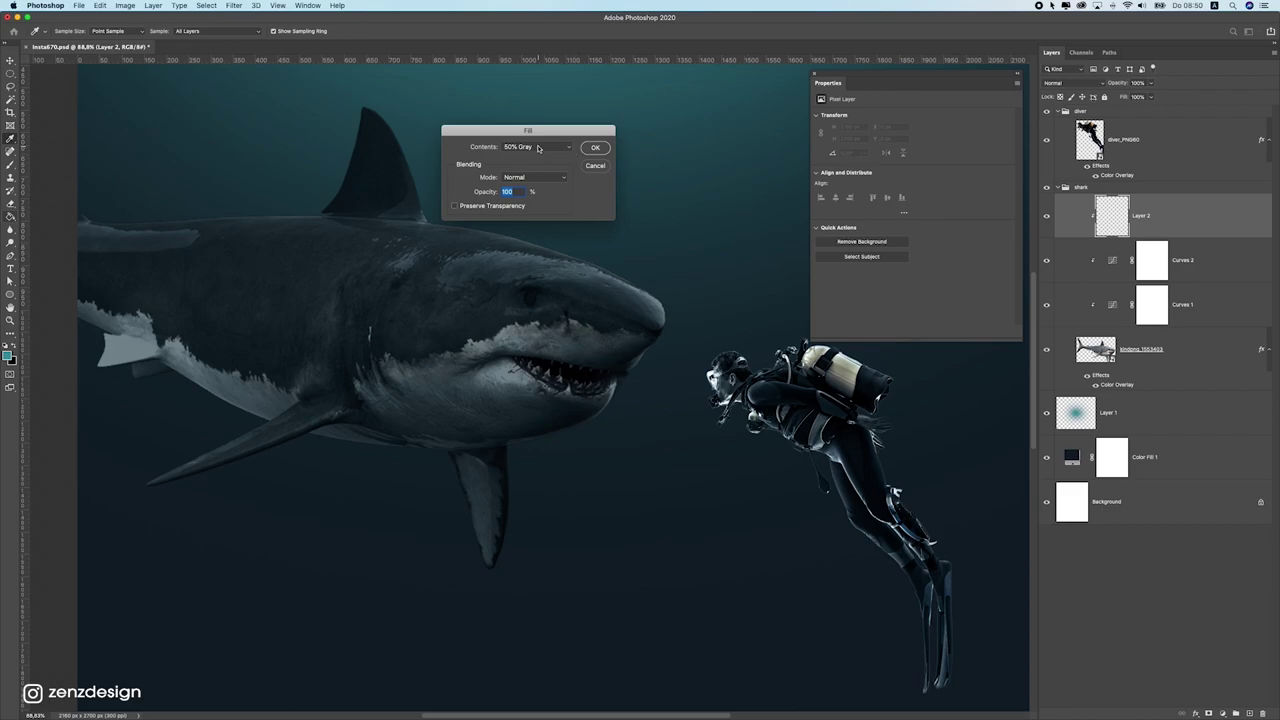
{"action": "left_click", "coordinate": [595, 147]}
{"action": "key", "text": "o"}
{"action": "left_click", "coordinate": [1066, 84]}
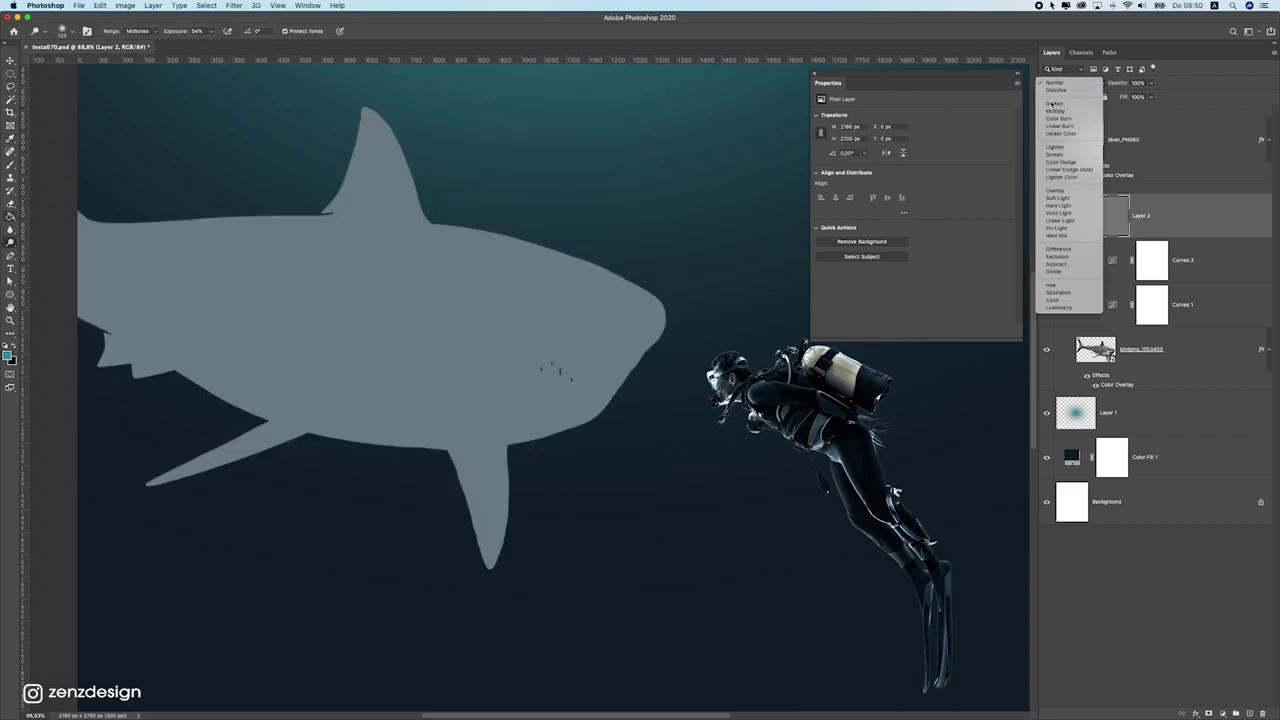
{"action": "left_click", "coordinate": [1080, 190]}
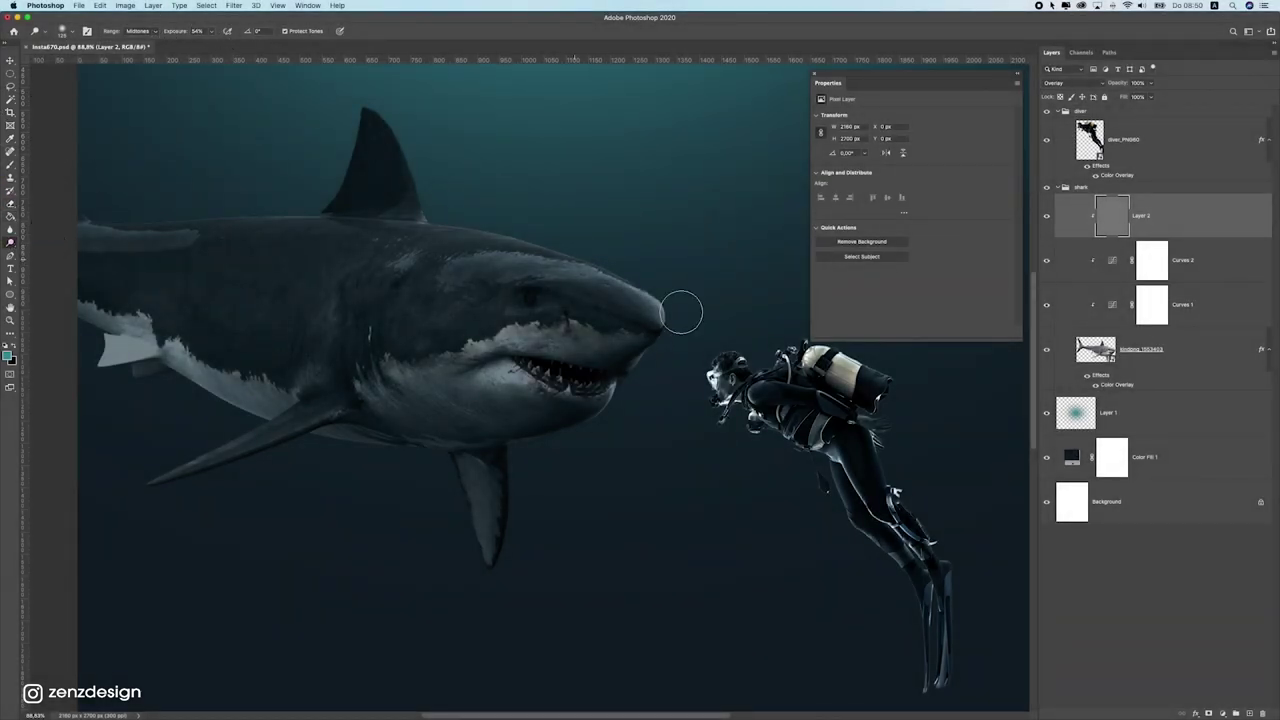
Step: Try dodging strokes along the shark's back and snout on the gray layer, undoing each one
{"action": "mouse_move", "coordinate": [421, 228]}
{"action": "left_mouse_down"}
{"action": "mouse_move", "coordinate": [717, 284]}
{"action": "mouse_move", "coordinate": [432, 239]}
{"action": "mouse_move", "coordinate": [420, 253]}
{"action": "mouse_move", "coordinate": [361, 245]}
{"action": "mouse_move", "coordinate": [707, 281]}
{"action": "mouse_move", "coordinate": [518, 265]}
{"action": "mouse_move", "coordinate": [46, 268]}
{"action": "mouse_move", "coordinate": [157, 260]}
{"action": "left_mouse_up"}
{"action": "key", "text": "super+z"}
{"action": "mouse_move", "coordinate": [465, 259]}
{"action": "left_mouse_down"}
{"action": "mouse_move", "coordinate": [745, 283]}
{"action": "mouse_move", "coordinate": [814, 313]}
{"action": "mouse_move", "coordinate": [751, 315]}
{"action": "left_mouse_up"}
{"action": "key", "text": "super+z"}
Step: Dodge highlights on the shark's dorsal fin, upper back, flank and head with a smaller brush
{"action": "left_click_drag", "start_coordinate": [419, 187], "coordinate": [345, 93]}
{"action": "left_click_drag", "start_coordinate": [444, 192], "coordinate": [364, 97]}
{"action": "left_click_drag", "start_coordinate": [323, 200], "coordinate": [135, 214]}
{"action": "left_click_drag", "start_coordinate": [297, 205], "coordinate": [96, 225]}
{"action": "mouse_move", "coordinate": [172, 240]}
{"action": "left_mouse_down"}
{"action": "mouse_move", "coordinate": [84, 234]}
{"action": "mouse_move", "coordinate": [535, 261]}
{"action": "mouse_move", "coordinate": [357, 218]}
{"action": "mouse_move", "coordinate": [366, 238]}
{"action": "mouse_move", "coordinate": [569, 383]}
{"action": "mouse_move", "coordinate": [530, 365]}
{"action": "mouse_move", "coordinate": [619, 385]}
{"action": "mouse_move", "coordinate": [529, 373]}
{"action": "mouse_move", "coordinate": [629, 384]}
{"action": "left_mouse_up"}
{"action": "left_click_drag", "start_coordinate": [512, 375], "coordinate": [403, 368]}
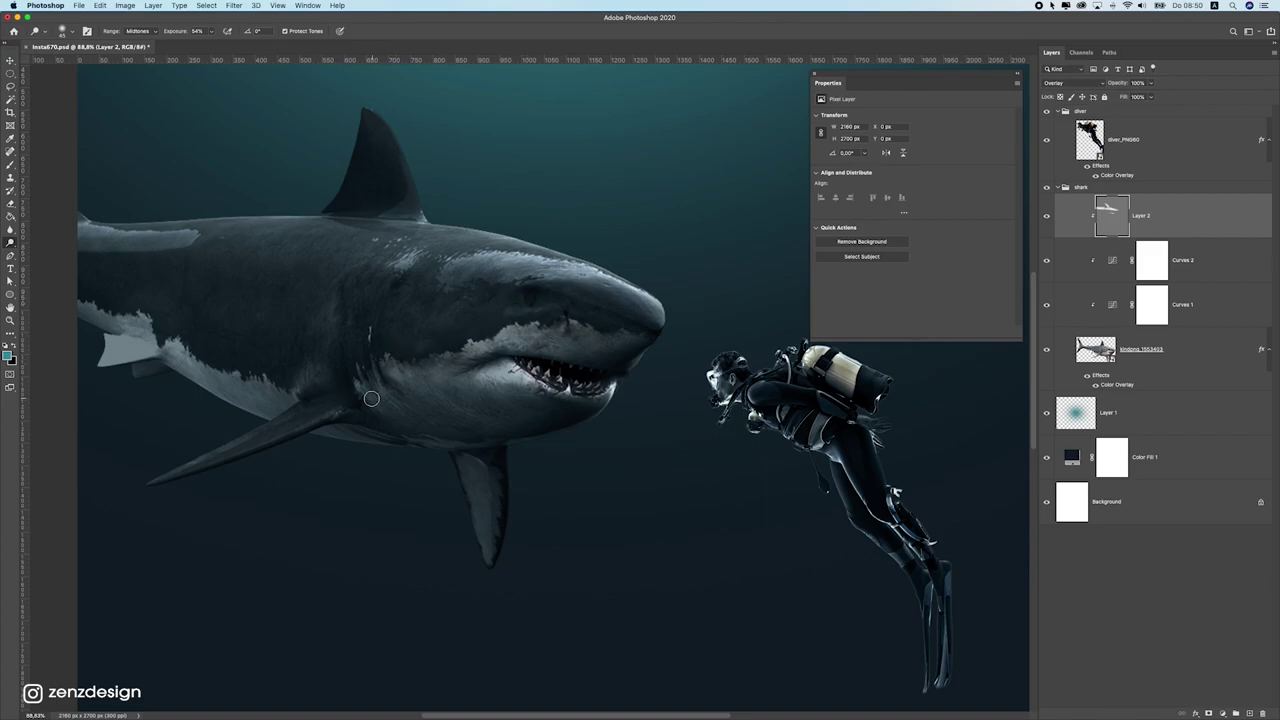
Step: Dodge the shark's long pectoral fin and the tip of its snout, and compare with the dodge layer hidden
{"action": "left_click_drag", "start_coordinate": [353, 409], "coordinate": [275, 429]}
{"action": "mouse_move", "coordinate": [343, 407]}
{"action": "left_mouse_down"}
{"action": "mouse_move", "coordinate": [306, 432]}
{"action": "mouse_move", "coordinate": [121, 479]}
{"action": "left_mouse_up"}
{"action": "left_click_drag", "start_coordinate": [207, 455], "coordinate": [252, 450]}
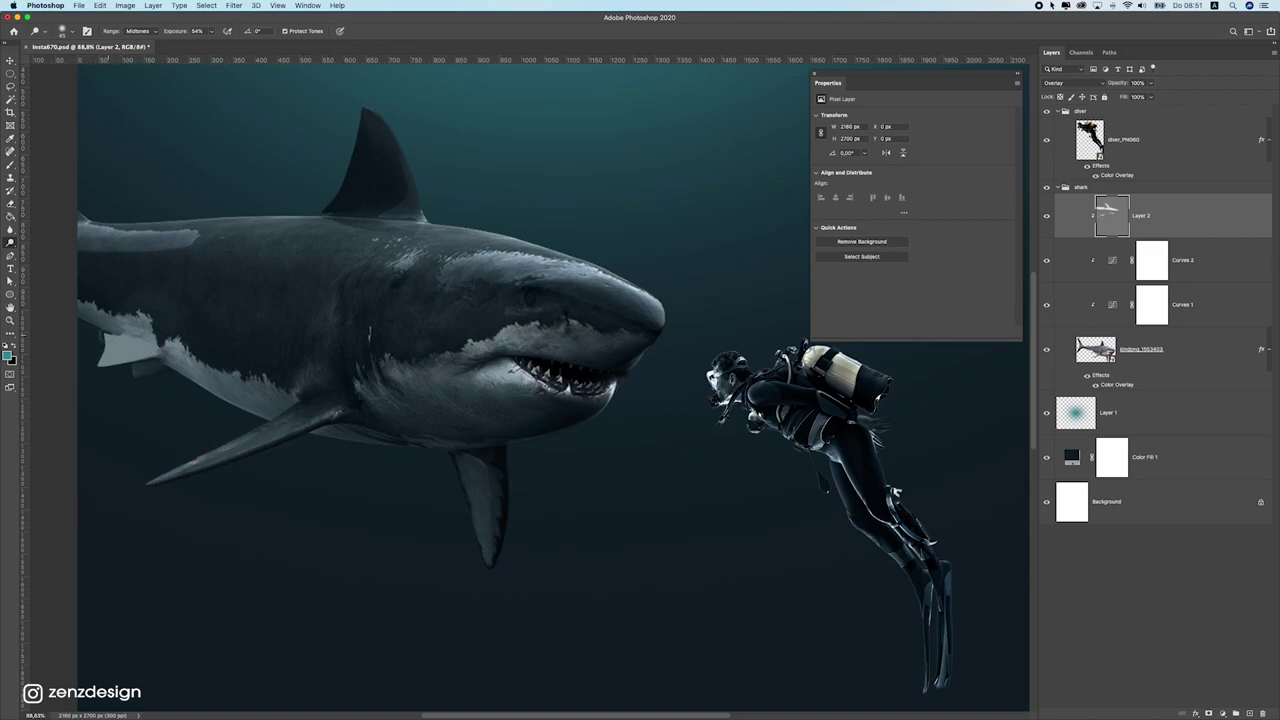
{"action": "mouse_move", "coordinate": [263, 453]}
{"action": "left_mouse_down"}
{"action": "mouse_move", "coordinate": [154, 468]}
{"action": "mouse_move", "coordinate": [251, 460]}
{"action": "mouse_move", "coordinate": [102, 511]}
{"action": "left_mouse_up"}
{"action": "left_click_drag", "start_coordinate": [648, 281], "coordinate": [690, 317]}
{"action": "scroll", "coordinate": [632, 305], "scroll_direction": "down", "scroll_amount": 10}
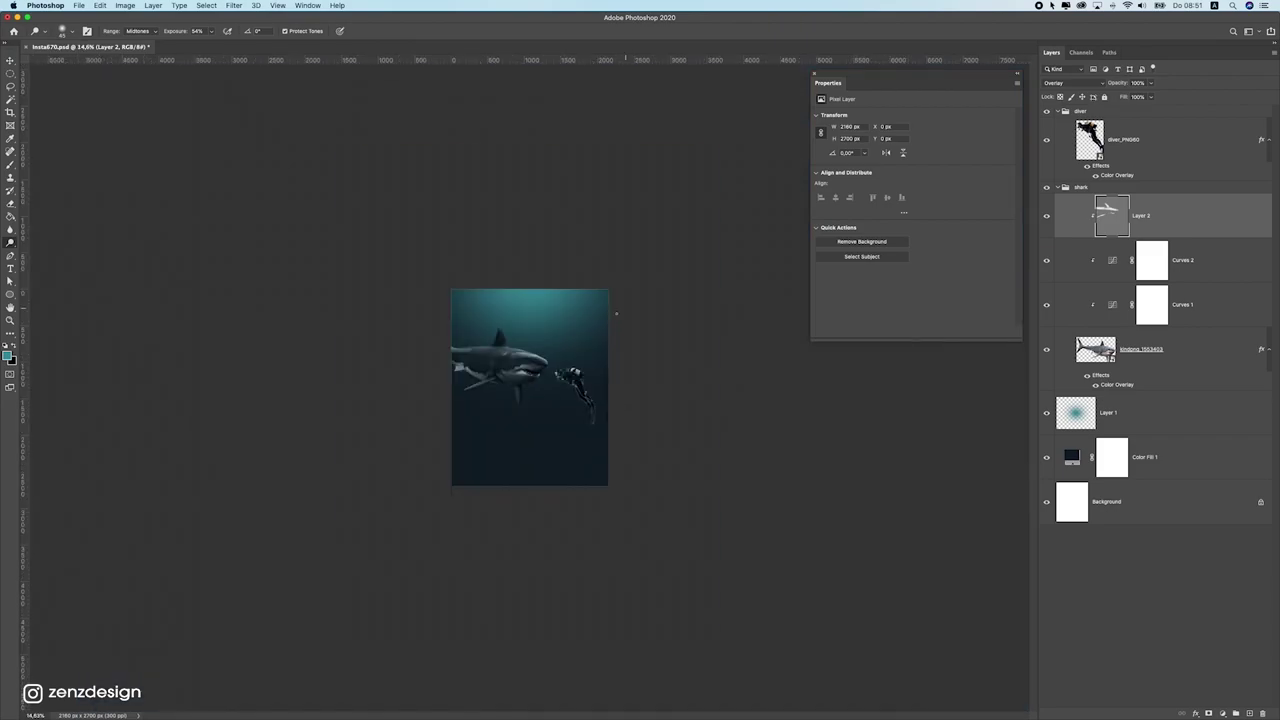
{"action": "scroll", "coordinate": [549, 334], "scroll_direction": "up", "scroll_amount": 5}
{"action": "scroll", "coordinate": [548, 333], "scroll_direction": "up", "scroll_amount": 2}
{"action": "scroll", "coordinate": [534, 265], "scroll_direction": "up", "scroll_amount": 4}
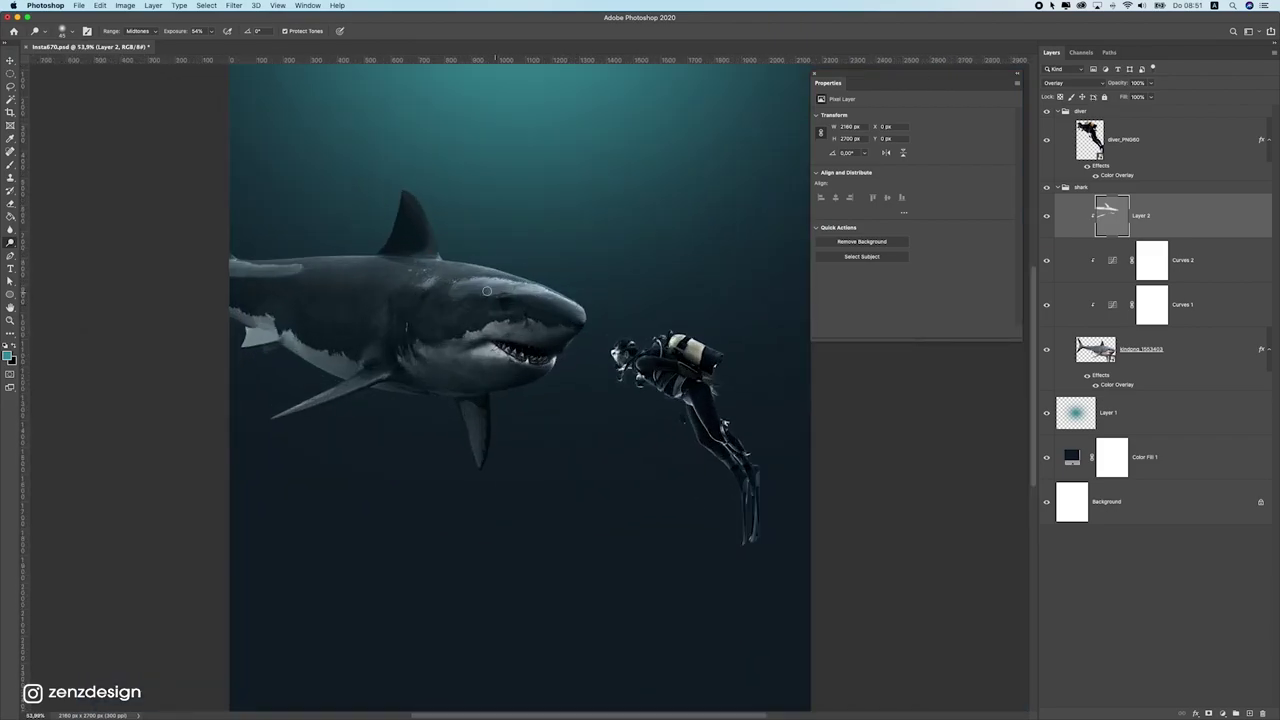
{"action": "left_click", "coordinate": [1048, 214]}
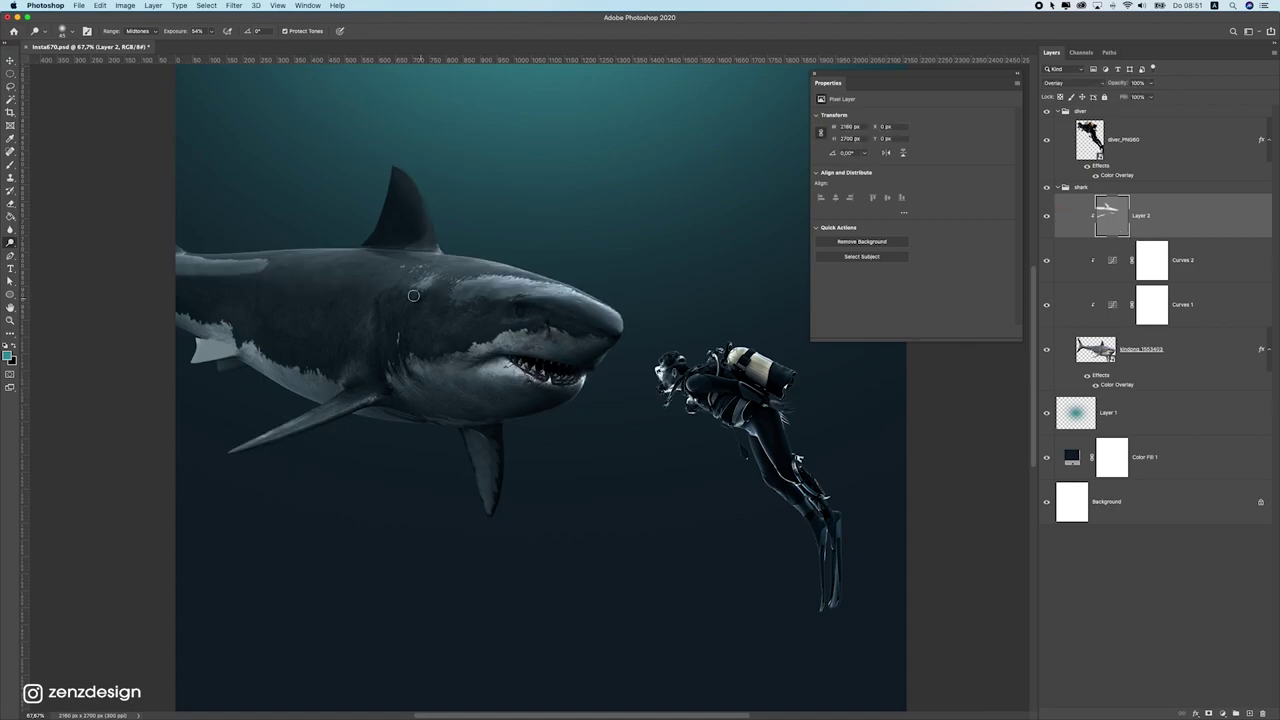
Step: Add another layer above the dodge layer and clip it to the shark
{"action": "left_click", "coordinate": [1248, 711]}
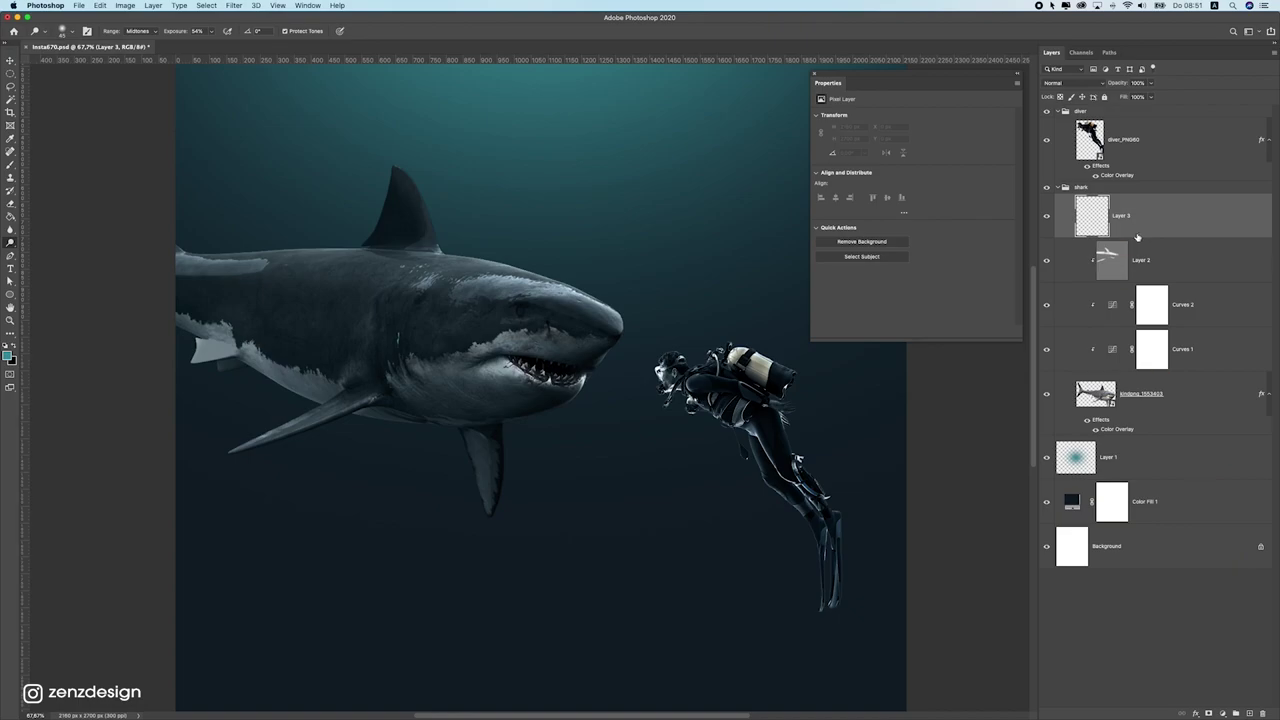
{"action": "right_click", "coordinate": [1095, 215]}
{"action": "left_click", "coordinate": [1053, 395]}
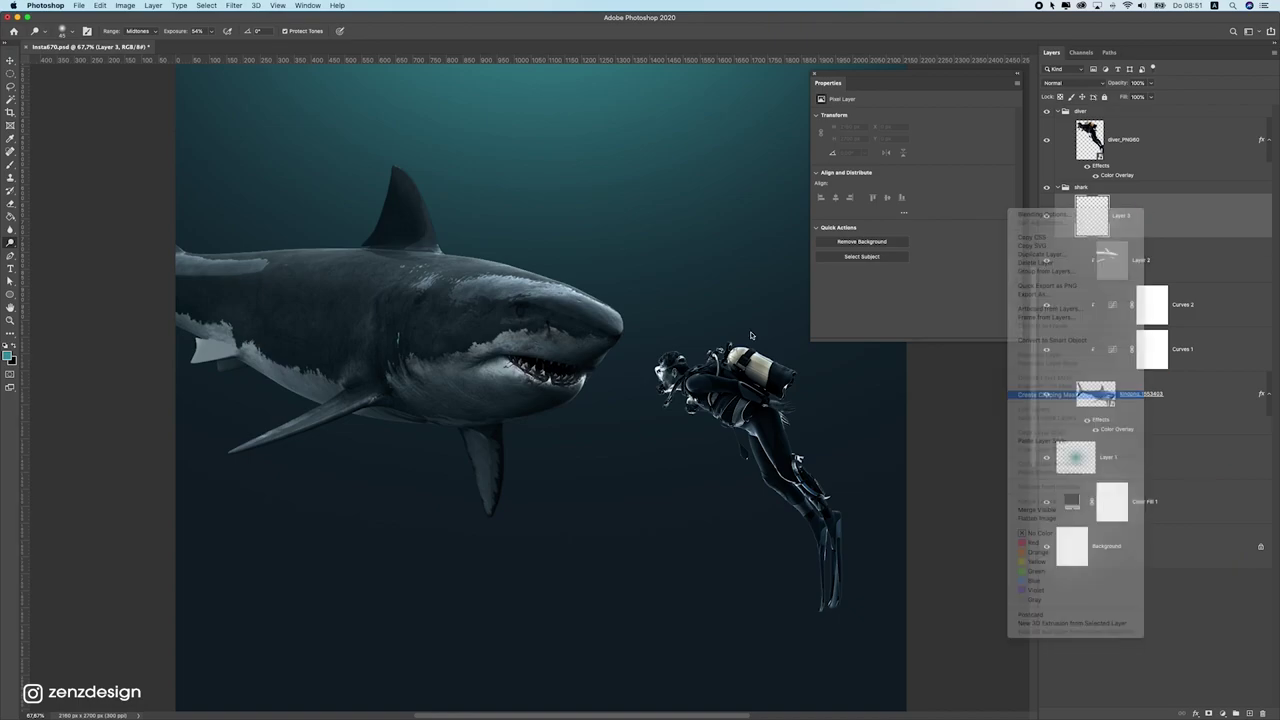
Step: Fill Layer 3 with 50% Gray and set its blend mode to Overlay
{"action": "left_click", "coordinate": [101, 5]}
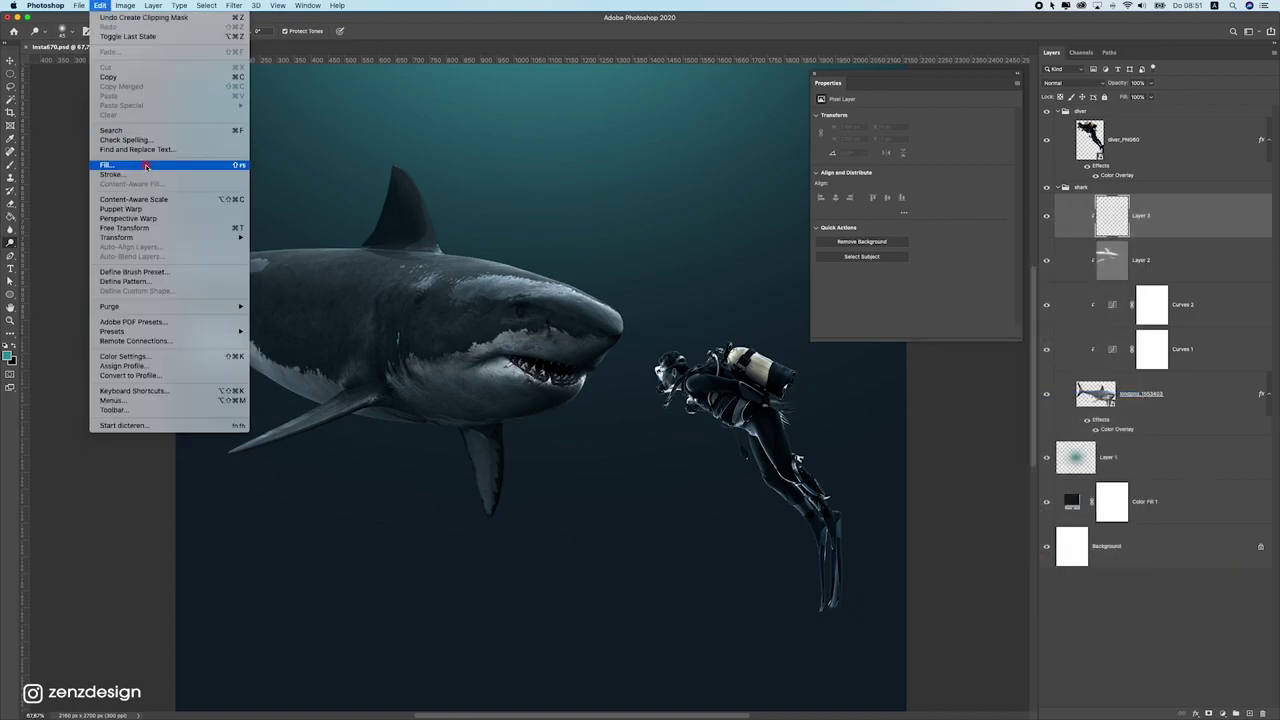
{"action": "left_click", "coordinate": [148, 164]}
{"action": "left_click", "coordinate": [595, 147]}
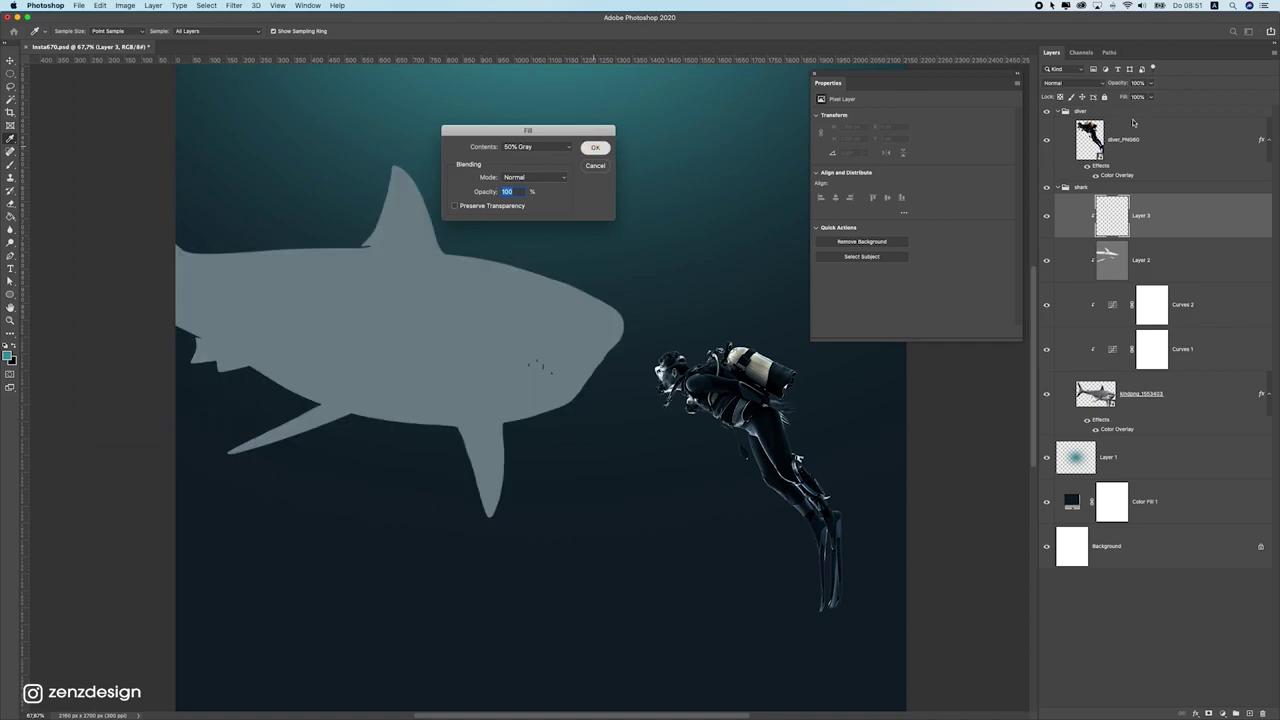
{"action": "key", "text": "o"}
{"action": "left_click", "coordinate": [1065, 83]}
{"action": "left_click", "coordinate": [1068, 190]}
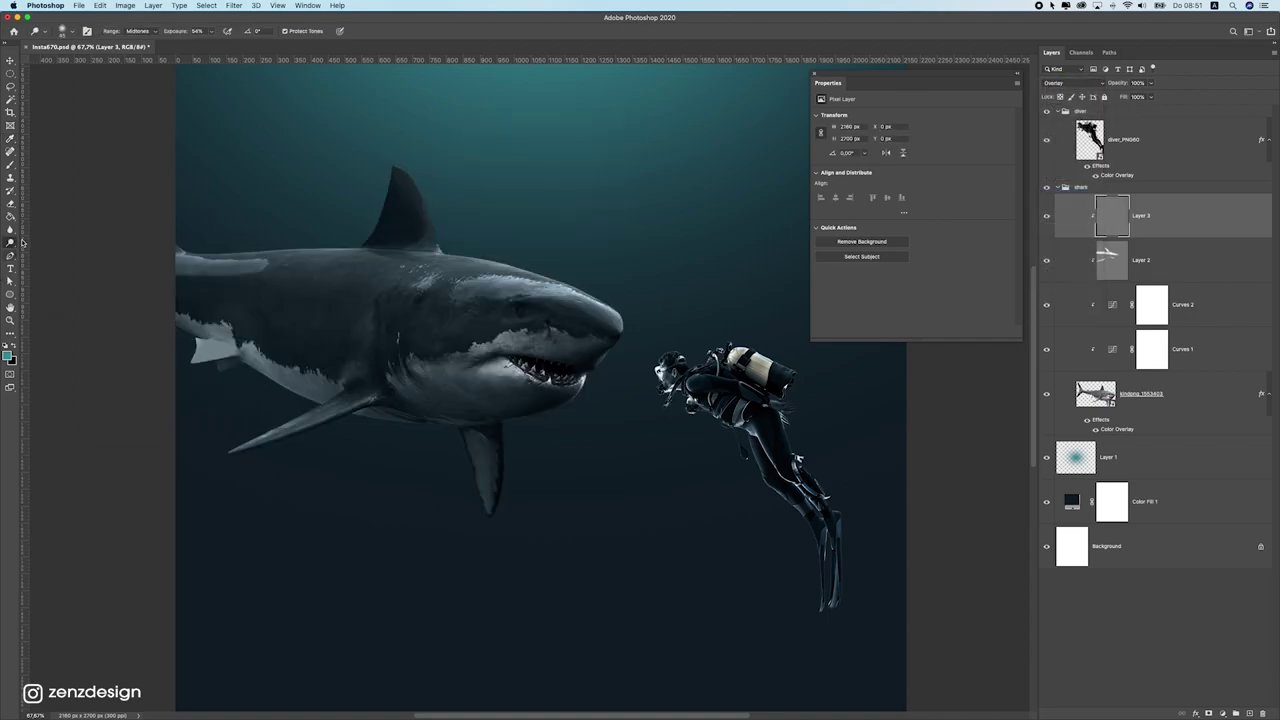
Step: Burn the area behind the shark's mouth on Layer 3, using a smaller brush and the Highlights range at 38% exposure
{"action": "right_click", "coordinate": [10, 242]}
{"action": "left_click", "coordinate": [44, 250]}
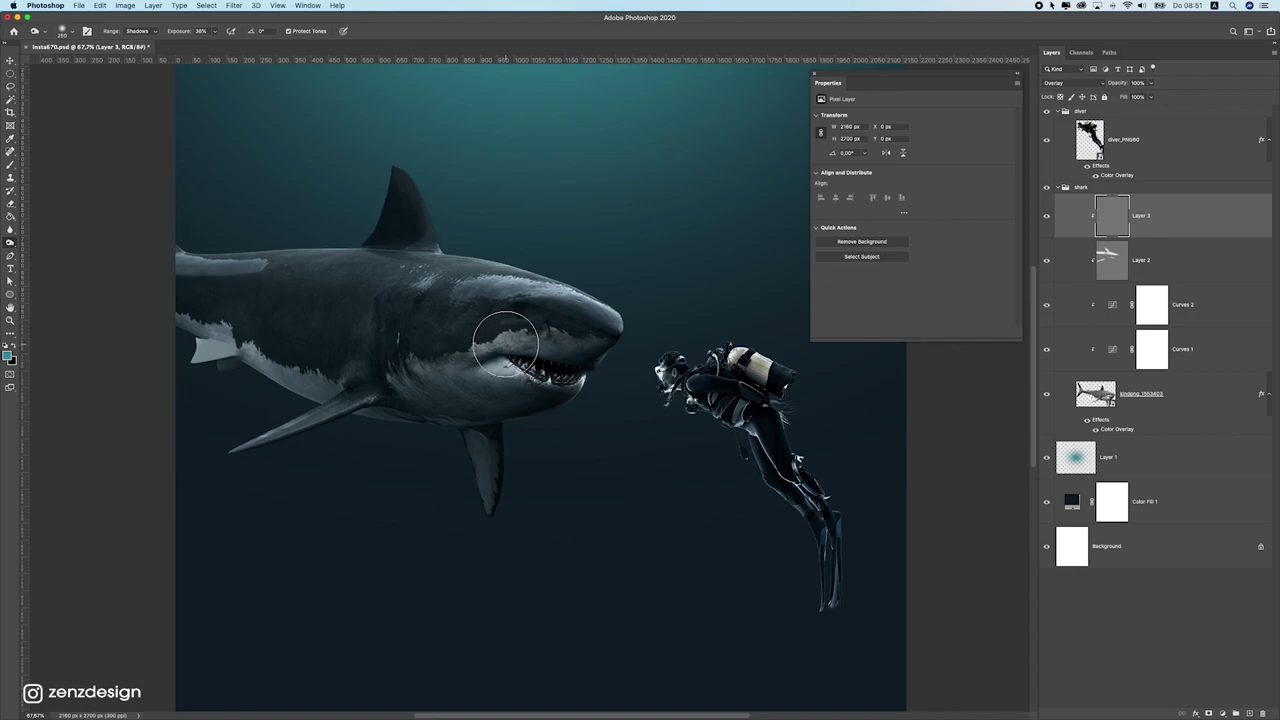
{"action": "key", "text": "bracketleft"}
{"action": "key", "text": "bracketleft"}
{"action": "key", "text": "bracketleft"}
{"action": "key", "text": "bracketleft"}
{"action": "left_click", "coordinate": [150, 32]}
{"action": "left_click", "coordinate": [148, 45]}
{"action": "mouse_move", "coordinate": [441, 352]}
{"action": "left_mouse_down"}
{"action": "mouse_move", "coordinate": [550, 353]}
{"action": "mouse_move", "coordinate": [408, 371]}
{"action": "mouse_move", "coordinate": [503, 356]}
{"action": "mouse_move", "coordinate": [422, 374]}
{"action": "left_mouse_up"}
{"action": "left_click", "coordinate": [433, 363]}
{"action": "key", "text": "]"}
{"action": "left_click_drag", "start_coordinate": [306, 438], "coordinate": [389, 416]}
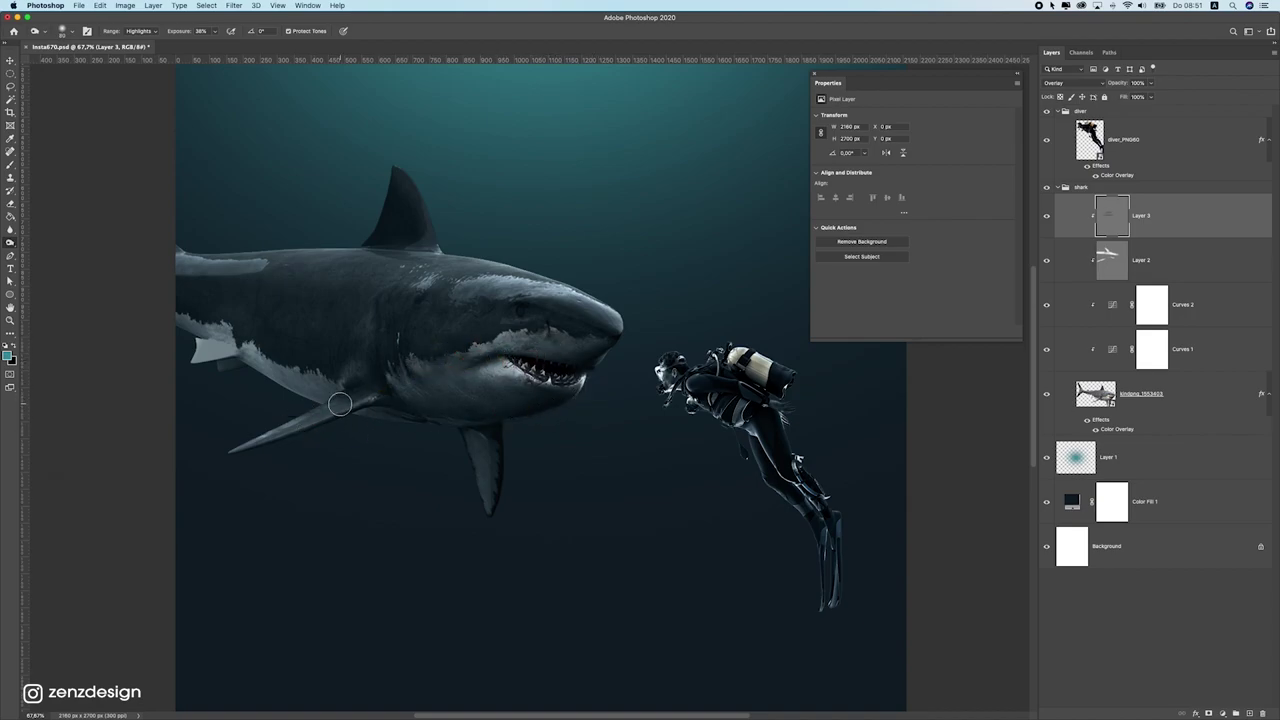
{"action": "key", "text": "super+z"}
Step: Burn the shark's underbelly, lower fin and pectoral fin base with a slightly larger brush, and compare with the burn layer hidden
{"action": "key", "text": "]"}
{"action": "left_click_drag", "start_coordinate": [329, 389], "coordinate": [321, 395]}
{"action": "mouse_move", "coordinate": [453, 423]}
{"action": "left_mouse_down"}
{"action": "mouse_move", "coordinate": [402, 425]}
{"action": "mouse_move", "coordinate": [473, 463]}
{"action": "mouse_move", "coordinate": [446, 433]}
{"action": "mouse_move", "coordinate": [504, 543]}
{"action": "left_mouse_up"}
{"action": "left_click", "coordinate": [500, 417]}
{"action": "mouse_move", "coordinate": [514, 454]}
{"action": "left_mouse_down"}
{"action": "mouse_move", "coordinate": [355, 421]}
{"action": "mouse_move", "coordinate": [517, 481]}
{"action": "mouse_move", "coordinate": [490, 443]}
{"action": "mouse_move", "coordinate": [387, 427]}
{"action": "mouse_move", "coordinate": [588, 417]}
{"action": "mouse_move", "coordinate": [523, 416]}
{"action": "left_mouse_up"}
{"action": "mouse_move", "coordinate": [249, 377]}
{"action": "left_mouse_down"}
{"action": "mouse_move", "coordinate": [333, 389]}
{"action": "mouse_move", "coordinate": [163, 349]}
{"action": "mouse_move", "coordinate": [227, 347]}
{"action": "mouse_move", "coordinate": [266, 378]}
{"action": "mouse_move", "coordinate": [212, 367]}
{"action": "left_mouse_up"}
{"action": "mouse_move", "coordinate": [325, 437]}
{"action": "left_mouse_down"}
{"action": "mouse_move", "coordinate": [367, 407]}
{"action": "mouse_move", "coordinate": [302, 441]}
{"action": "left_mouse_up"}
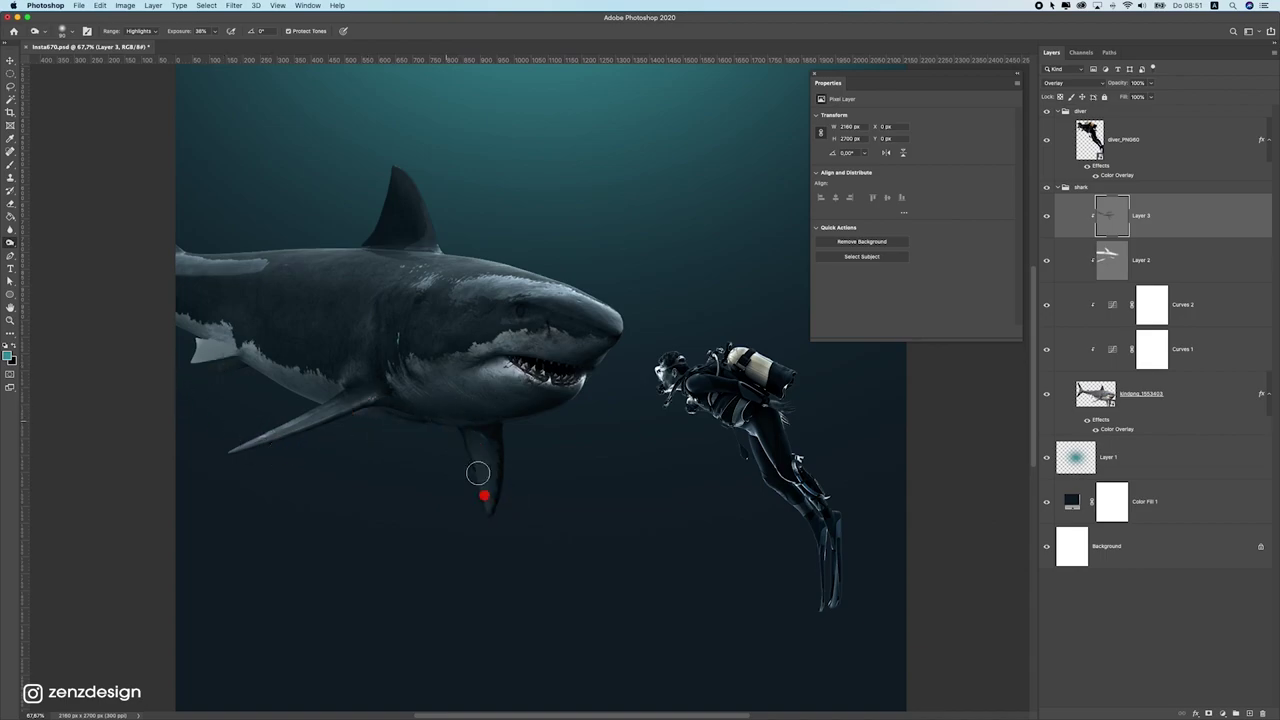
{"action": "mouse_move", "coordinate": [497, 508]}
{"action": "left_mouse_down"}
{"action": "mouse_move", "coordinate": [515, 418]}
{"action": "mouse_move", "coordinate": [179, 325]}
{"action": "left_mouse_up"}
{"action": "left_click", "coordinate": [1047, 216]}
{"action": "left_click", "coordinate": [1047, 216]}
Step: Set the Burn tool to Midtones at 19% exposure and darken the shark's lower jaw, cheek, upper back and flank
{"action": "left_click", "coordinate": [138, 31]}
{"action": "left_click", "coordinate": [140, 23]}
{"action": "left_click_drag", "start_coordinate": [213, 32], "coordinate": [211, 43]}
{"action": "left_click", "coordinate": [551, 416]}
{"action": "left_click", "coordinate": [351, 386]}
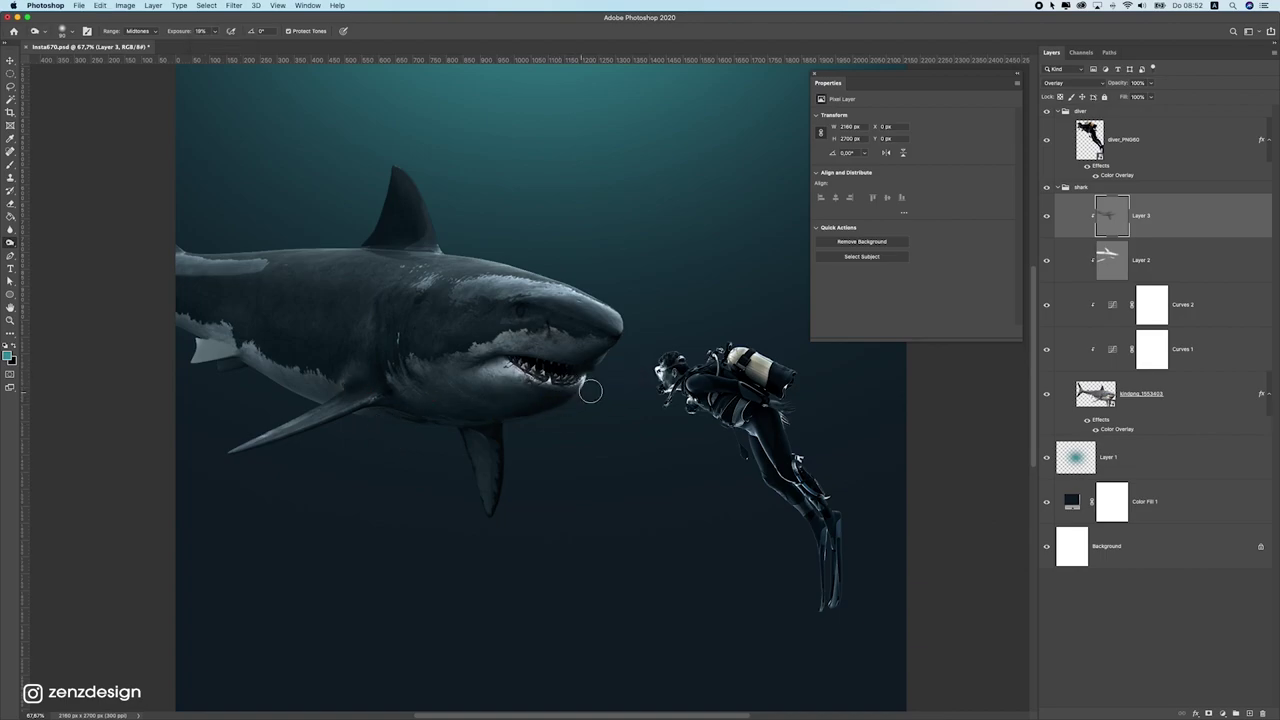
{"action": "mouse_move", "coordinate": [568, 351]}
{"action": "left_mouse_down"}
{"action": "mouse_move", "coordinate": [512, 339]}
{"action": "mouse_move", "coordinate": [569, 369]}
{"action": "mouse_move", "coordinate": [471, 360]}
{"action": "left_mouse_up"}
{"action": "key", "text": "super+z"}
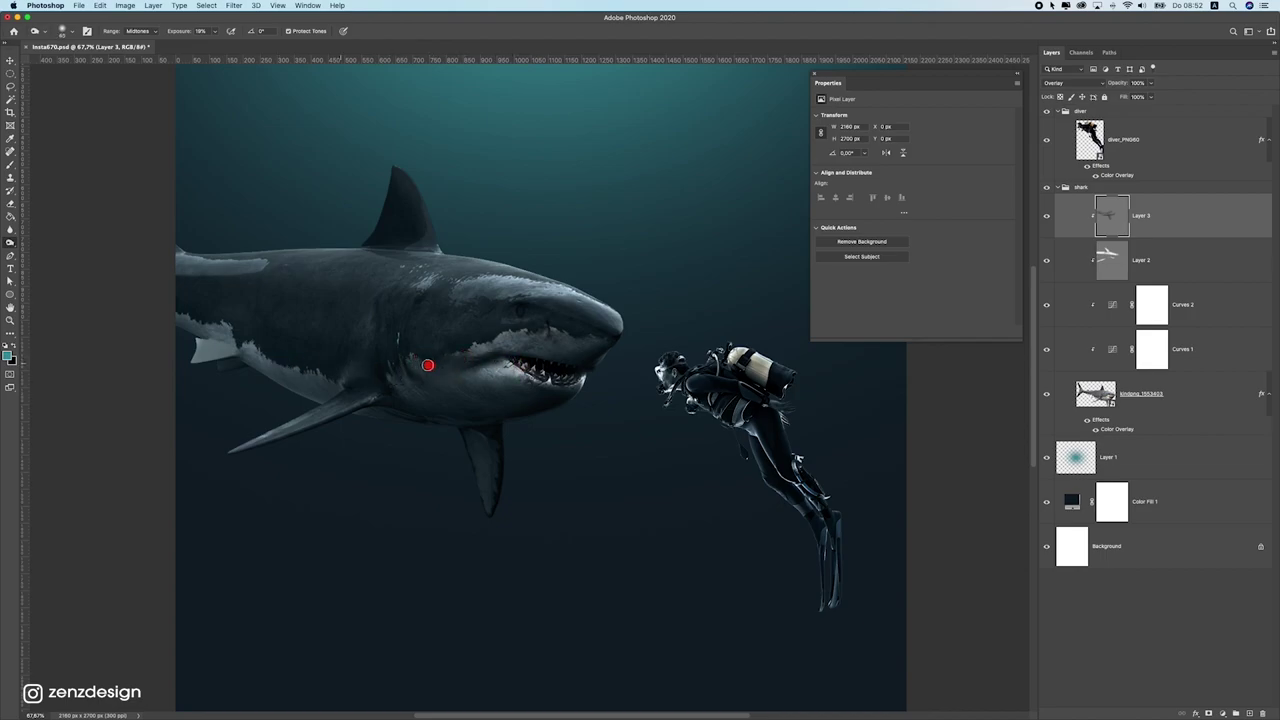
{"action": "mouse_move", "coordinate": [424, 388]}
{"action": "left_mouse_down"}
{"action": "mouse_move", "coordinate": [386, 379]}
{"action": "mouse_move", "coordinate": [465, 411]}
{"action": "mouse_move", "coordinate": [391, 365]}
{"action": "mouse_move", "coordinate": [430, 359]}
{"action": "left_mouse_up"}
{"action": "left_click_drag", "start_coordinate": [348, 237], "coordinate": [376, 250]}
{"action": "mouse_move", "coordinate": [322, 358]}
{"action": "left_mouse_down"}
{"action": "mouse_move", "coordinate": [392, 377]}
{"action": "mouse_move", "coordinate": [226, 312]}
{"action": "mouse_move", "coordinate": [400, 360]}
{"action": "left_mouse_up"}
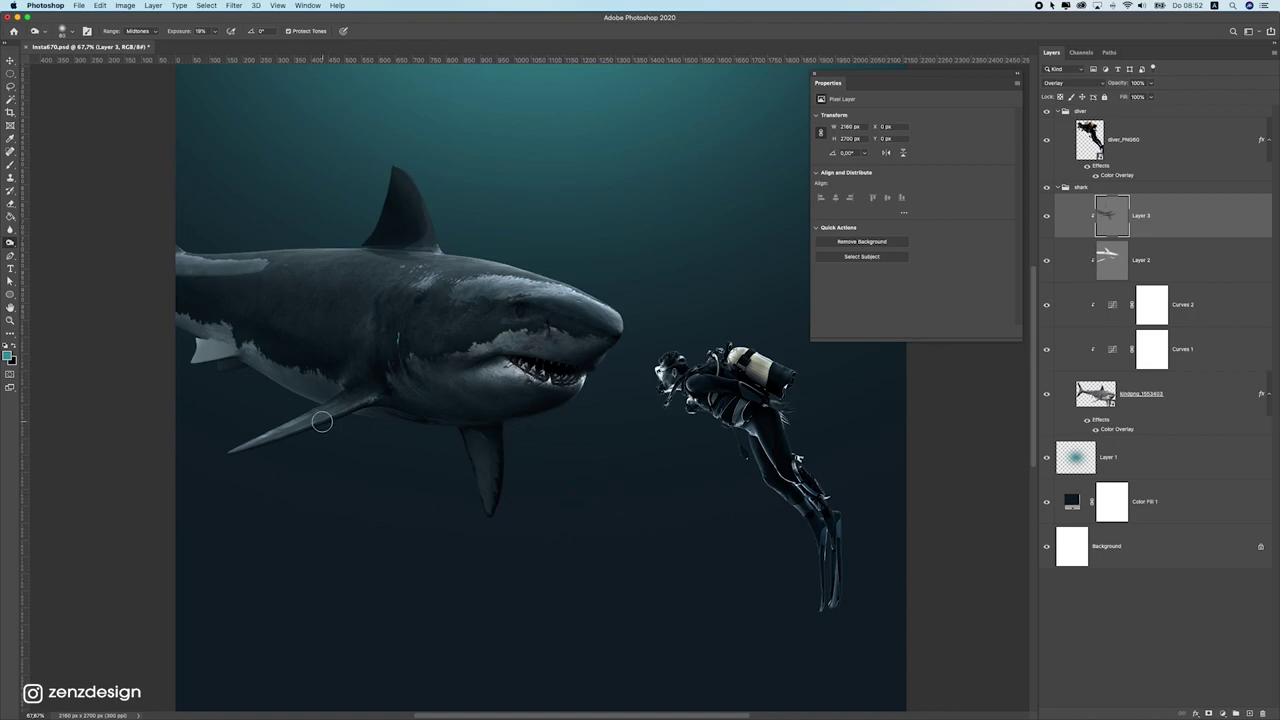
Step: Adjust the burn range and exposure, darken the shark's throat and lower jaw with a larger brush, and compare without the shading layers
{"action": "scroll", "coordinate": [337, 393], "scroll_direction": "down", "scroll_amount": 10}
{"action": "scroll", "coordinate": [475, 353], "scroll_direction": "up", "scroll_amount": 10}
{"action": "scroll", "coordinate": [418, 335], "scroll_direction": "down", "scroll_amount": 5}
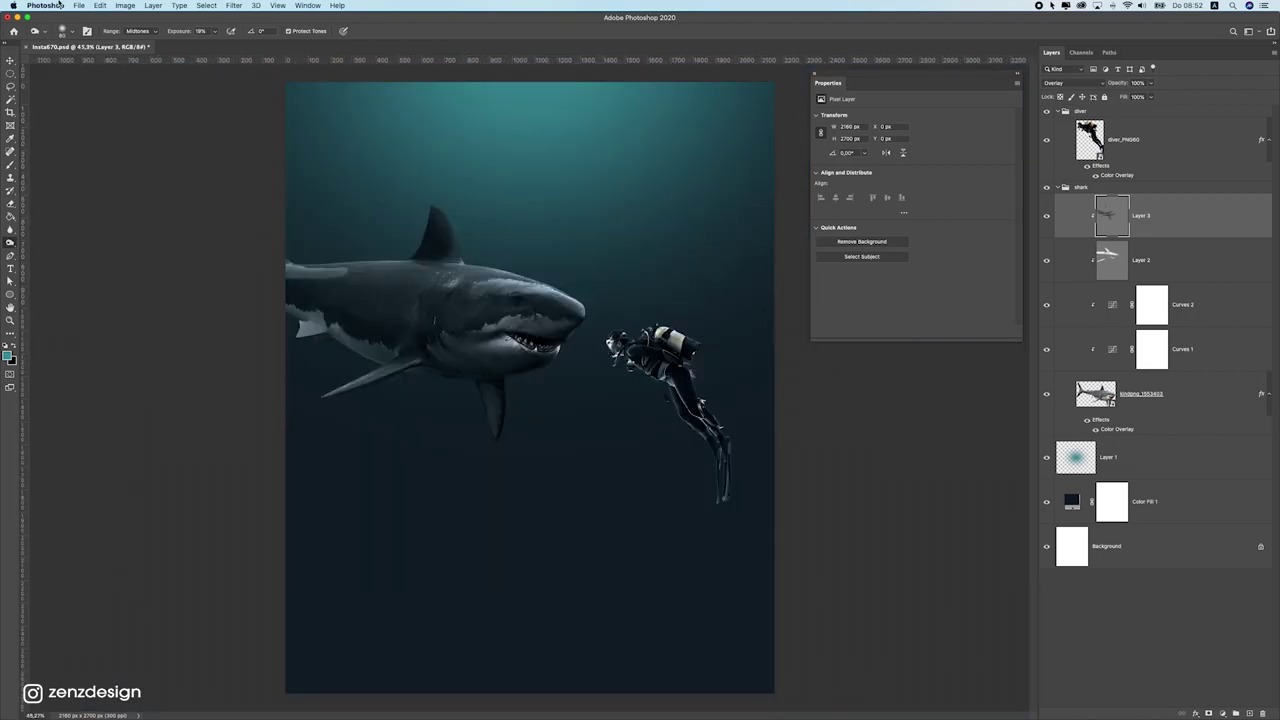
{"action": "left_click", "coordinate": [140, 31]}
{"action": "left_click", "coordinate": [140, 20]}
{"action": "left_click", "coordinate": [217, 33]}
{"action": "left_click", "coordinate": [230, 17]}
{"action": "key", "text": "]"}
{"action": "key", "text": "]"}
{"action": "left_click_drag", "start_coordinate": [451, 363], "coordinate": [388, 397]}
{"action": "left_click_drag", "start_coordinate": [483, 395], "coordinate": [579, 433]}
{"action": "mouse_move", "coordinate": [536, 379]}
{"action": "left_mouse_down"}
{"action": "mouse_move", "coordinate": [265, 290]}
{"action": "mouse_move", "coordinate": [552, 355]}
{"action": "left_mouse_up"}
{"action": "left_click_drag", "start_coordinate": [1050, 256], "coordinate": [1048, 221]}
{"action": "scroll", "coordinate": [546, 265], "scroll_direction": "down", "scroll_amount": 5}
{"action": "key", "text": "super+0"}
Step: Switch to the Move tool and select the diver layer on the canvas
{"action": "left_click", "coordinate": [10, 60]}
{"action": "left_click_drag", "start_coordinate": [660, 320], "coordinate": [566, 243]}
{"action": "left_click", "coordinate": [581, 345], "text": "super"}
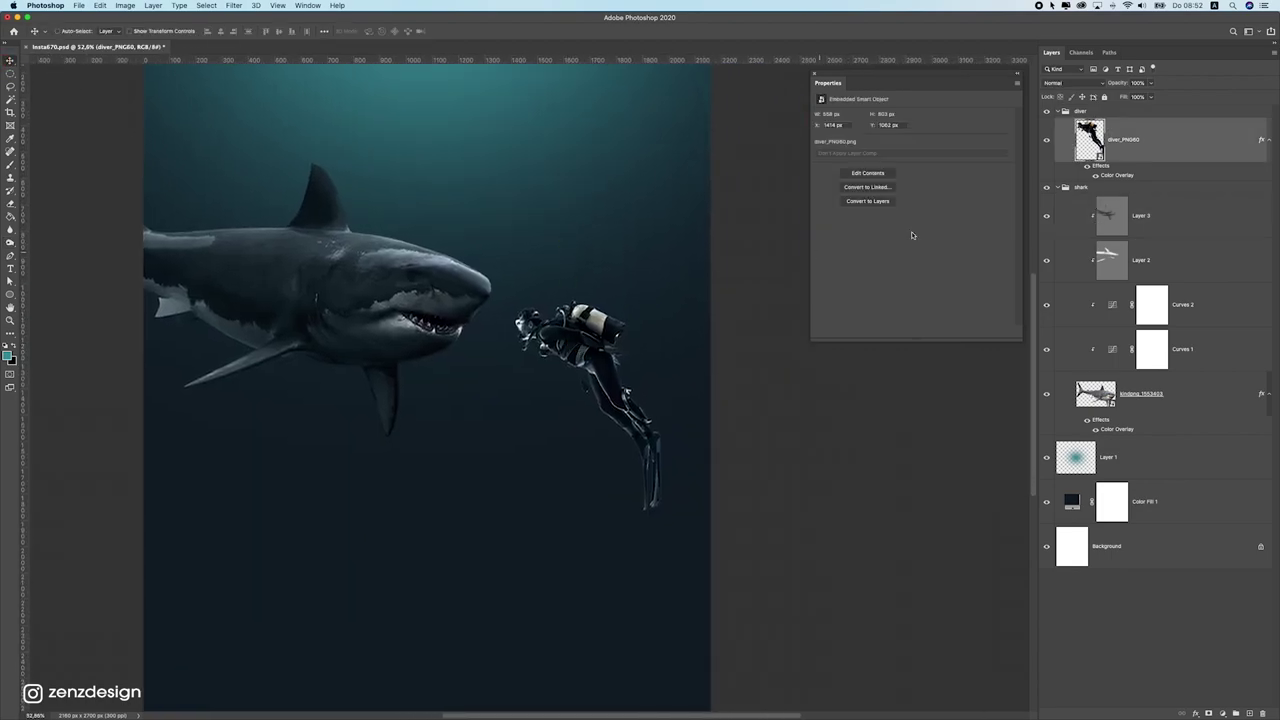
Step: Add a layer clipped to the diver layer, fill it with gray and set its blend mode to Overlay
{"action": "left_click", "coordinate": [1247, 713]}
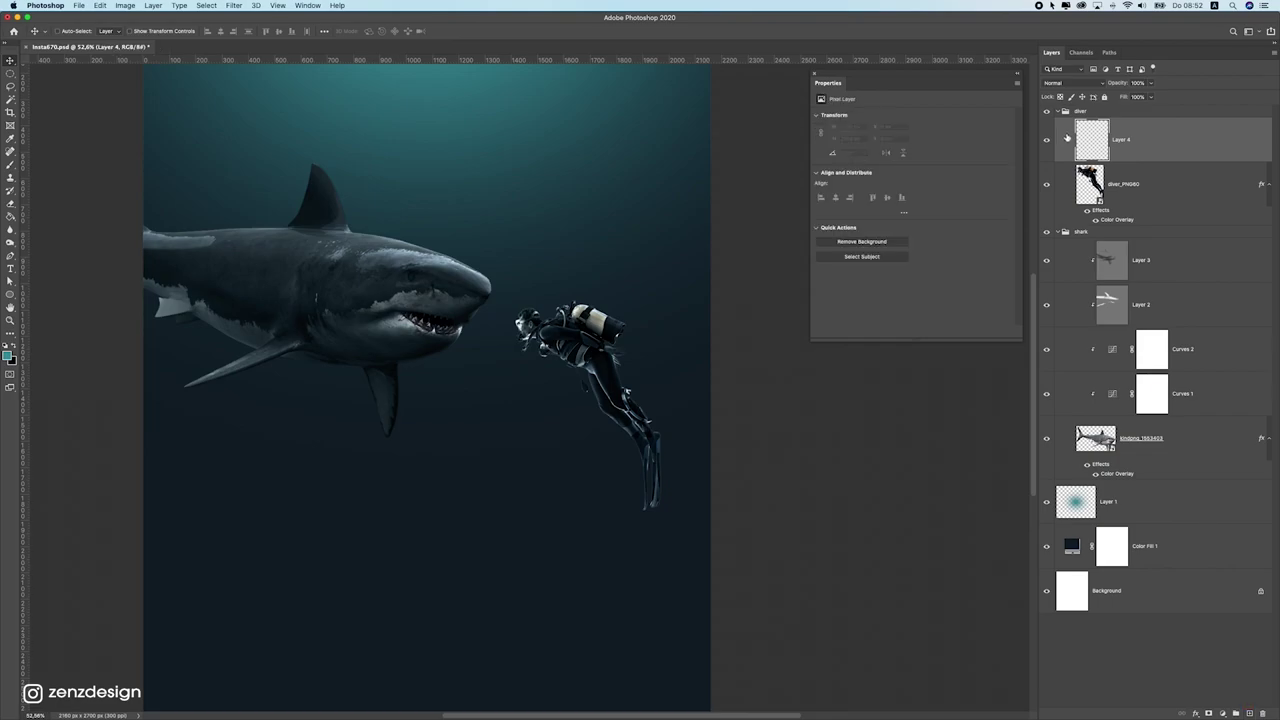
{"action": "right_click", "coordinate": [1050, 139]}
{"action": "left_click", "coordinate": [1124, 323]}
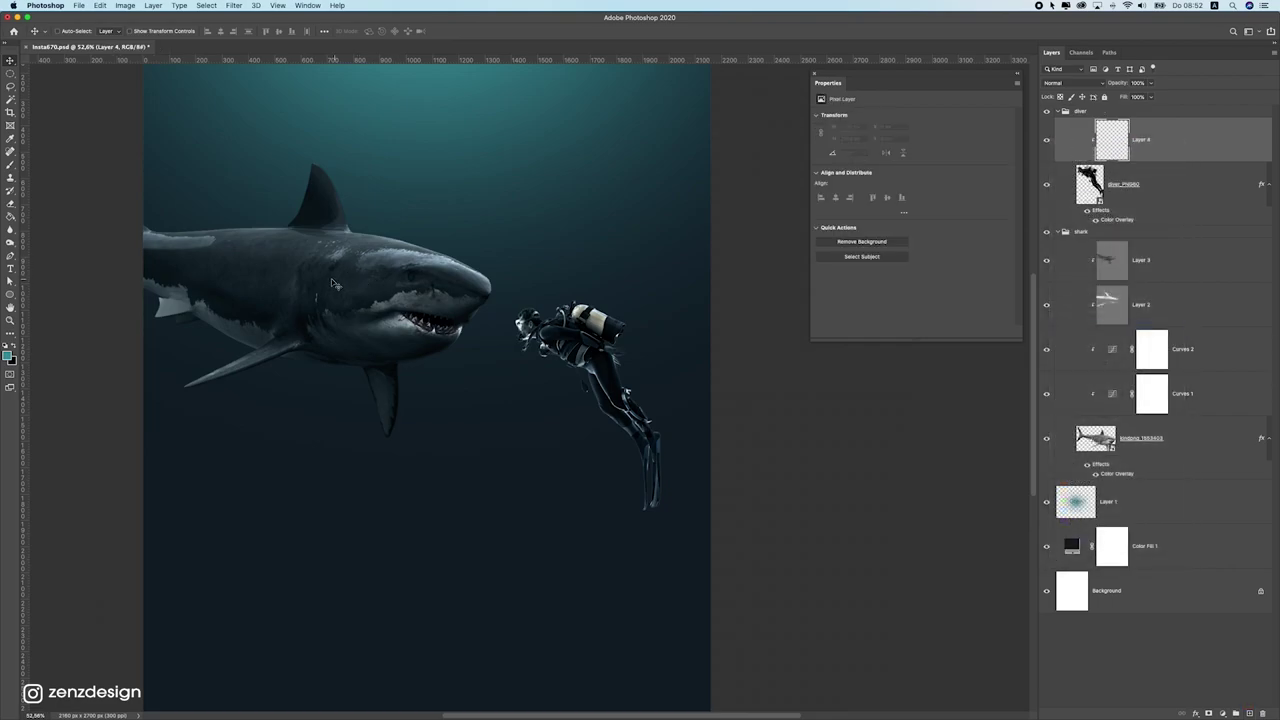
{"action": "left_click", "coordinate": [172, 4]}
{"action": "mouse_move", "coordinate": [110, 5]}
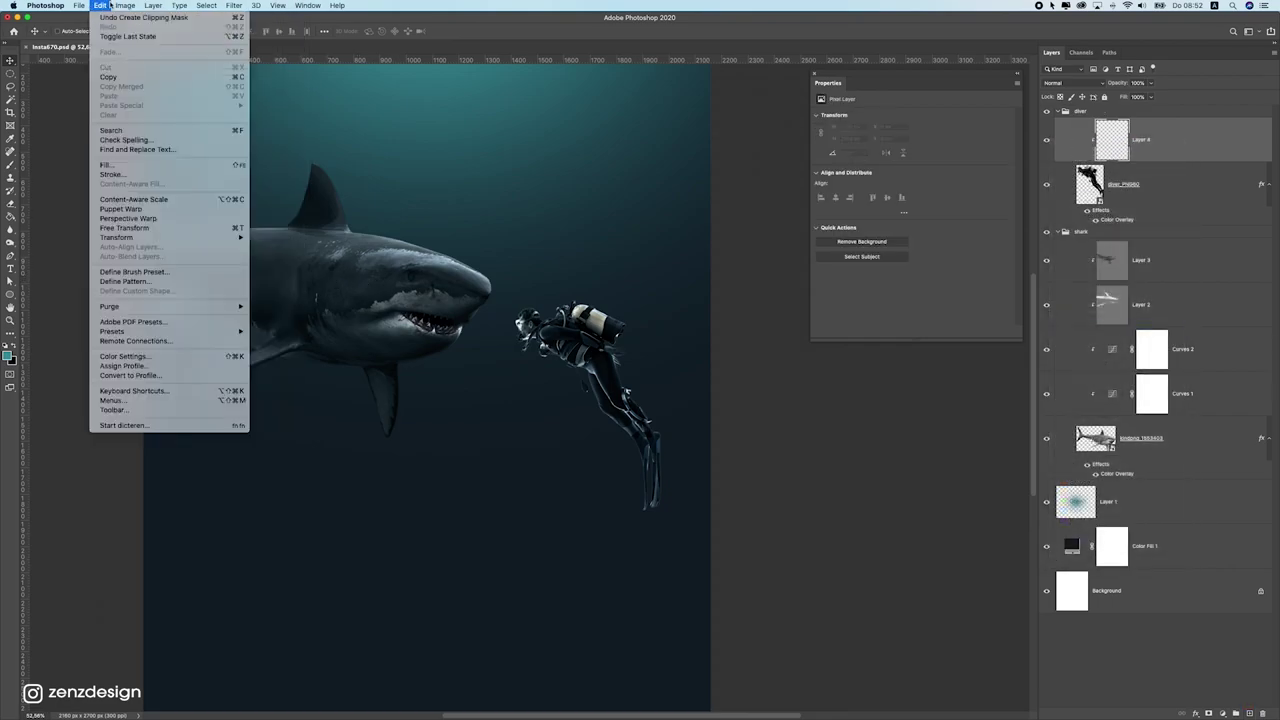
{"action": "left_click", "coordinate": [140, 166]}
{"action": "left_click", "coordinate": [594, 146]}
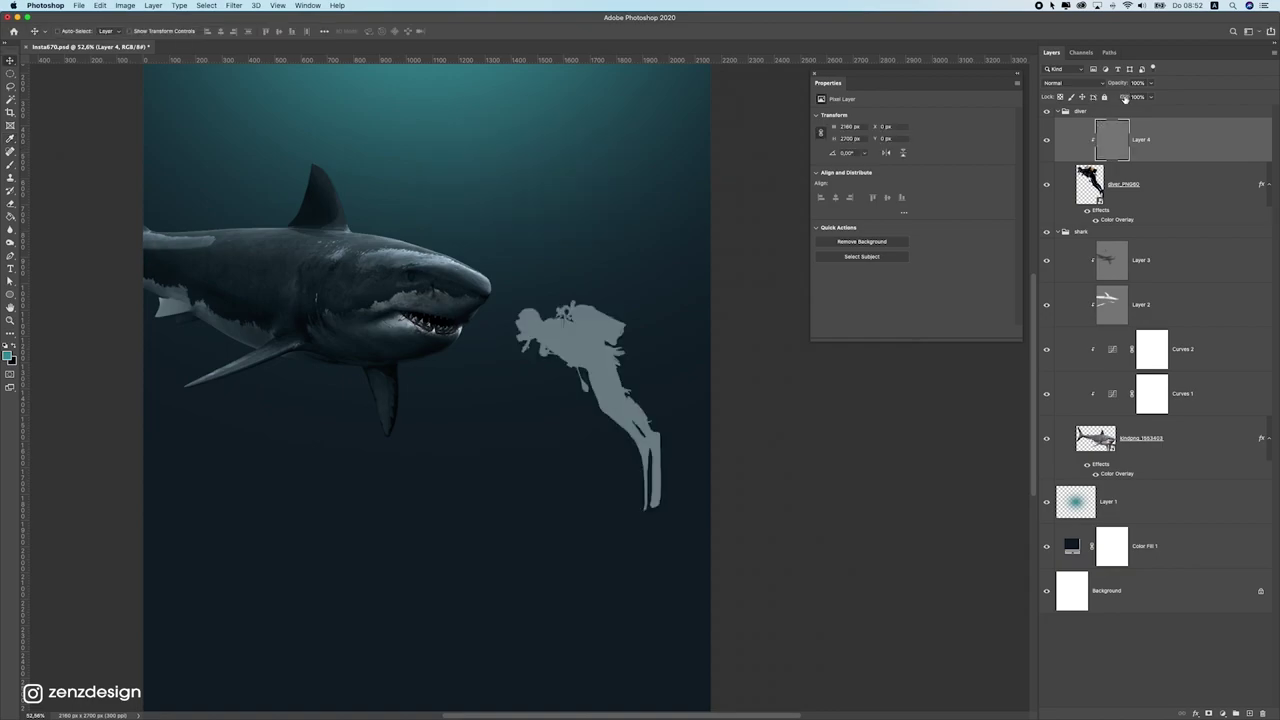
{"action": "left_click", "coordinate": [1075, 83]}
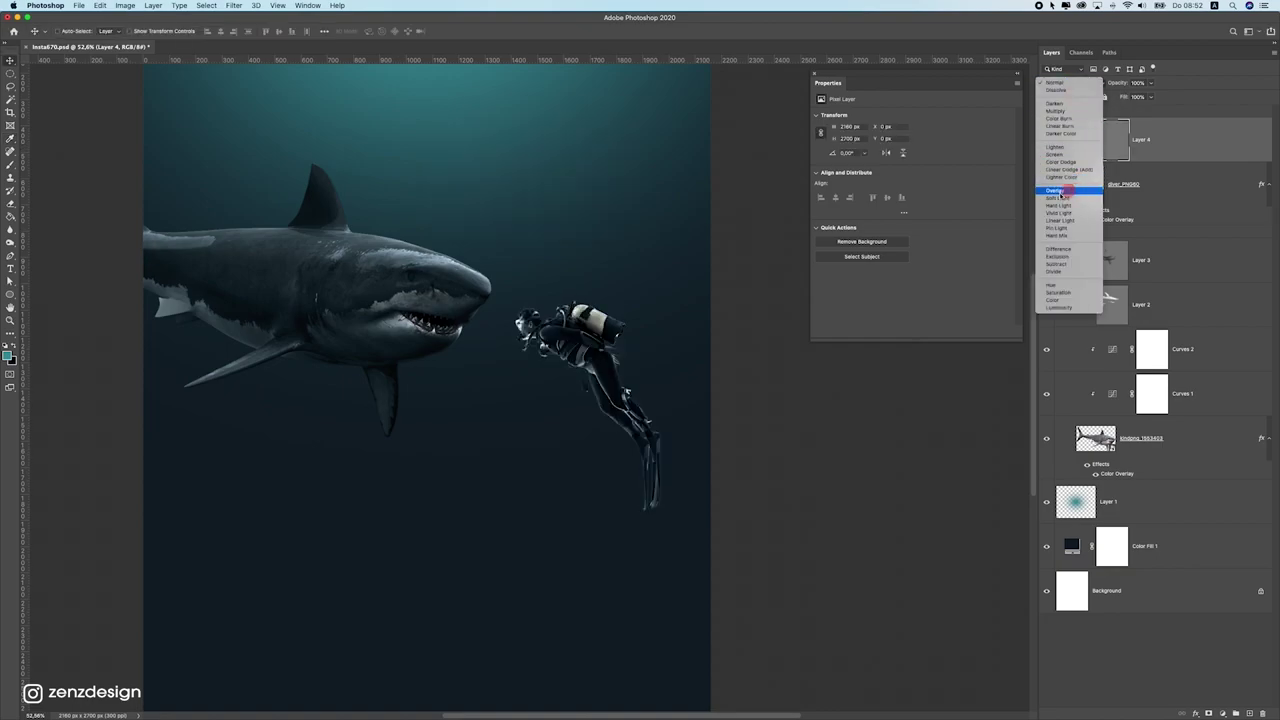
{"action": "left_click", "coordinate": [1075, 191]}
Step: Switch to the Dodge tool and brighten the upper edges of the diver's shoulders, back and air tank
{"action": "left_click", "coordinate": [14, 232]}
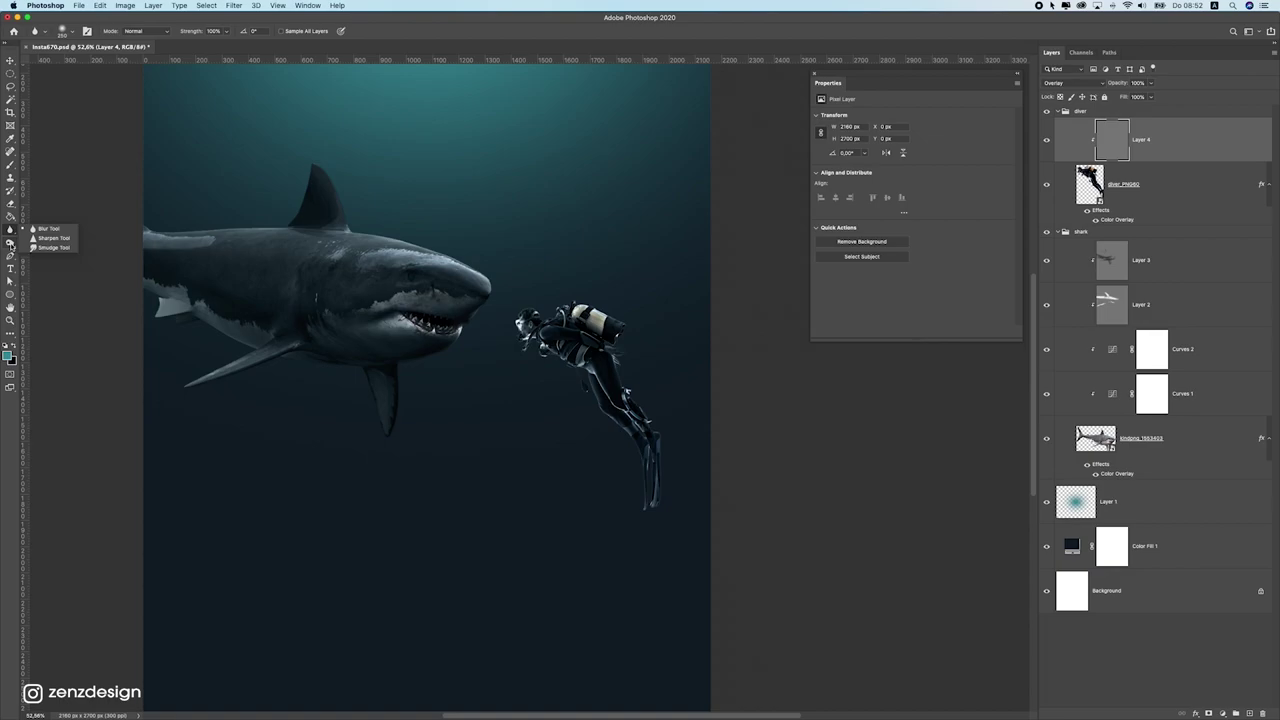
{"action": "left_click", "coordinate": [10, 245]}
{"action": "left_click", "coordinate": [61, 242]}
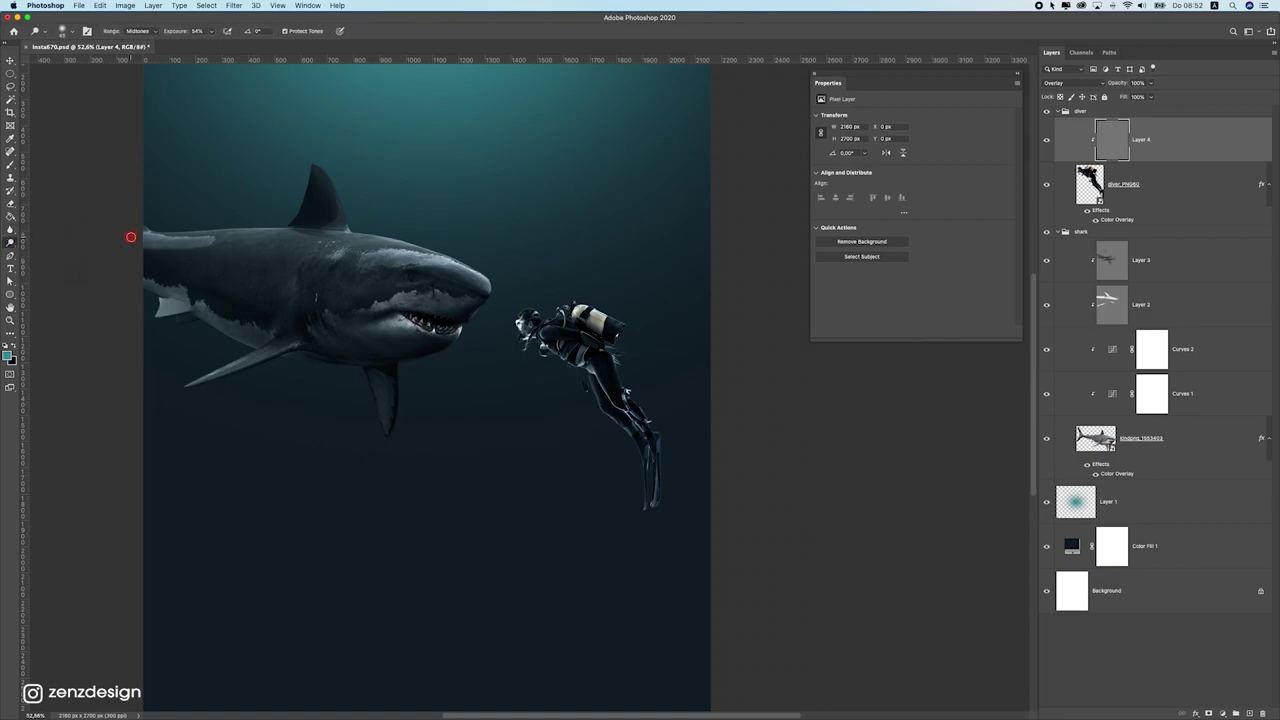
{"action": "scroll", "coordinate": [630, 310], "scroll_direction": "up", "scroll_amount": 3}
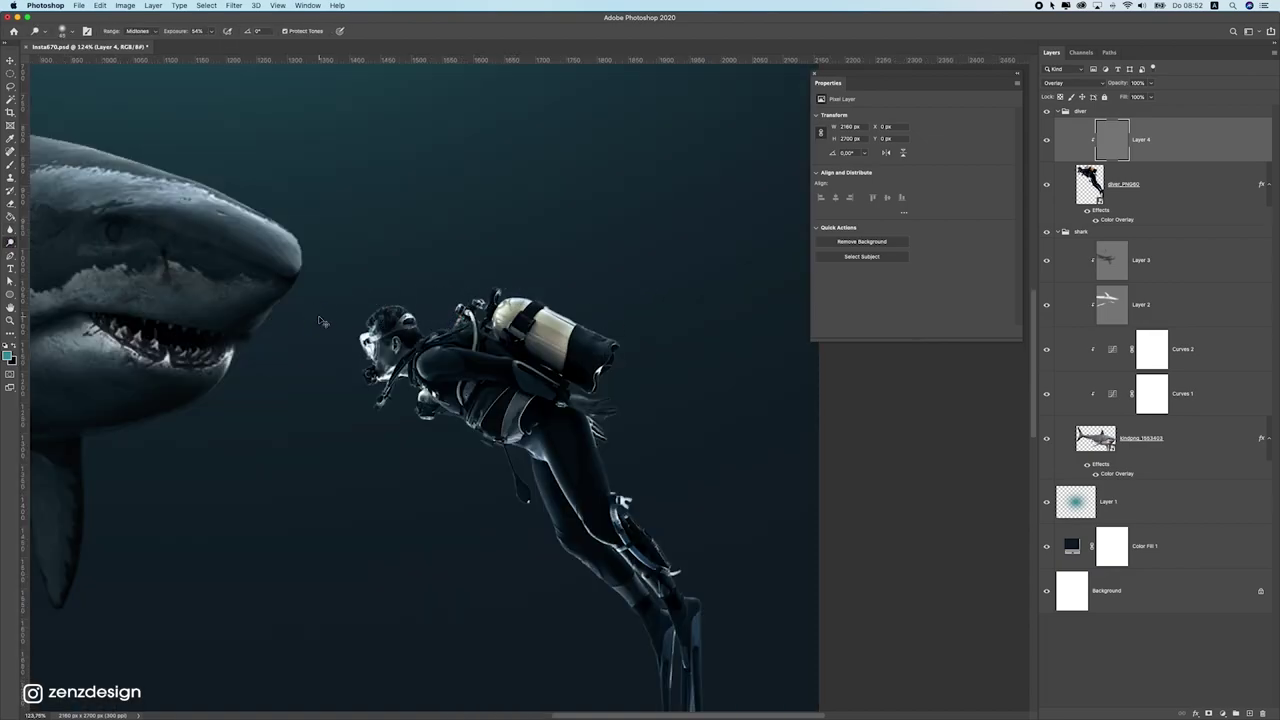
{"action": "mouse_move", "coordinate": [428, 324]}
{"action": "left_mouse_down"}
{"action": "mouse_move", "coordinate": [434, 340]}
{"action": "mouse_move", "coordinate": [434, 280]}
{"action": "mouse_move", "coordinate": [697, 343]}
{"action": "left_mouse_up"}
{"action": "mouse_move", "coordinate": [476, 308]}
{"action": "left_mouse_down"}
{"action": "mouse_move", "coordinate": [431, 309]}
{"action": "mouse_move", "coordinate": [420, 328]}
{"action": "mouse_move", "coordinate": [568, 388]}
{"action": "left_mouse_up"}
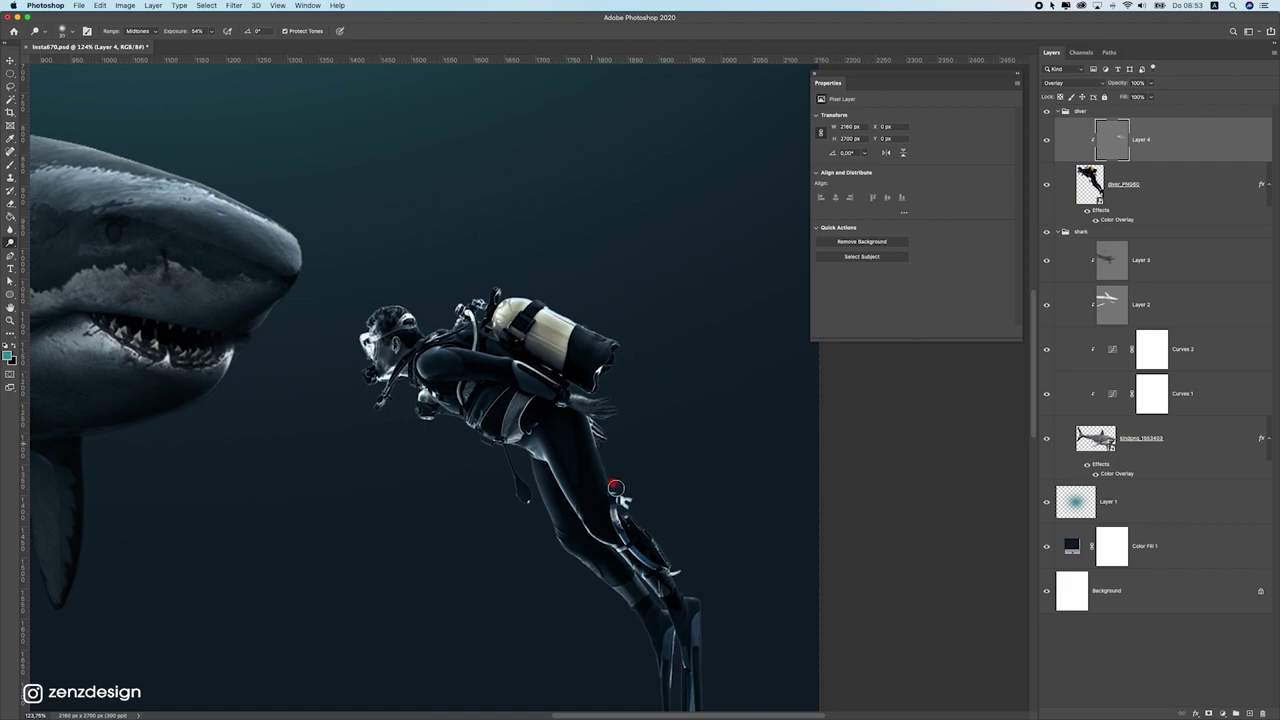
Step: Dodge the light-facing edges of the diver's hand, thighs and lower legs
{"action": "mouse_move", "coordinate": [596, 447]}
{"action": "left_mouse_down"}
{"action": "mouse_move", "coordinate": [586, 429]}
{"action": "mouse_move", "coordinate": [660, 517]}
{"action": "mouse_move", "coordinate": [603, 490]}
{"action": "mouse_move", "coordinate": [658, 561]}
{"action": "mouse_move", "coordinate": [638, 397]}
{"action": "left_mouse_up"}
{"action": "left_click_drag", "start_coordinate": [573, 380], "coordinate": [603, 440]}
{"action": "mouse_move", "coordinate": [611, 484]}
{"action": "left_mouse_down"}
{"action": "mouse_move", "coordinate": [586, 434]}
{"action": "mouse_move", "coordinate": [591, 346]}
{"action": "mouse_move", "coordinate": [581, 479]}
{"action": "mouse_move", "coordinate": [555, 418]}
{"action": "left_mouse_up"}
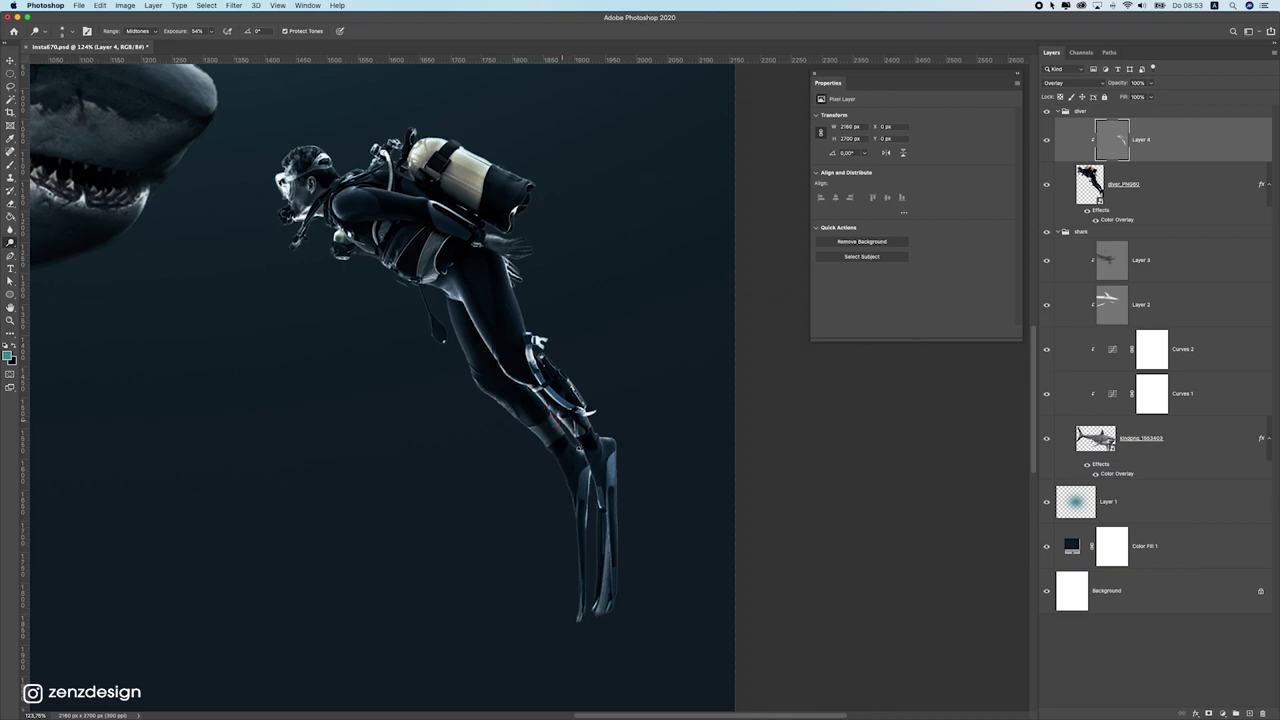
Step: Dodge the top of the diver's air tank and upper body, and compare with the dodge layer hidden
{"action": "scroll", "coordinate": [382, 230], "scroll_direction": "up", "scroll_amount": 4}
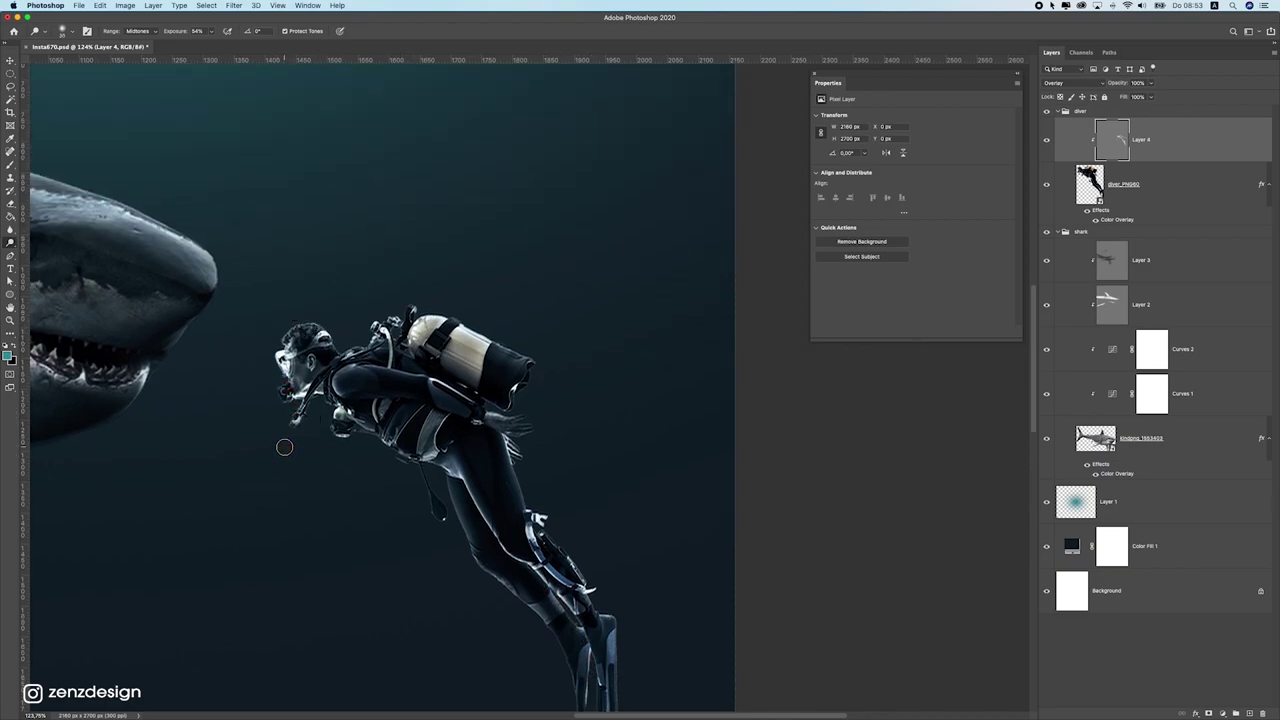
{"action": "left_click_drag", "start_coordinate": [414, 334], "coordinate": [677, 315]}
{"action": "left_click", "coordinate": [1041, 146]}
{"action": "left_click", "coordinate": [1043, 145]}
{"action": "left_click", "coordinate": [1044, 145]}
{"action": "left_click", "coordinate": [1044, 145]}
Step: Add a second clipped layer above the diver's dodge layer, fill it with gray and set it to Overlay
{"action": "left_click", "coordinate": [1249, 710]}
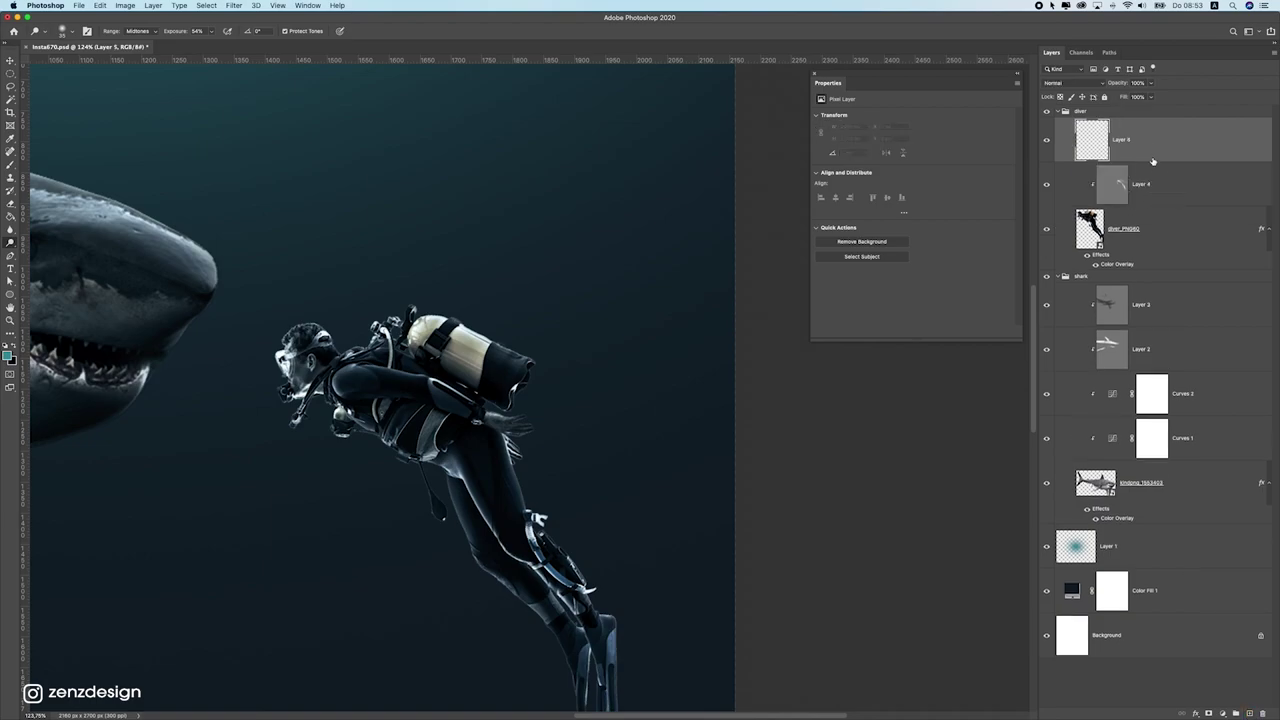
{"action": "right_click", "coordinate": [1152, 147]}
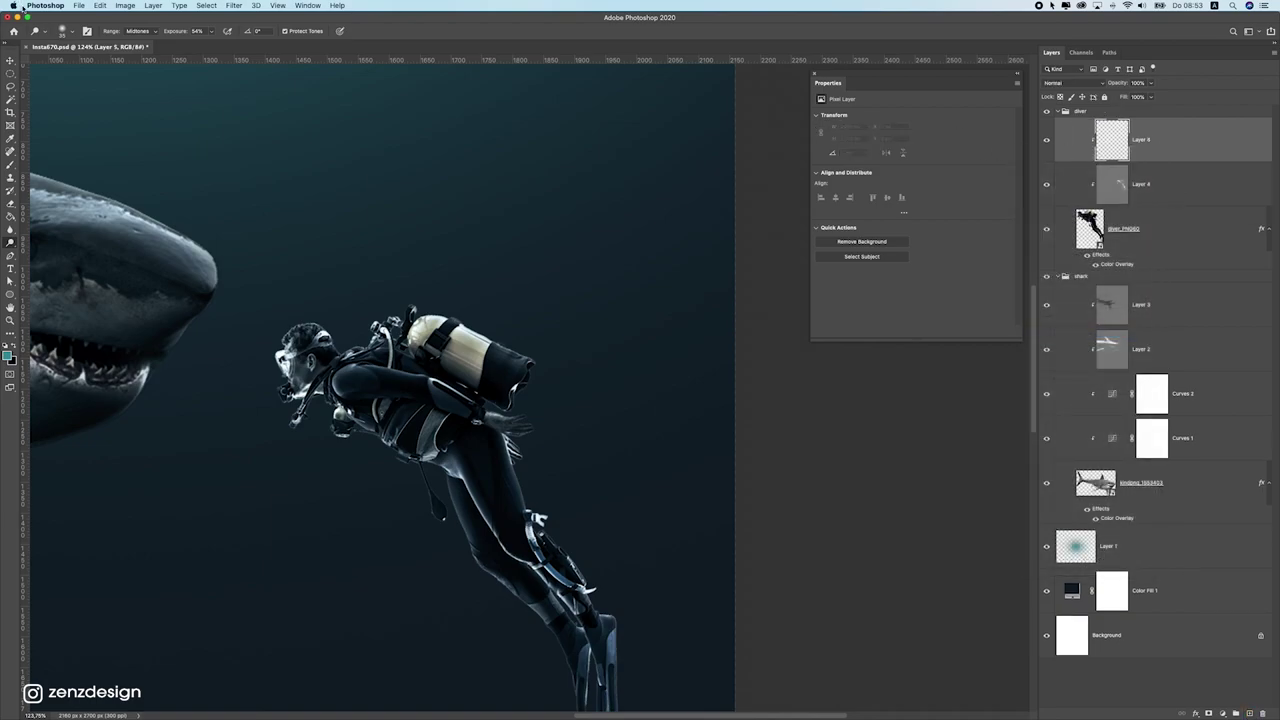
{"action": "left_click", "coordinate": [100, 5]}
{"action": "left_click", "coordinate": [146, 165]}
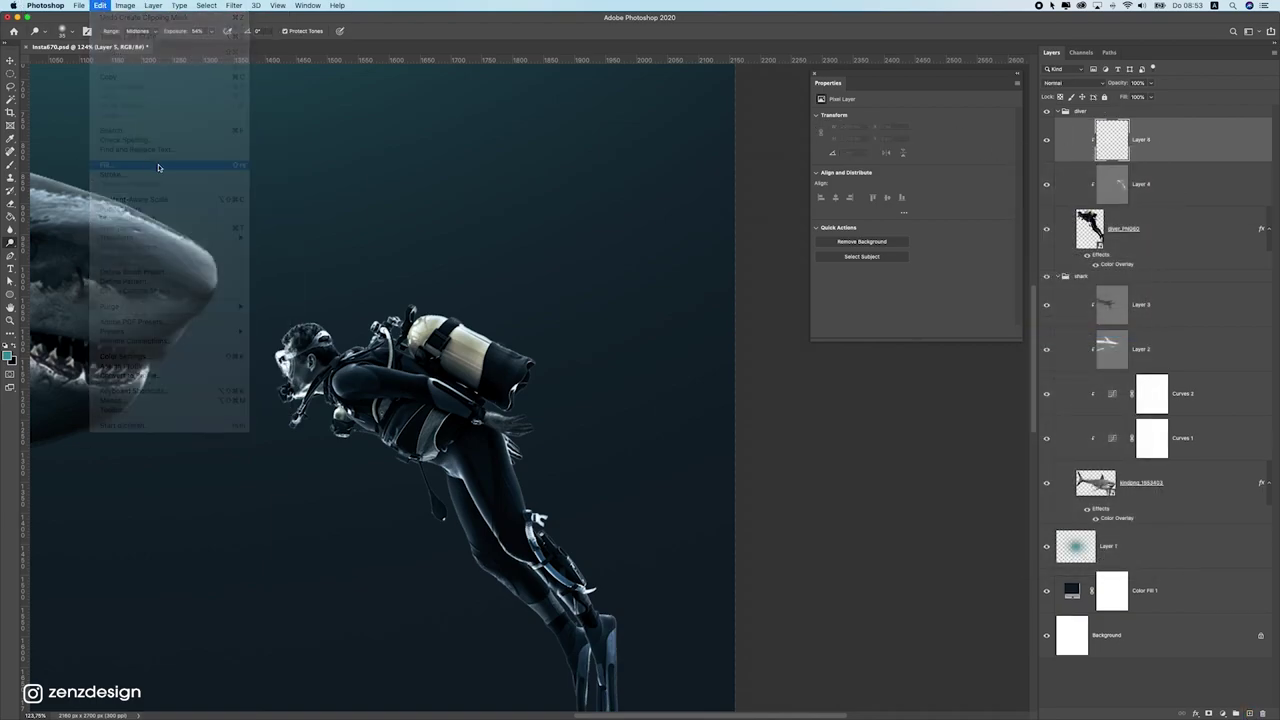
{"action": "left_click", "coordinate": [604, 148]}
{"action": "key", "text": "o"}
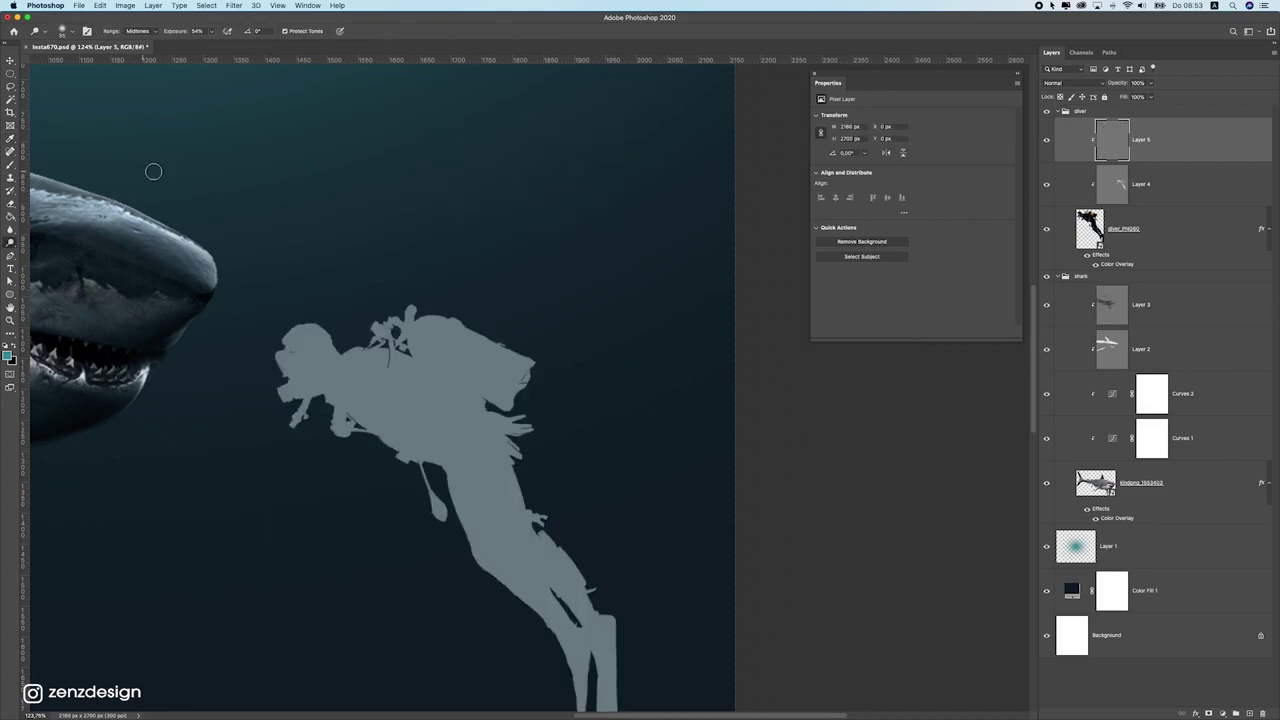
{"action": "left_click", "coordinate": [1060, 84]}
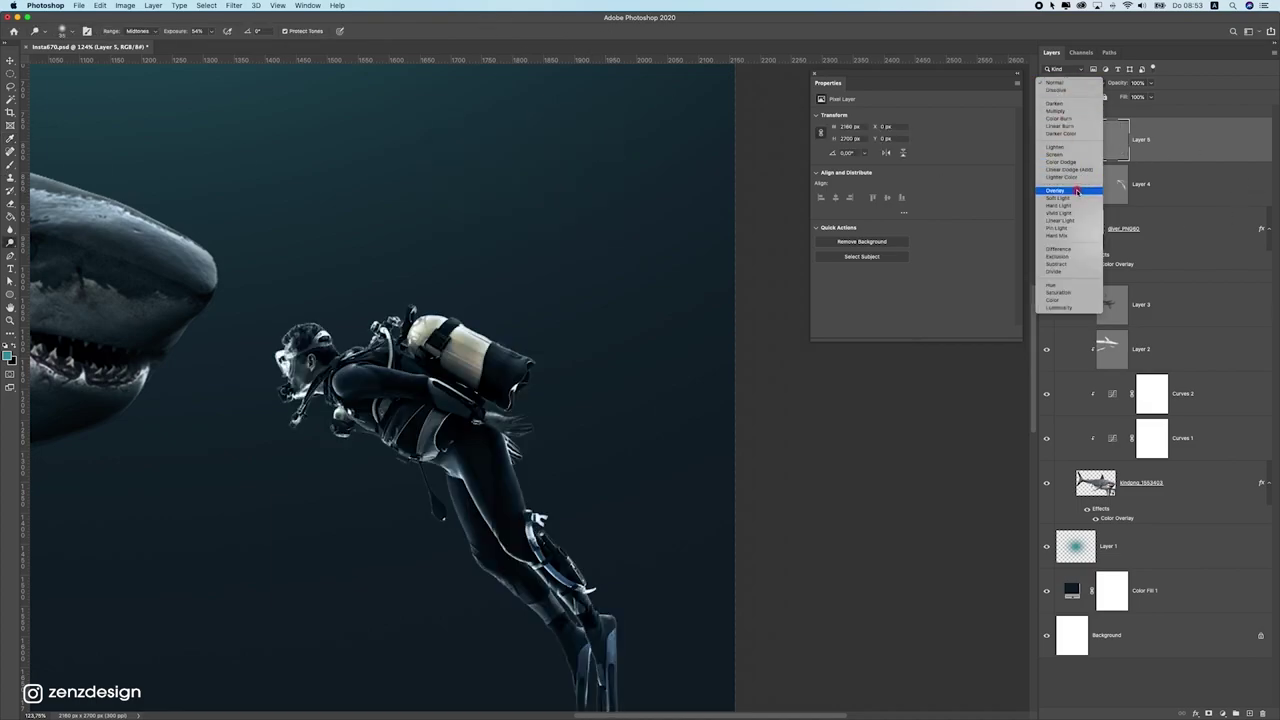
{"action": "left_click", "coordinate": [1077, 190]}
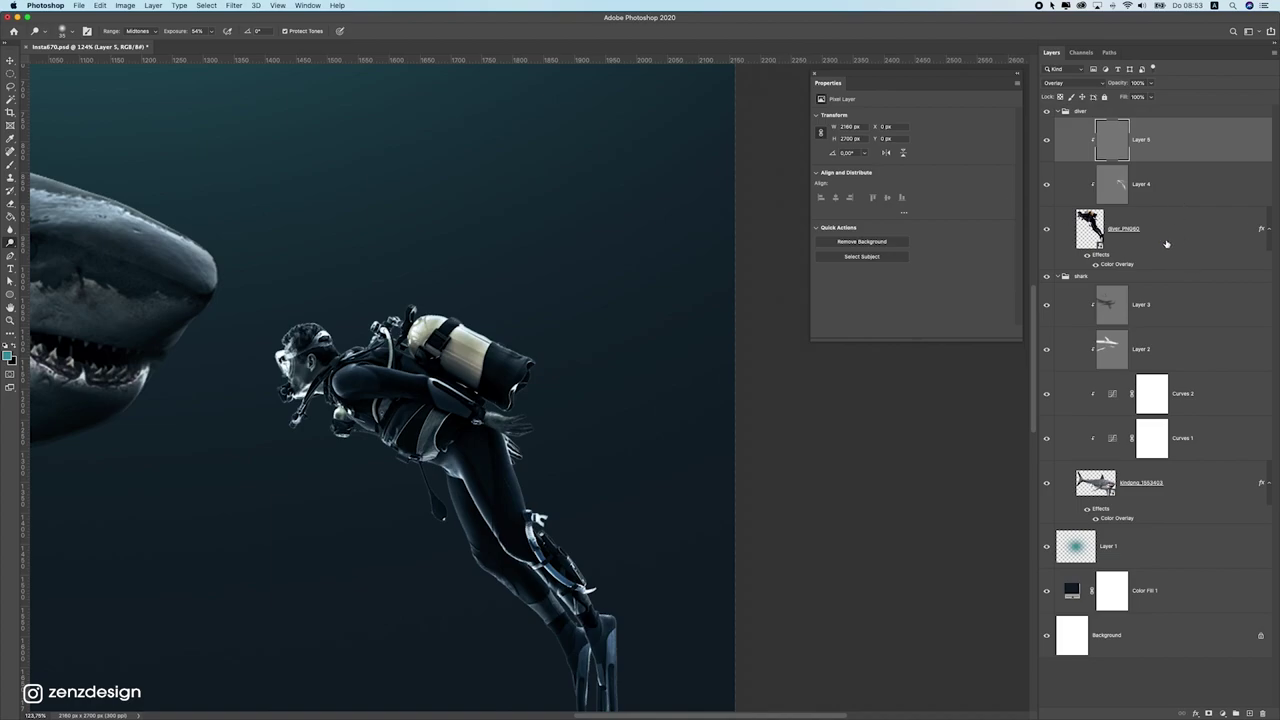
Step: On the new Overlay layer, set the Burn tool to Highlights at 37% exposure and darken the diver's underside from chest to legs
{"action": "left_click", "coordinate": [1166, 242]}
{"action": "left_click", "coordinate": [1147, 149]}
{"action": "left_click", "coordinate": [10, 243]}
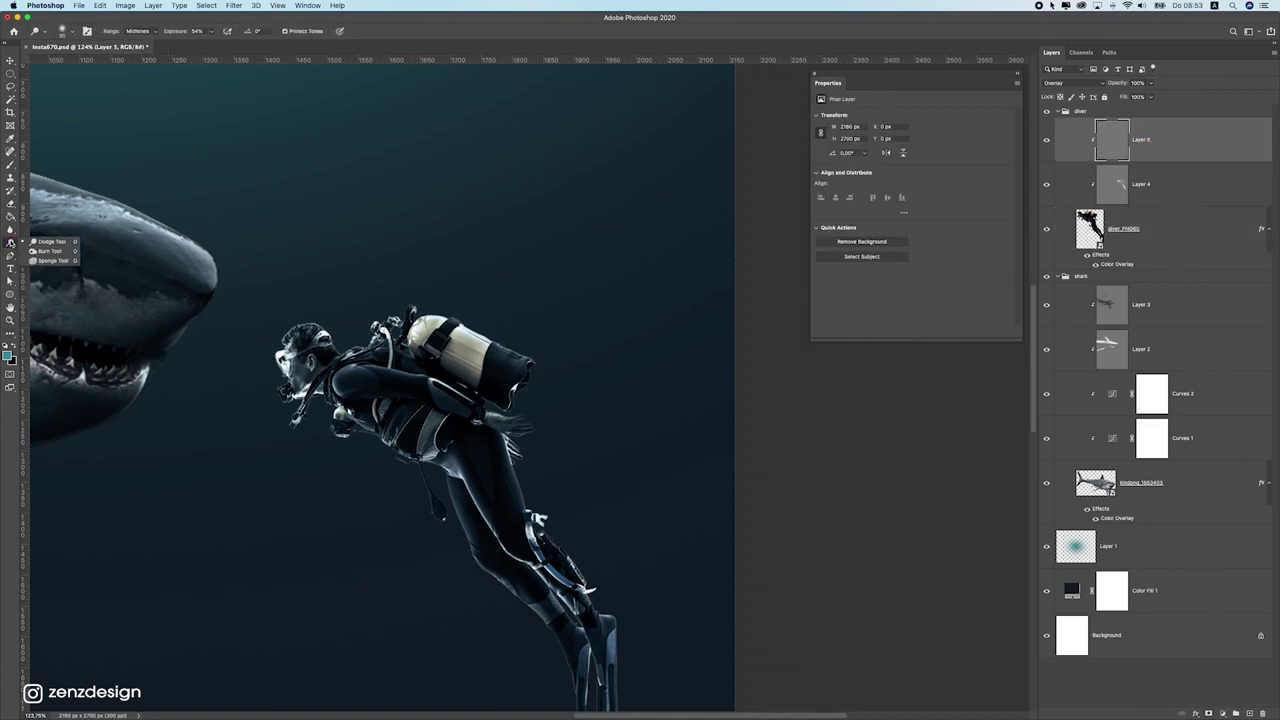
{"action": "left_click", "coordinate": [43, 252]}
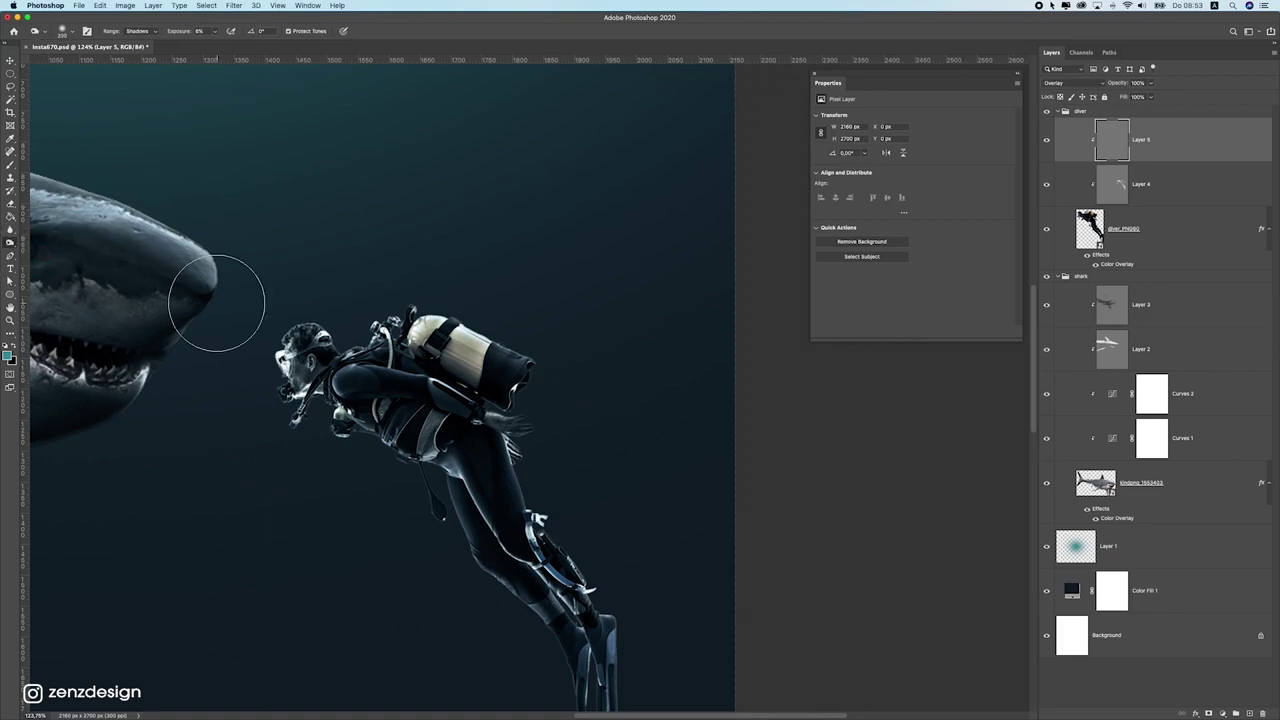
{"action": "left_click", "coordinate": [138, 31]}
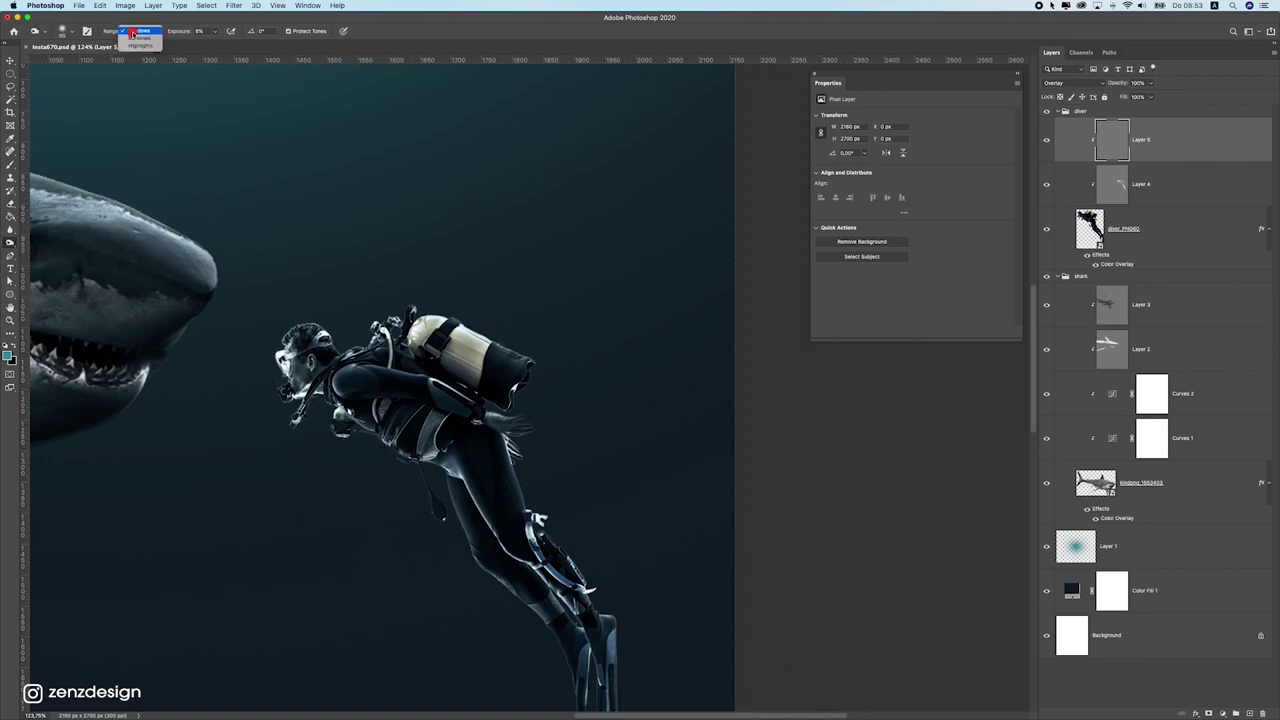
{"action": "left_click", "coordinate": [140, 50]}
{"action": "left_click", "coordinate": [217, 32]}
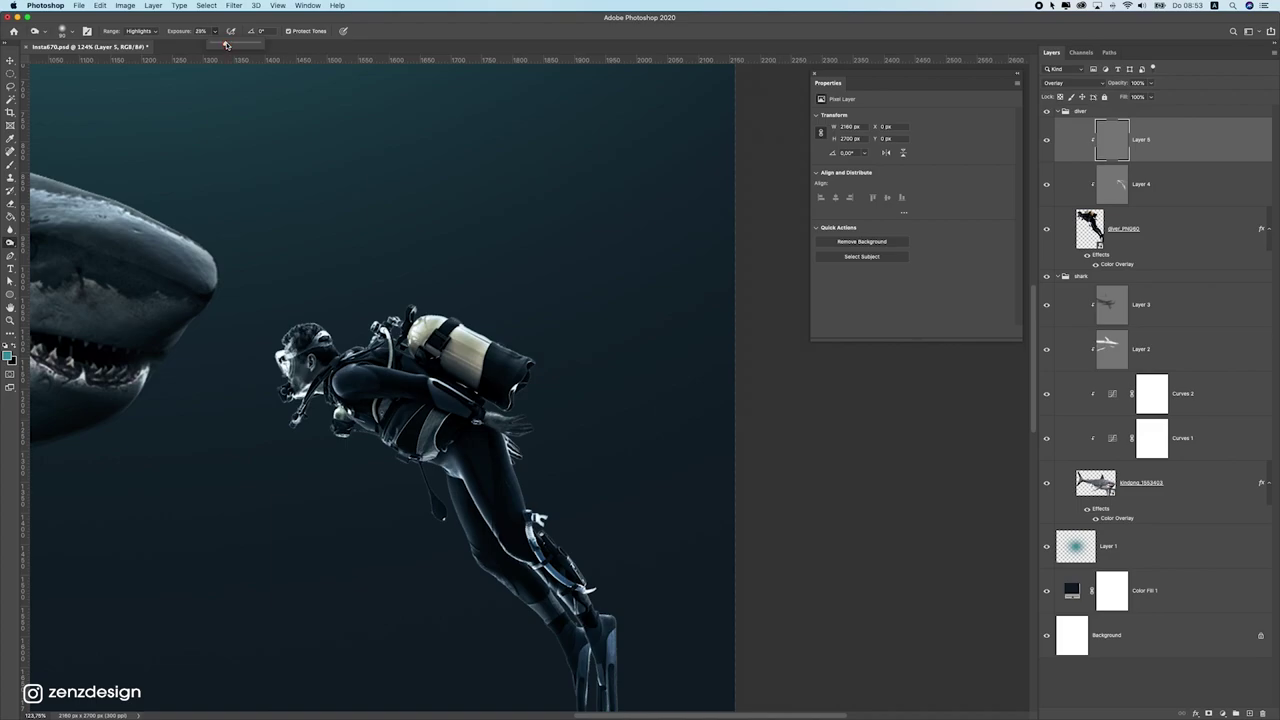
{"action": "mouse_move", "coordinate": [386, 467]}
{"action": "left_mouse_down"}
{"action": "mouse_move", "coordinate": [428, 456]}
{"action": "mouse_move", "coordinate": [390, 413]}
{"action": "mouse_move", "coordinate": [305, 395]}
{"action": "left_mouse_up"}
{"action": "mouse_move", "coordinate": [459, 500]}
{"action": "left_mouse_down"}
{"action": "mouse_move", "coordinate": [487, 511]}
{"action": "mouse_move", "coordinate": [447, 481]}
{"action": "mouse_move", "coordinate": [527, 602]}
{"action": "left_mouse_up"}
{"action": "mouse_move", "coordinate": [428, 515]}
{"action": "left_mouse_down"}
{"action": "mouse_move", "coordinate": [574, 663]}
{"action": "mouse_move", "coordinate": [590, 634]}
{"action": "left_mouse_up"}
Step: Burn the diver's lower legs, fins and the gear hanging below the chest
{"action": "scroll", "coordinate": [403, 494], "scroll_direction": "down", "scroll_amount": 4}
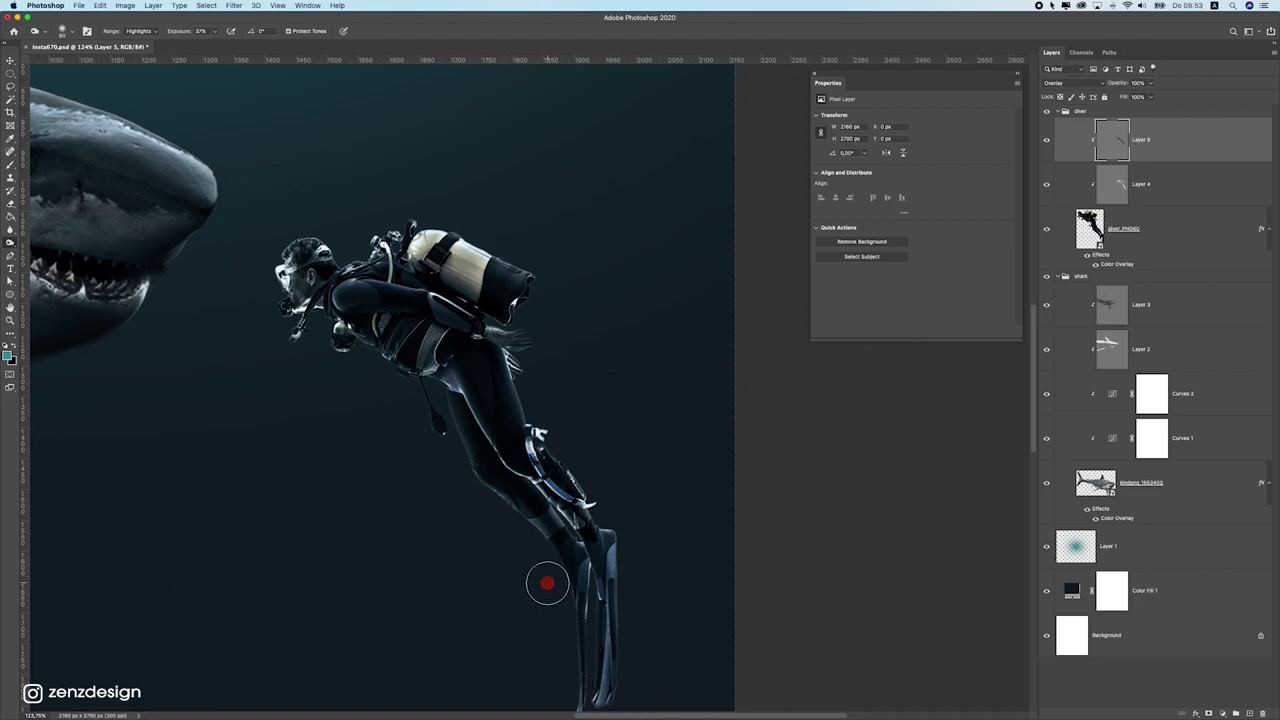
{"action": "scroll", "coordinate": [548, 588], "scroll_direction": "down", "scroll_amount": 3}
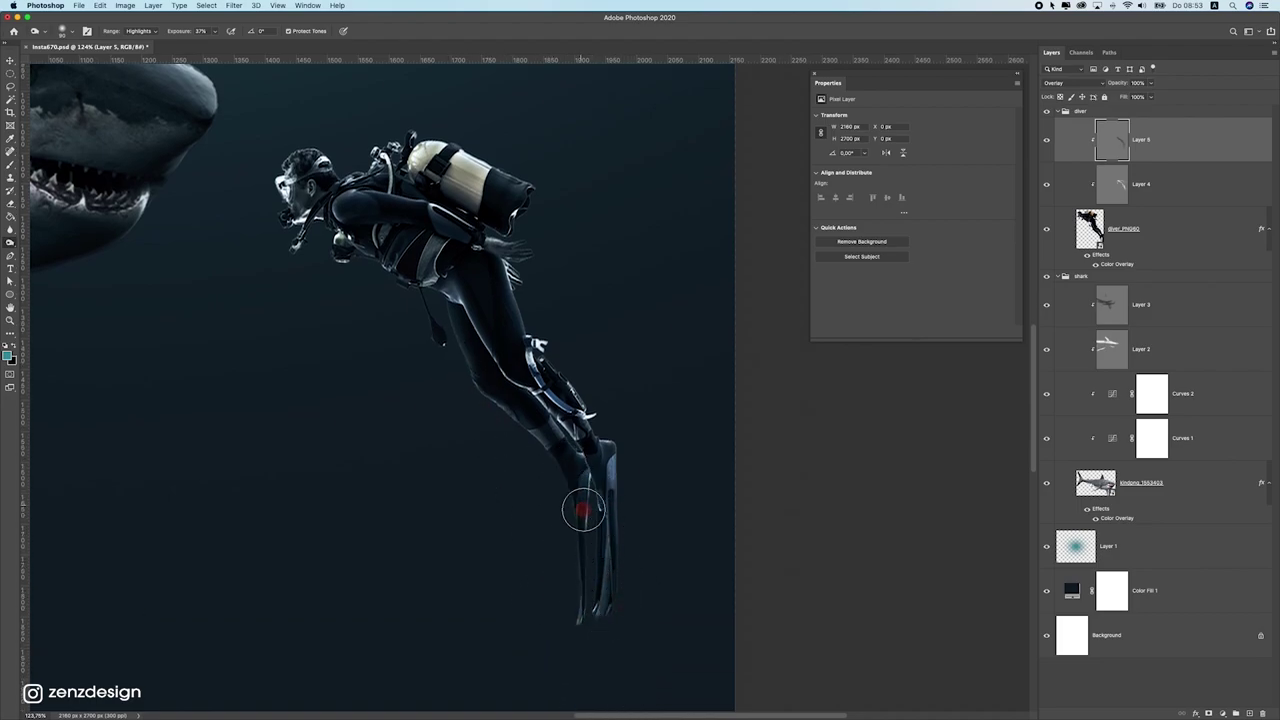
{"action": "scroll", "coordinate": [580, 514], "scroll_direction": "up", "scroll_amount": 2}
{"action": "scroll", "coordinate": [534, 480], "scroll_direction": "up", "scroll_amount": 2}
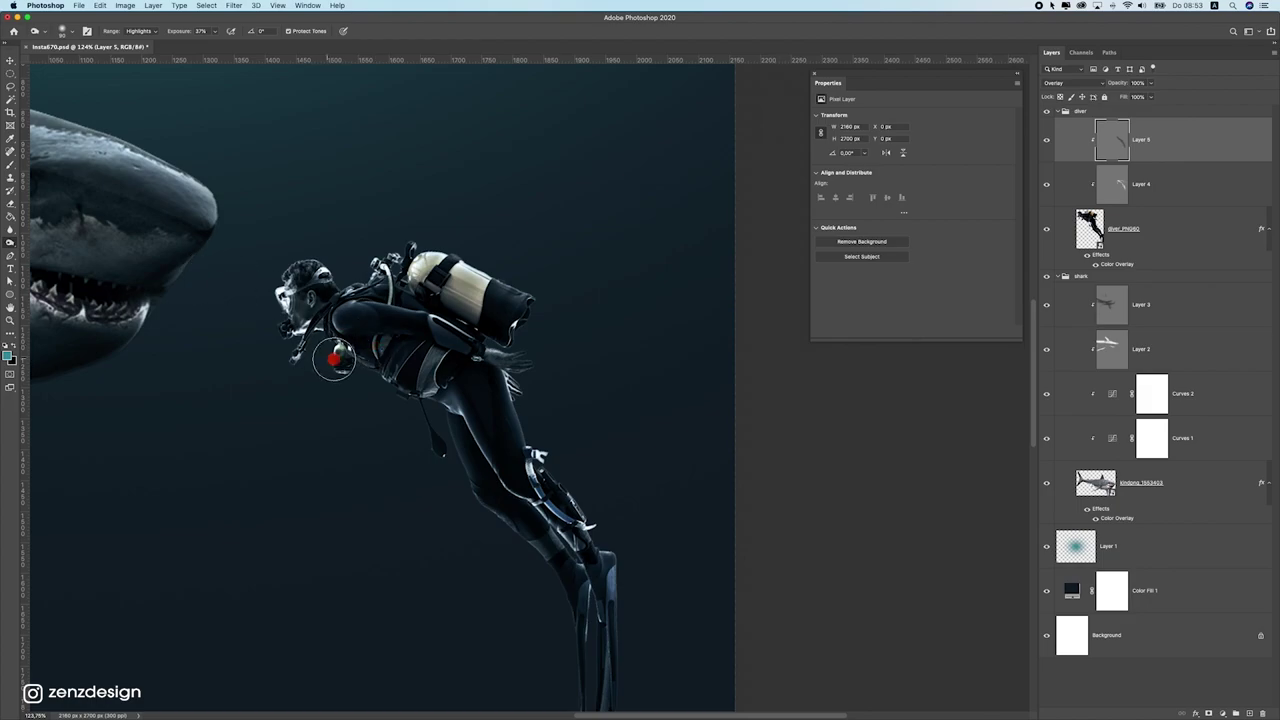
Step: Set the Burn tool to Midtones, adjust its exposure and darken the diver's chest and waist
{"action": "left_click", "coordinate": [140, 31]}
{"action": "left_click", "coordinate": [139, 22]}
{"action": "left_click", "coordinate": [213, 31]}
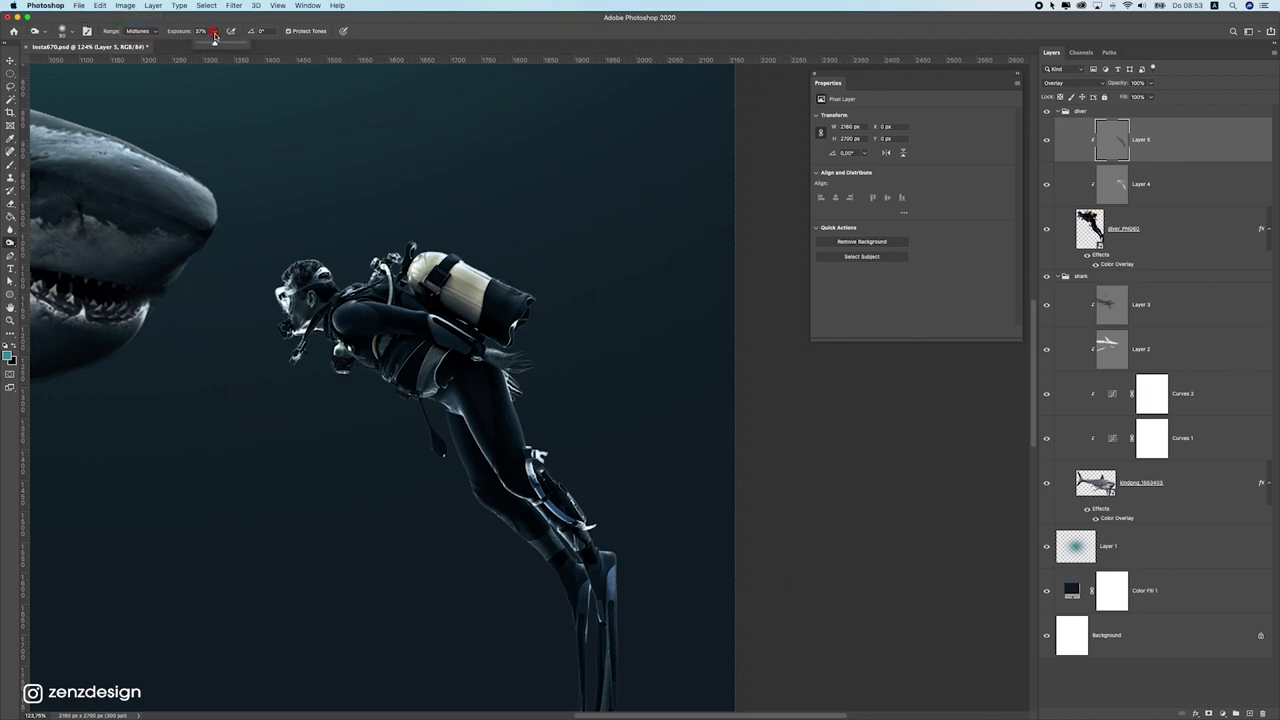
{"action": "left_click", "coordinate": [380, 415]}
{"action": "left_click_drag", "start_coordinate": [371, 382], "coordinate": [343, 376]}
{"action": "mouse_move", "coordinate": [435, 411]}
{"action": "left_mouse_down"}
{"action": "mouse_move", "coordinate": [468, 458]}
{"action": "mouse_move", "coordinate": [437, 411]}
{"action": "mouse_move", "coordinate": [489, 443]}
{"action": "mouse_move", "coordinate": [431, 373]}
{"action": "left_mouse_up"}
Step: Set the Burn tool to Shadows, lower its exposure and darken the diver's front from the face down to the thighs
{"action": "left_click", "coordinate": [139, 31]}
{"action": "left_click", "coordinate": [140, 21]}
{"action": "left_click", "coordinate": [216, 31]}
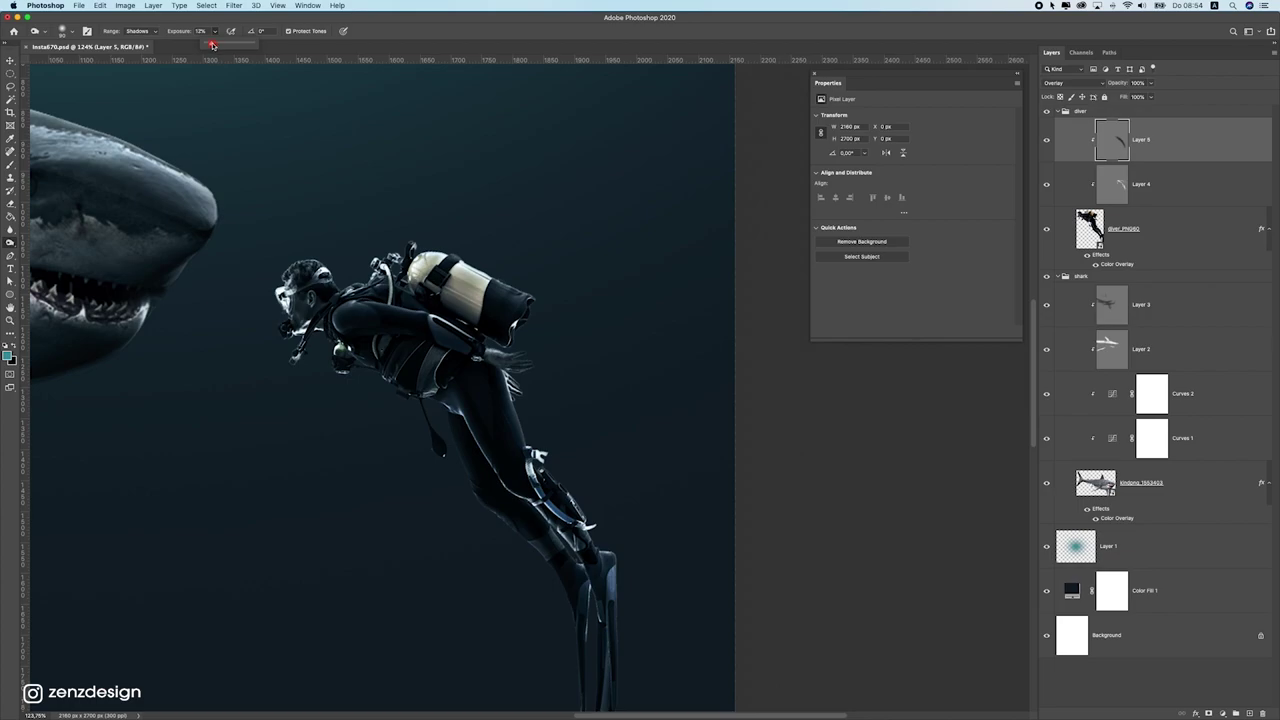
{"action": "left_click_drag", "start_coordinate": [279, 310], "coordinate": [497, 445]}
{"action": "mouse_move", "coordinate": [306, 357]}
{"action": "left_mouse_down"}
{"action": "mouse_move", "coordinate": [530, 606]}
{"action": "mouse_move", "coordinate": [437, 483]}
{"action": "left_mouse_up"}
Step: Compare the diver with and without the dodge and burn layers in the full composition
{"action": "scroll", "coordinate": [372, 463], "scroll_direction": "down", "scroll_amount": 10}
{"action": "scroll", "coordinate": [655, 324], "scroll_direction": "up", "scroll_amount": 2}
{"action": "scroll", "coordinate": [629, 396], "scroll_direction": "up", "scroll_amount": 5}
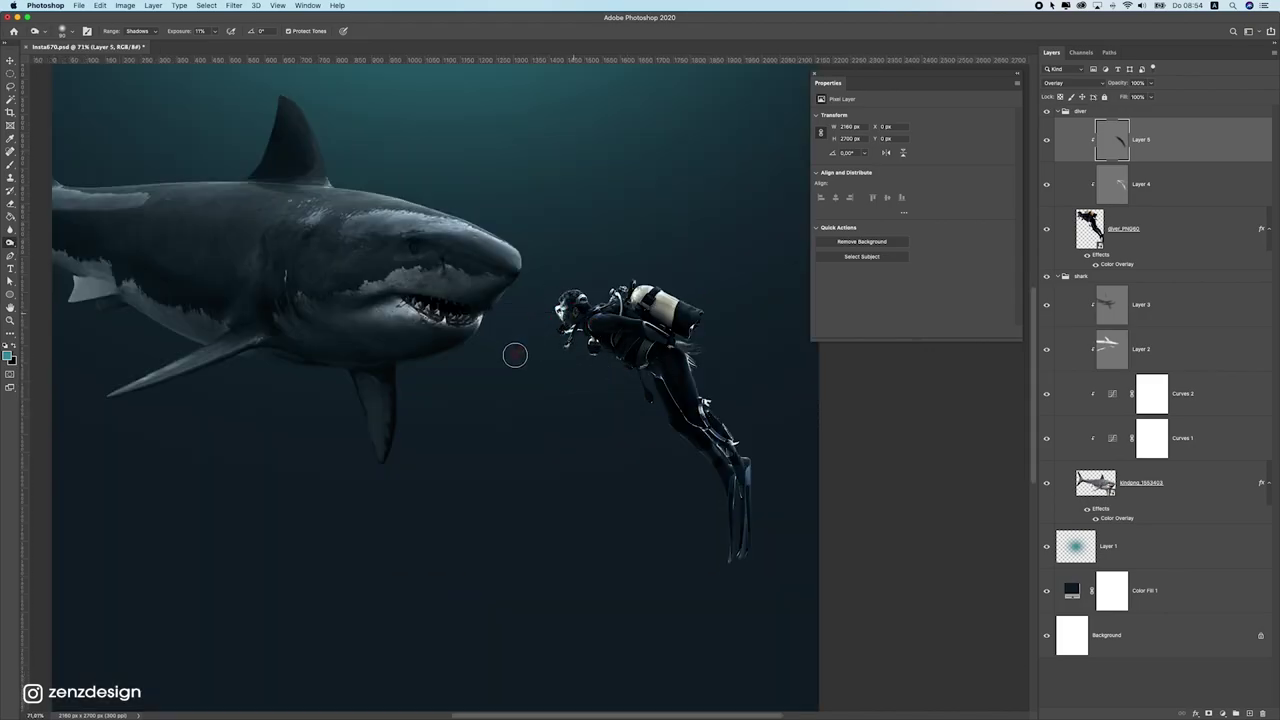
{"action": "left_click_drag", "start_coordinate": [1046, 146], "coordinate": [1049, 176]}
{"action": "left_click", "coordinate": [1050, 152]}
{"action": "scroll", "coordinate": [580, 318], "scroll_direction": "down", "scroll_amount": 5}
{"action": "scroll", "coordinate": [529, 288], "scroll_direction": "up", "scroll_amount": 1}
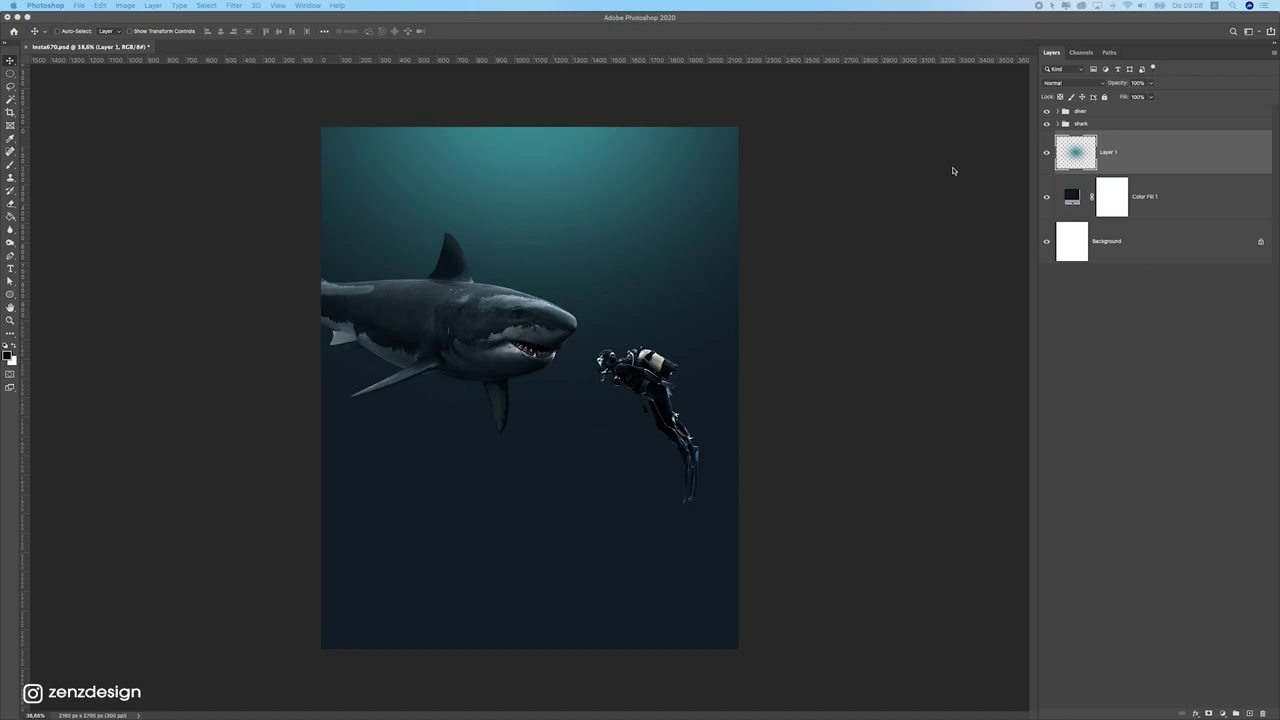
Step: Add a layer above the diver group and place the underwater swimmer stock photo there
{"action": "left_click", "coordinate": [1103, 133]}
{"action": "left_click", "coordinate": [1104, 113]}
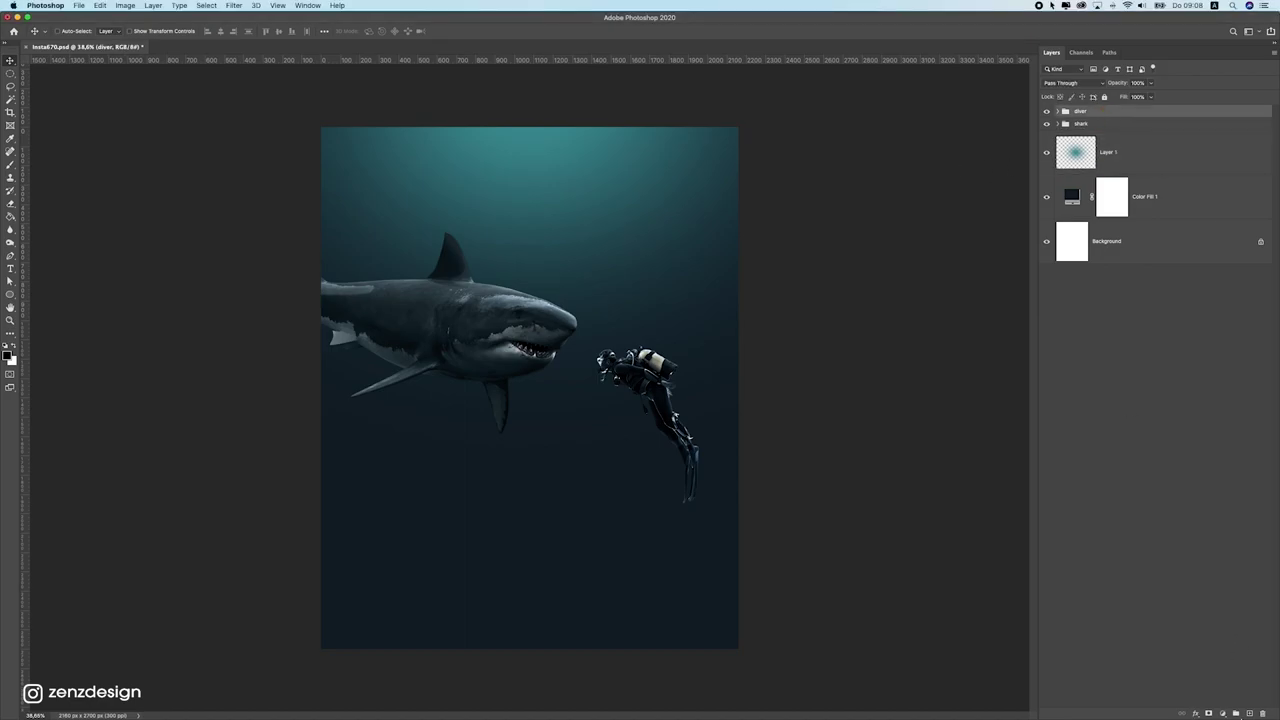
{"action": "left_click", "coordinate": [1248, 713]}
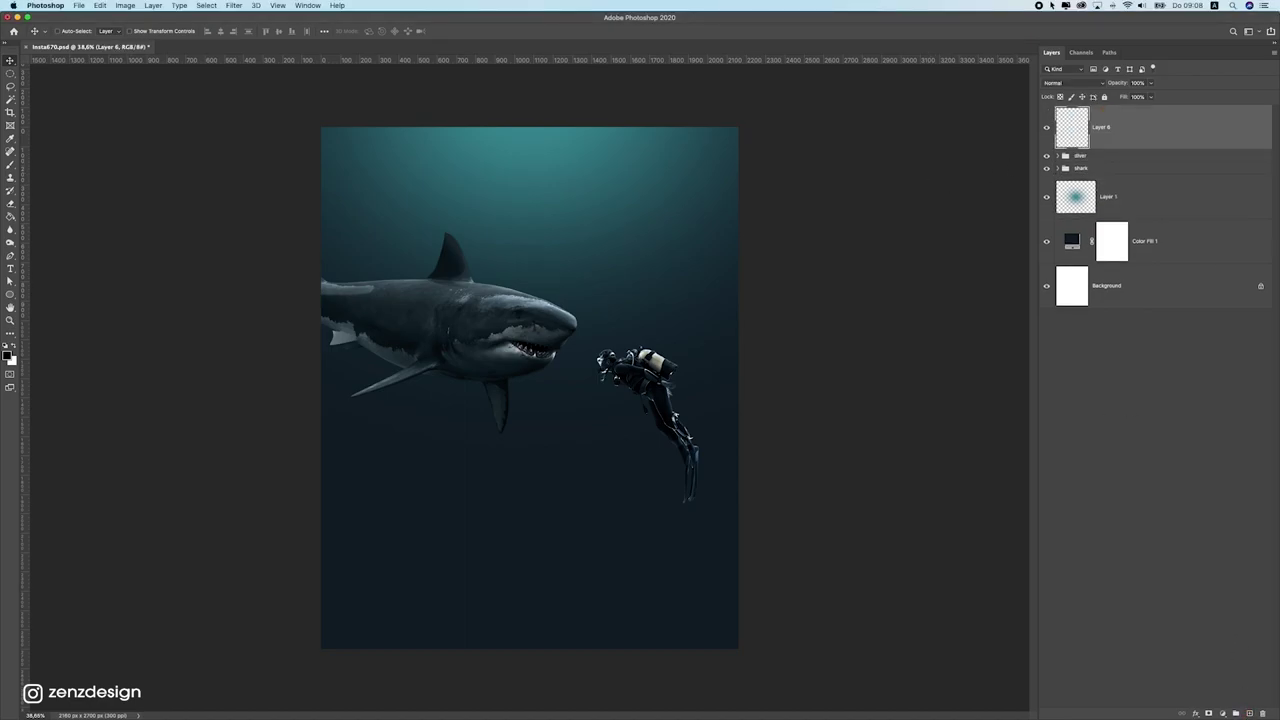
{"action": "left_click_drag", "start_coordinate": [1279, 358], "coordinate": [578, 358]}
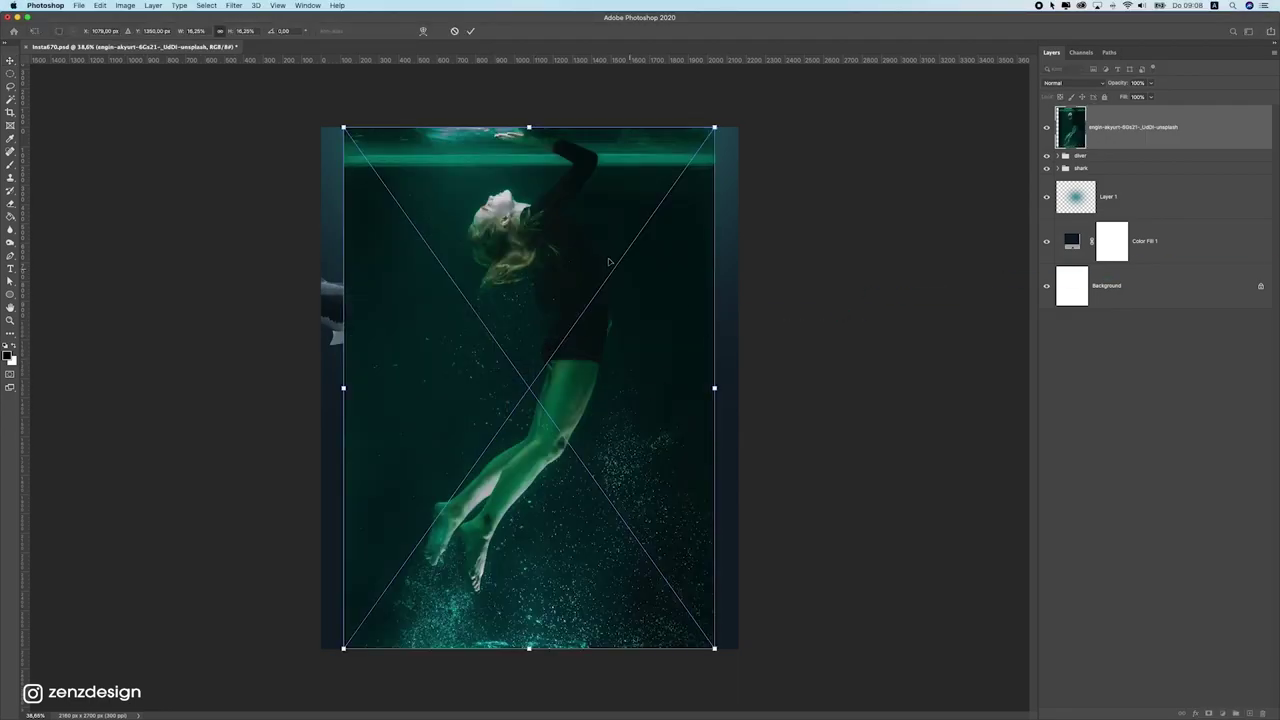
{"action": "key", "text": "Return"}
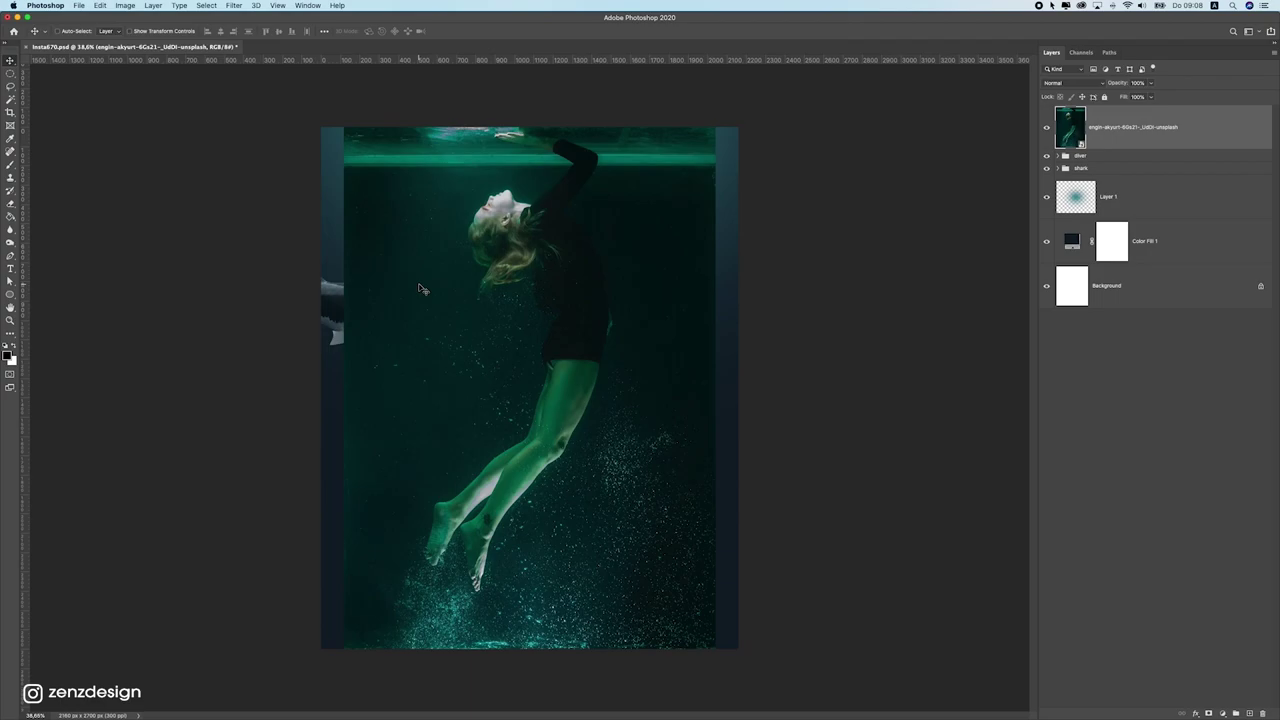
Step: Apply Levels to the swimmer photo with the black point sampled from the dark water, and set its blend mode to Screen
{"action": "key", "text": "super+l"}
{"action": "left_click_drag", "start_coordinate": [651, 183], "coordinate": [879, 125]}
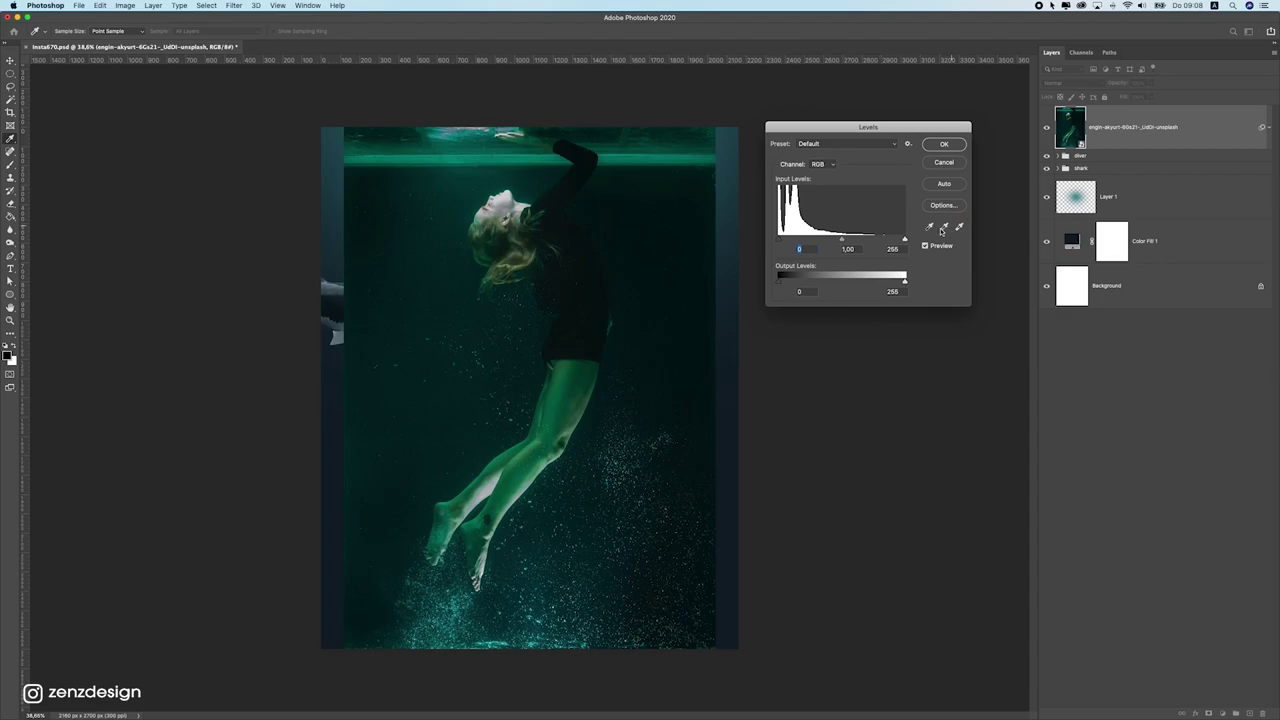
{"action": "left_click", "coordinate": [669, 406]}
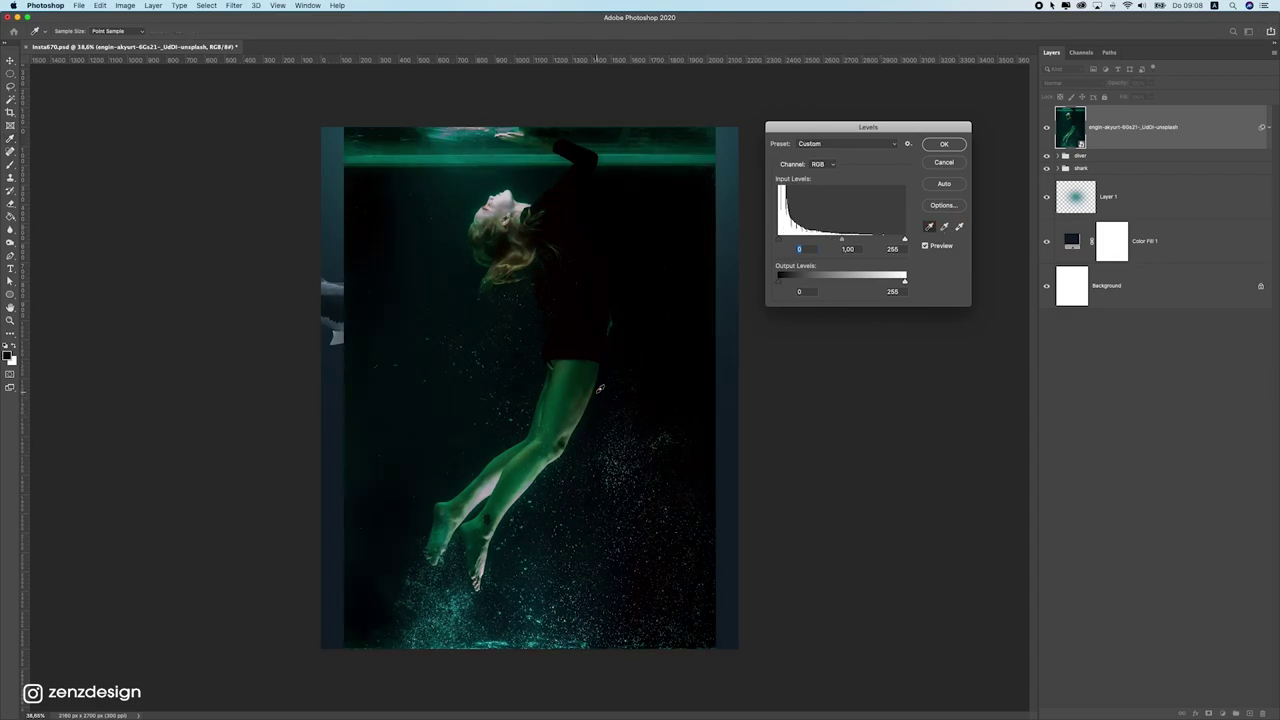
{"action": "key", "text": "Return"}
{"action": "left_click", "coordinate": [1054, 86]}
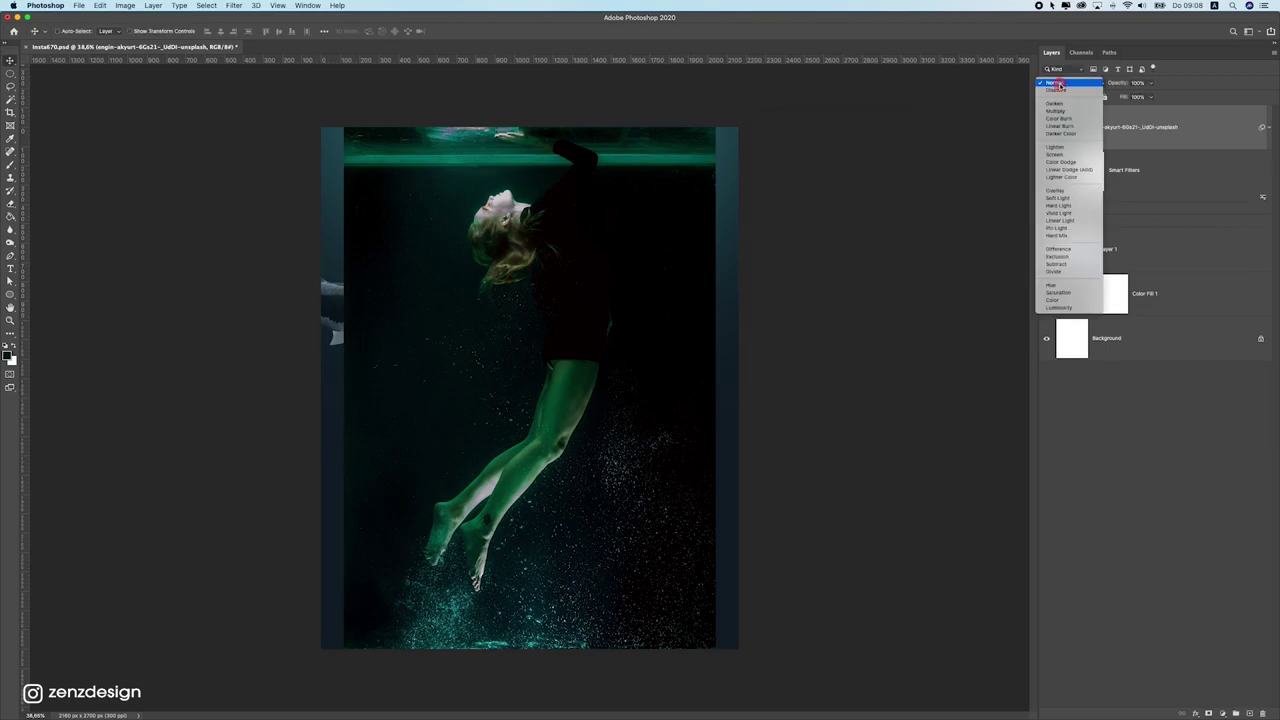
{"action": "left_click", "coordinate": [1085, 154]}
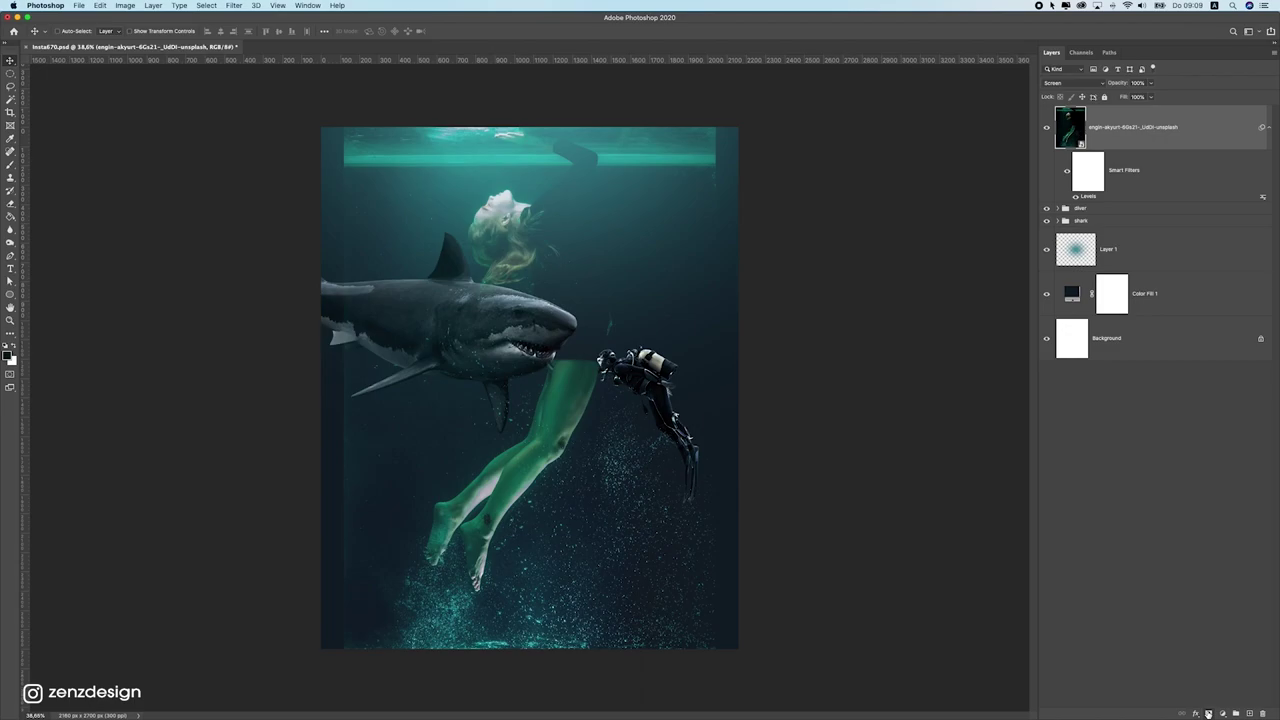
Step: Add a layer mask to the swimmer photo and paint out the swimmer and the water surface with black
{"action": "left_click", "coordinate": [1208, 713]}
{"action": "left_click", "coordinate": [11, 164]}
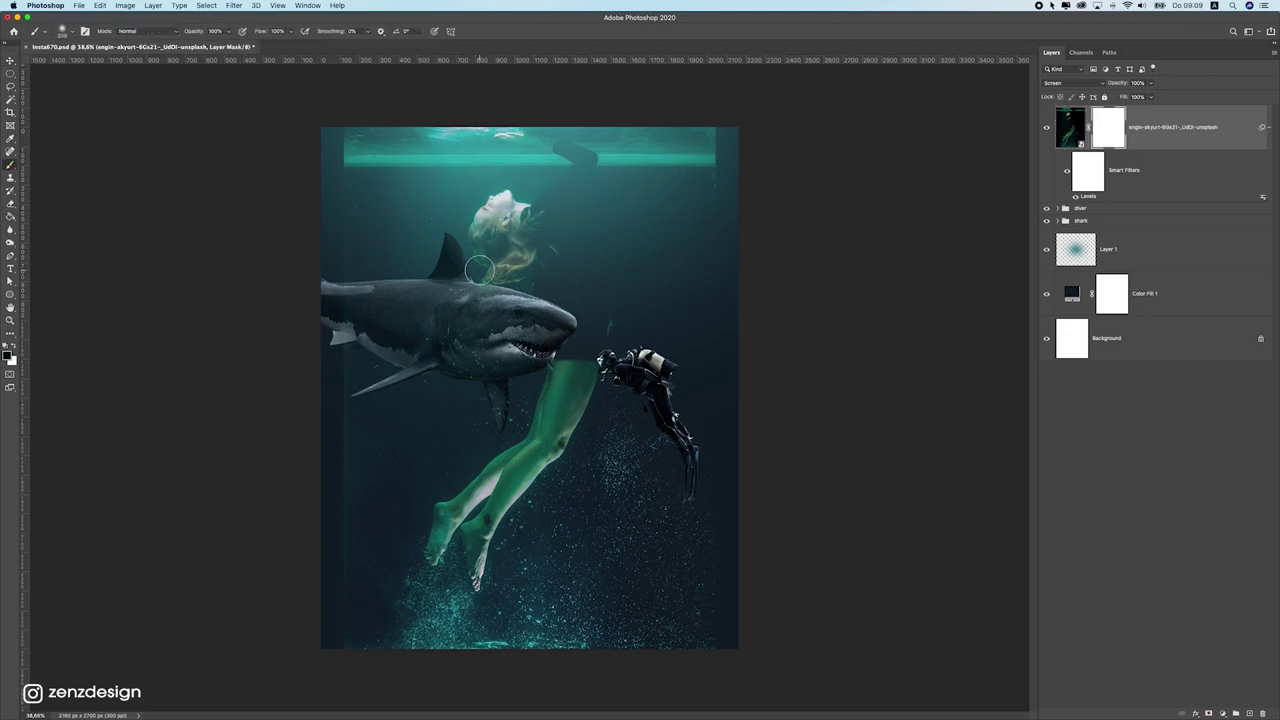
{"action": "mouse_move", "coordinate": [280, 226]}
{"action": "left_mouse_down"}
{"action": "mouse_move", "coordinate": [337, 243]}
{"action": "mouse_move", "coordinate": [353, 271]}
{"action": "mouse_move", "coordinate": [305, 146]}
{"action": "mouse_move", "coordinate": [378, 173]}
{"action": "mouse_move", "coordinate": [357, 141]}
{"action": "mouse_move", "coordinate": [685, 138]}
{"action": "mouse_move", "coordinate": [745, 213]}
{"action": "left_mouse_up"}
{"action": "mouse_move", "coordinate": [637, 171]}
{"action": "left_mouse_down"}
{"action": "mouse_move", "coordinate": [571, 305]}
{"action": "mouse_move", "coordinate": [585, 410]}
{"action": "mouse_move", "coordinate": [571, 357]}
{"action": "mouse_move", "coordinate": [574, 423]}
{"action": "mouse_move", "coordinate": [398, 603]}
{"action": "mouse_move", "coordinate": [438, 574]}
{"action": "left_mouse_up"}
{"action": "key", "text": "bracketright"}
{"action": "key", "text": "bracketright"}
{"action": "key", "text": "bracketright"}
{"action": "key", "text": "bracketright"}
{"action": "mouse_move", "coordinate": [515, 420]}
{"action": "left_mouse_down"}
{"action": "mouse_move", "coordinate": [506, 337]}
{"action": "mouse_move", "coordinate": [315, 280]}
{"action": "mouse_move", "coordinate": [381, 320]}
{"action": "mouse_move", "coordinate": [297, 603]}
{"action": "mouse_move", "coordinate": [401, 661]}
{"action": "mouse_move", "coordinate": [448, 550]}
{"action": "mouse_move", "coordinate": [527, 459]}
{"action": "mouse_move", "coordinate": [271, 607]}
{"action": "mouse_move", "coordinate": [396, 501]}
{"action": "left_mouse_up"}
Step: Mask out the particles along the canvas bottom with a much larger brush, keeping those beneath the diver
{"action": "key", "text": "bracketright"}
{"action": "key", "text": "bracketright"}
{"action": "key", "text": "bracketright"}
{"action": "key", "text": "bracketright"}
{"action": "key", "text": "bracketright"}
{"action": "key", "text": "bracketright"}
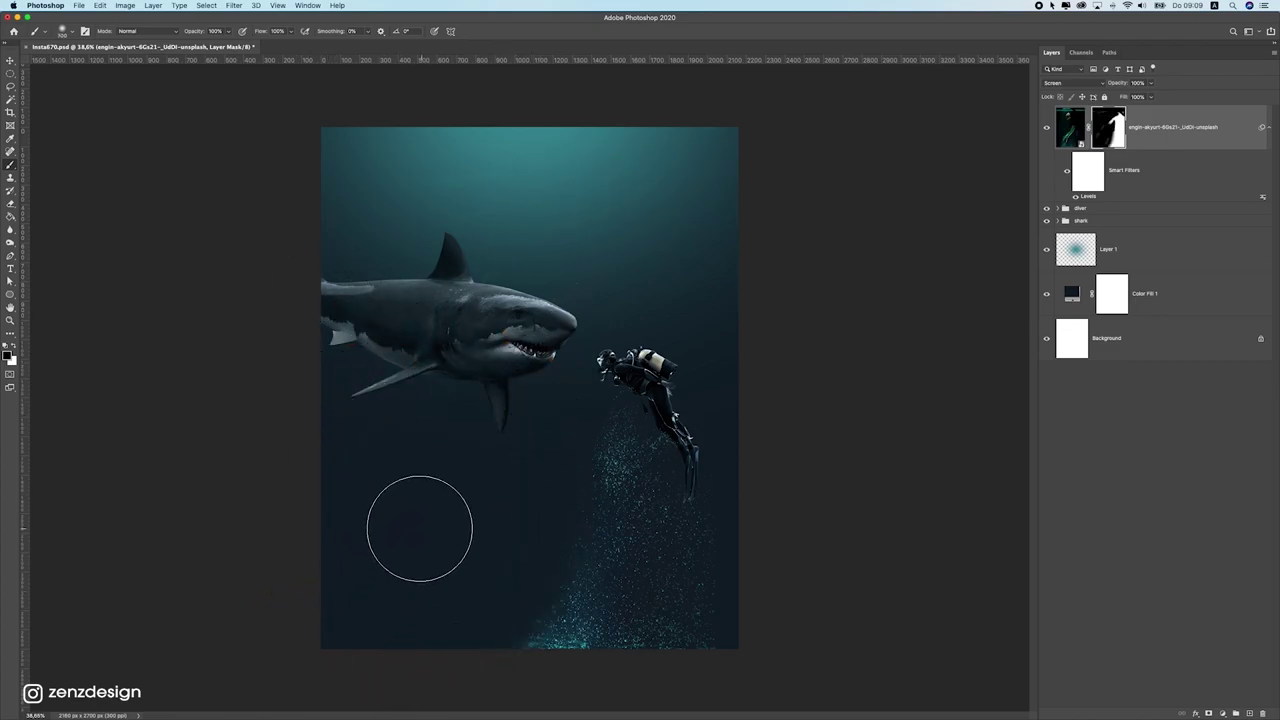
{"action": "mouse_move", "coordinate": [363, 577]}
{"action": "left_mouse_down"}
{"action": "mouse_move", "coordinate": [759, 718]}
{"action": "mouse_move", "coordinate": [880, 658]}
{"action": "left_mouse_up"}
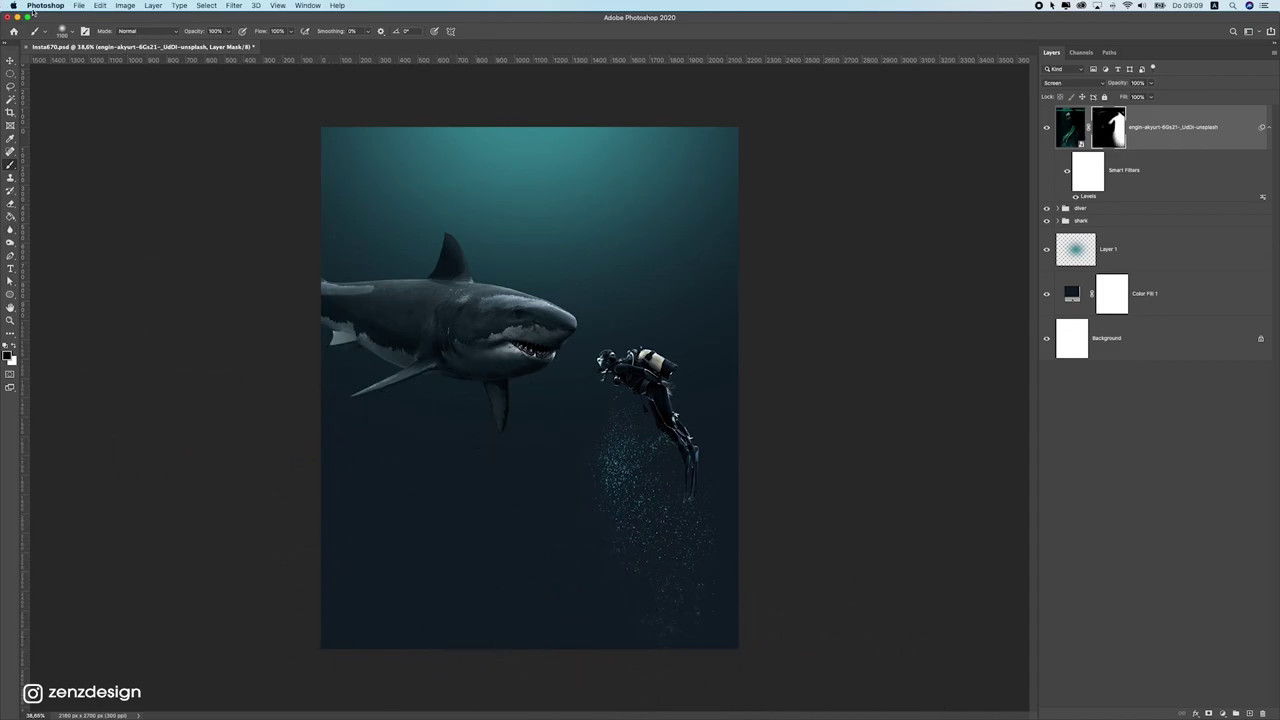
{"action": "left_click", "coordinate": [10, 61]}
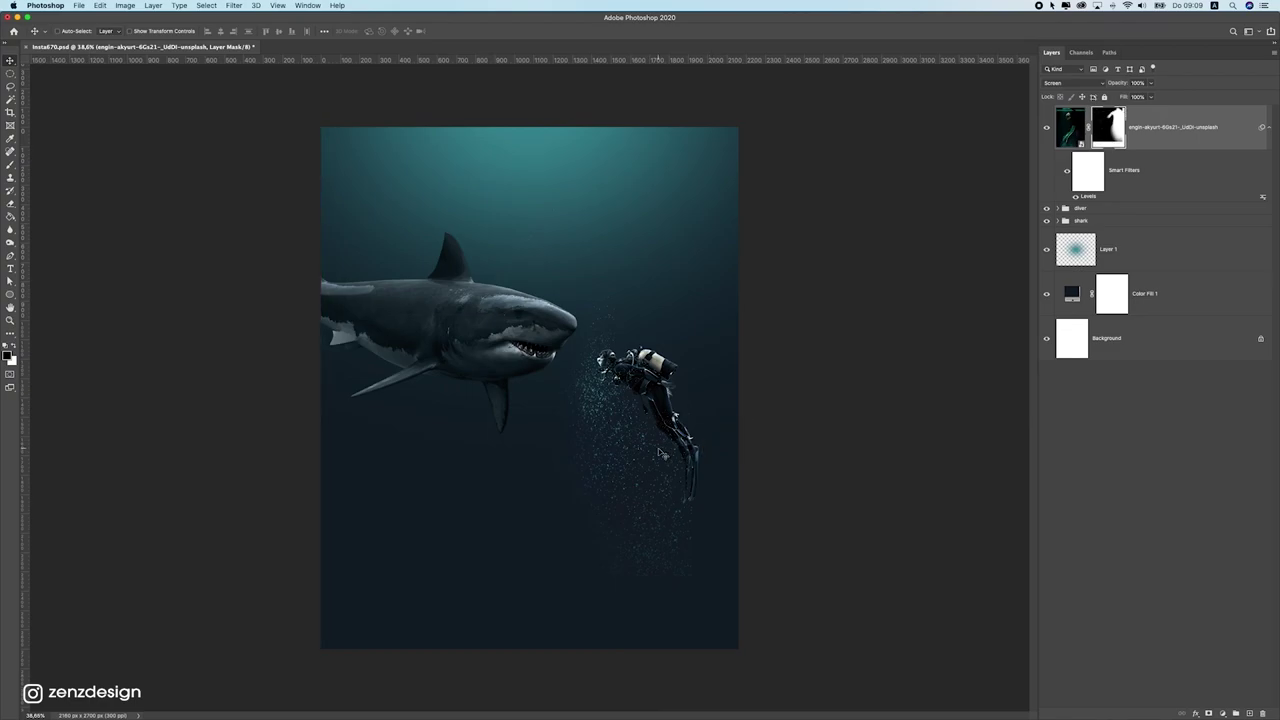
{"action": "key", "text": "super+plus"}
{"action": "left_click_drag", "start_coordinate": [641, 394], "coordinate": [654, 445]}
{"action": "scroll", "coordinate": [606, 417], "scroll_direction": "down", "scroll_amount": 10}
{"action": "scroll", "coordinate": [603, 417], "scroll_direction": "up", "scroll_amount": 10}
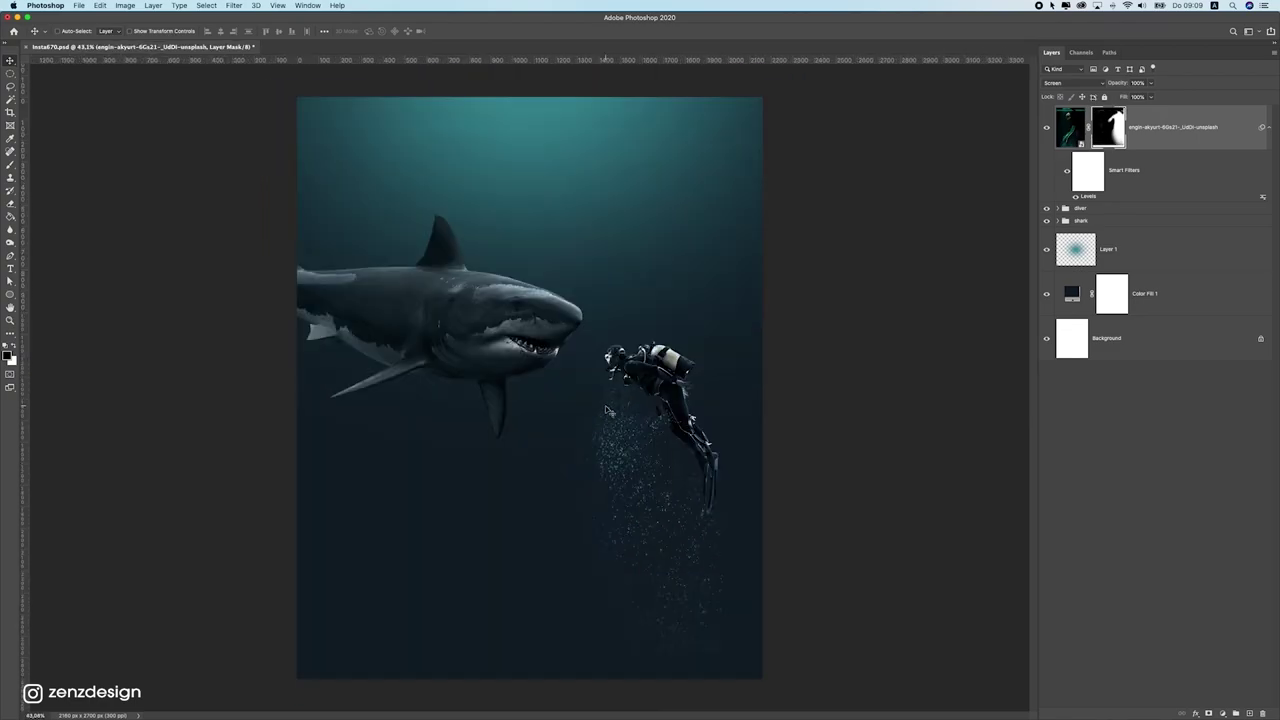
Step: Fade the lower and outer edges of the particle cloud on its mask with a smaller black brush
{"action": "key", "text": "b"}
{"action": "scroll", "coordinate": [828, 657], "scroll_direction": "up", "scroll_amount": 2}
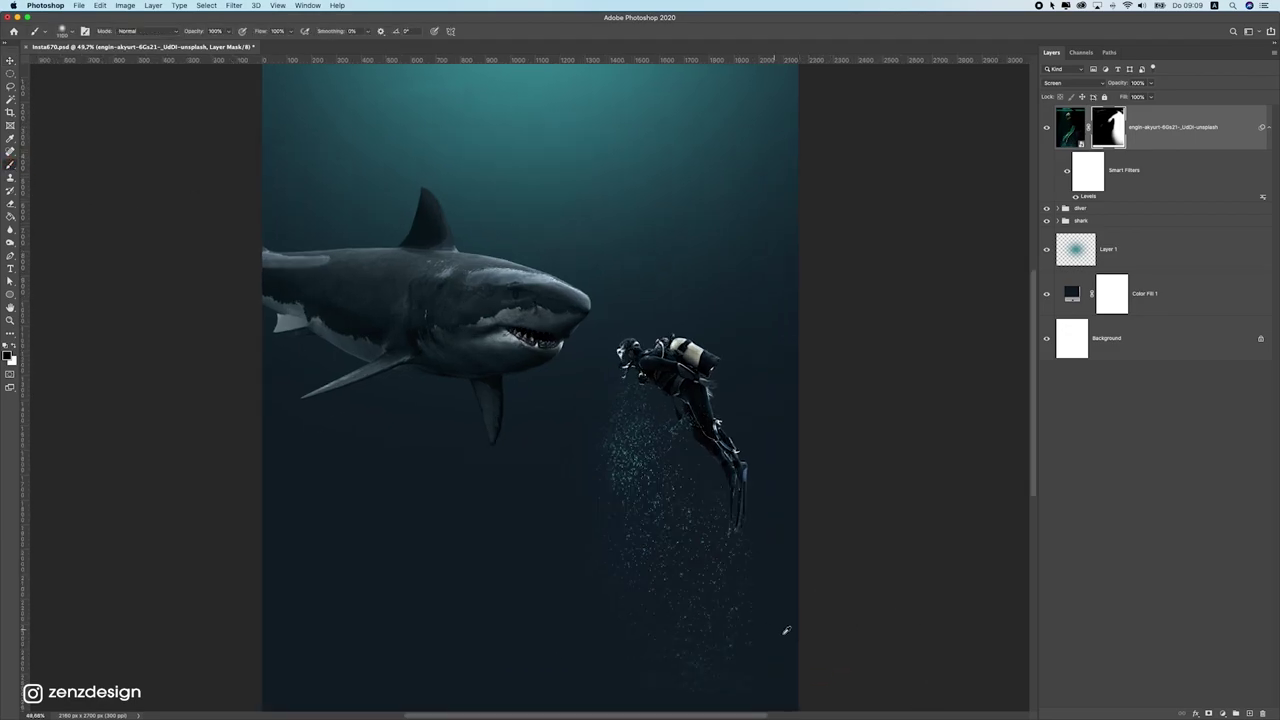
{"action": "scroll", "coordinate": [780, 623], "scroll_direction": "down", "scroll_amount": 3}
{"action": "key", "text": "bracketleft"}
{"action": "key", "text": "bracketleft"}
{"action": "key", "text": "bracketleft"}
{"action": "key", "text": "bracketleft"}
{"action": "key", "text": "bracketleft"}
{"action": "key", "text": "bracketleft"}
{"action": "mouse_move", "coordinate": [752, 358]}
{"action": "left_mouse_down"}
{"action": "mouse_move", "coordinate": [778, 522]}
{"action": "mouse_move", "coordinate": [390, 518]}
{"action": "left_mouse_up"}
{"action": "scroll", "coordinate": [740, 515], "scroll_direction": "up", "scroll_amount": 2}
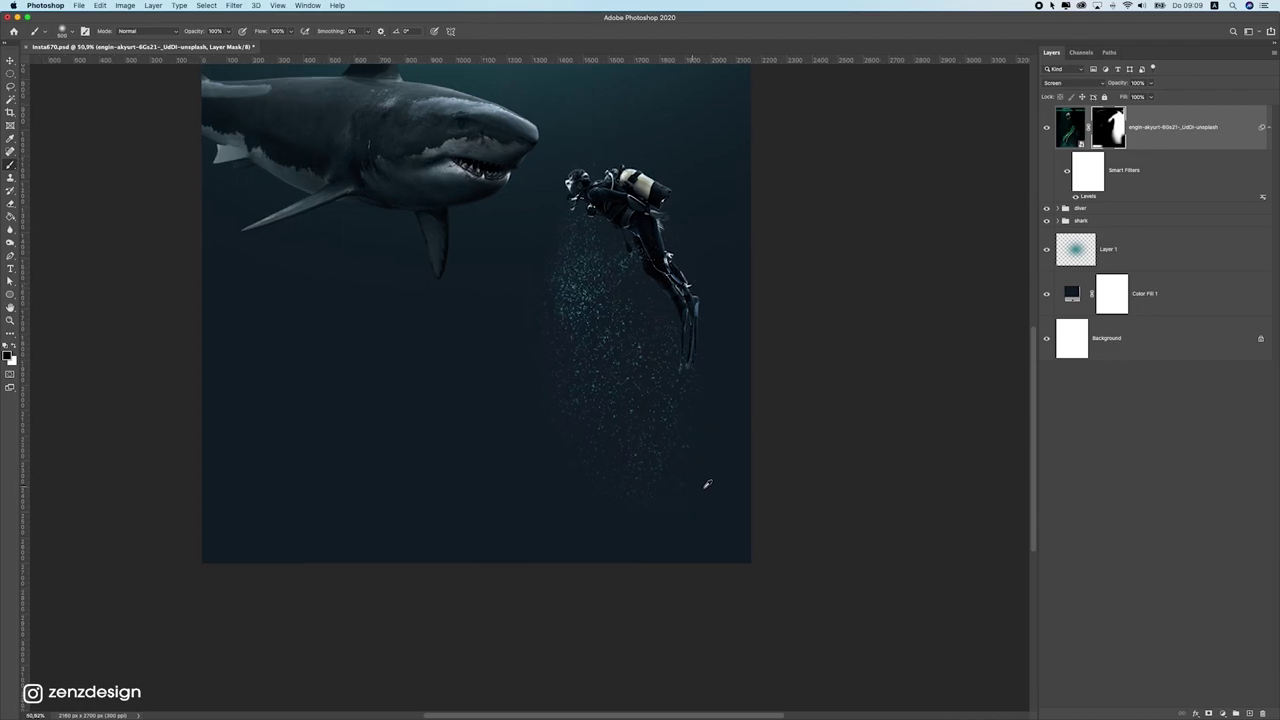
{"action": "scroll", "coordinate": [704, 481], "scroll_direction": "down", "scroll_amount": 4}
Step: Duplicate the particle layer, then rotate and place the copy above the shark's tail end
{"action": "key", "text": "super+j"}
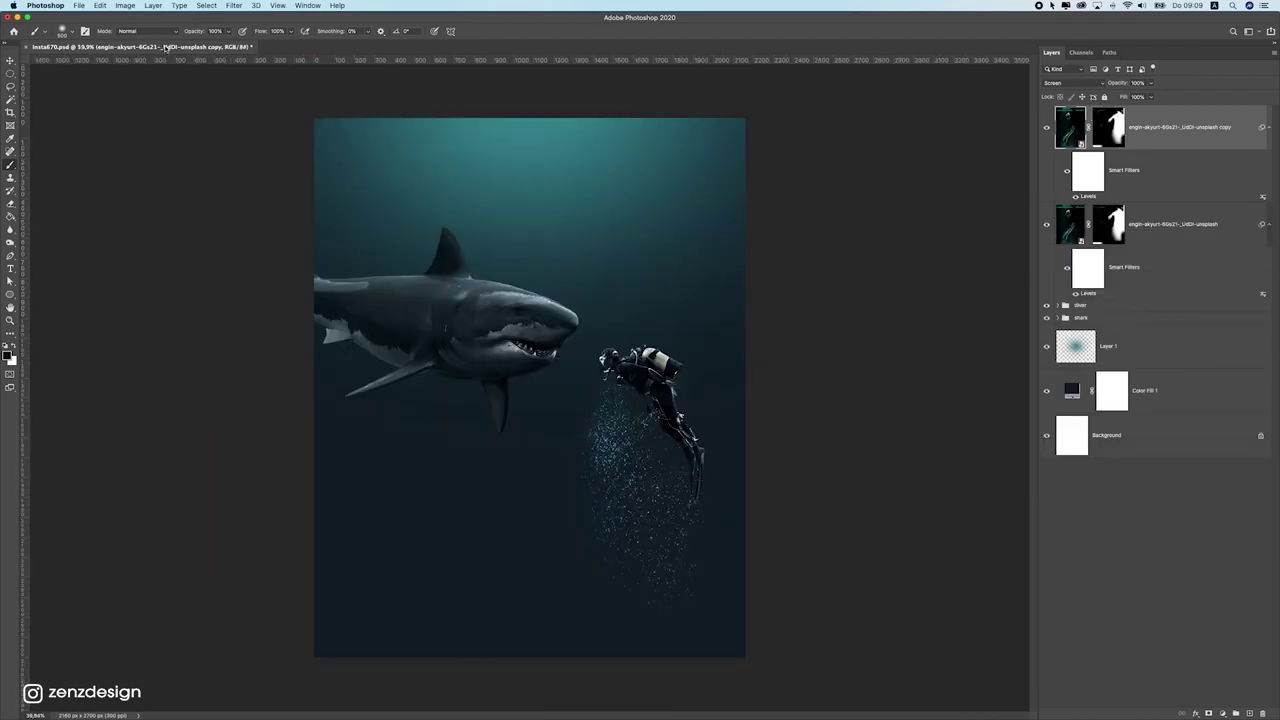
{"action": "left_click", "coordinate": [11, 59]}
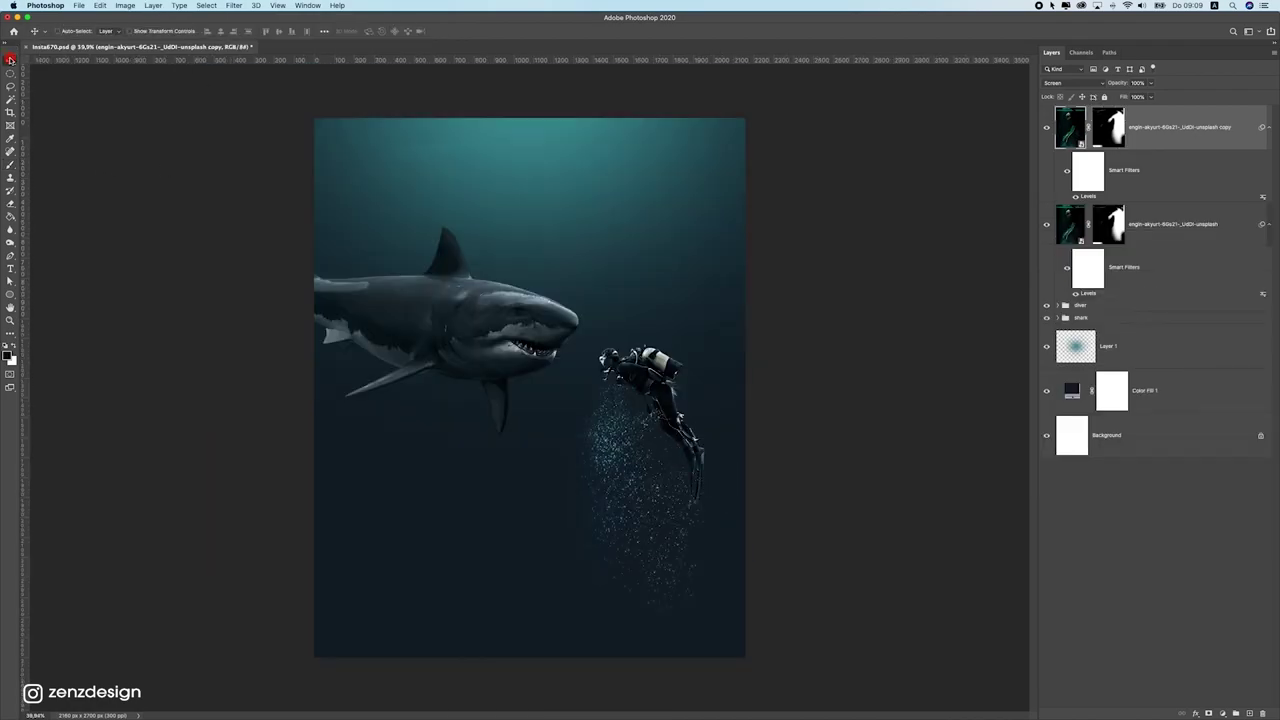
{"action": "left_click_drag", "start_coordinate": [694, 414], "coordinate": [480, 327]}
{"action": "key", "text": "super+t"}
{"action": "left_click_drag", "start_coordinate": [418, 232], "coordinate": [472, 60]}
{"action": "left_click_drag", "start_coordinate": [385, 236], "coordinate": [434, 226]}
{"action": "key", "text": "Return"}
{"action": "mouse_move", "coordinate": [503, 324]}
{"action": "left_mouse_down"}
{"action": "mouse_move", "coordinate": [446, 306]}
{"action": "mouse_move", "coordinate": [505, 328]}
{"action": "left_mouse_up"}
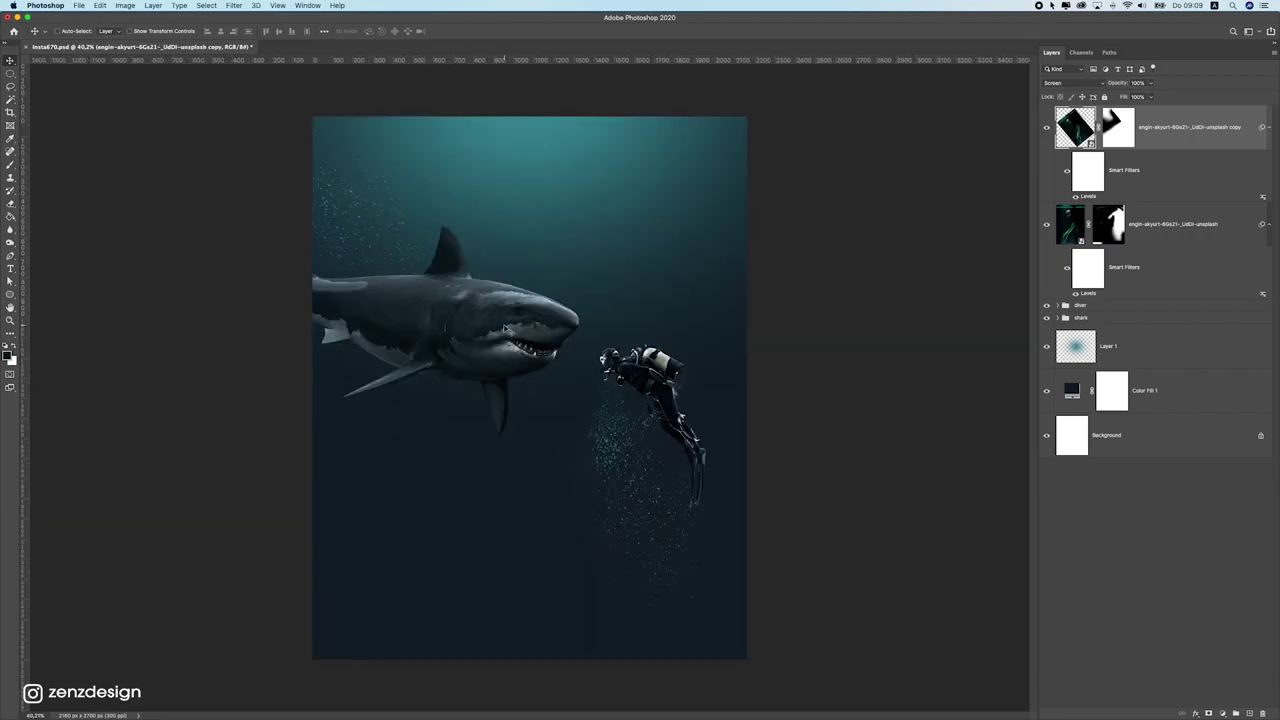
Step: Duplicate the rotated particle layer, then turn the new copy and place it below the shark's tail end
{"action": "key", "text": "super+j"}
{"action": "left_click_drag", "start_coordinate": [411, 243], "coordinate": [404, 399]}
{"action": "key", "text": "super+t"}
{"action": "left_click_drag", "start_coordinate": [526, 393], "coordinate": [260, 559]}
{"action": "left_click_drag", "start_coordinate": [448, 381], "coordinate": [595, 360]}
{"action": "left_click_drag", "start_coordinate": [783, 376], "coordinate": [702, 586]}
{"action": "left_click_drag", "start_coordinate": [395, 349], "coordinate": [375, 409]}
{"action": "key", "text": "Return"}
Step: Rotate the original particle layer and reposition it around the diver's back and tank
{"action": "mouse_move", "coordinate": [652, 433]}
{"action": "left_mouse_down"}
{"action": "mouse_move", "coordinate": [579, 497]}
{"action": "mouse_move", "coordinate": [679, 437]}
{"action": "mouse_move", "coordinate": [660, 425]}
{"action": "left_mouse_up"}
{"action": "key", "text": "super+z"}
{"action": "key", "text": "super+t"}
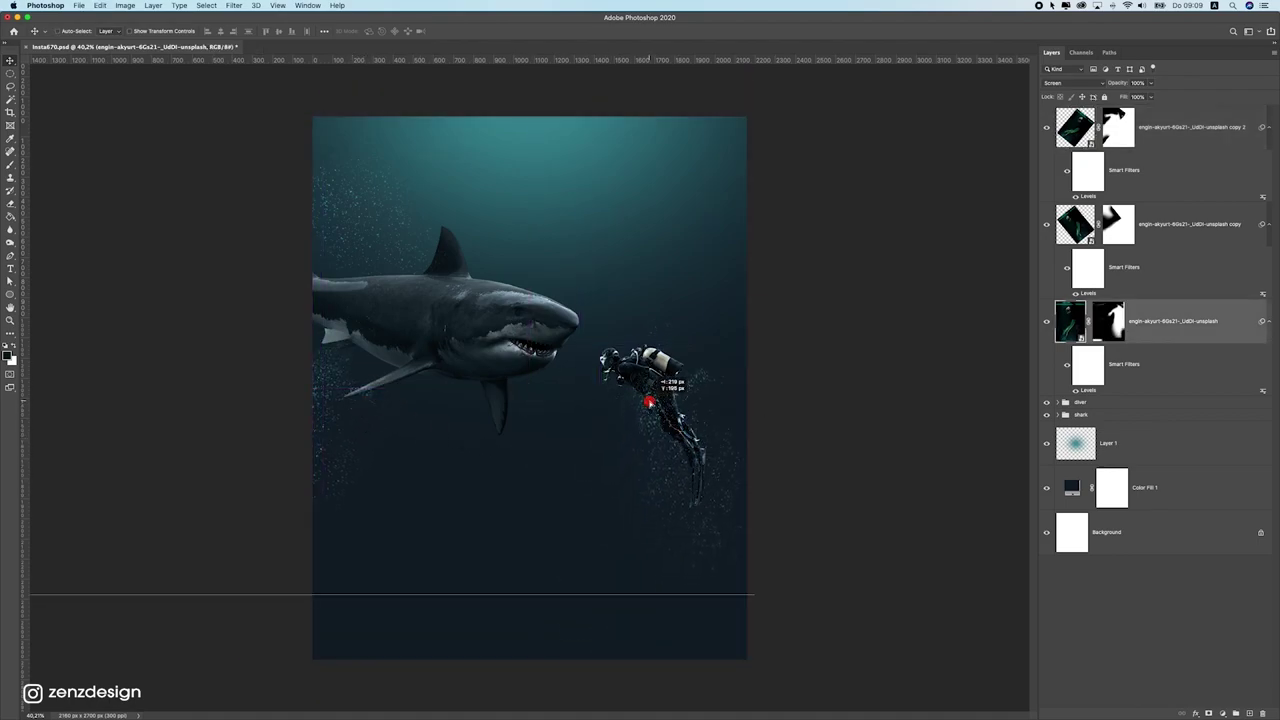
{"action": "left_click_drag", "start_coordinate": [814, 265], "coordinate": [654, 151]}
{"action": "left_click_drag", "start_coordinate": [728, 420], "coordinate": [717, 390]}
{"action": "key", "text": "Return"}
{"action": "key", "text": "super+t"}
{"action": "key", "text": "Return"}
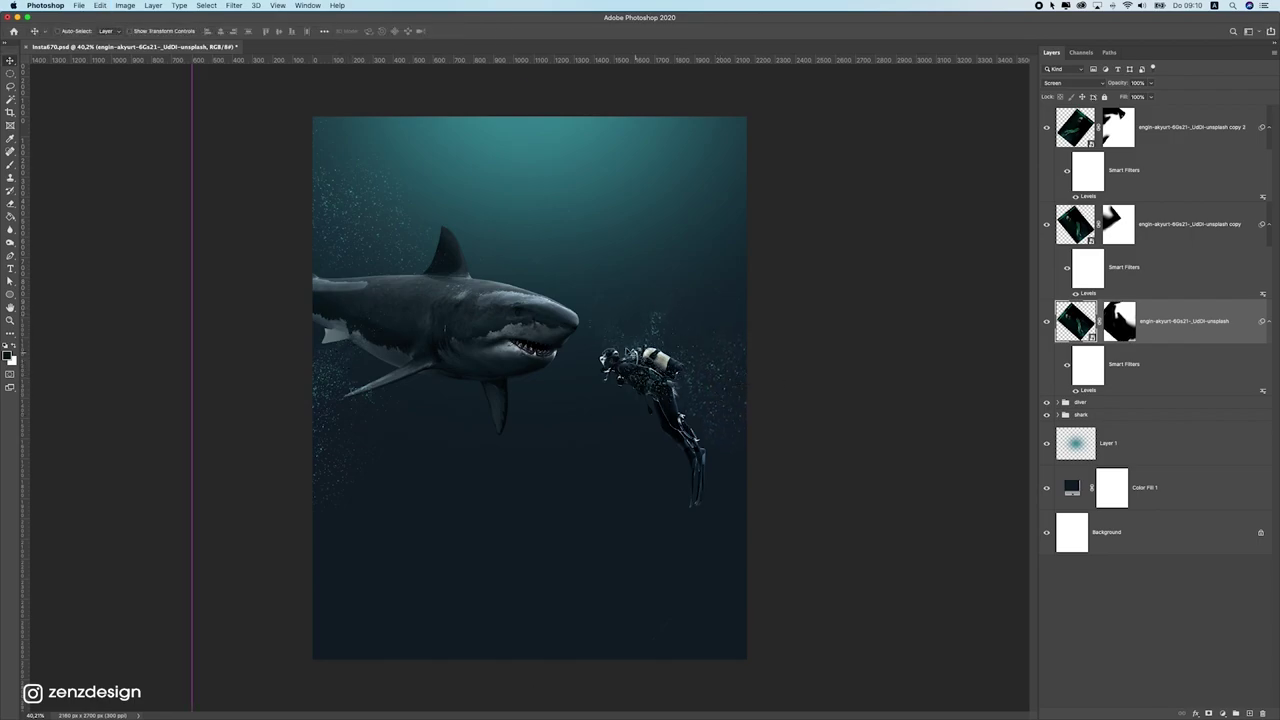
Step: Paint away the particles covering the diver on the original particle layer's mask, using a smaller brush
{"action": "left_click", "coordinate": [10, 166]}
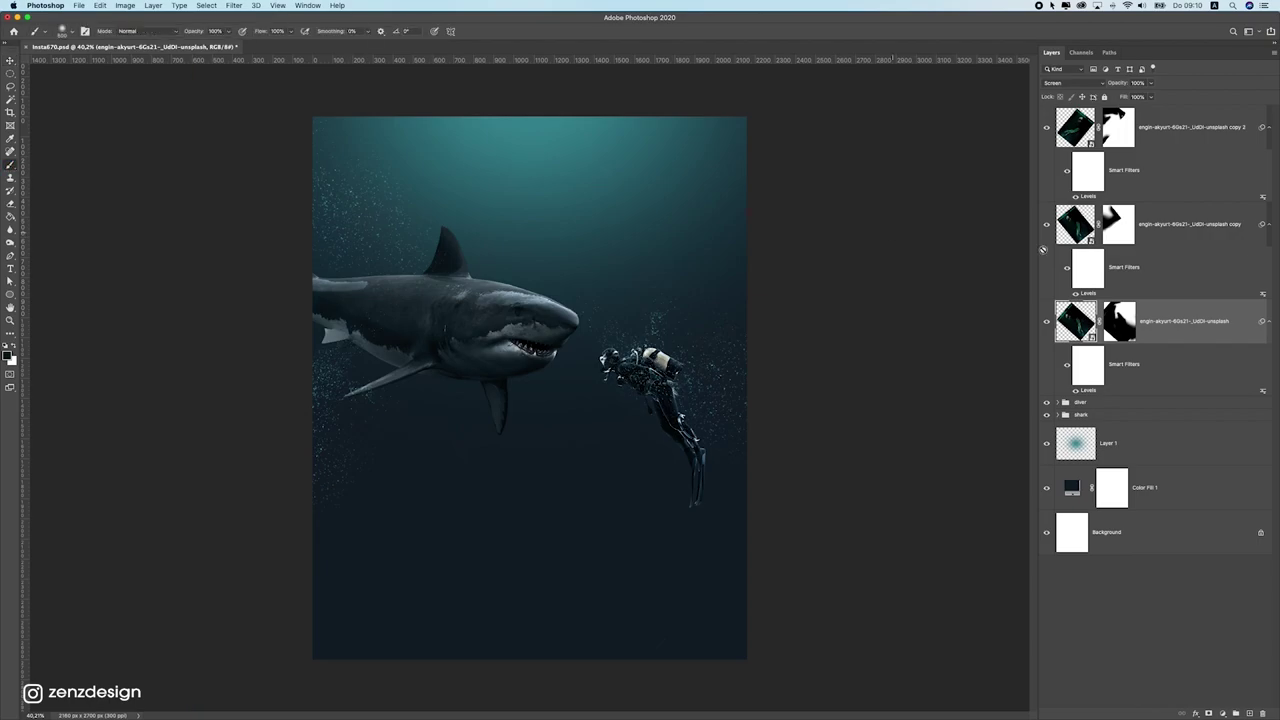
{"action": "left_click", "coordinate": [1119, 321]}
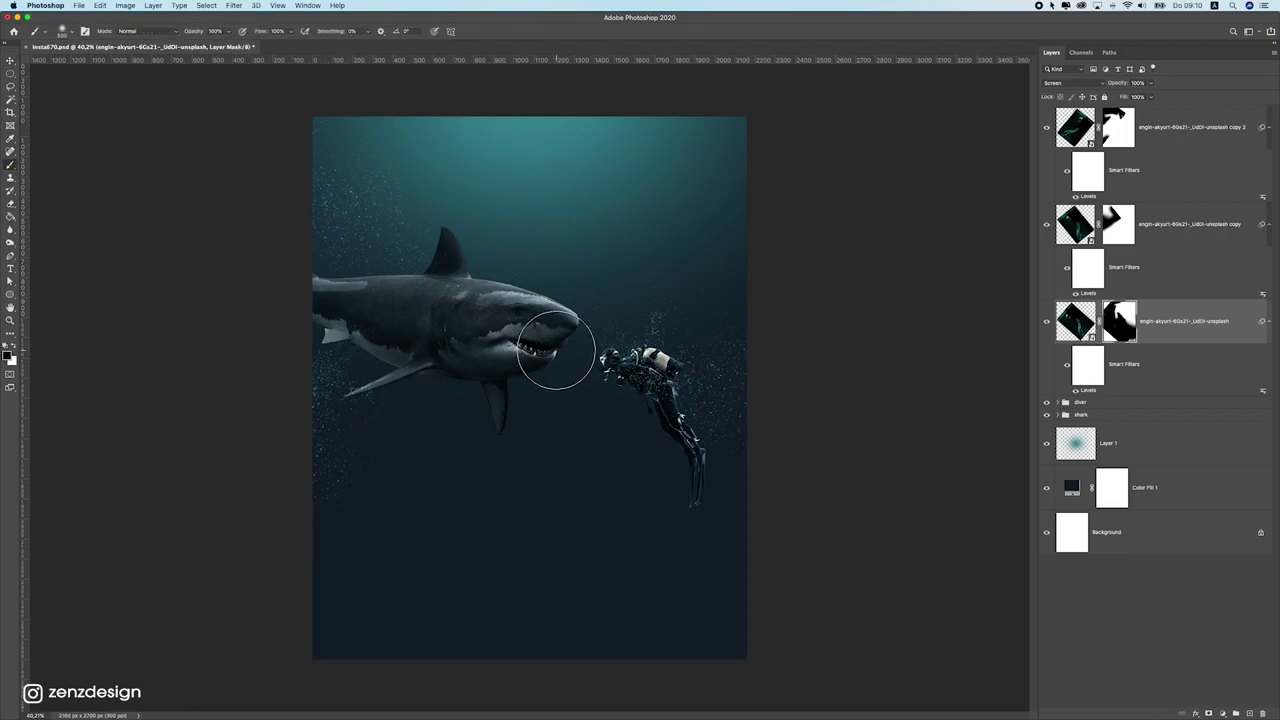
{"action": "key", "text": "bracketleft"}
{"action": "key", "text": "bracketleft"}
{"action": "key", "text": "bracketleft"}
{"action": "mouse_move", "coordinate": [595, 364]}
{"action": "left_mouse_down"}
{"action": "mouse_move", "coordinate": [545, 278]}
{"action": "mouse_move", "coordinate": [659, 423]}
{"action": "mouse_move", "coordinate": [637, 386]}
{"action": "mouse_move", "coordinate": [612, 384]}
{"action": "mouse_move", "coordinate": [623, 443]}
{"action": "mouse_move", "coordinate": [643, 406]}
{"action": "mouse_move", "coordinate": [637, 381]}
{"action": "mouse_move", "coordinate": [659, 412]}
{"action": "mouse_move", "coordinate": [646, 365]}
{"action": "left_mouse_up"}
{"action": "key", "text": "super+z"}
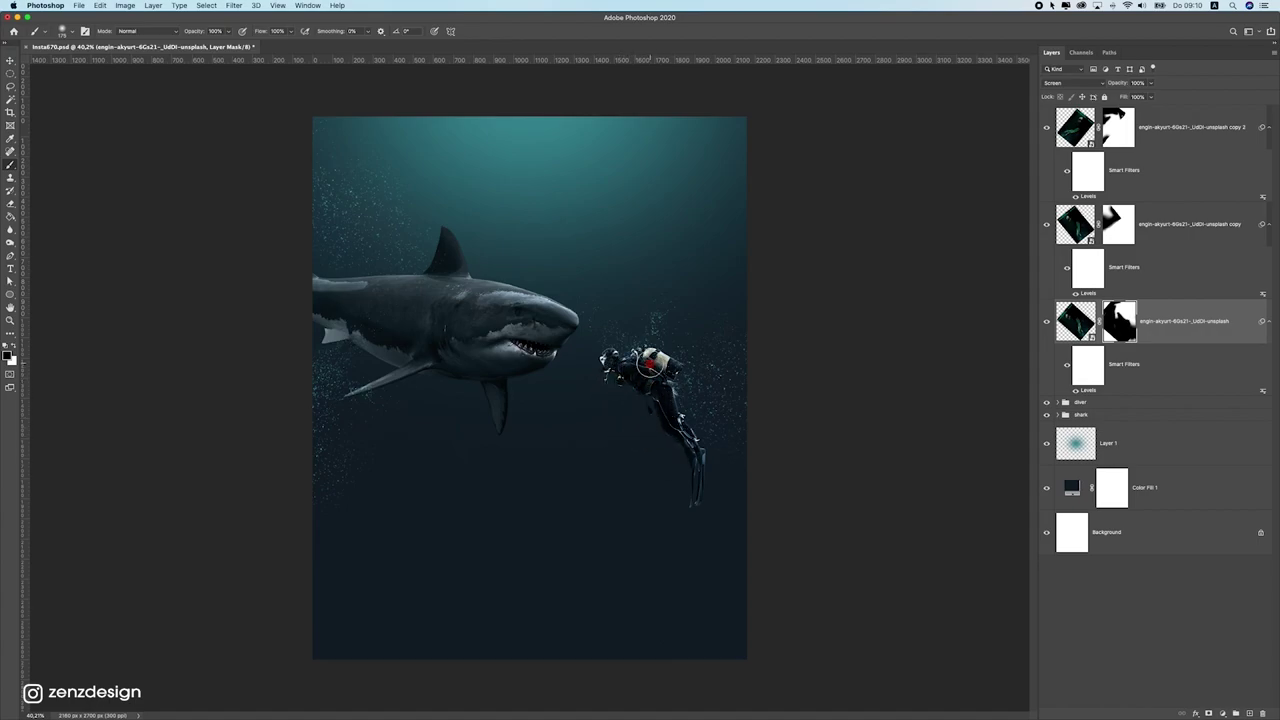
{"action": "scroll", "coordinate": [567, 425], "scroll_direction": "down", "scroll_amount": 5}
{"action": "scroll", "coordinate": [565, 427], "scroll_direction": "up", "scroll_amount": 5}
{"action": "left_click_drag", "start_coordinate": [476, 391], "coordinate": [470, 391]}
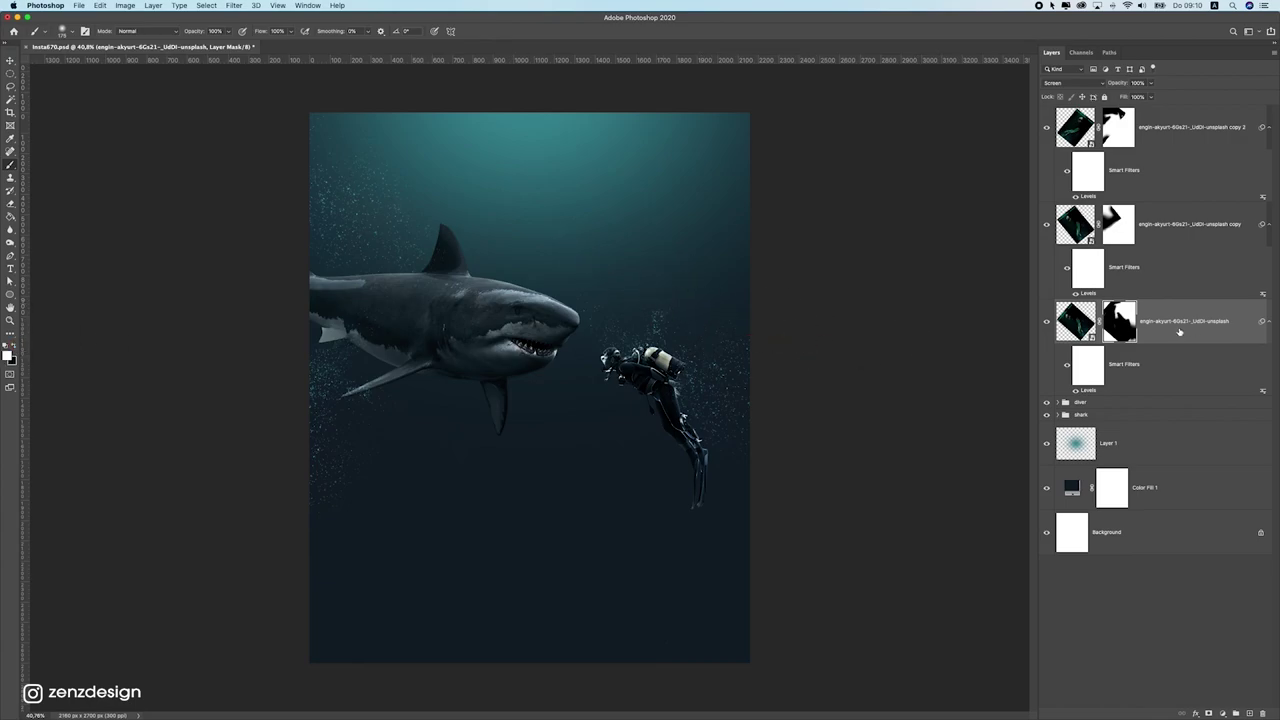
Step: Duplicate the diver's particle layer to intensify the specks around the diver
{"action": "key", "text": "super+j"}
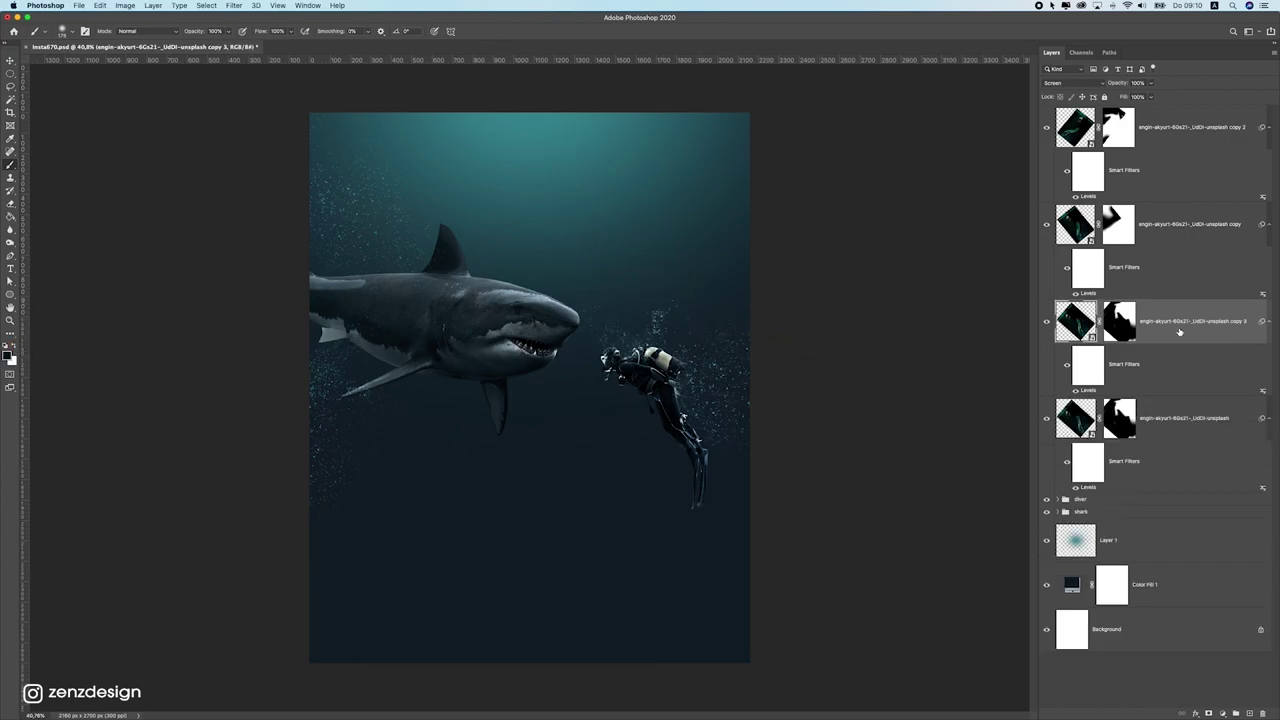
{"action": "scroll", "coordinate": [623, 371], "scroll_direction": "down", "scroll_amount": 5}
{"action": "scroll", "coordinate": [623, 371], "scroll_direction": "up", "scroll_amount": 5}
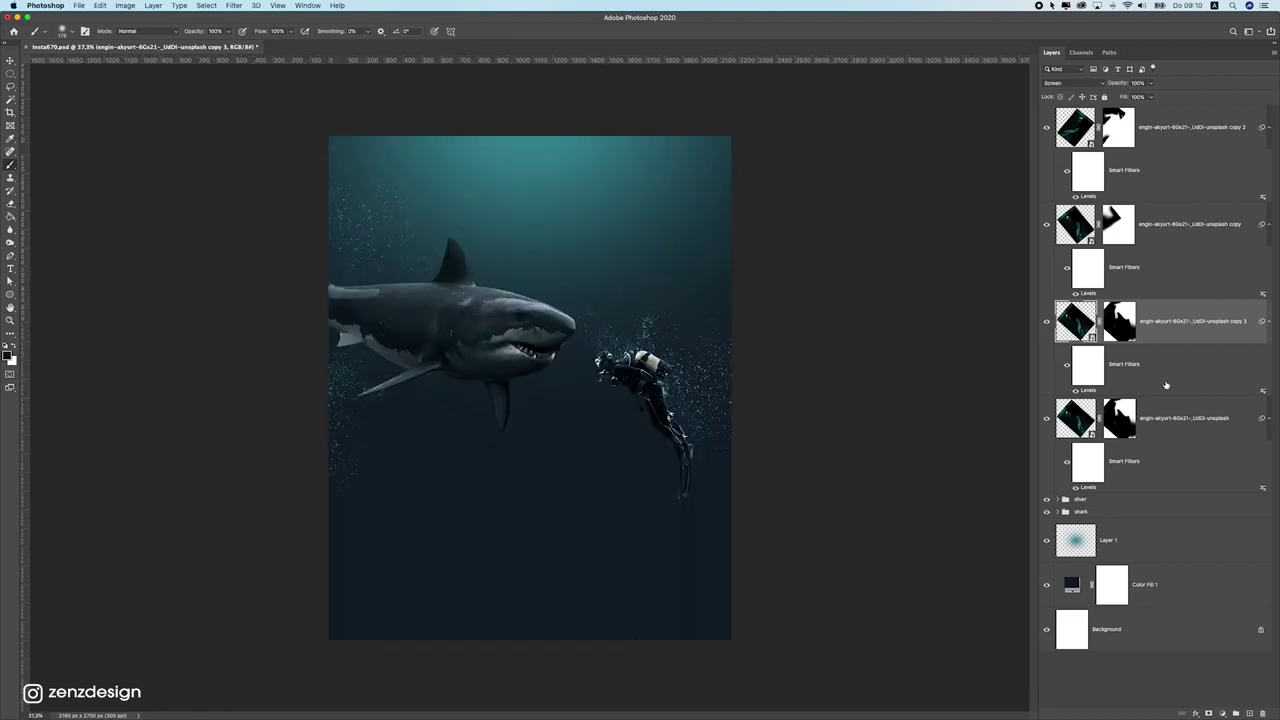
{"action": "left_click", "coordinate": [1139, 268]}
{"action": "scroll", "coordinate": [640, 350], "scroll_direction": "up", "scroll_amount": 2}
{"action": "scroll", "coordinate": [546, 350], "scroll_direction": "down", "scroll_amount": 4}
{"action": "scroll", "coordinate": [535, 360], "scroll_direction": "up", "scroll_amount": 2}
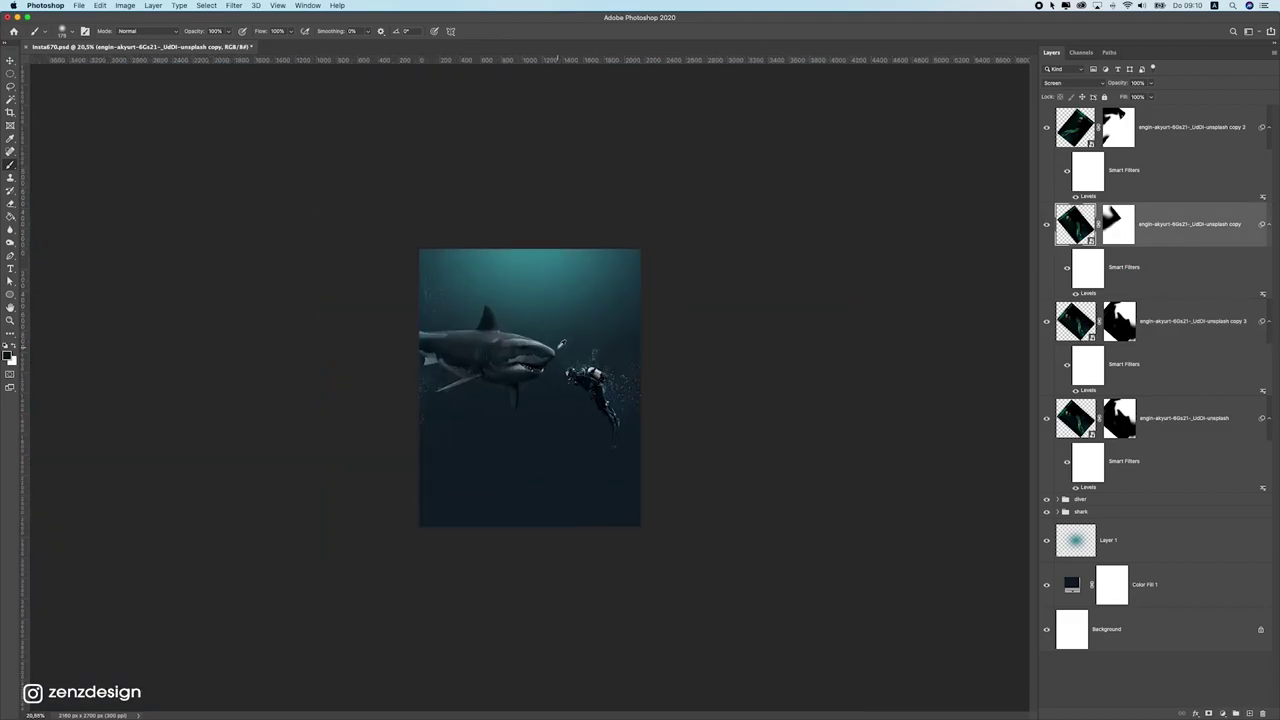
{"action": "scroll", "coordinate": [530, 385], "scroll_direction": "up", "scroll_amount": 2}
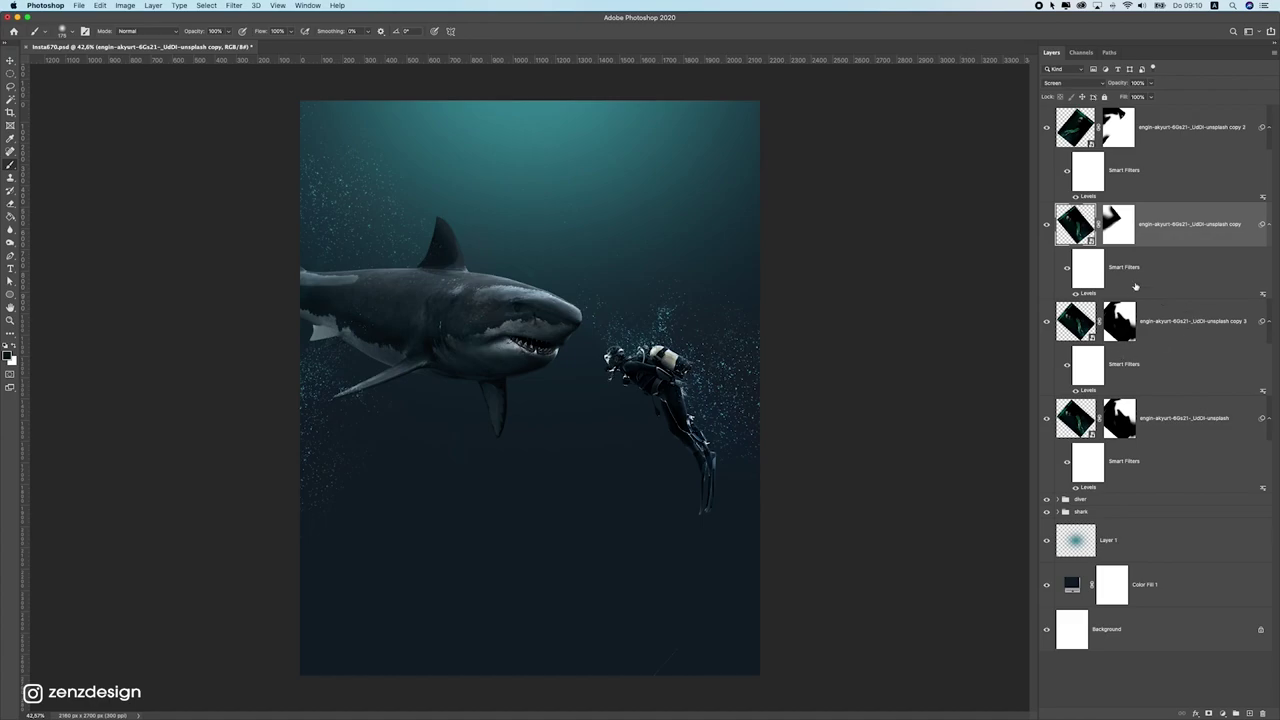
Step: Duplicate the particle layer below the shark's tail end to intensify those specks
{"action": "left_click", "coordinate": [1080, 324]}
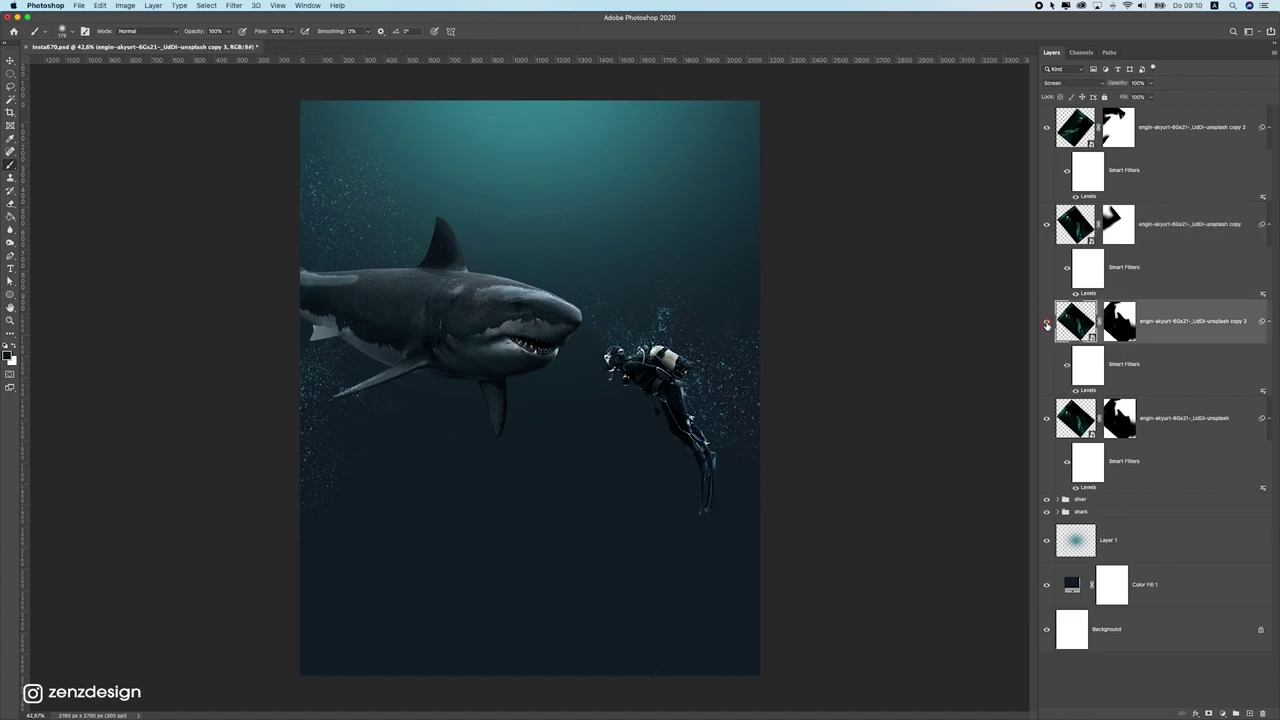
{"action": "left_click", "coordinate": [1060, 428]}
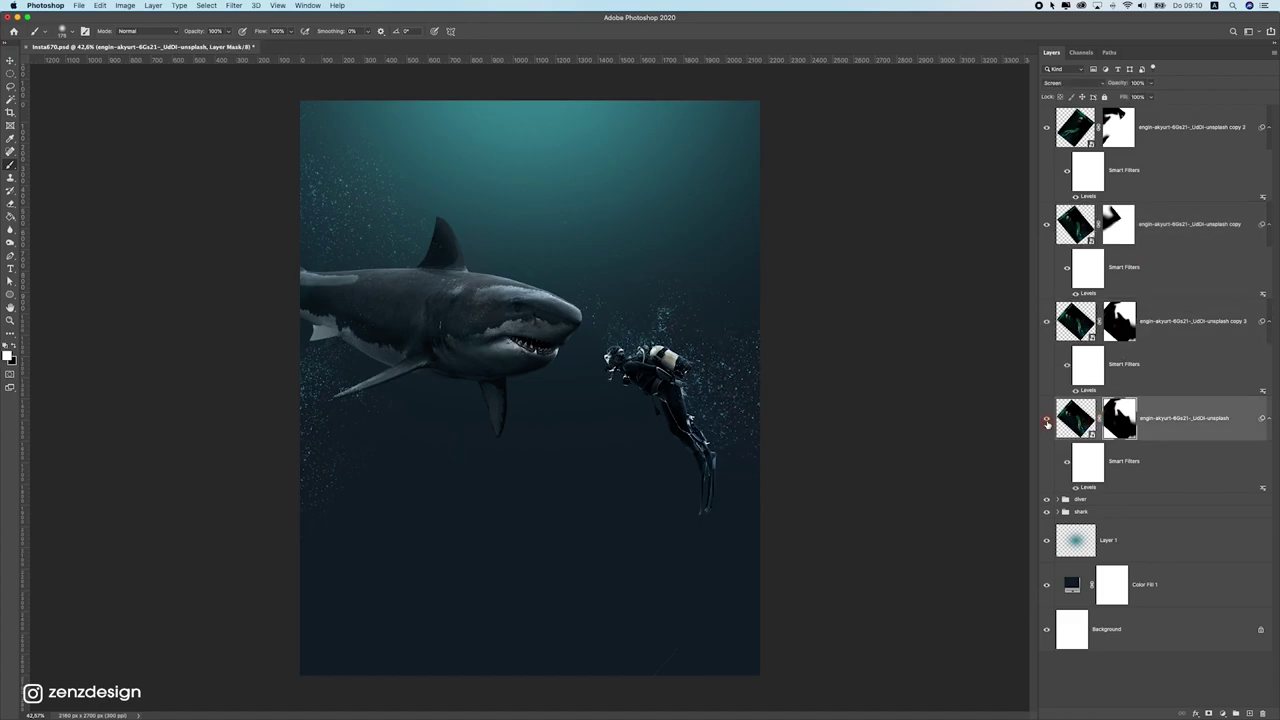
{"action": "left_click", "coordinate": [1117, 133]}
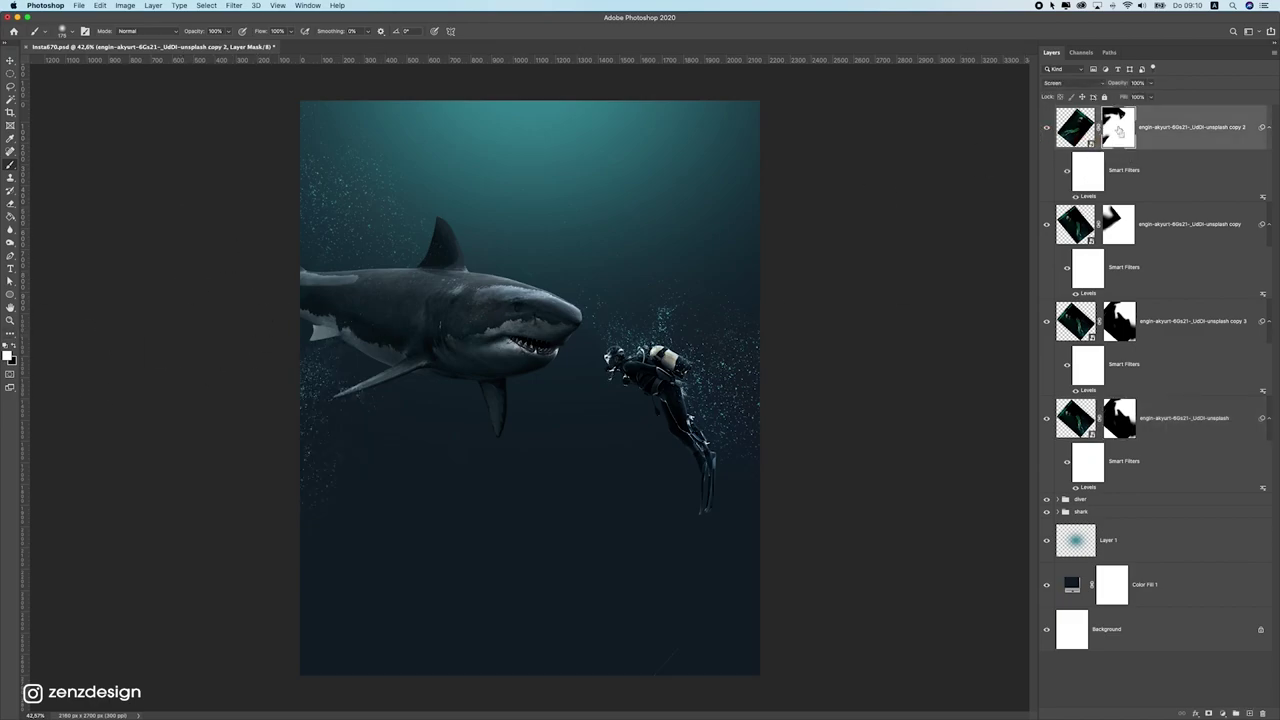
{"action": "key", "text": "super+j"}
{"action": "scroll", "coordinate": [452, 382], "scroll_direction": "down", "scroll_amount": 5}
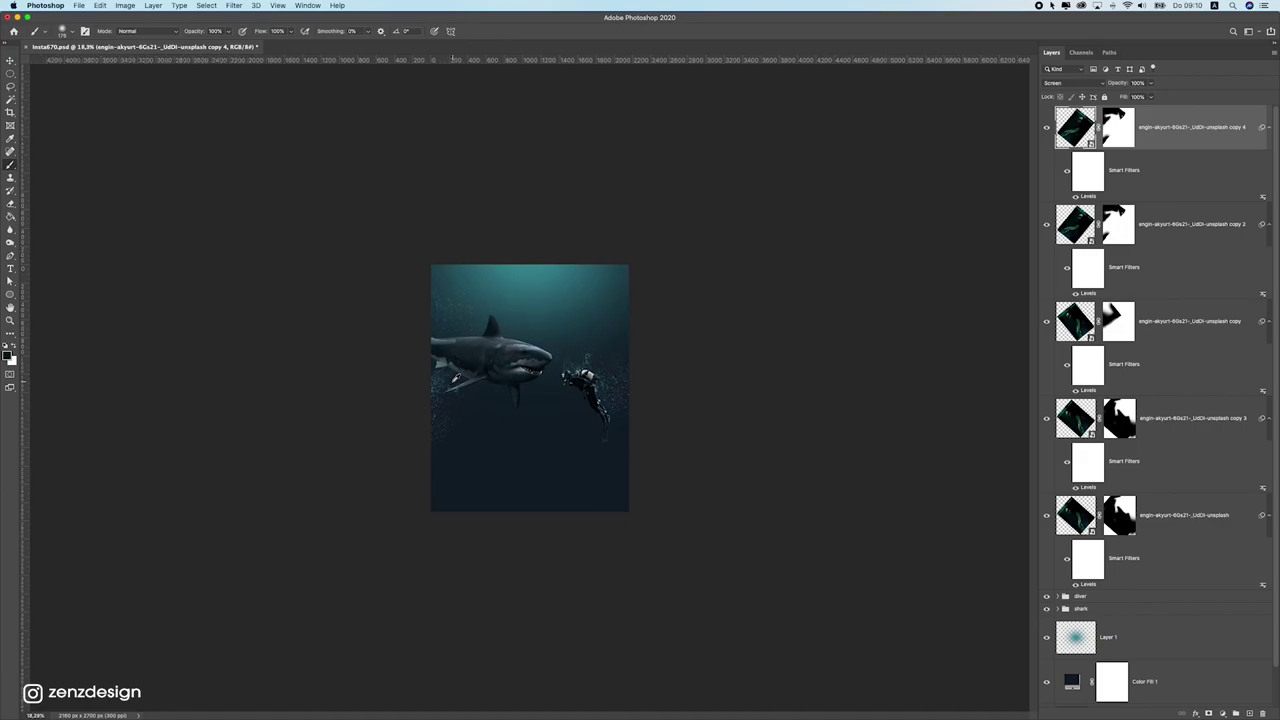
{"action": "scroll", "coordinate": [453, 379], "scroll_direction": "up", "scroll_amount": 3}
{"action": "scroll", "coordinate": [687, 612], "scroll_direction": "up", "scroll_amount": 2}
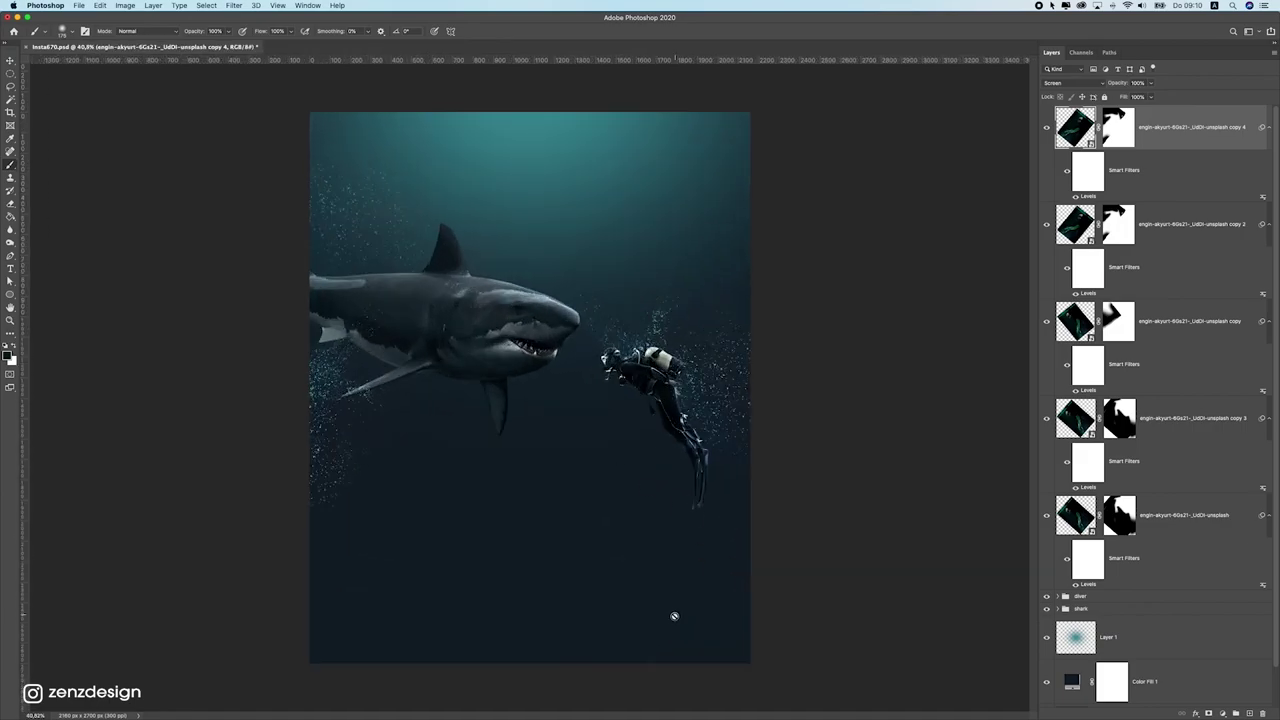
Step: Paint black over the stray edge line near the canvas bottom on the masks of both diver particle layers
{"action": "scroll", "coordinate": [672, 620], "scroll_direction": "up", "scroll_amount": 5}
{"action": "scroll", "coordinate": [683, 609], "scroll_direction": "down", "scroll_amount": 1}
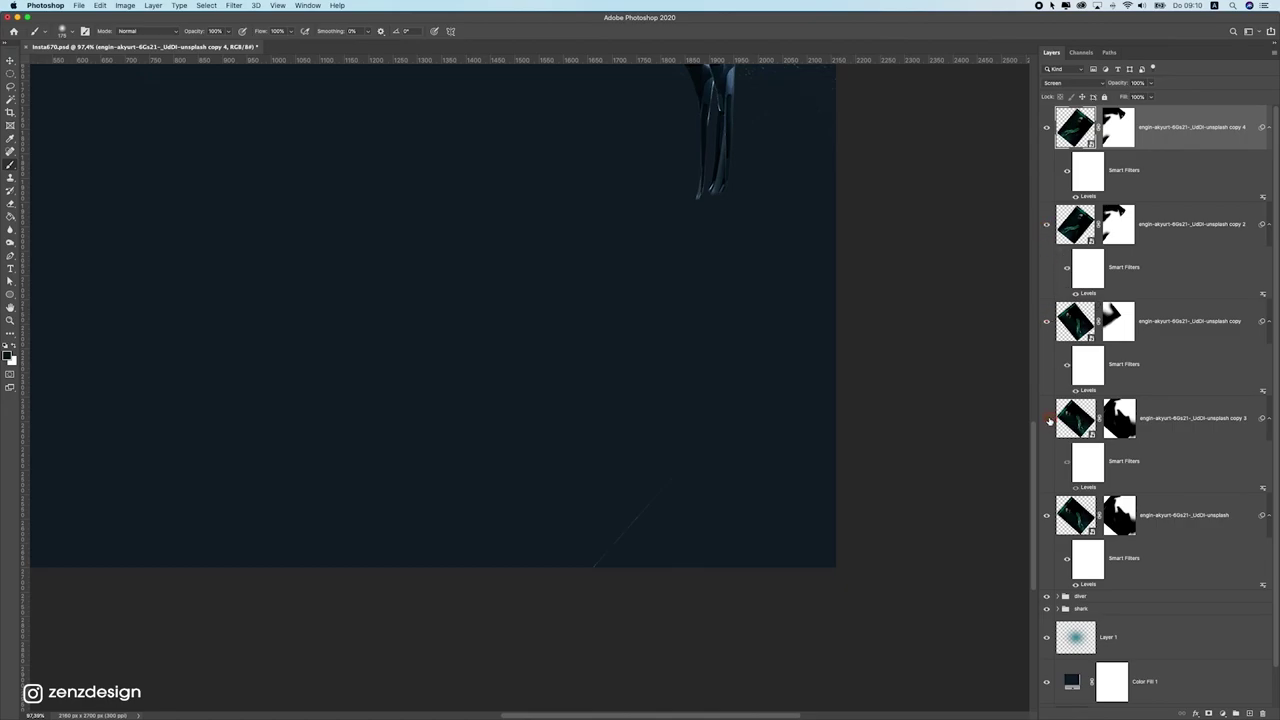
{"action": "left_click", "coordinate": [1121, 425]}
{"action": "left_click_drag", "start_coordinate": [563, 549], "coordinate": [650, 518]}
{"action": "key", "text": "super+z"}
{"action": "left_click", "coordinate": [14, 347]}
{"action": "mouse_move", "coordinate": [755, 553]}
{"action": "left_mouse_down"}
{"action": "mouse_move", "coordinate": [656, 512]}
{"action": "mouse_move", "coordinate": [793, 485]}
{"action": "left_mouse_up"}
{"action": "left_click", "coordinate": [1119, 515]}
{"action": "mouse_move", "coordinate": [577, 470]}
{"action": "left_mouse_down"}
{"action": "mouse_move", "coordinate": [675, 472]}
{"action": "mouse_move", "coordinate": [661, 529]}
{"action": "mouse_move", "coordinate": [643, 391]}
{"action": "left_mouse_up"}
Step: Change the area surrounding the canvas to black
{"action": "scroll", "coordinate": [630, 370], "scroll_direction": "down", "scroll_amount": 10}
{"action": "scroll", "coordinate": [590, 391], "scroll_direction": "up", "scroll_amount": 5}
{"action": "right_click", "coordinate": [798, 275]}
{"action": "left_click", "coordinate": [812, 290]}
Step: Clean up leftover traces below the shark on the mask of the second particle layer from the top
{"action": "scroll", "coordinate": [406, 421], "scroll_direction": "up", "scroll_amount": 2}
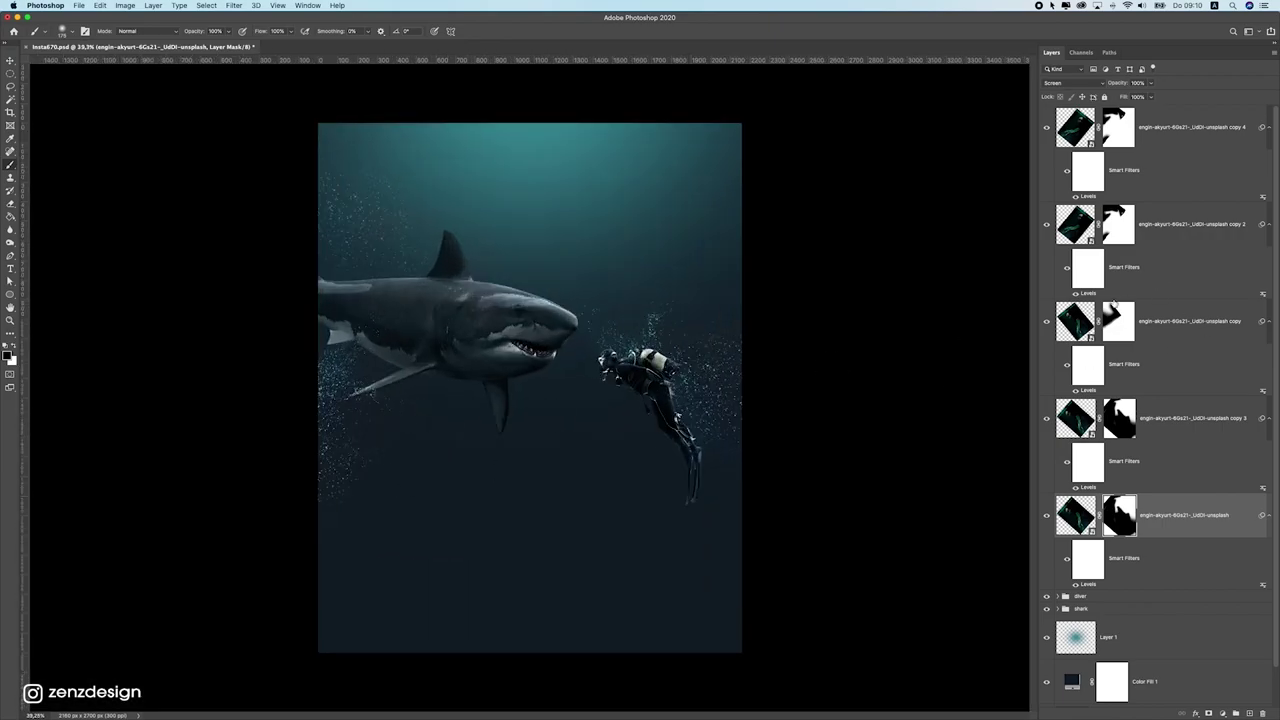
{"action": "scroll", "coordinate": [276, 468], "scroll_direction": "up", "scroll_amount": 1}
{"action": "scroll", "coordinate": [316, 527], "scroll_direction": "up", "scroll_amount": 2}
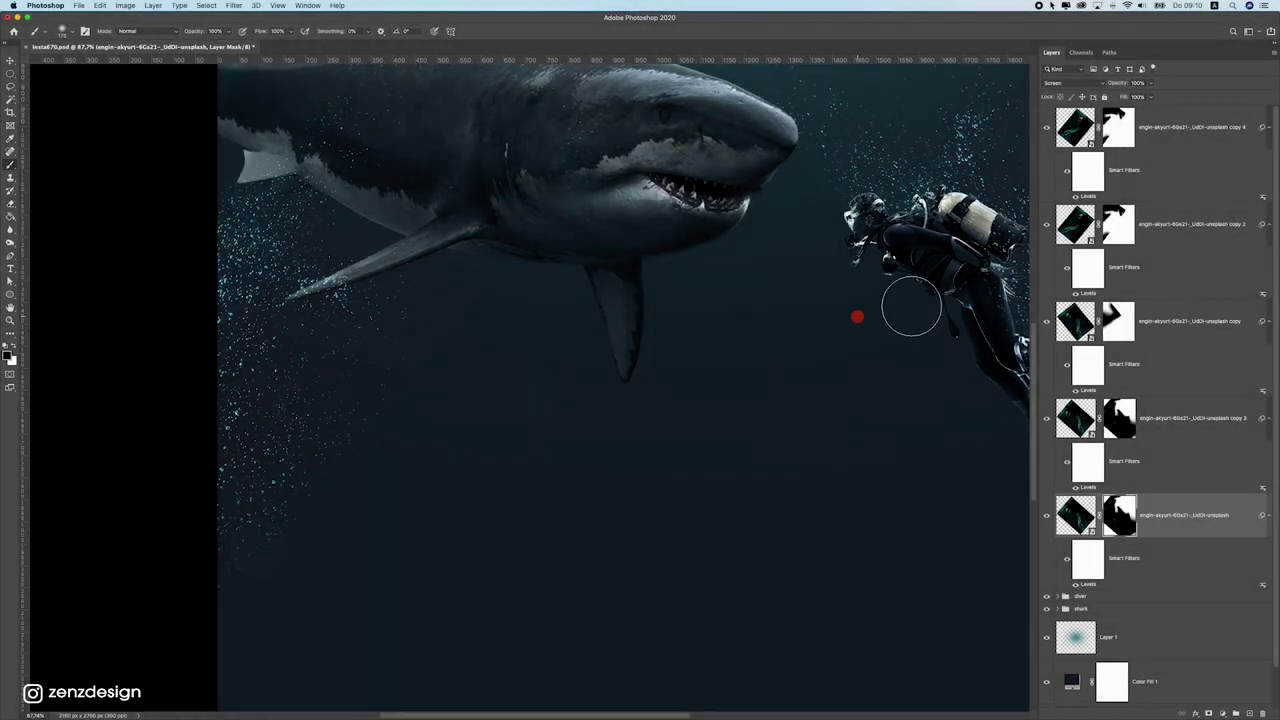
{"action": "left_click", "coordinate": [1115, 231]}
{"action": "left_click", "coordinate": [1047, 226]}
{"action": "left_click", "coordinate": [1047, 226]}
{"action": "mouse_move", "coordinate": [691, 428]}
{"action": "left_mouse_down"}
{"action": "mouse_move", "coordinate": [201, 609]}
{"action": "mouse_move", "coordinate": [520, 327]}
{"action": "mouse_move", "coordinate": [237, 568]}
{"action": "mouse_move", "coordinate": [652, 302]}
{"action": "left_mouse_up"}
Step: Mask out the lowest specks beneath the shark's tail on the topmost particle layer and view the whole composition
{"action": "left_click", "coordinate": [1120, 128]}
{"action": "mouse_move", "coordinate": [374, 474]}
{"action": "left_mouse_down"}
{"action": "mouse_move", "coordinate": [311, 488]}
{"action": "mouse_move", "coordinate": [520, 354]}
{"action": "mouse_move", "coordinate": [169, 632]}
{"action": "left_mouse_up"}
{"action": "left_click_drag", "start_coordinate": [494, 330], "coordinate": [229, 513]}
{"action": "scroll", "coordinate": [303, 606], "scroll_direction": "down", "scroll_amount": 10}
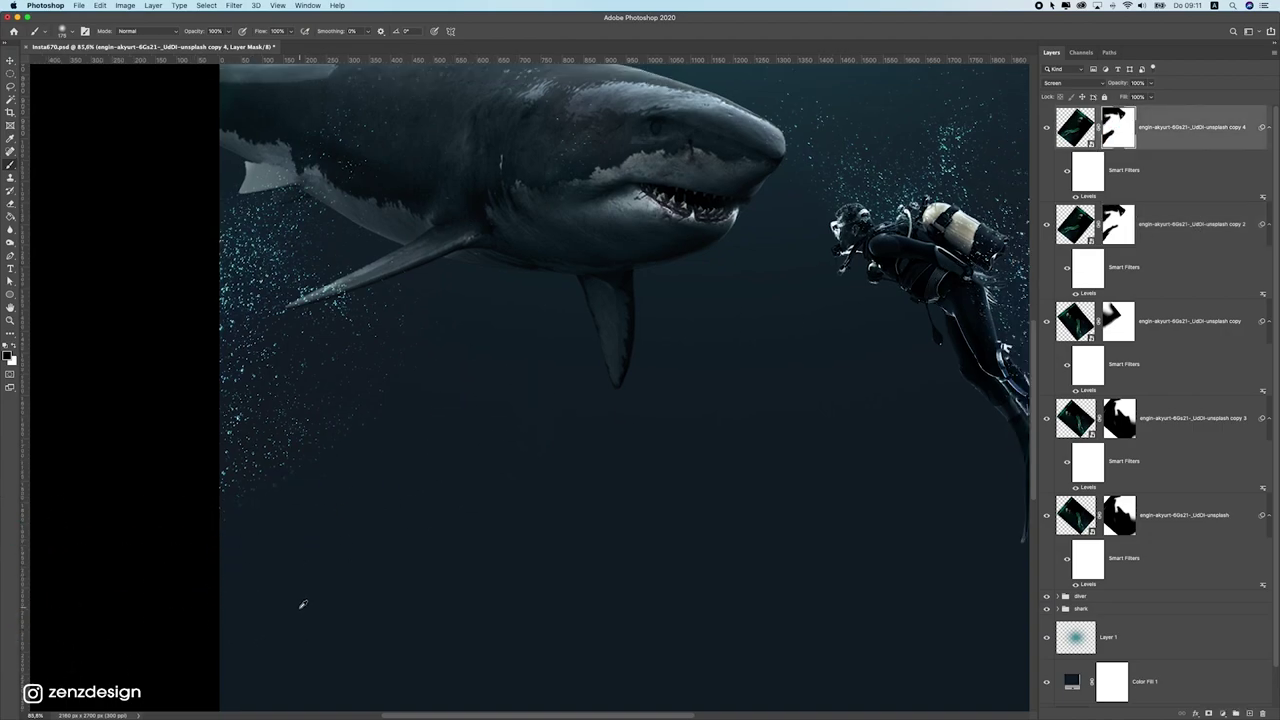
{"action": "scroll", "coordinate": [560, 424], "scroll_direction": "up", "scroll_amount": 10}
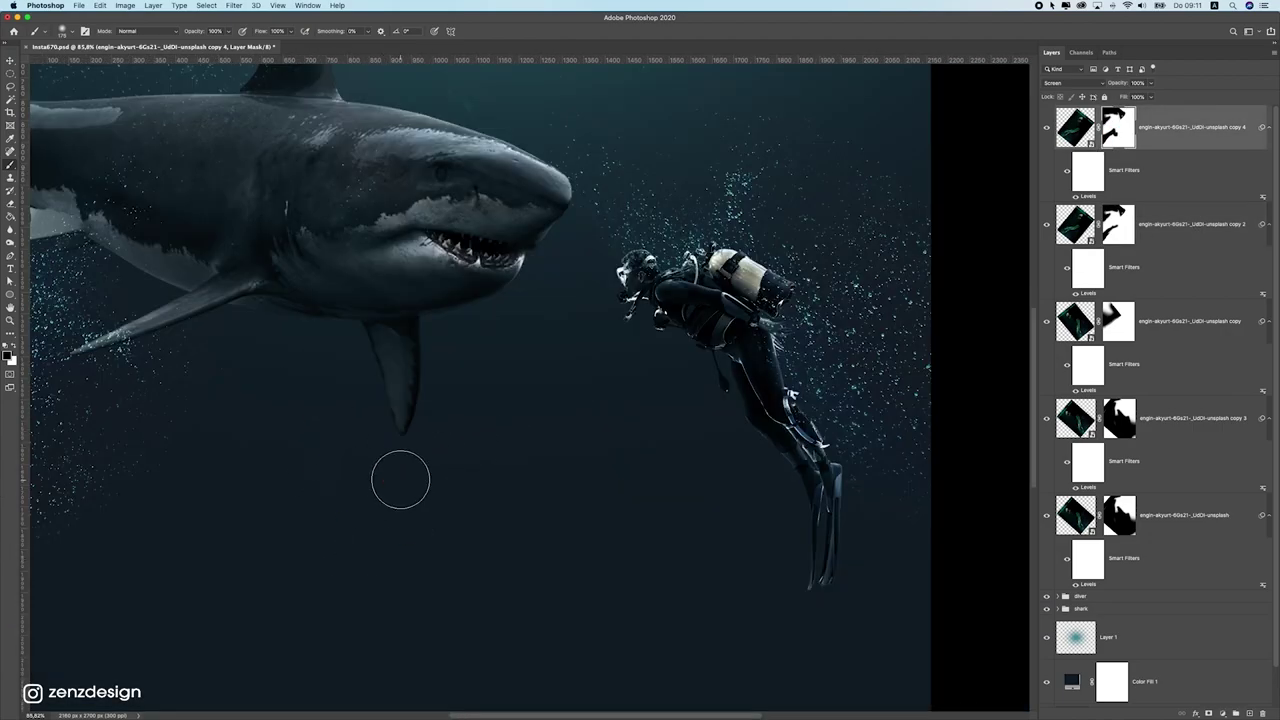
{"action": "key", "text": "super+0"}
{"action": "left_click", "coordinate": [1122, 229]}
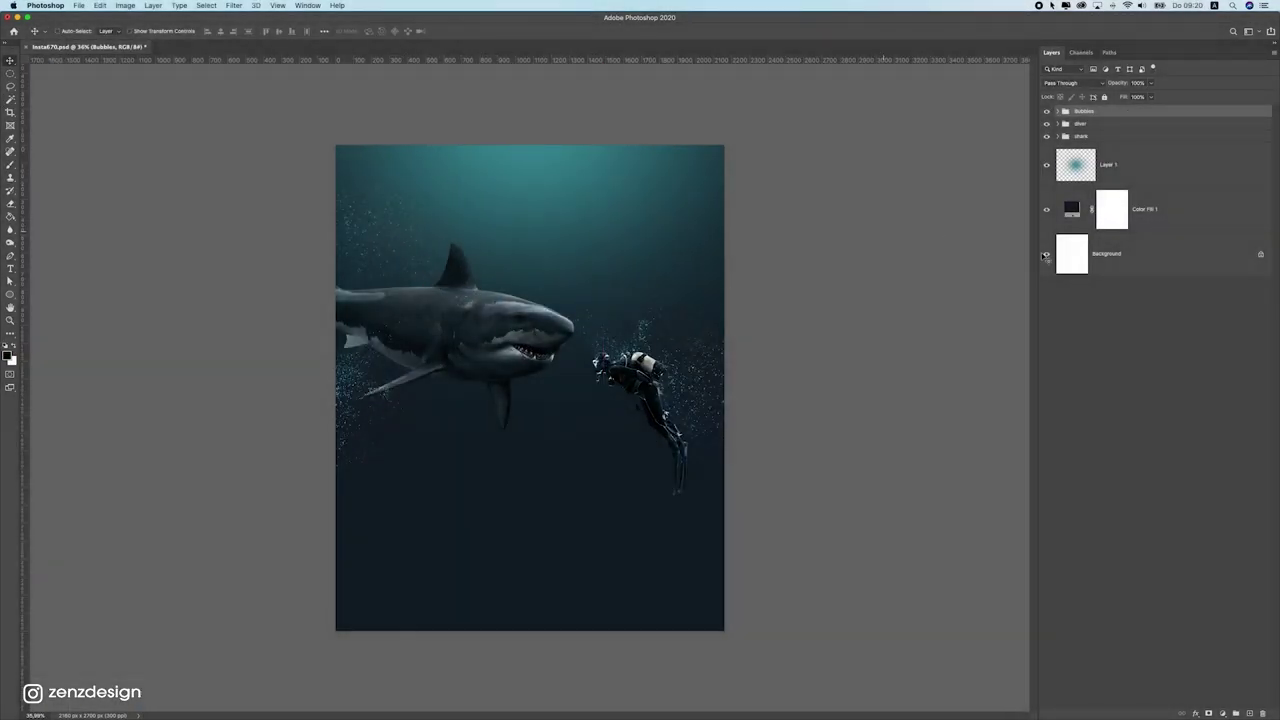
Step: Add a new layer above all groups and paint one large soft white spot above the shark's back
{"action": "left_click", "coordinate": [1249, 713]}
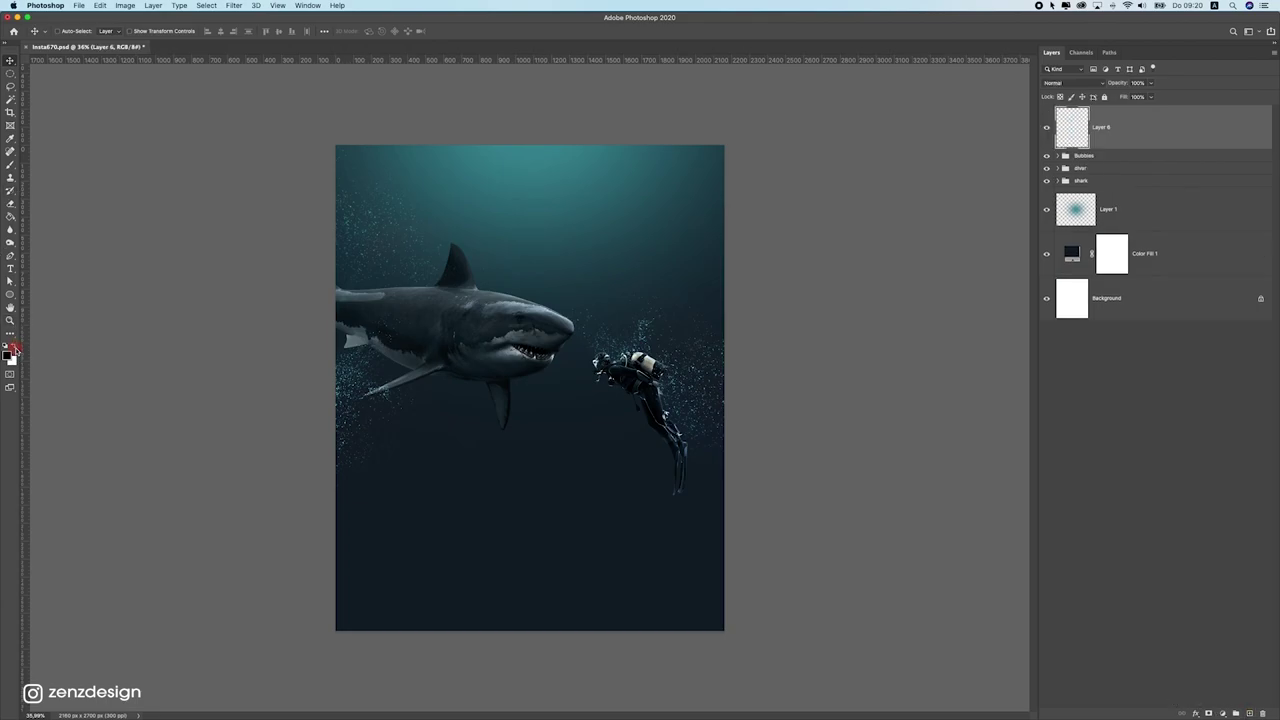
{"action": "left_click", "coordinate": [10, 166]}
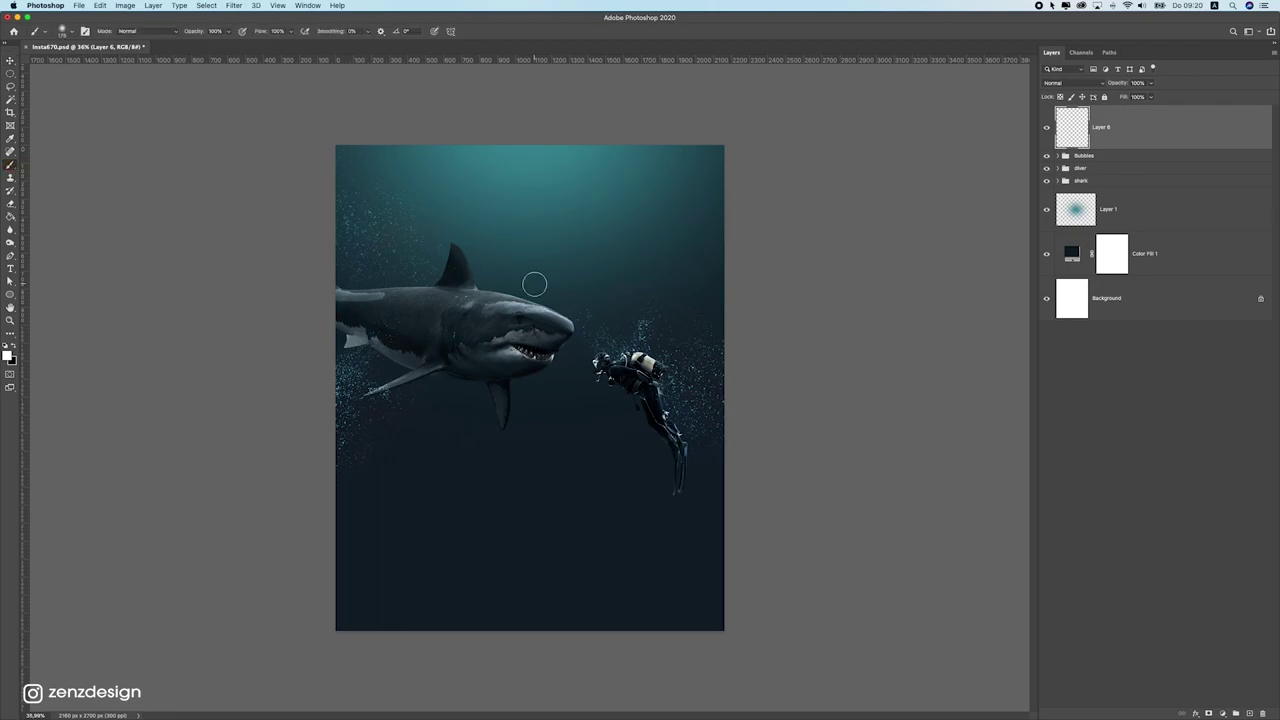
{"action": "key", "text": "bracketright"}
{"action": "key", "text": "bracketright"}
{"action": "key", "text": "bracketright"}
{"action": "key", "text": "bracketright"}
{"action": "left_click", "coordinate": [526, 280]}
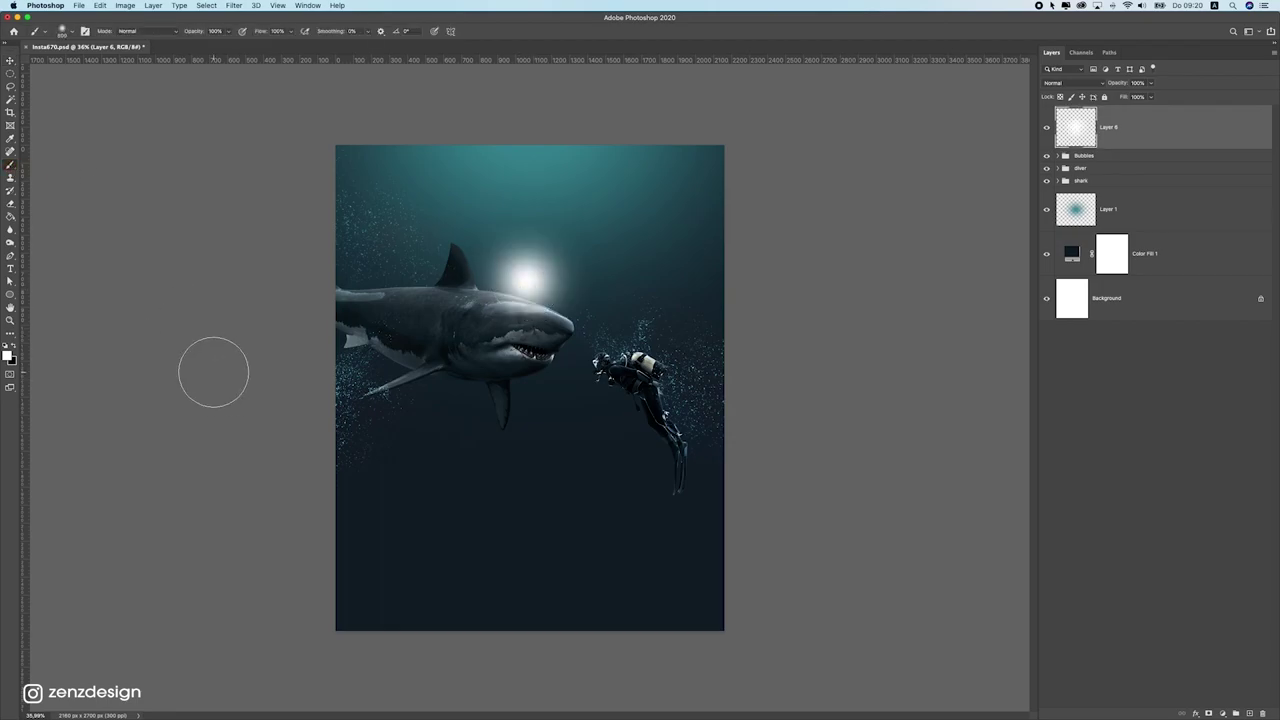
Step: Stretch and rotate the white spot into a slanted light beam descending from the canvas's upper edge to the shark
{"action": "left_click", "coordinate": [10, 61]}
{"action": "left_click_drag", "start_coordinate": [569, 298], "coordinate": [560, 261]}
{"action": "key", "text": "super+t"}
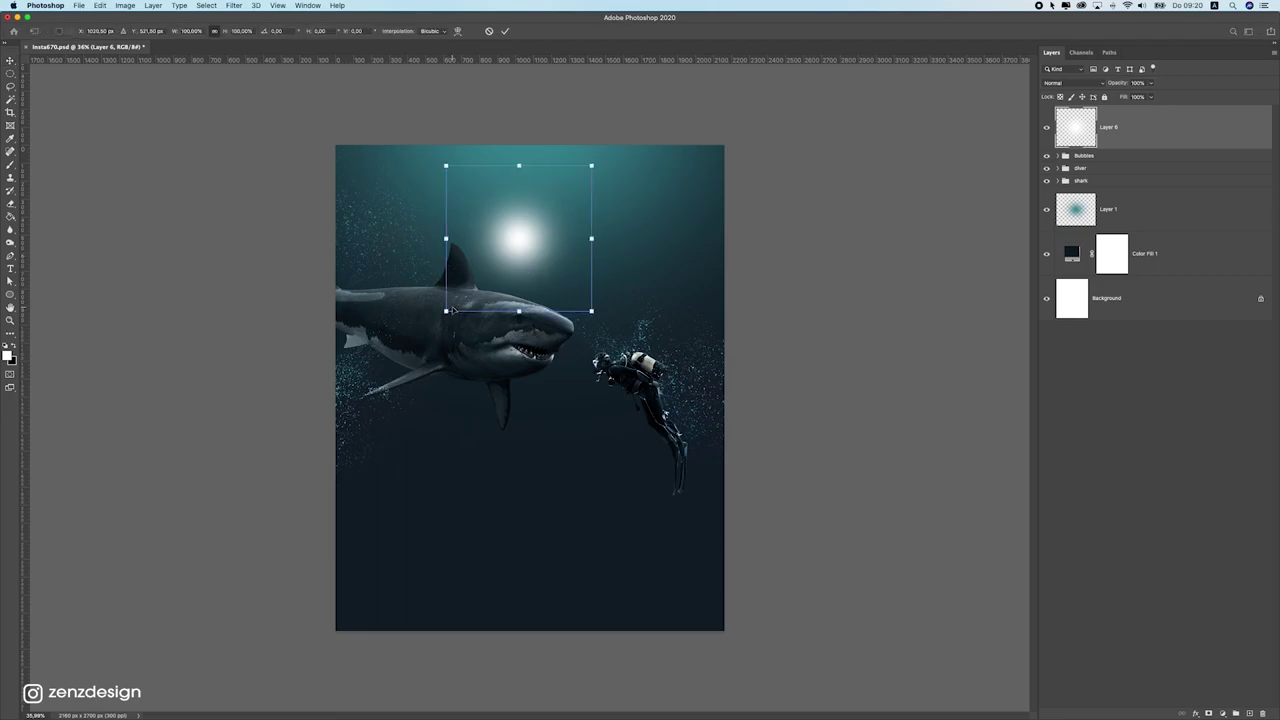
{"action": "left_click_drag", "start_coordinate": [447, 313], "coordinate": [254, 716]}
{"action": "left_click_drag", "start_coordinate": [543, 252], "coordinate": [572, 159]}
{"action": "mouse_move", "coordinate": [635, 207]}
{"action": "left_mouse_down"}
{"action": "mouse_move", "coordinate": [529, 523]}
{"action": "mouse_move", "coordinate": [446, 586]}
{"action": "mouse_move", "coordinate": [309, 646]}
{"action": "mouse_move", "coordinate": [366, 657]}
{"action": "mouse_move", "coordinate": [390, 618]}
{"action": "left_mouse_up"}
{"action": "left_click_drag", "start_coordinate": [455, 370], "coordinate": [542, 180]}
{"action": "left_click_drag", "start_coordinate": [431, 421], "coordinate": [527, 247]}
{"action": "key", "text": "Return"}
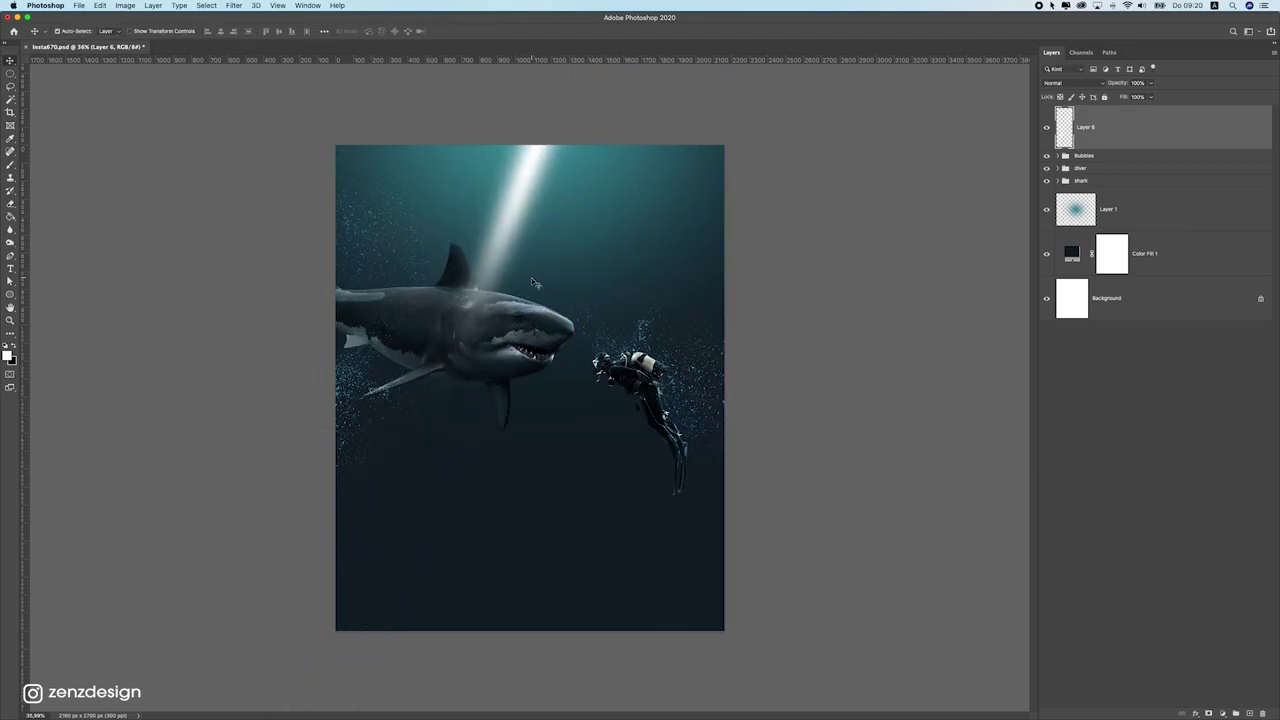
Step: Narrow the light beam and extend it down across the shark's head
{"action": "key", "text": "ctrl+t"}
{"action": "left_click_drag", "start_coordinate": [630, 188], "coordinate": [634, 289]}
{"action": "left_click_drag", "start_coordinate": [771, 106], "coordinate": [678, 94]}
{"action": "key", "text": "Return"}
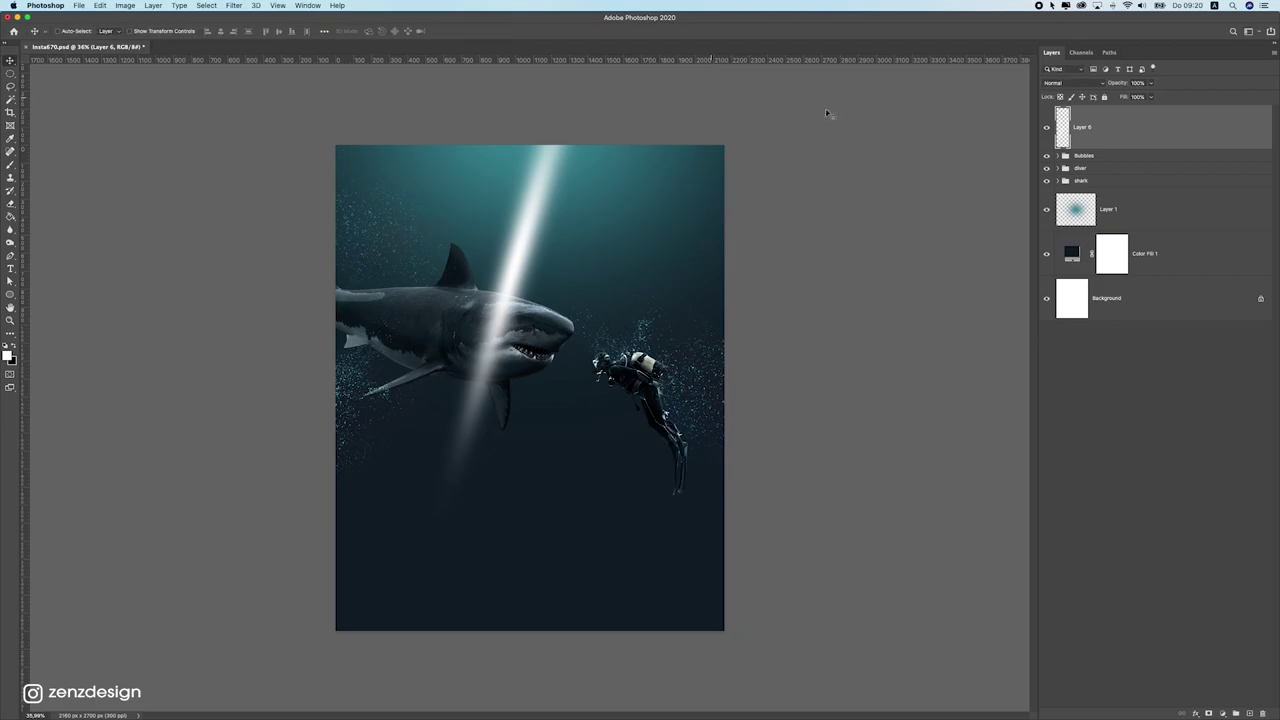
Step: Set the beam layer's blend mode to Overlay and tilt the beam down toward the diver
{"action": "left_click", "coordinate": [1066, 82]}
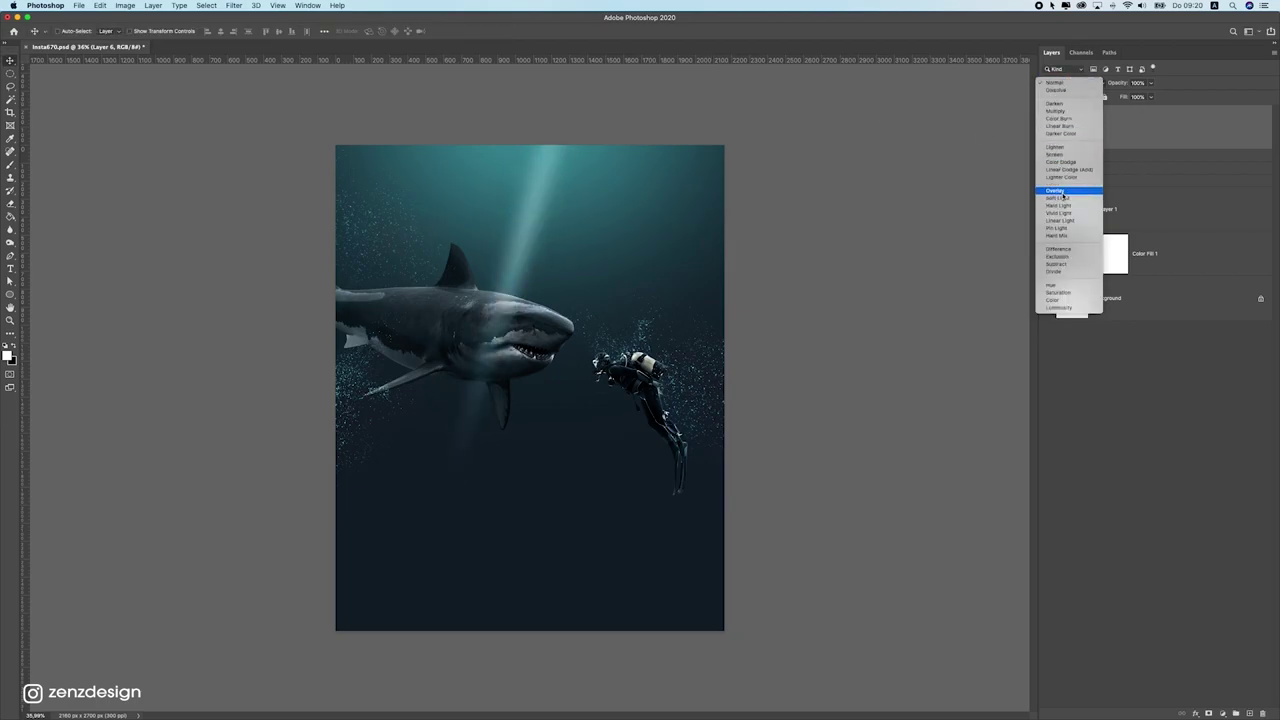
{"action": "key", "text": "super+t"}
{"action": "left_click_drag", "start_coordinate": [762, 280], "coordinate": [798, 201]}
{"action": "left_click_drag", "start_coordinate": [613, 277], "coordinate": [580, 428]}
{"action": "left_click_drag", "start_coordinate": [655, 141], "coordinate": [606, 168]}
{"action": "left_click_drag", "start_coordinate": [620, 468], "coordinate": [617, 283]}
{"action": "key", "text": "Return"}
{"action": "key", "text": "super+t"}
{"action": "key", "text": "Return"}
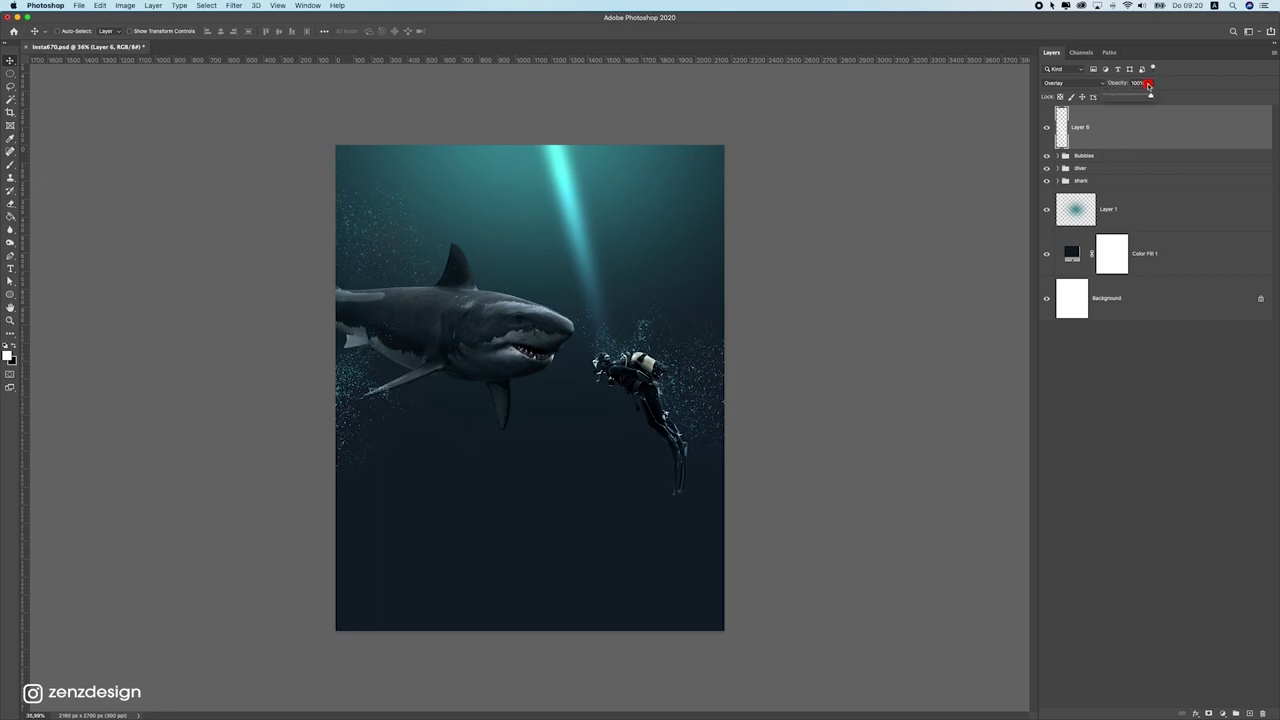
Step: Lower the beam layer's opacity to 23% and turn the beam upright in the water above the diver
{"action": "mouse_move", "coordinate": [1121, 94]}
{"action": "left_mouse_down"}
{"action": "mouse_move", "coordinate": [1106, 97]}
{"action": "mouse_move", "coordinate": [1118, 96]}
{"action": "left_mouse_up"}
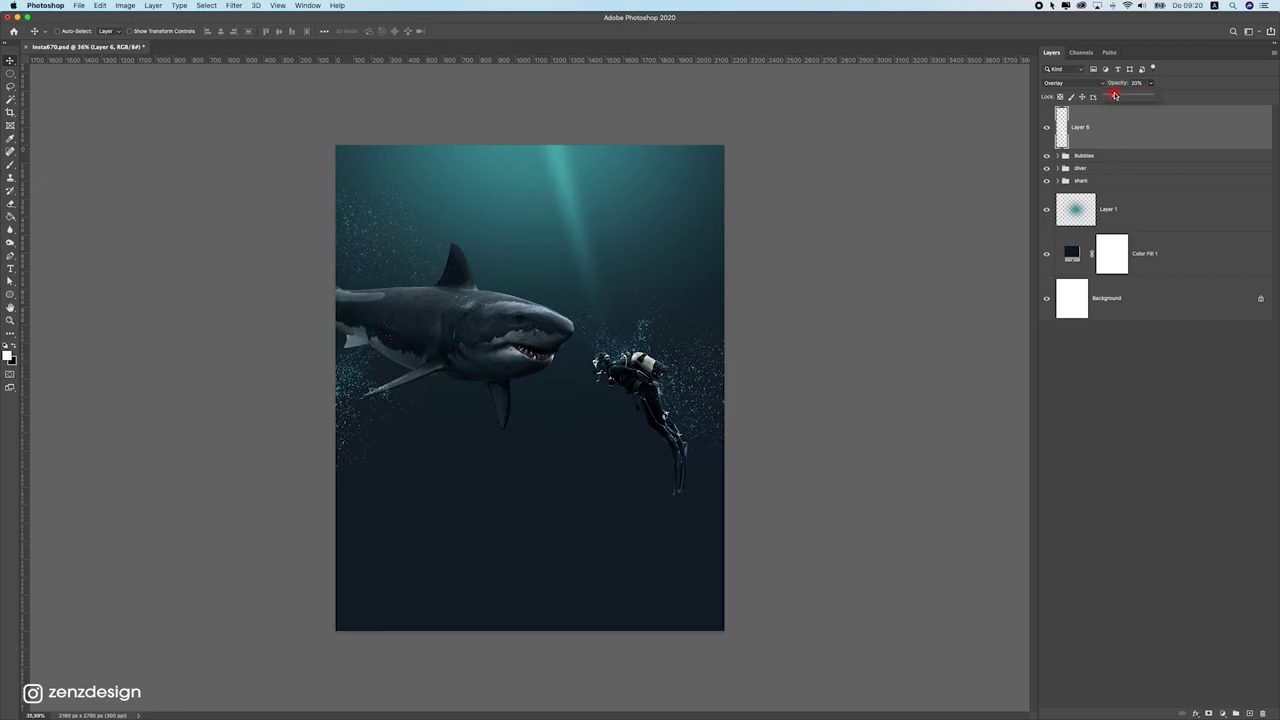
{"action": "left_click_drag", "start_coordinate": [630, 235], "coordinate": [622, 269]}
{"action": "key", "text": "super+t"}
{"action": "left_click_drag", "start_coordinate": [702, 242], "coordinate": [693, 296]}
{"action": "left_click_drag", "start_coordinate": [536, 247], "coordinate": [588, 288]}
{"action": "key", "text": "Return"}
{"action": "left_click_drag", "start_coordinate": [598, 243], "coordinate": [618, 263]}
Step: Duplicate the light beam, adjust the copy's shape, and place it beside the original
{"action": "key", "text": "super+j"}
{"action": "left_click_drag", "start_coordinate": [720, 350], "coordinate": [675, 322]}
{"action": "key", "text": "super+t"}
{"action": "left_click_drag", "start_coordinate": [683, 241], "coordinate": [675, 257]}
{"action": "key", "text": "Return"}
{"action": "left_click_drag", "start_coordinate": [548, 220], "coordinate": [626, 240]}
Step: Make two more beam copies and space them side by side above the shark's head
{"action": "key", "text": "super+j"}
{"action": "key", "text": "super+t"}
{"action": "key", "text": "Return"}
{"action": "left_click_drag", "start_coordinate": [549, 242], "coordinate": [544, 242]}
{"action": "key", "text": "super+j"}
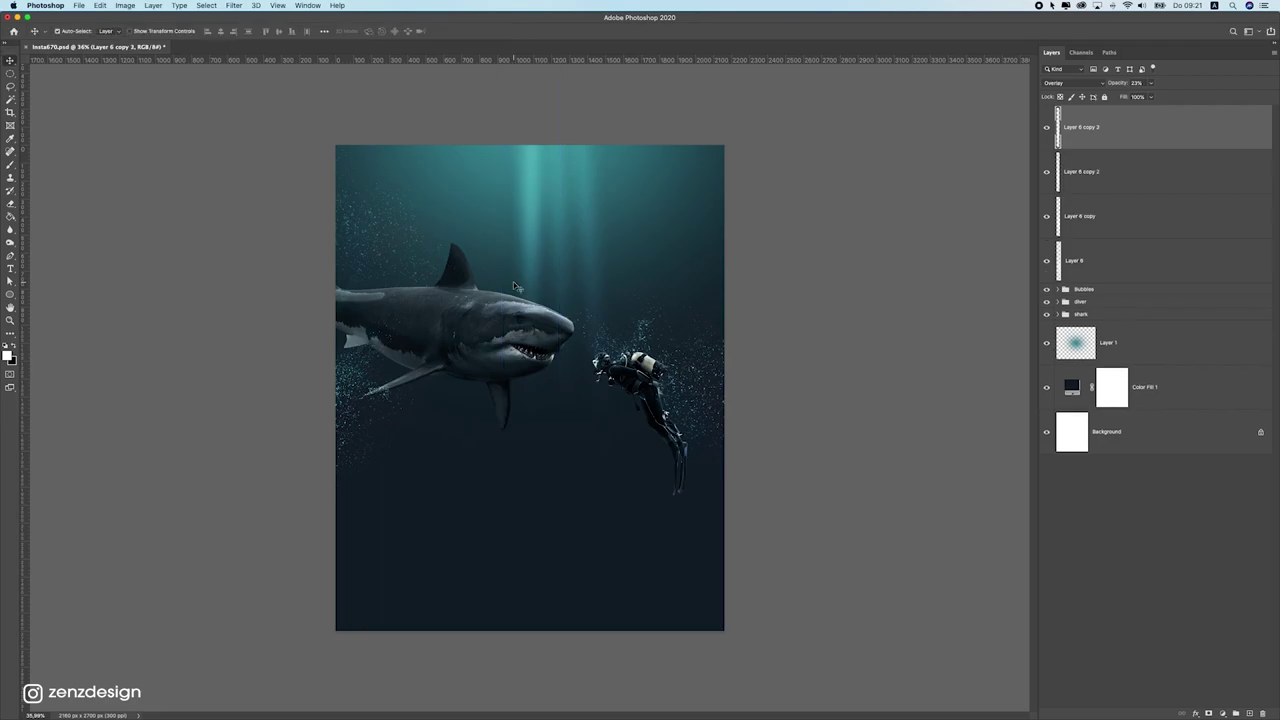
{"action": "left_click_drag", "start_coordinate": [513, 281], "coordinate": [574, 296]}
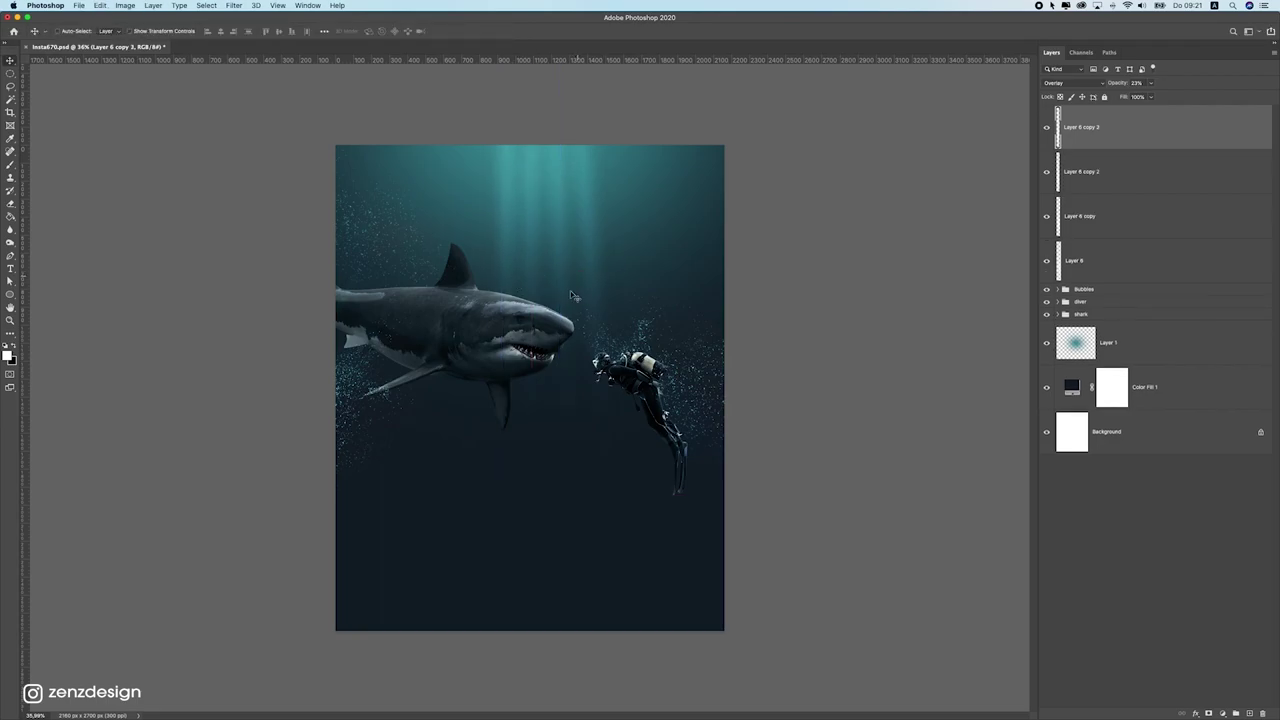
Step: Duplicate the beam two more times to extend the row toward the shark's dorsal fin
{"action": "key", "text": "super+j"}
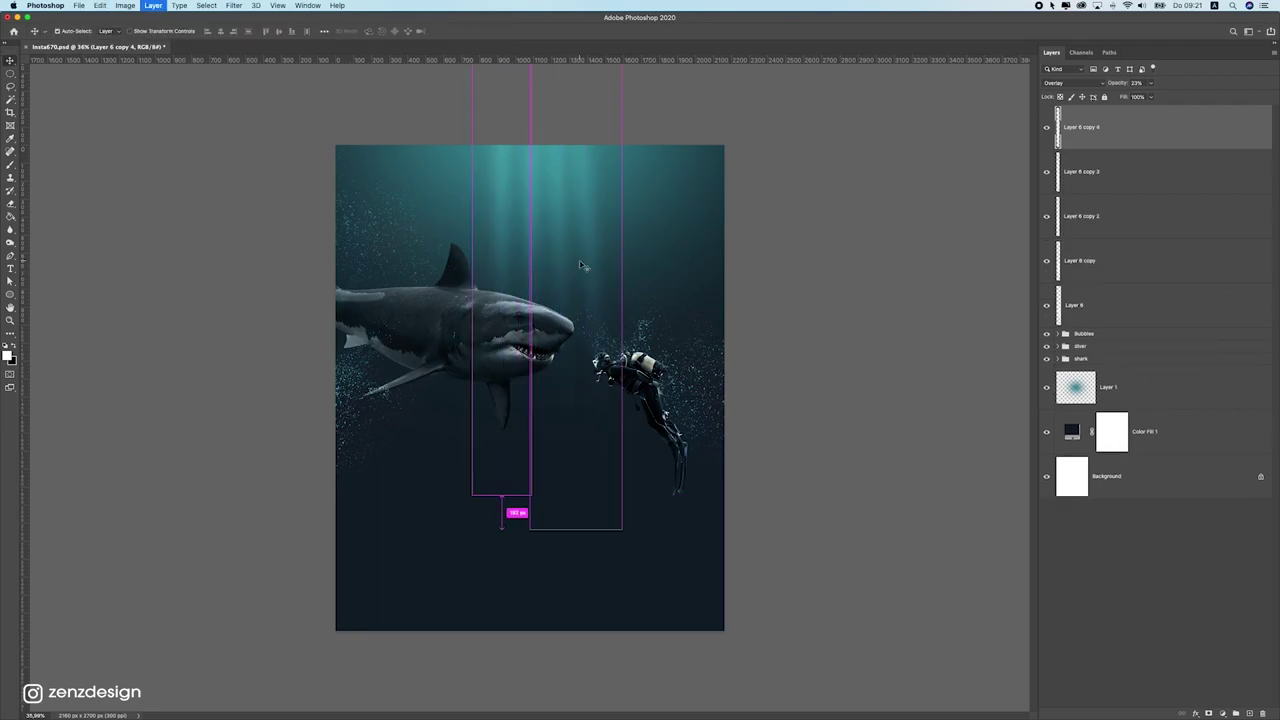
{"action": "left_click_drag", "start_coordinate": [580, 258], "coordinate": [549, 264]}
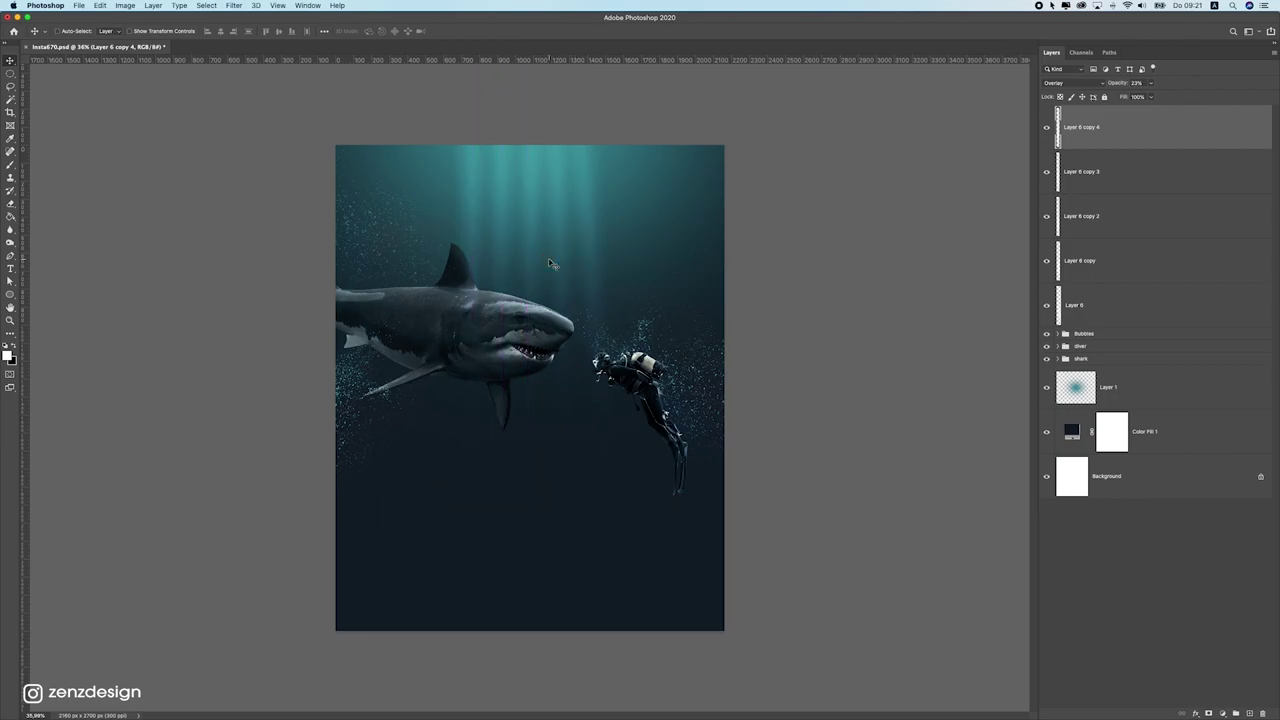
{"action": "key", "text": "super+j"}
{"action": "scroll", "coordinate": [549, 264], "scroll_direction": "down", "scroll_amount": 2}
{"action": "scroll", "coordinate": [478, 267], "scroll_direction": "up", "scroll_amount": 2}
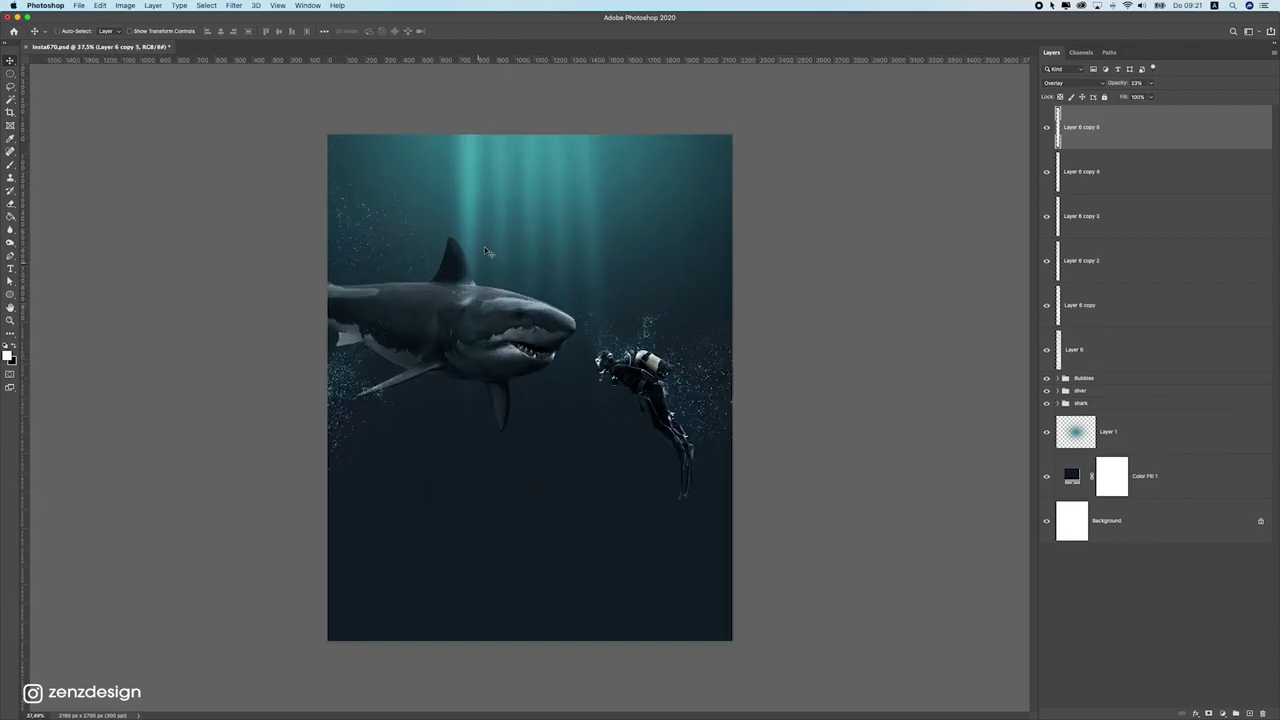
Step: Select all six light beam layers and move them together
{"action": "left_click", "coordinate": [1112, 344], "text": "shift"}
{"action": "left_click_drag", "start_coordinate": [631, 292], "coordinate": [656, 256]}
{"action": "scroll", "coordinate": [641, 316], "scroll_direction": "down", "scroll_amount": 4}
Step: Try to widen the six beams to about 208% so they span the canvas
{"action": "key", "text": "super+t"}
{"action": "left_click_drag", "start_coordinate": [587, 173], "coordinate": [624, 177]}
{"action": "key", "text": "super+plus"}
{"action": "left_click_drag", "start_coordinate": [586, 305], "coordinate": [586, 420]}
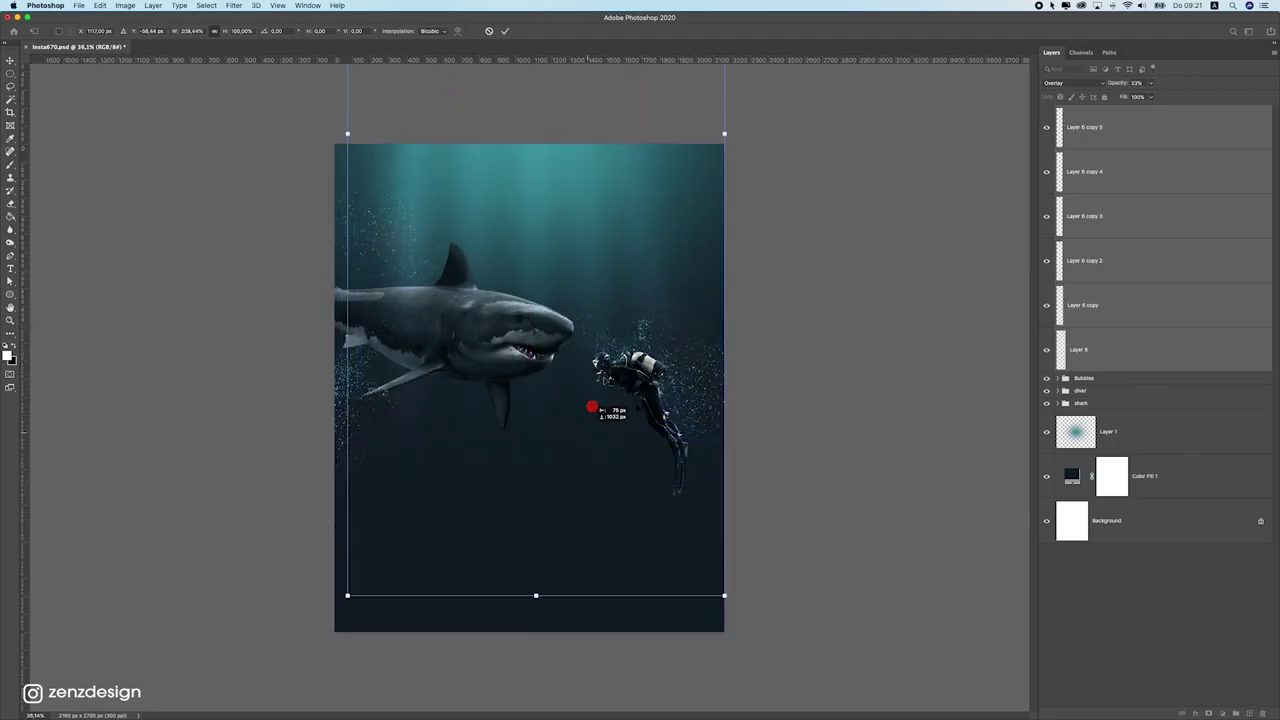
{"action": "key", "text": "Return"}
Step: Scale the six beams to about 115% width and 147% height, tilt them about 8.8°, and place them below the canvas's upper edge
{"action": "left_click_drag", "start_coordinate": [610, 210], "coordinate": [589, 138]}
{"action": "key", "text": "super+t"}
{"action": "left_click_drag", "start_coordinate": [556, 200], "coordinate": [567, 157]}
{"action": "left_click_drag", "start_coordinate": [600, 305], "coordinate": [725, 480]}
{"action": "left_click_drag", "start_coordinate": [527, 204], "coordinate": [554, 110]}
{"action": "left_click_drag", "start_coordinate": [694, 183], "coordinate": [682, 262]}
{"action": "mouse_move", "coordinate": [619, 293]}
{"action": "left_mouse_down"}
{"action": "mouse_move", "coordinate": [576, 306]}
{"action": "mouse_move", "coordinate": [638, 301]}
{"action": "left_mouse_up"}
{"action": "left_click_drag", "start_coordinate": [517, 208], "coordinate": [580, 220]}
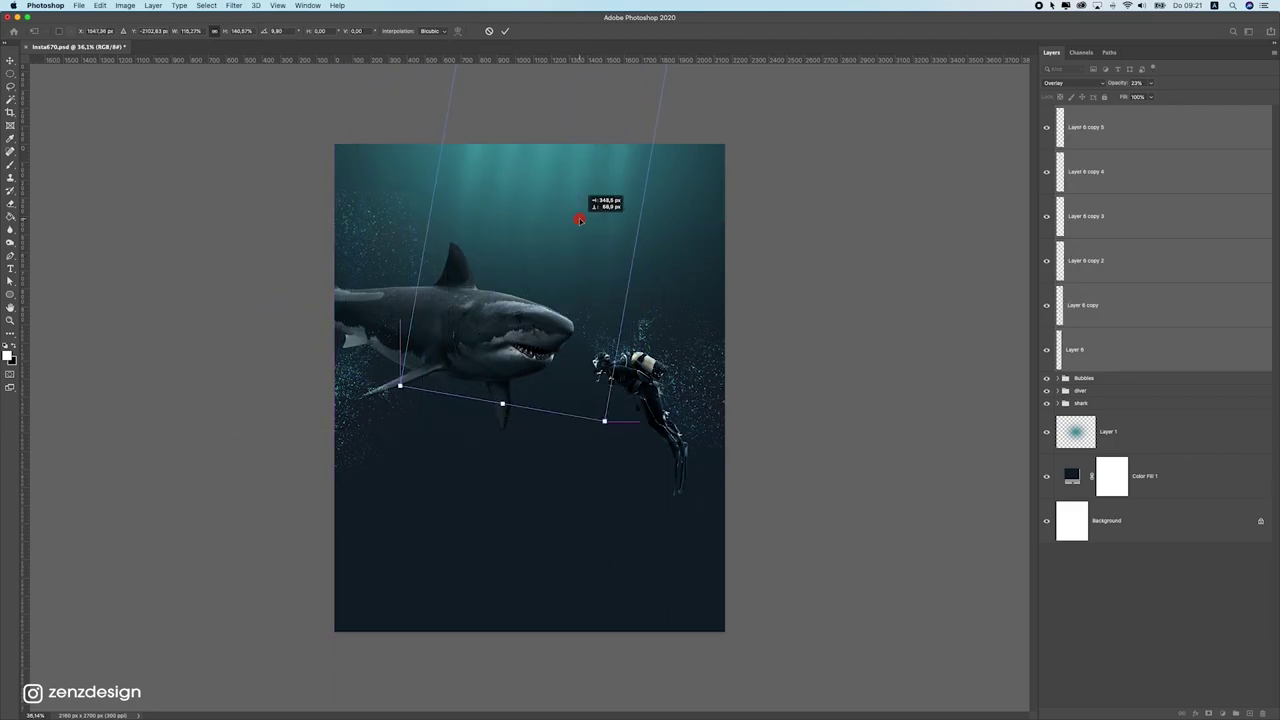
{"action": "key", "text": "Return"}
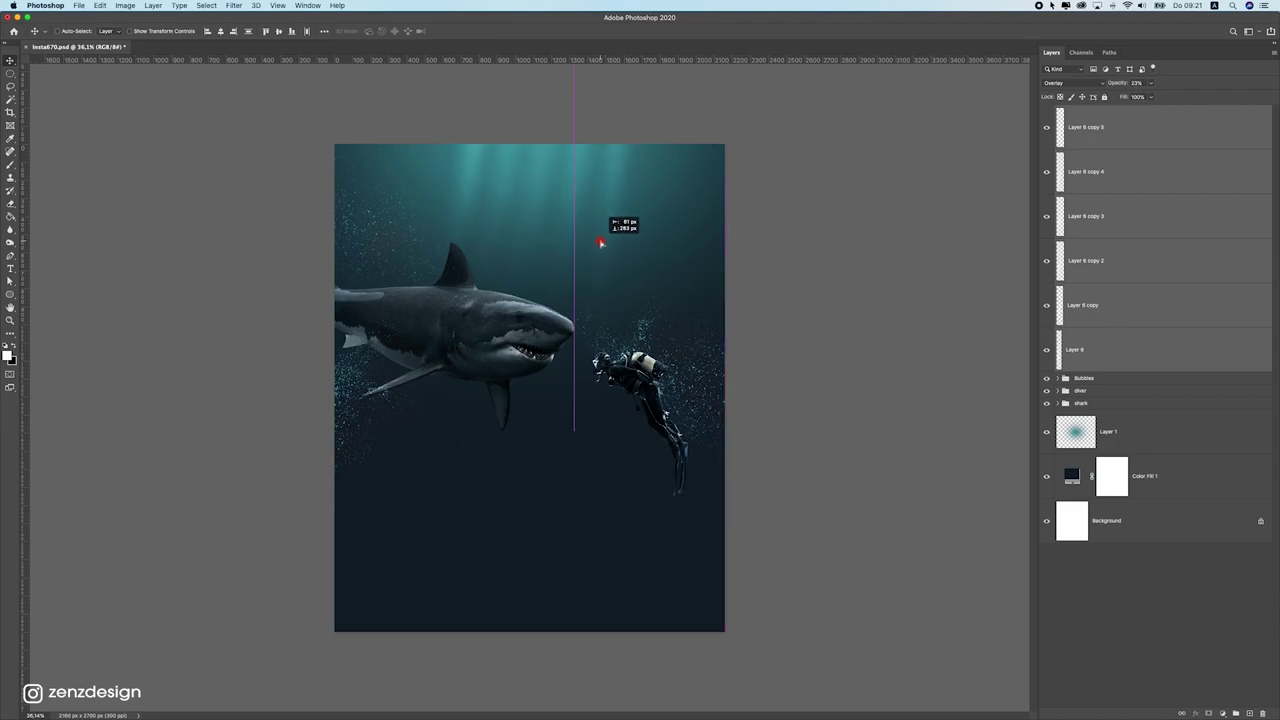
Step: Fine-tune the position of the six light beams in the upper water
{"action": "scroll", "coordinate": [599, 274], "scroll_direction": "down", "scroll_amount": 5}
{"action": "scroll", "coordinate": [599, 274], "scroll_direction": "up", "scroll_amount": 5}
{"action": "left_click_drag", "start_coordinate": [599, 274], "coordinate": [597, 197]}
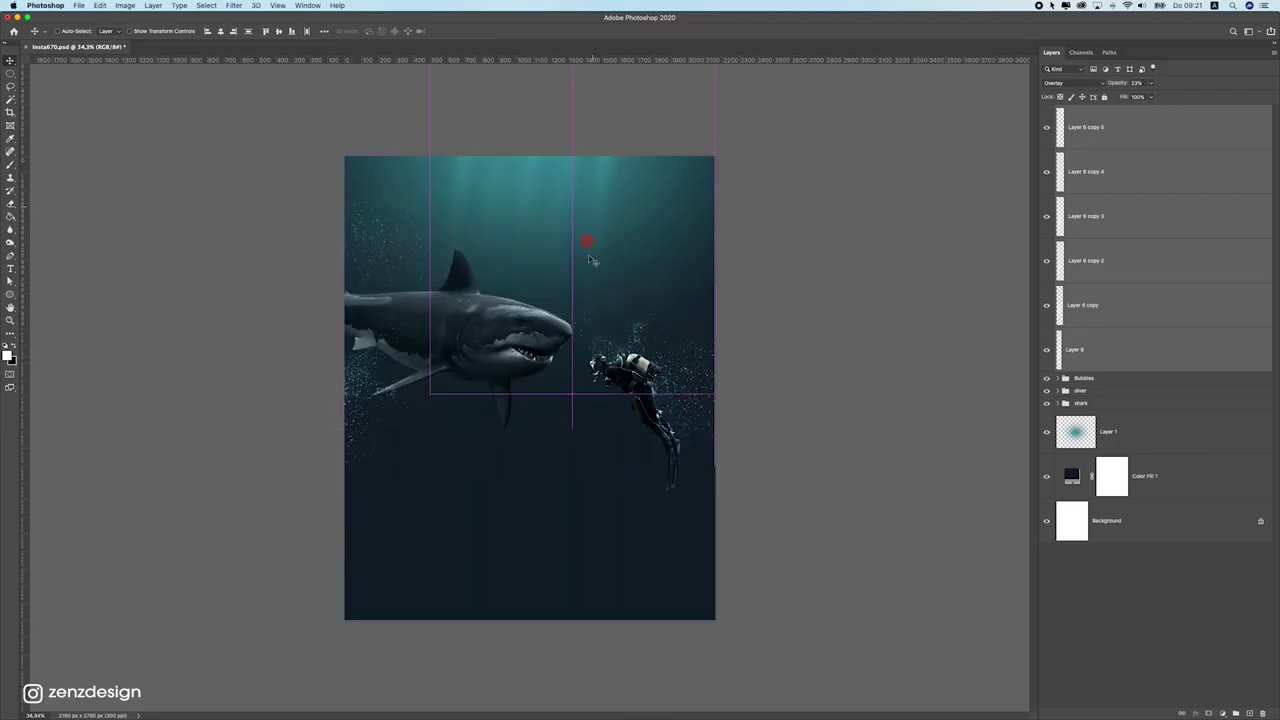
{"action": "scroll", "coordinate": [637, 289], "scroll_direction": "down", "scroll_amount": 5}
{"action": "scroll", "coordinate": [700, 275], "scroll_direction": "up", "scroll_amount": 5}
Step: Change the color of the area surrounding the canvas while checking the light beams in the whole composition
{"action": "right_click", "coordinate": [777, 260]}
{"action": "left_click", "coordinate": [785, 273]}
{"action": "scroll", "coordinate": [585, 356], "scroll_direction": "down", "scroll_amount": 5}
{"action": "scroll", "coordinate": [692, 313], "scroll_direction": "up", "scroll_amount": 5}
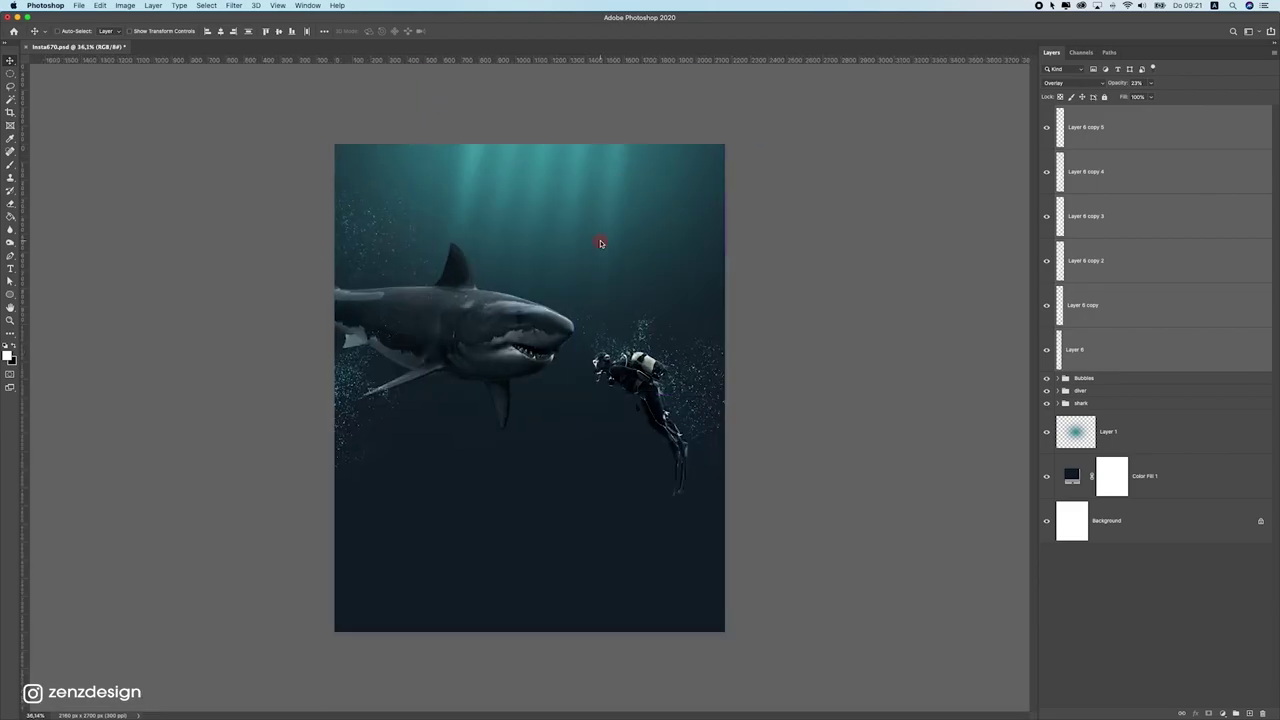
{"action": "scroll", "coordinate": [601, 244], "scroll_direction": "down", "scroll_amount": 1}
{"action": "right_click", "coordinate": [775, 260]}
{"action": "left_click", "coordinate": [793, 272]}
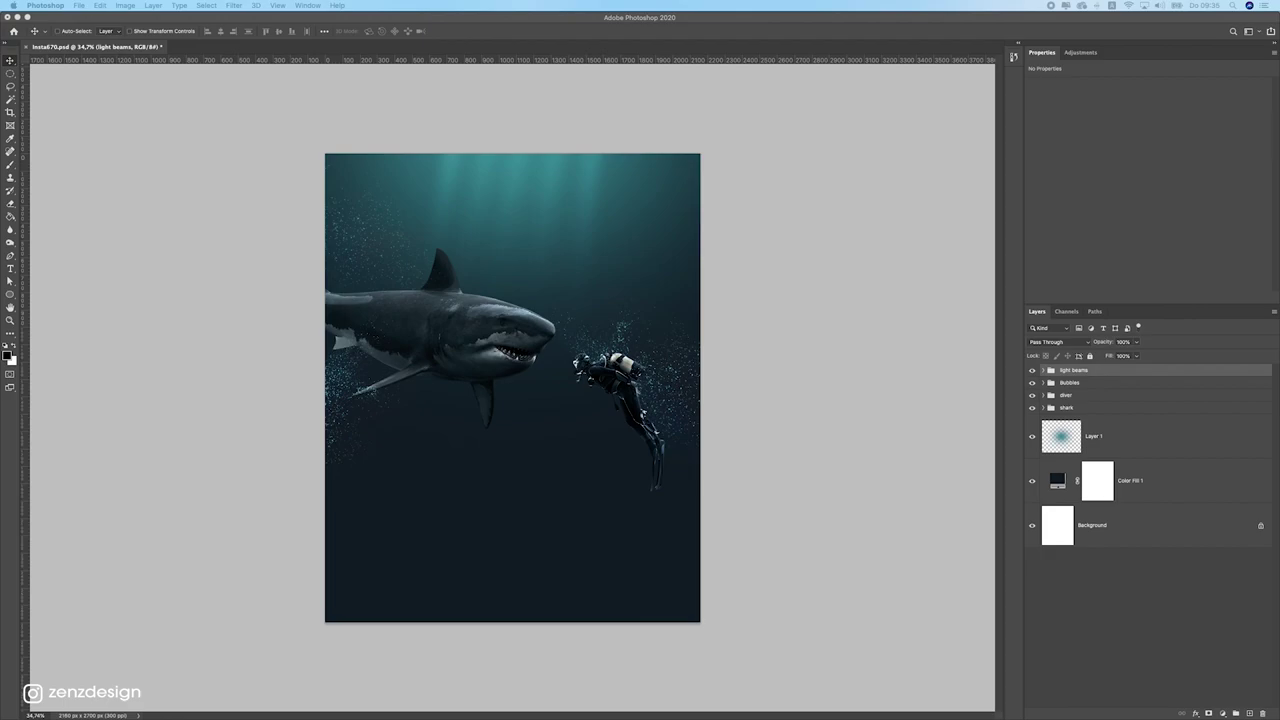
Step: Place the green seaweed PNG over the lower part of the canvas, rotated about 69°
{"action": "left_click_drag", "start_coordinate": [686, 292], "coordinate": [537, 377]}
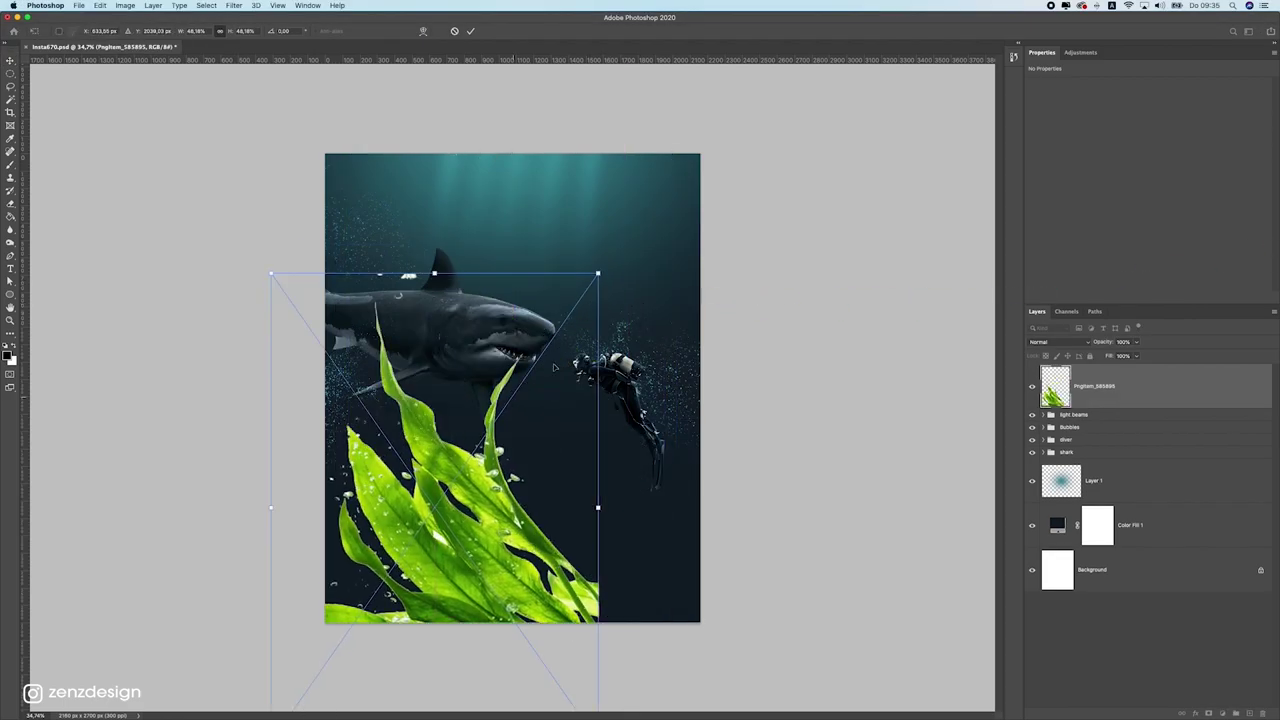
{"action": "left_click_drag", "start_coordinate": [648, 342], "coordinate": [640, 612]}
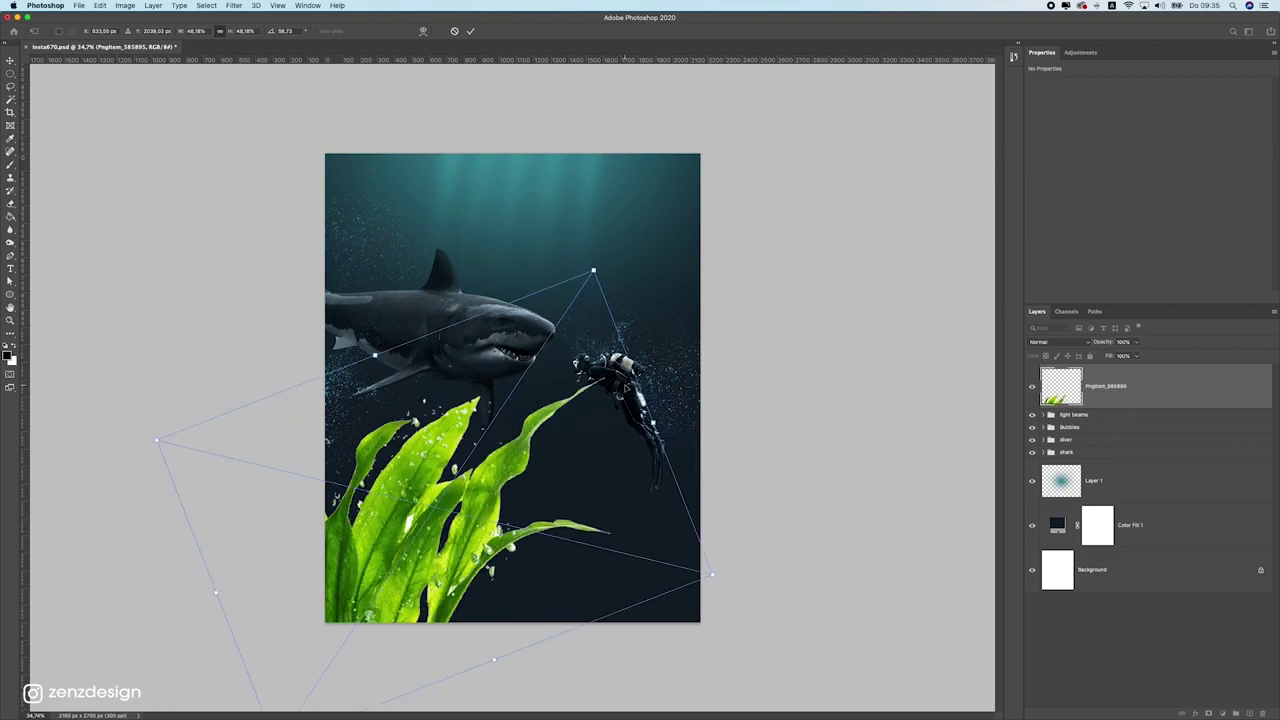
{"action": "key", "text": "Return"}
Step: Flip the seaweed horizontally and move it into the canvas corner beneath the shark's tail
{"action": "left_click", "coordinate": [100, 6]}
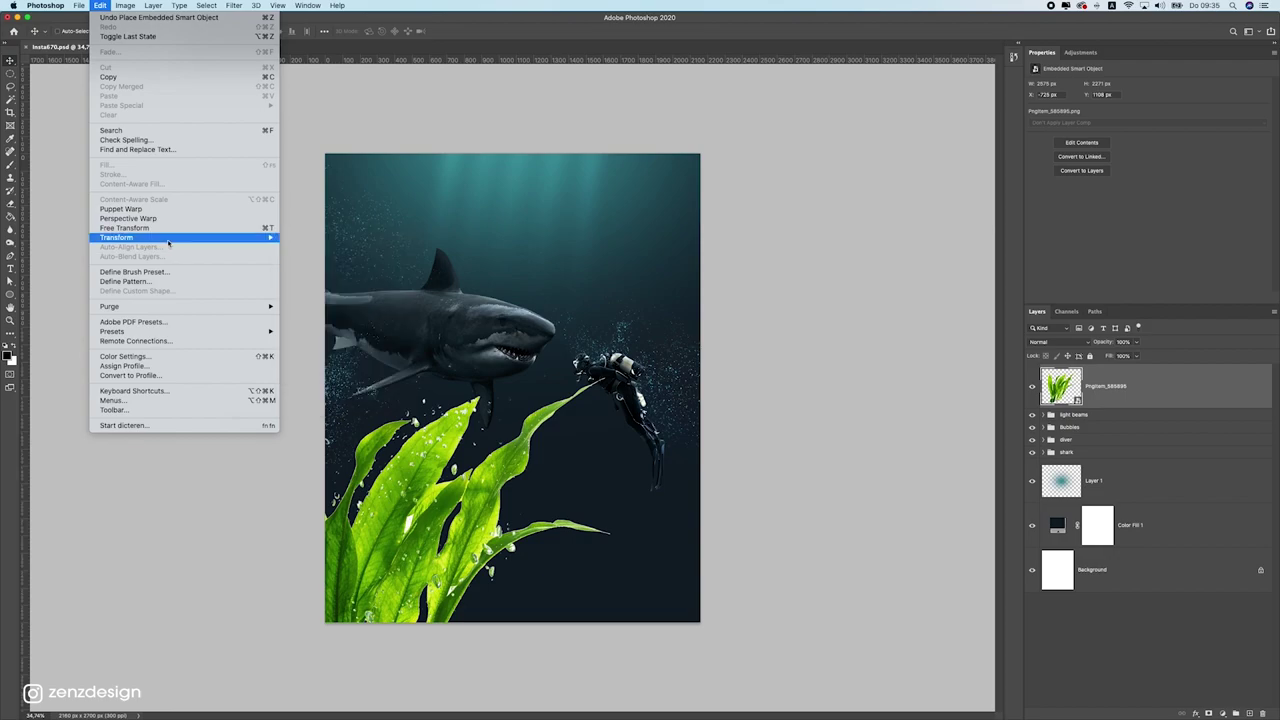
{"action": "mouse_move", "coordinate": [168, 241]}
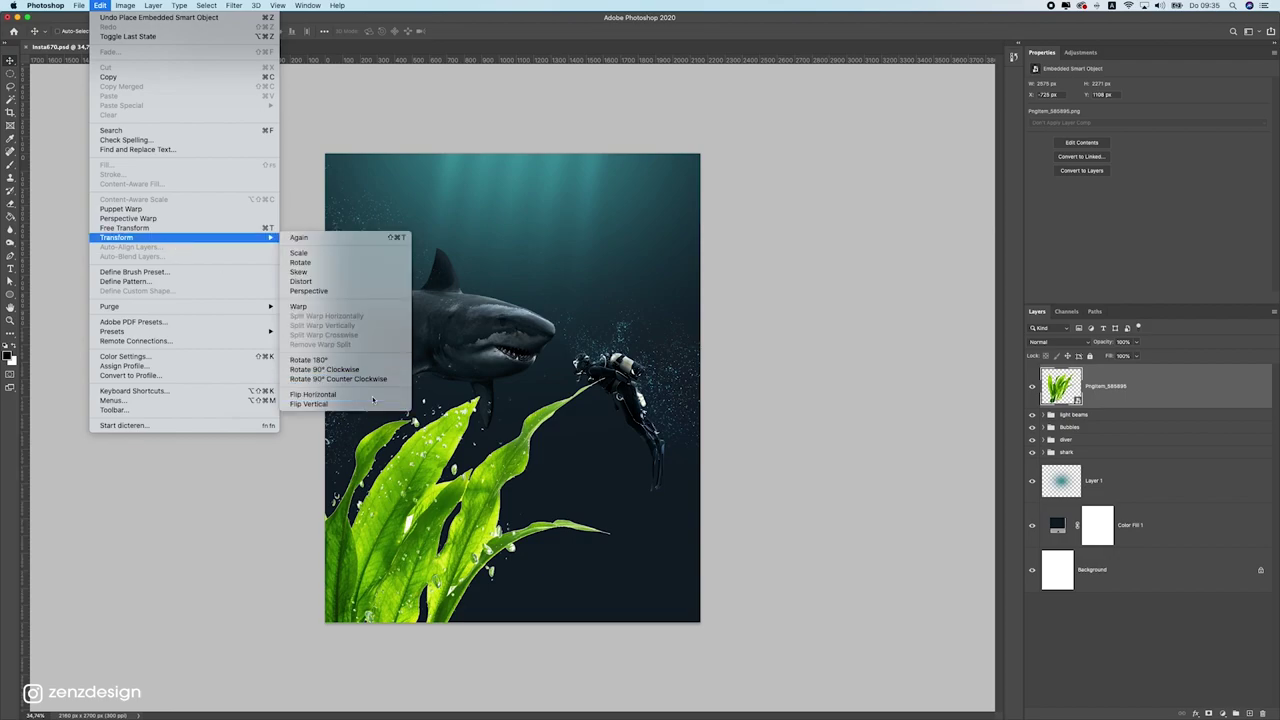
{"action": "left_click", "coordinate": [365, 394]}
{"action": "left_click_drag", "start_coordinate": [465, 410], "coordinate": [705, 522]}
{"action": "left_click_drag", "start_coordinate": [455, 334], "coordinate": [318, 384]}
{"action": "left_click_drag", "start_coordinate": [444, 478], "coordinate": [416, 384]}
Step: Rotate and reposition the seaweed so its leaves rise from the canvas corner below the shark
{"action": "key", "text": "super+t"}
{"action": "left_click_drag", "start_coordinate": [206, 224], "coordinate": [279, 317]}
{"action": "left_click_drag", "start_coordinate": [507, 407], "coordinate": [516, 480]}
{"action": "left_click_drag", "start_coordinate": [398, 493], "coordinate": [408, 466]}
{"action": "key", "text": "Return"}
Step: Shift the seaweed slightly inward toward the middle of the canvas
{"action": "mouse_move", "coordinate": [519, 401]}
{"action": "left_mouse_down"}
{"action": "mouse_move", "coordinate": [541, 379]}
{"action": "mouse_move", "coordinate": [533, 410]}
{"action": "left_mouse_up"}
{"action": "key", "text": "Right"}
{"action": "key", "text": "Right"}
{"action": "key", "text": "Right"}
{"action": "key", "text": "Right"}
{"action": "key", "text": "Right"}
{"action": "key", "text": "Right"}
{"action": "key", "text": "Right"}
{"action": "key", "text": "Right"}
{"action": "key", "text": "Right"}
{"action": "key", "text": "Right"}
{"action": "key", "text": "Right"}
{"action": "key", "text": "Right"}
{"action": "key", "text": "Right"}
{"action": "key", "text": "Right"}
{"action": "key", "text": "Right"}
{"action": "key", "text": "Right"}
{"action": "key", "text": "Right"}
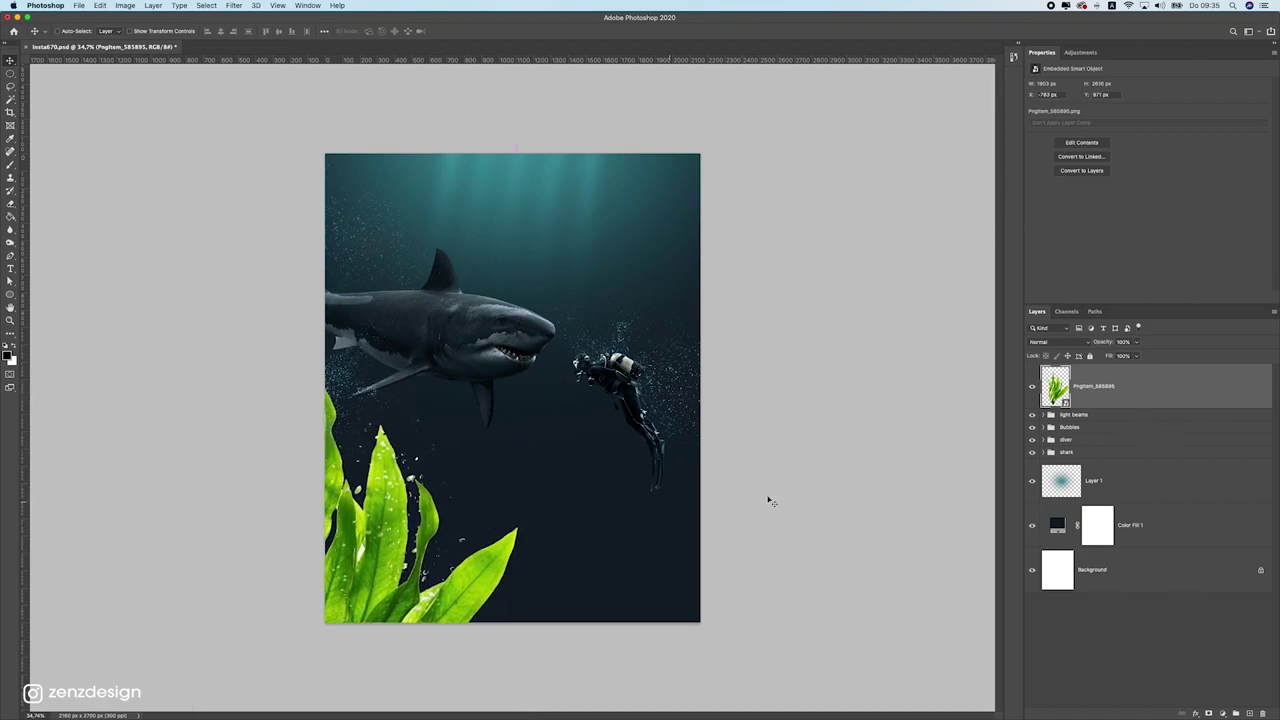
Step: Add a Curves adjustment clipped to the seaweed and pull its white point far down to darken the leaves
{"action": "left_click", "coordinate": [1223, 713]}
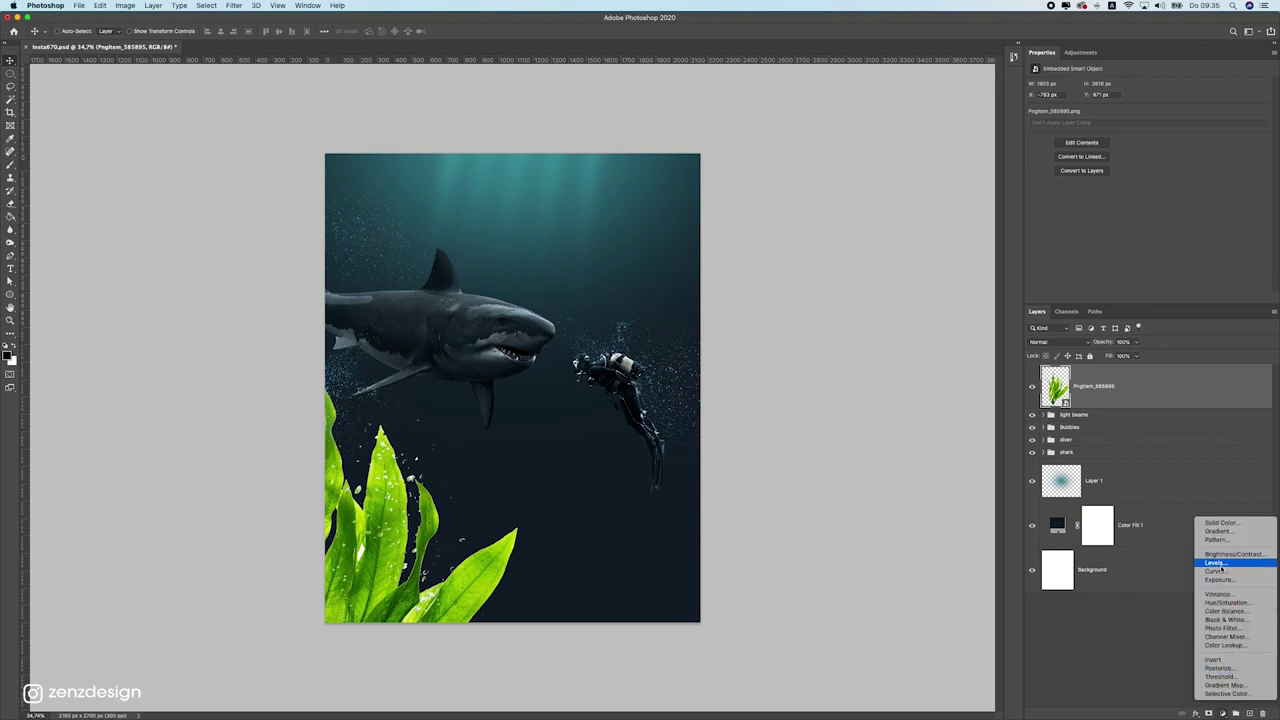
{"action": "left_click", "coordinate": [1232, 566]}
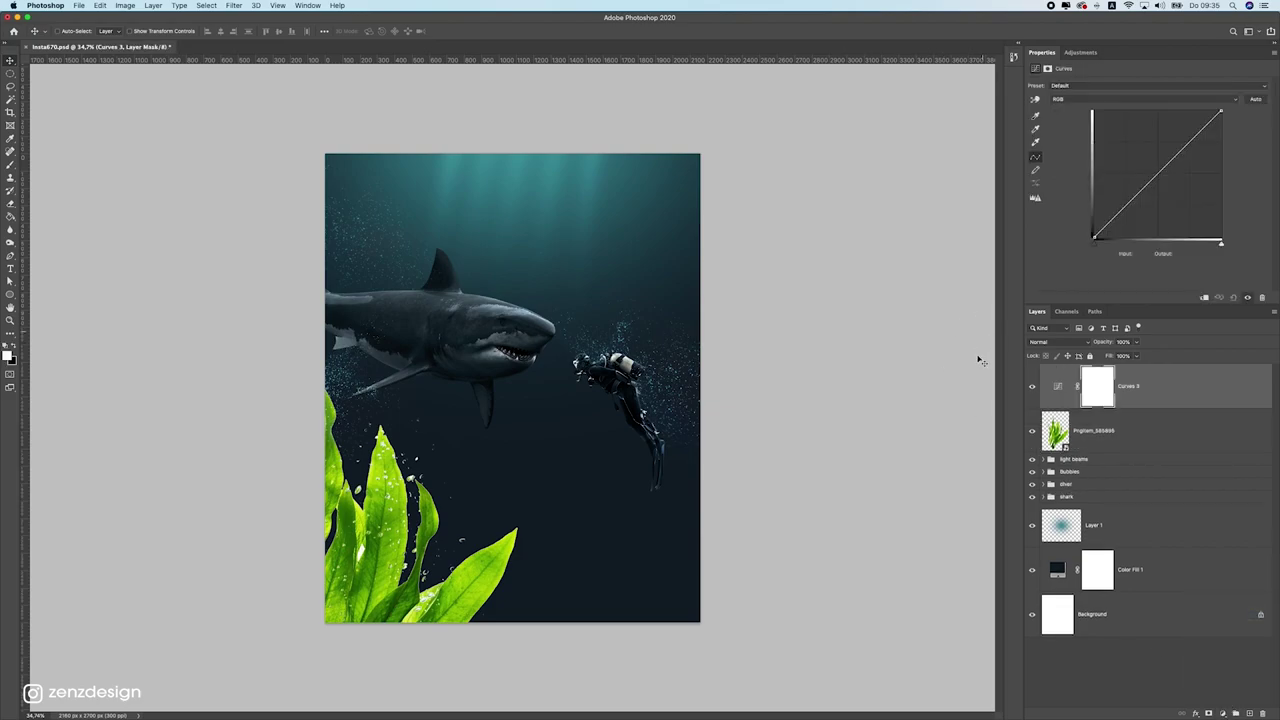
{"action": "left_click", "coordinate": [1201, 297]}
{"action": "left_click_drag", "start_coordinate": [1227, 117], "coordinate": [1252, 193]}
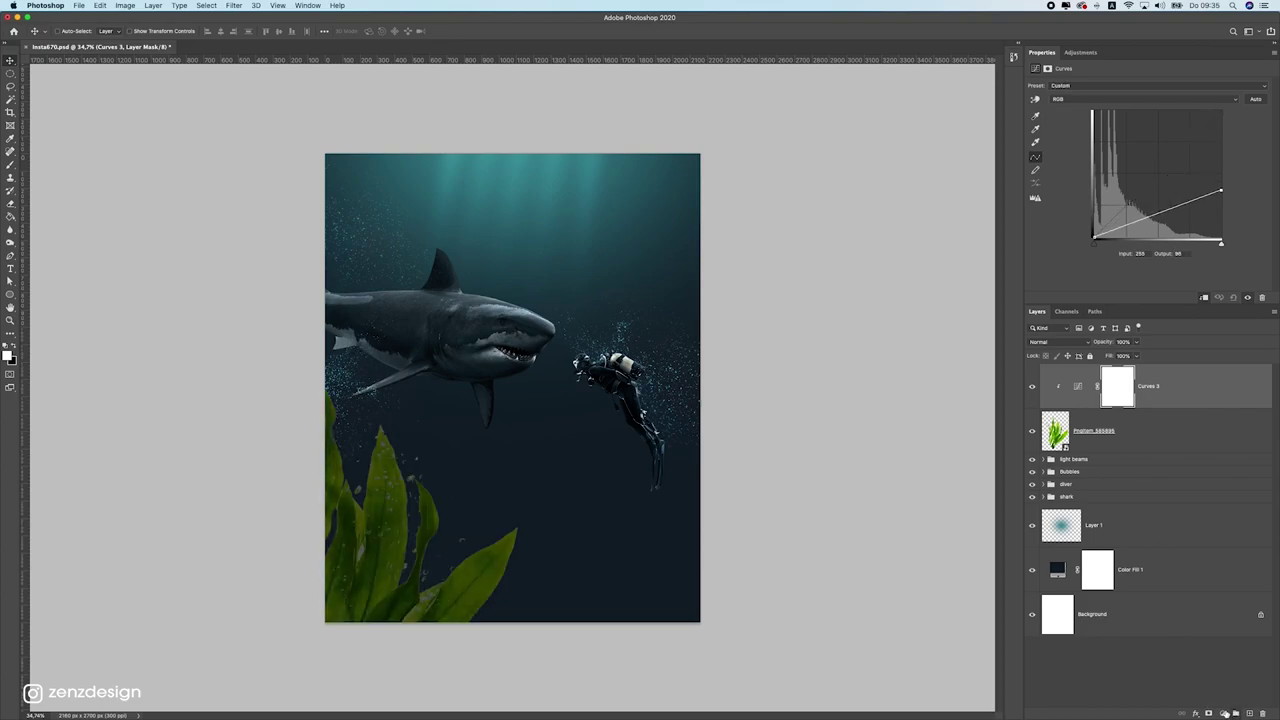
Step: Add a clipped Hue/Saturation adjustment over the seaweed, set its hue to +34, and reduce its saturation
{"action": "left_click", "coordinate": [1222, 713]}
{"action": "left_click", "coordinate": [1230, 596]}
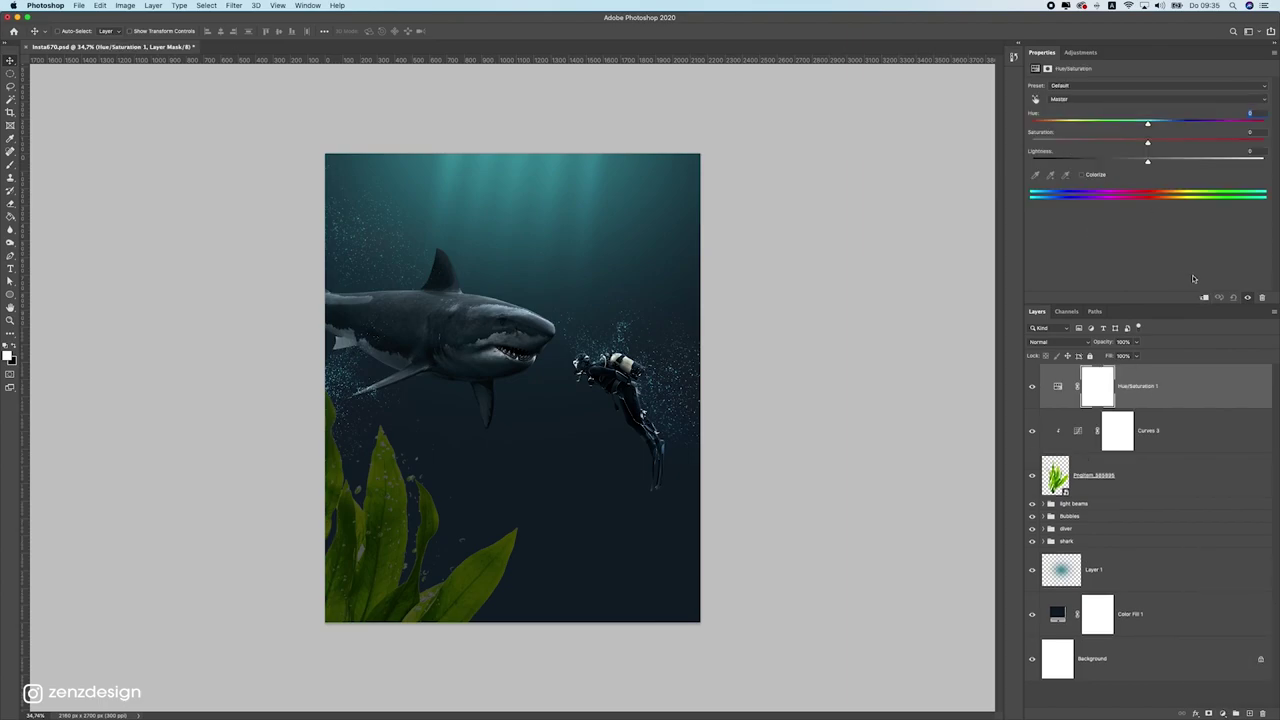
{"action": "left_click", "coordinate": [1205, 297]}
{"action": "left_click_drag", "start_coordinate": [1086, 139], "coordinate": [1124, 144]}
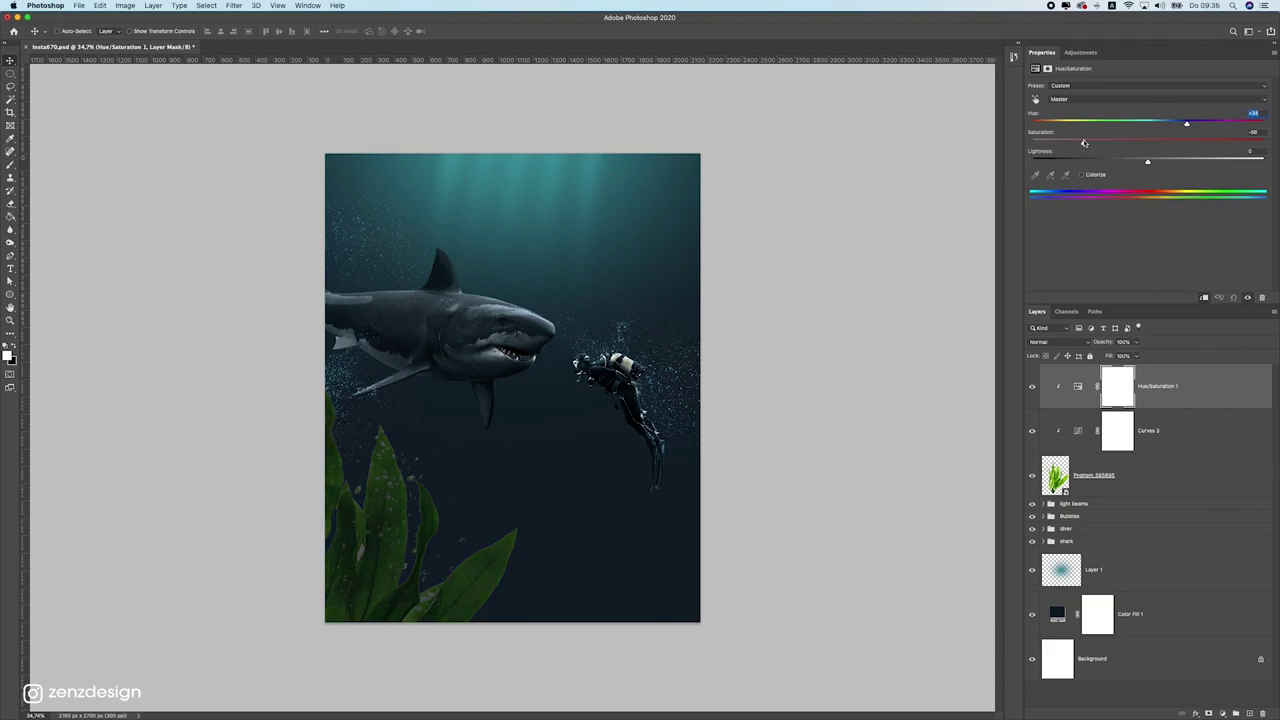
Step: Raise the seaweed slightly and apply a Gaussian Blur with a radius of about 28.9 pixels to it
{"action": "left_click", "coordinate": [1150, 493]}
{"action": "left_click_drag", "start_coordinate": [503, 470], "coordinate": [503, 441]}
{"action": "left_click", "coordinate": [233, 5]}
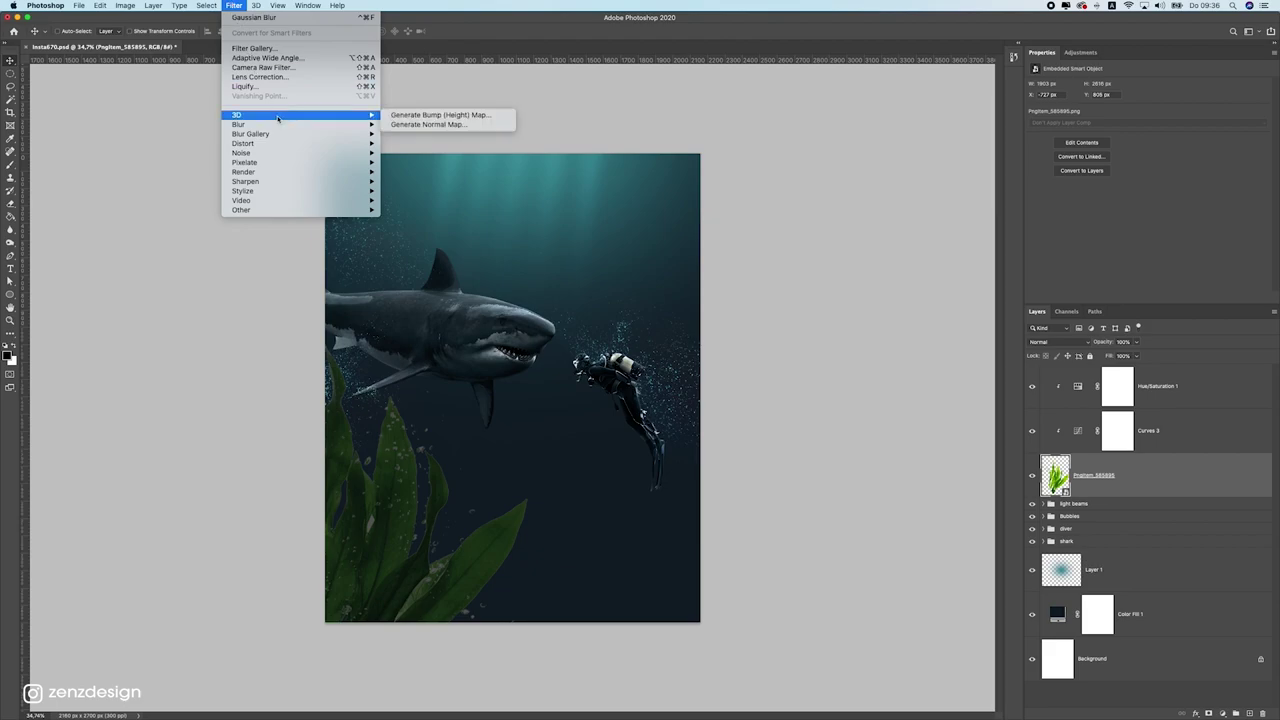
{"action": "mouse_move", "coordinate": [360, 124]}
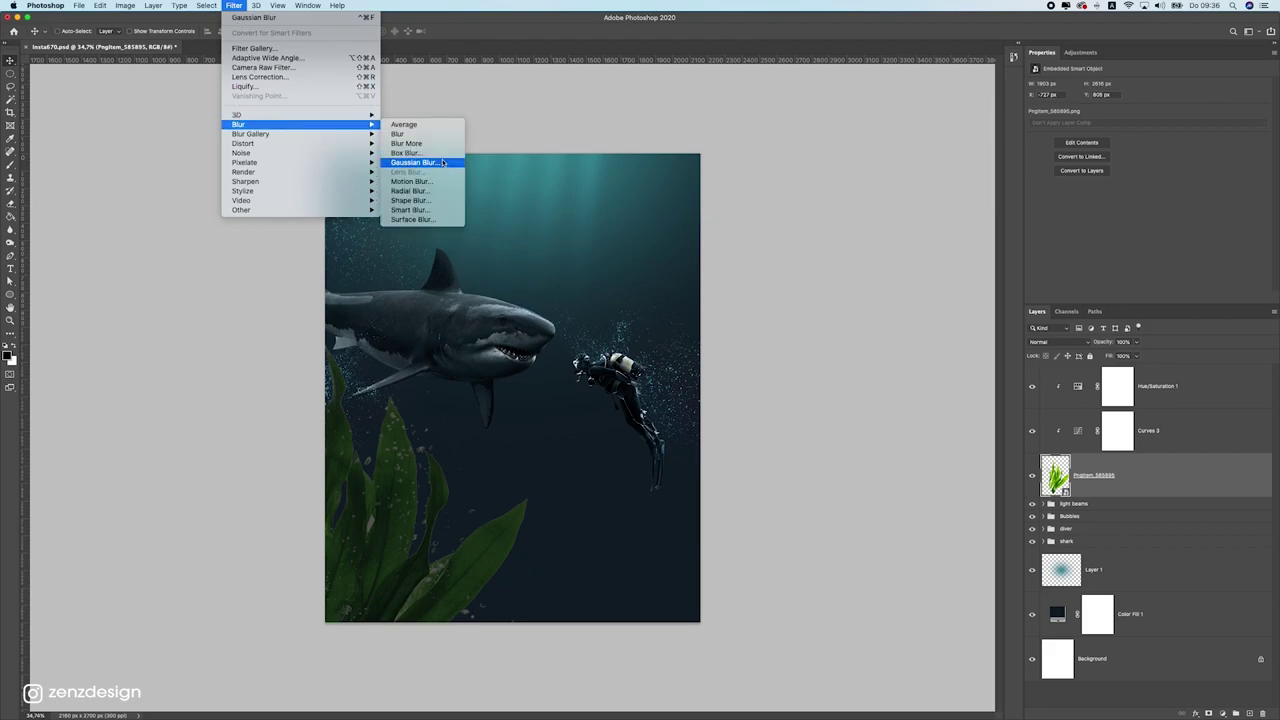
{"action": "left_click", "coordinate": [430, 162]}
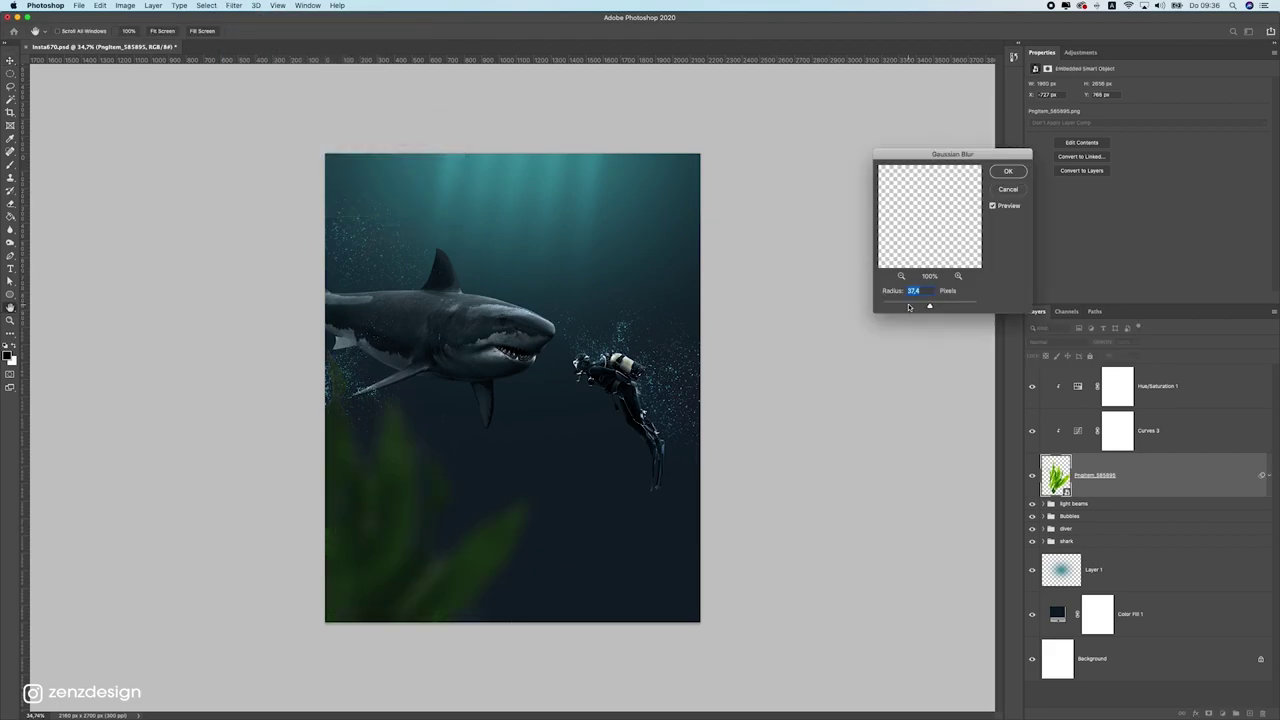
{"action": "left_click_drag", "start_coordinate": [913, 305], "coordinate": [923, 307]}
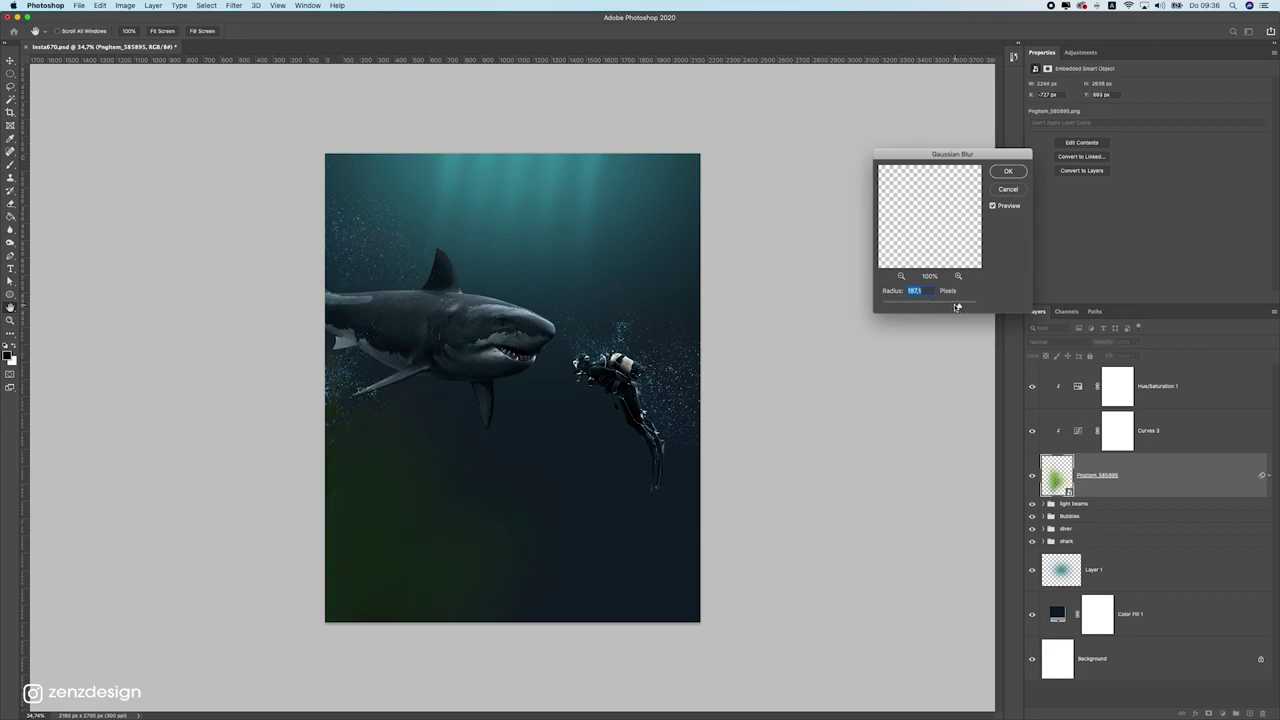
{"action": "mouse_move", "coordinate": [947, 305]}
{"action": "left_mouse_down"}
{"action": "mouse_move", "coordinate": [914, 309]}
{"action": "mouse_move", "coordinate": [928, 307]}
{"action": "left_mouse_up"}
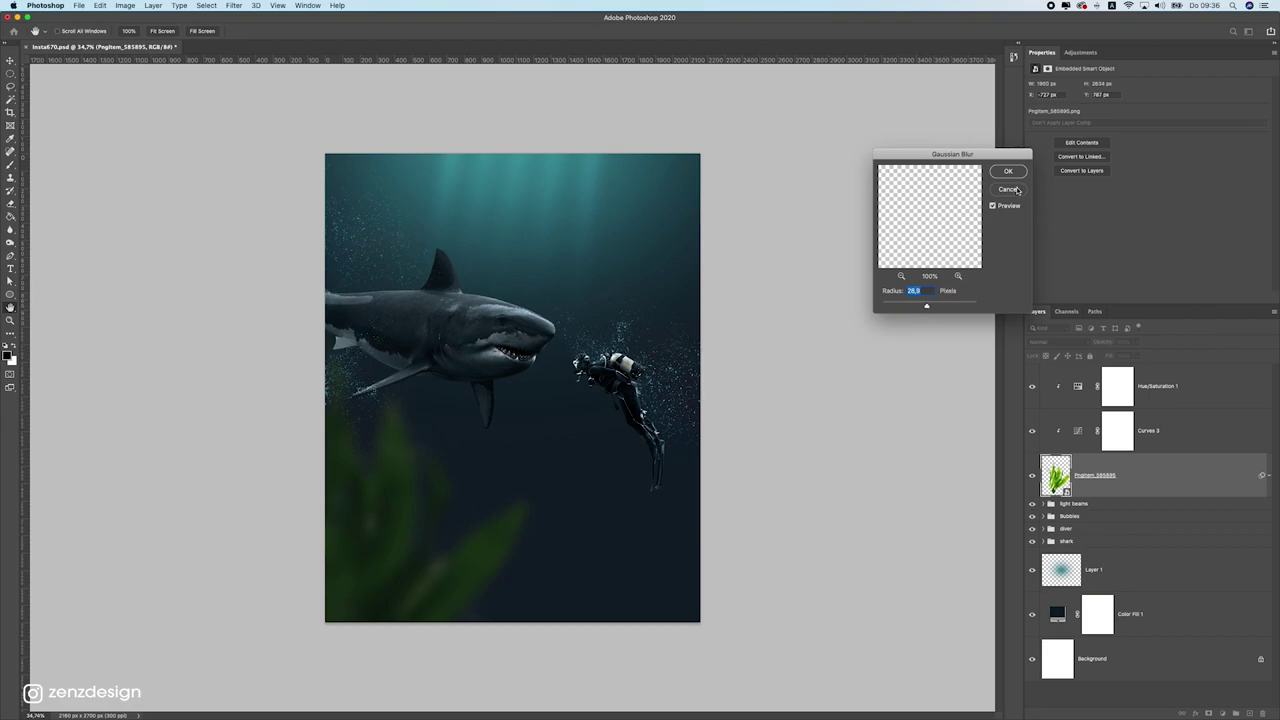
{"action": "left_click", "coordinate": [1009, 171]}
Step: Set the seaweed's Hue/Saturation saturation to -33 and shift its hue further until the leaves turn teal
{"action": "left_click", "coordinate": [1132, 392]}
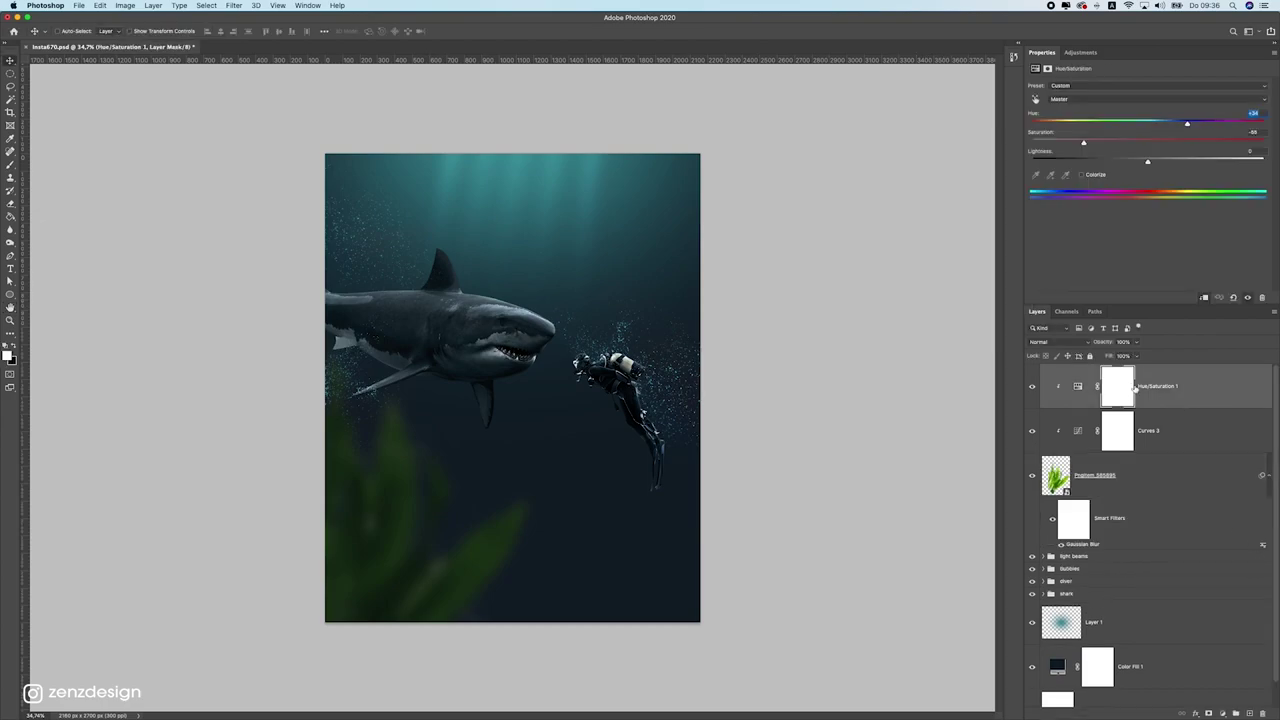
{"action": "left_click", "coordinate": [1114, 142]}
{"action": "left_click_drag", "start_coordinate": [1190, 125], "coordinate": [1228, 134]}
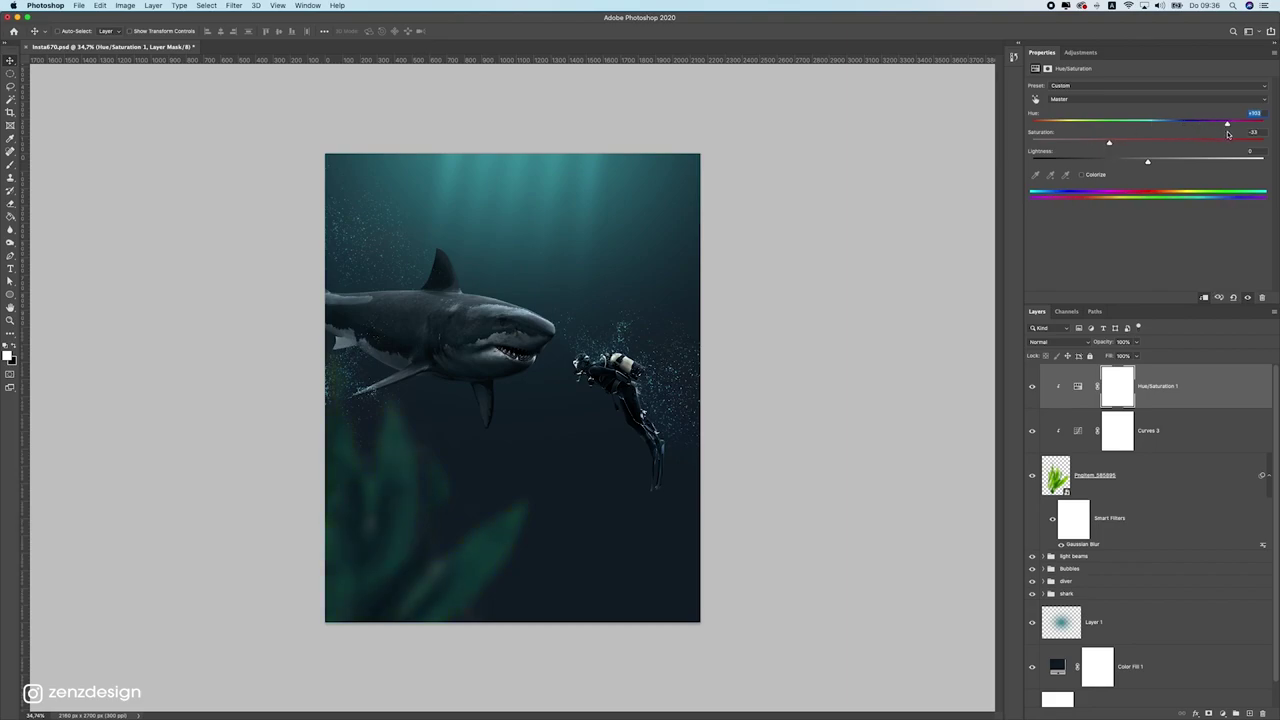
Step: Try out other positions for the blurred seaweed, moving it across the canvas to the area below the diver
{"action": "left_click", "coordinate": [1206, 484]}
{"action": "left_click_drag", "start_coordinate": [617, 471], "coordinate": [559, 511]}
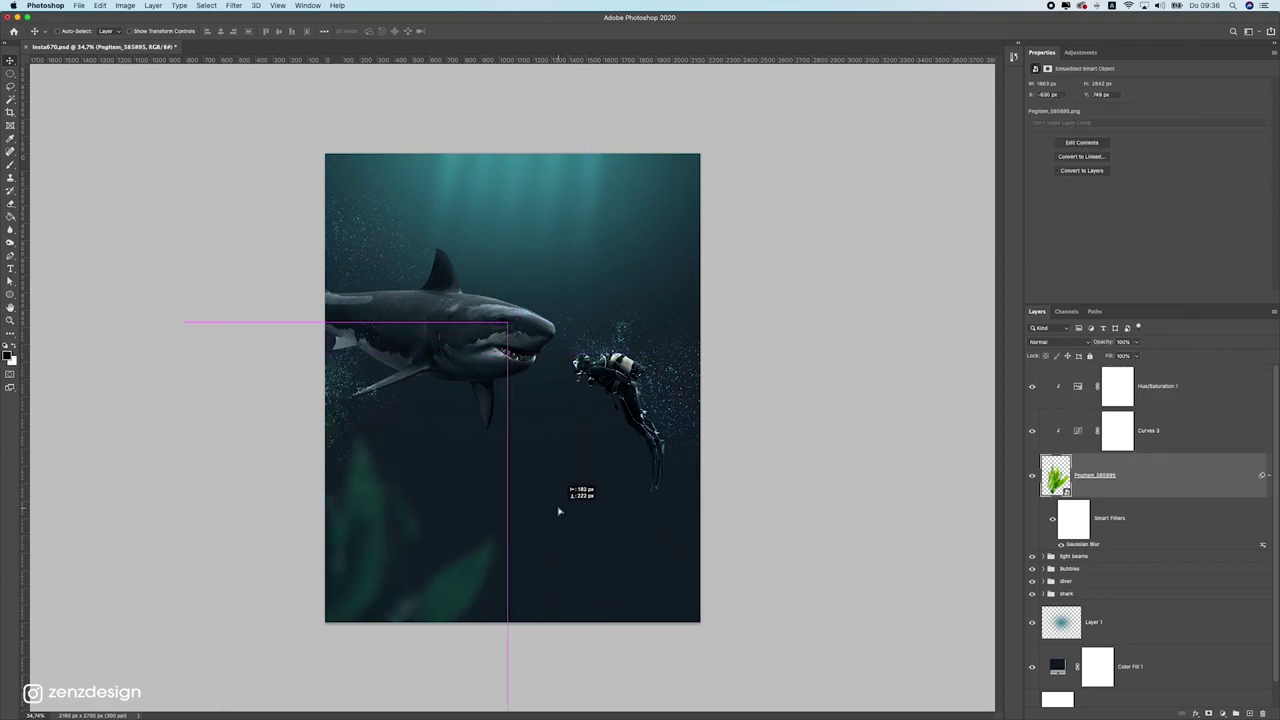
{"action": "key", "text": "super+z"}
{"action": "key", "text": "super+z"}
{"action": "left_click", "coordinate": [1198, 444]}
{"action": "left_click_drag", "start_coordinate": [662, 452], "coordinate": [396, 482]}
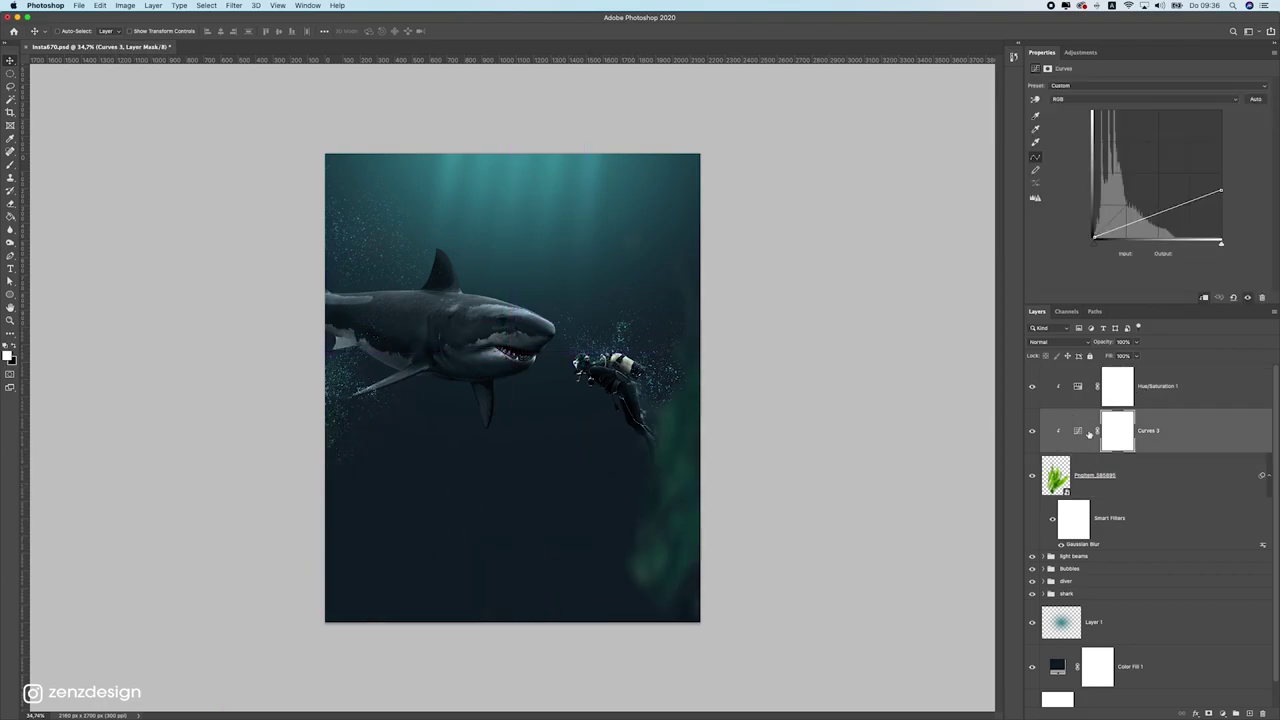
{"action": "left_click", "coordinate": [1140, 487]}
{"action": "left_click_drag", "start_coordinate": [570, 420], "coordinate": [545, 445]}
Step: Add a clipped Curves adjustment directly above the seaweed, lowering the midtones from input 128 to output 111 and pulling the white point inward
{"action": "left_click", "coordinate": [1223, 713]}
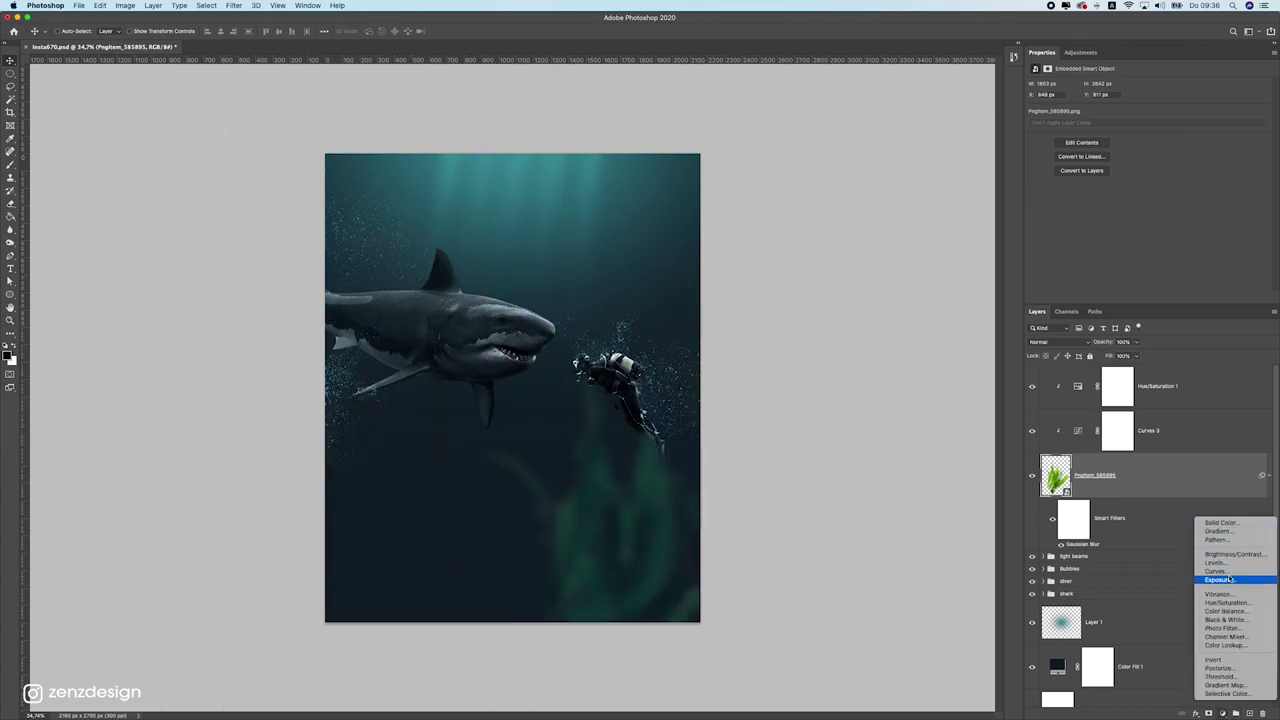
{"action": "left_click", "coordinate": [1216, 571]}
{"action": "left_click_drag", "start_coordinate": [1156, 177], "coordinate": [1158, 182]}
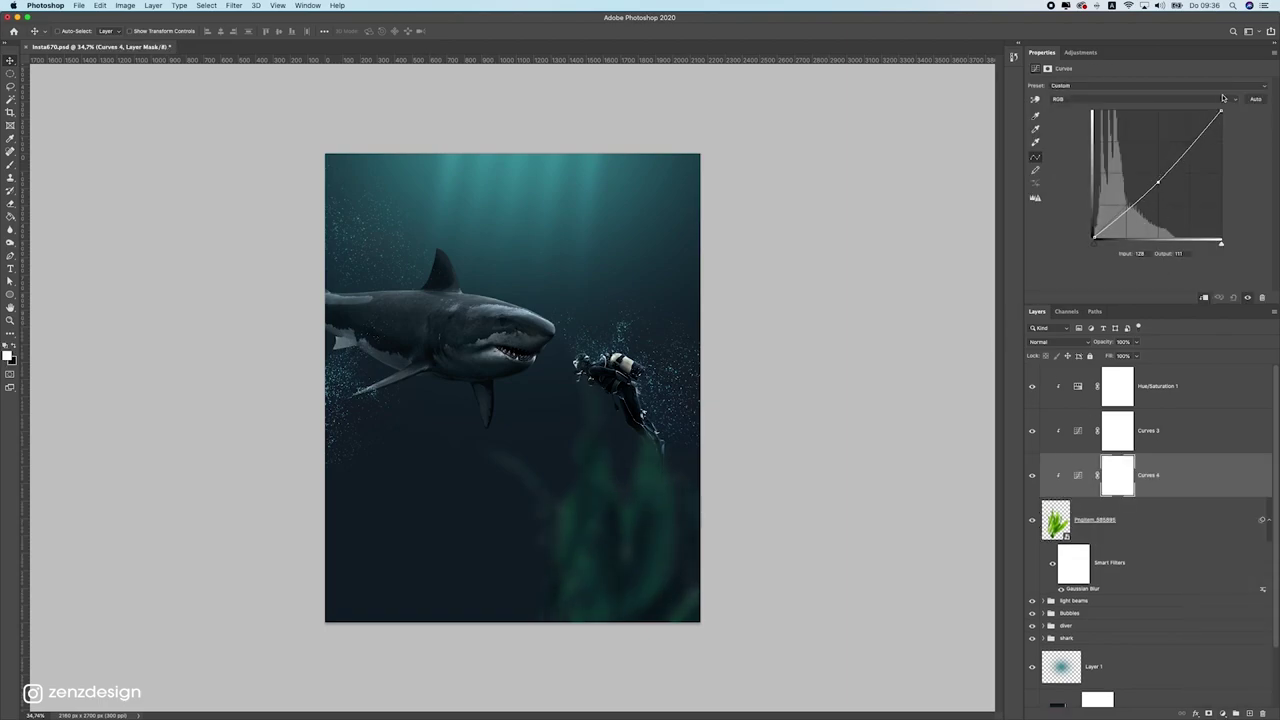
{"action": "left_click_drag", "start_coordinate": [1222, 109], "coordinate": [1195, 101]}
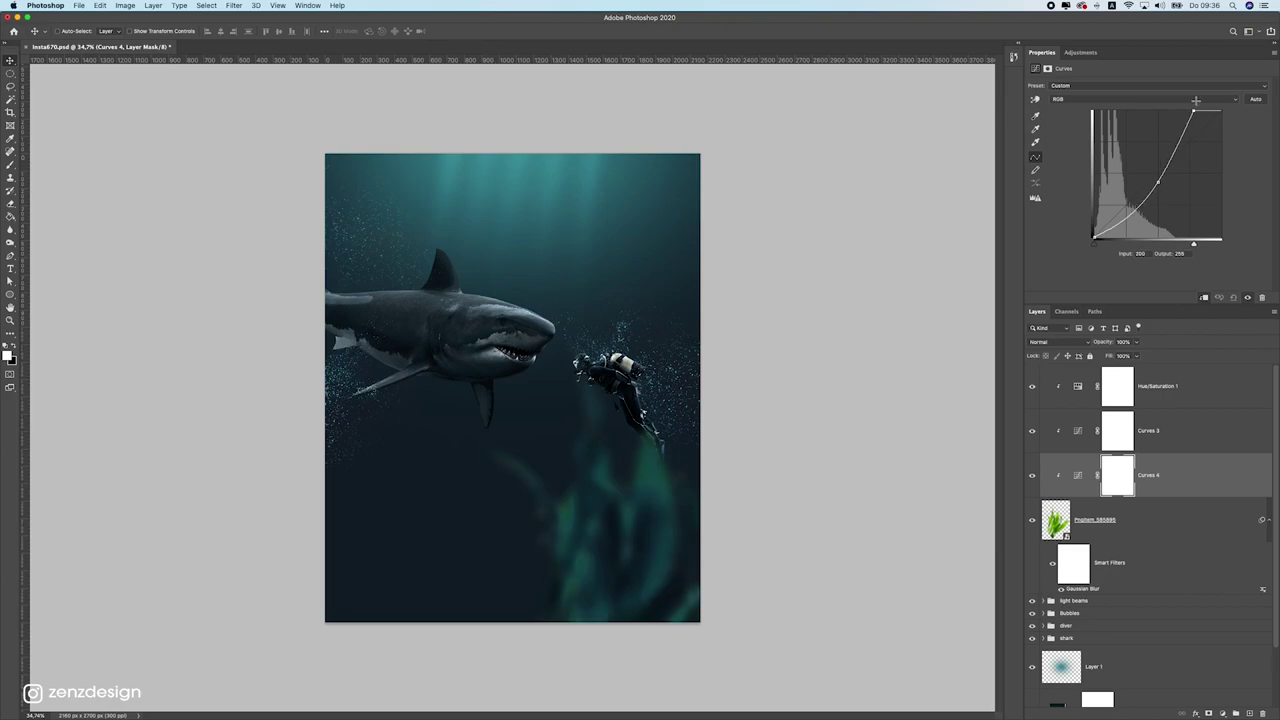
Step: Move the seaweed with all its adjustment layers back to the corner below the shark and group these layers
{"action": "left_click", "coordinate": [1170, 530]}
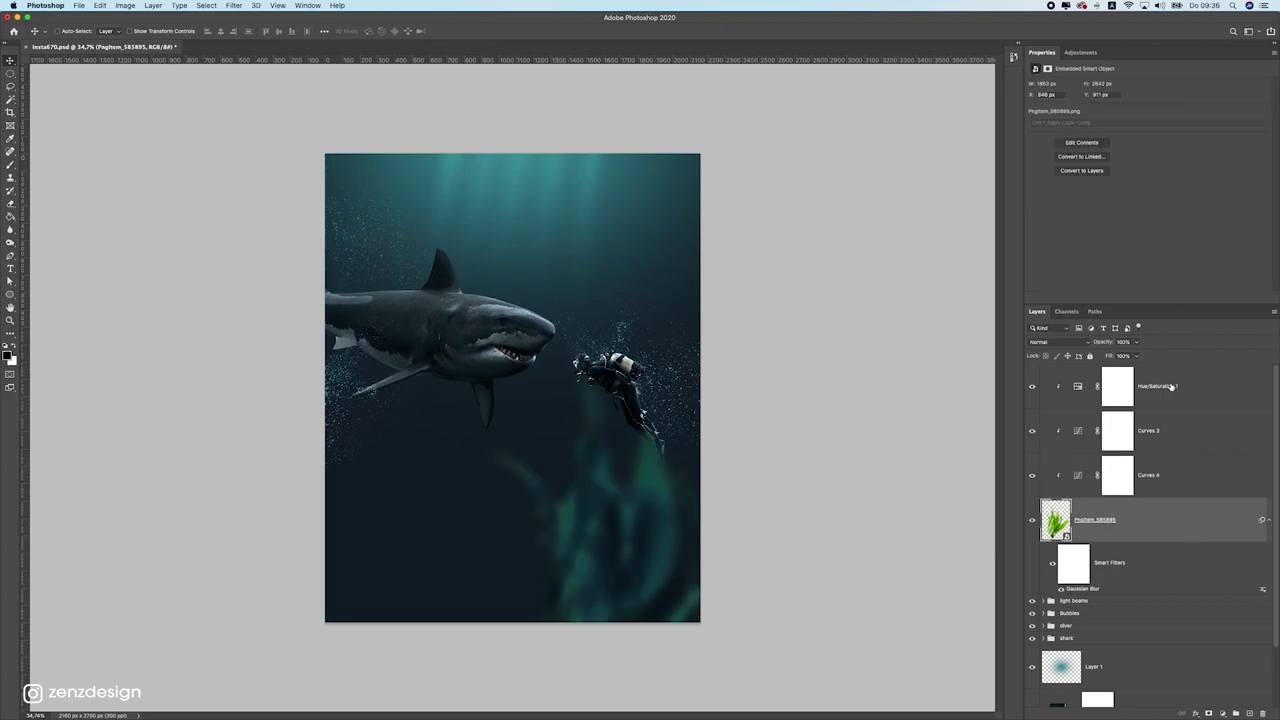
{"action": "left_click", "coordinate": [1171, 388], "text": "shift"}
{"action": "left_click_drag", "start_coordinate": [620, 400], "coordinate": [421, 407]}
{"action": "left_click_drag", "start_coordinate": [510, 445], "coordinate": [480, 403]}
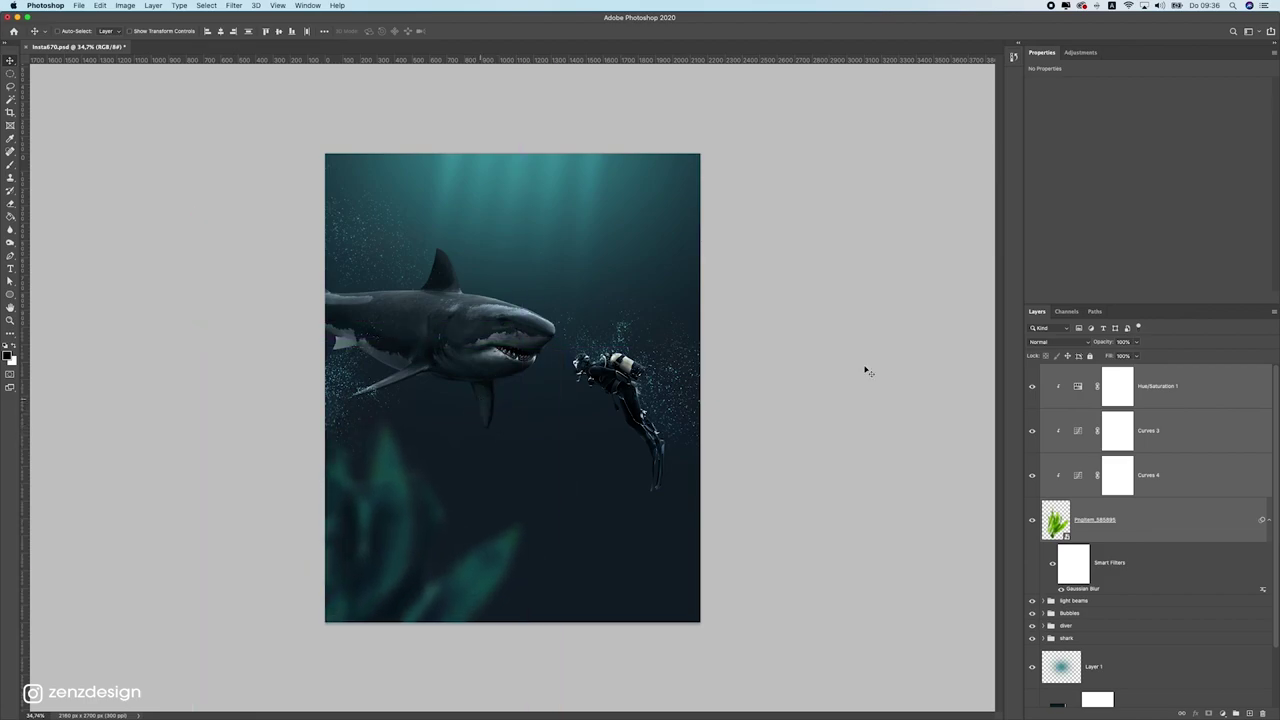
{"action": "left_click", "coordinate": [1236, 713]}
Step: Duplicate the seaweed group, then rotate and place the copy so its leaves rise from the corner below the diver
{"action": "key", "text": "super+j"}
{"action": "left_click_drag", "start_coordinate": [297, 377], "coordinate": [444, 537]}
{"action": "key", "text": "super+t"}
{"action": "left_click_drag", "start_coordinate": [625, 570], "coordinate": [558, 506]}
{"action": "left_click_drag", "start_coordinate": [692, 465], "coordinate": [606, 424]}
{"action": "left_click_drag", "start_coordinate": [602, 592], "coordinate": [669, 608]}
{"action": "key", "text": "Return"}
Step: Shift the original seaweed below the shark slightly outward toward the canvas edge
{"action": "left_click", "coordinate": [429, 514]}
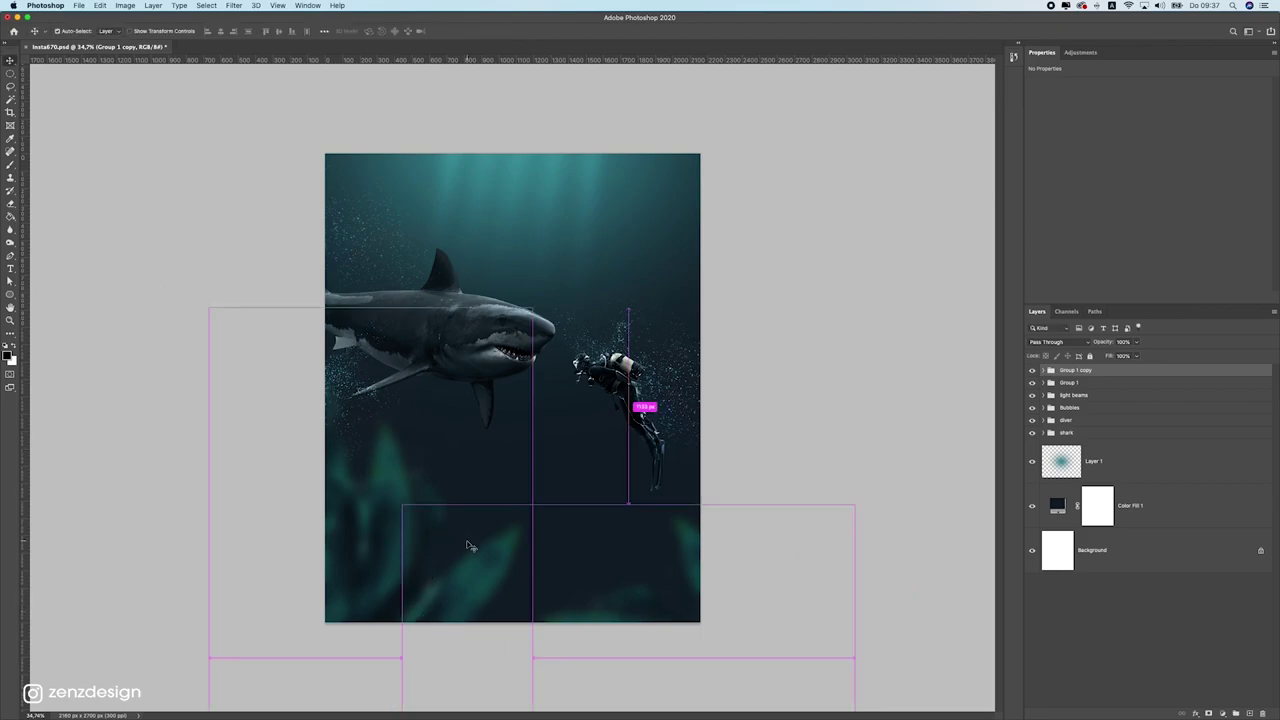
{"action": "scroll", "coordinate": [440, 500], "scroll_direction": "down", "scroll_amount": 5}
{"action": "scroll", "coordinate": [441, 500], "scroll_direction": "up", "scroll_amount": 5}
{"action": "mouse_move", "coordinate": [455, 461]}
{"action": "left_mouse_down"}
{"action": "mouse_move", "coordinate": [443, 488]}
{"action": "mouse_move", "coordinate": [436, 459]}
{"action": "left_mouse_up"}
{"action": "scroll", "coordinate": [494, 426], "scroll_direction": "up", "scroll_amount": 2}
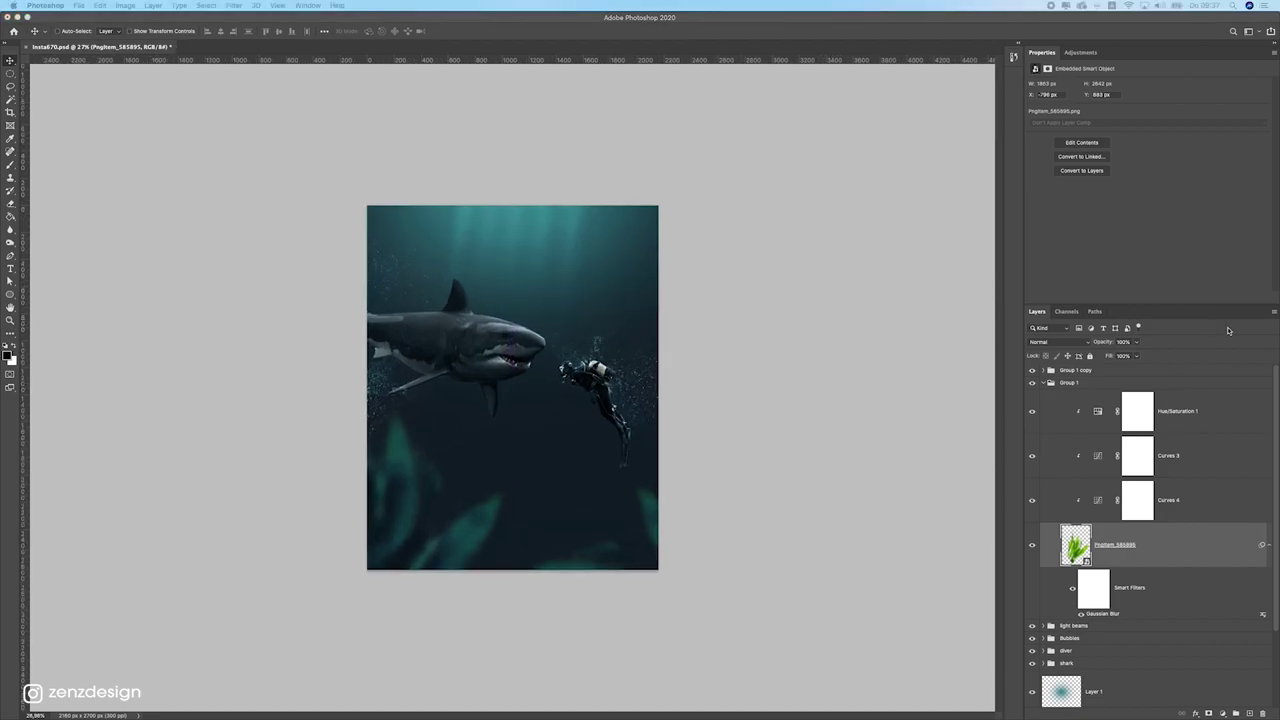
Step: Paste the fish school image as a new layer above the seaweed groups and set its blend mode to Screen
{"action": "left_click", "coordinate": [1067, 376]}
{"action": "key", "text": "super+v"}
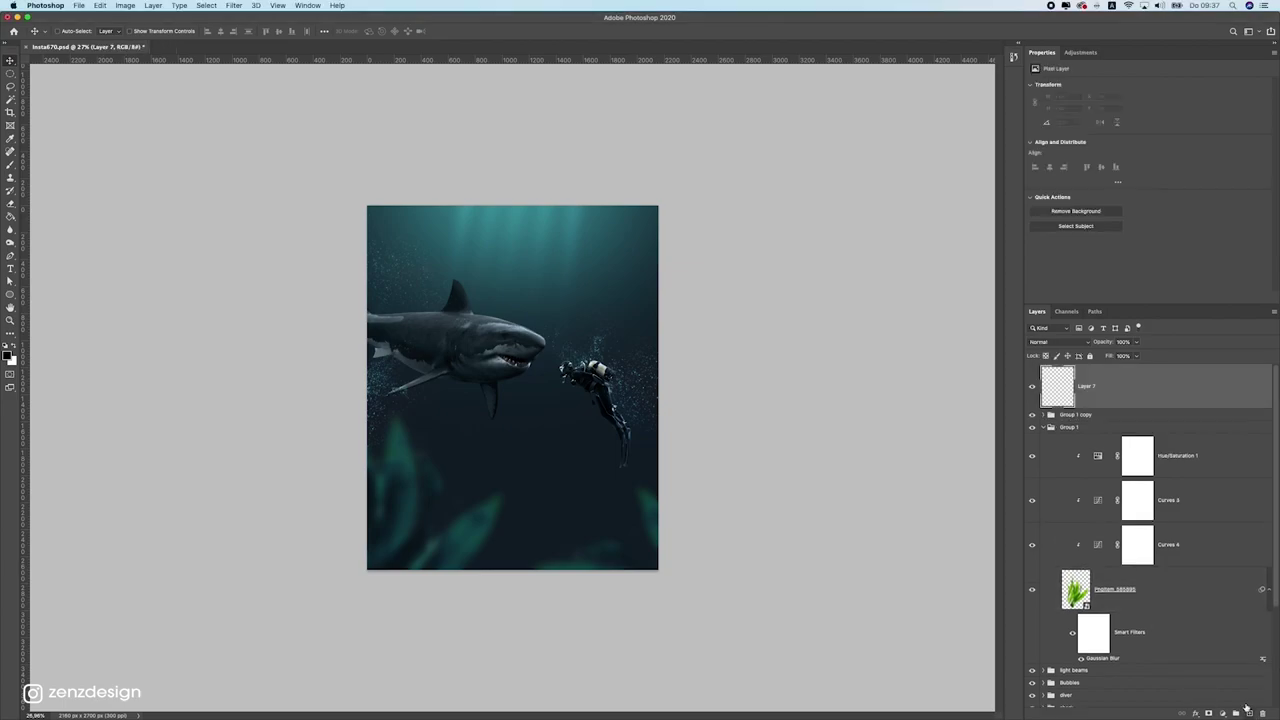
{"action": "scroll", "coordinate": [586, 373], "scroll_direction": "up", "scroll_amount": 1}
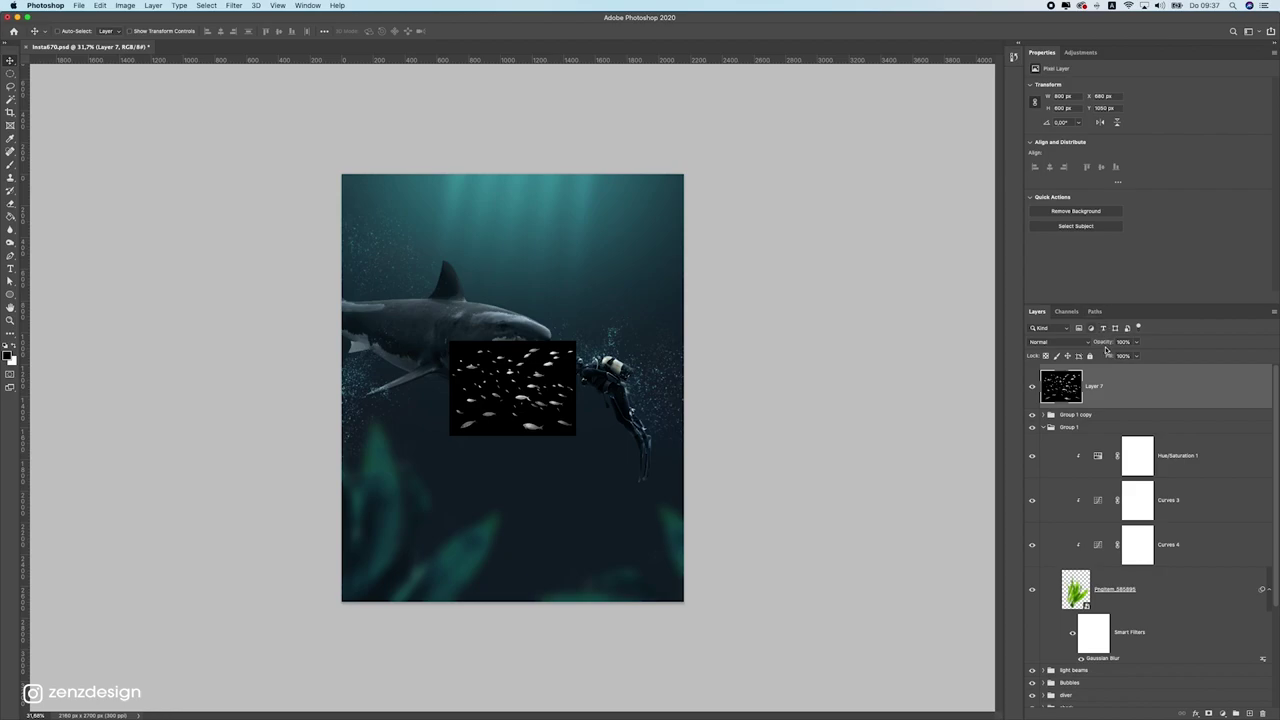
{"action": "left_click", "coordinate": [1067, 342]}
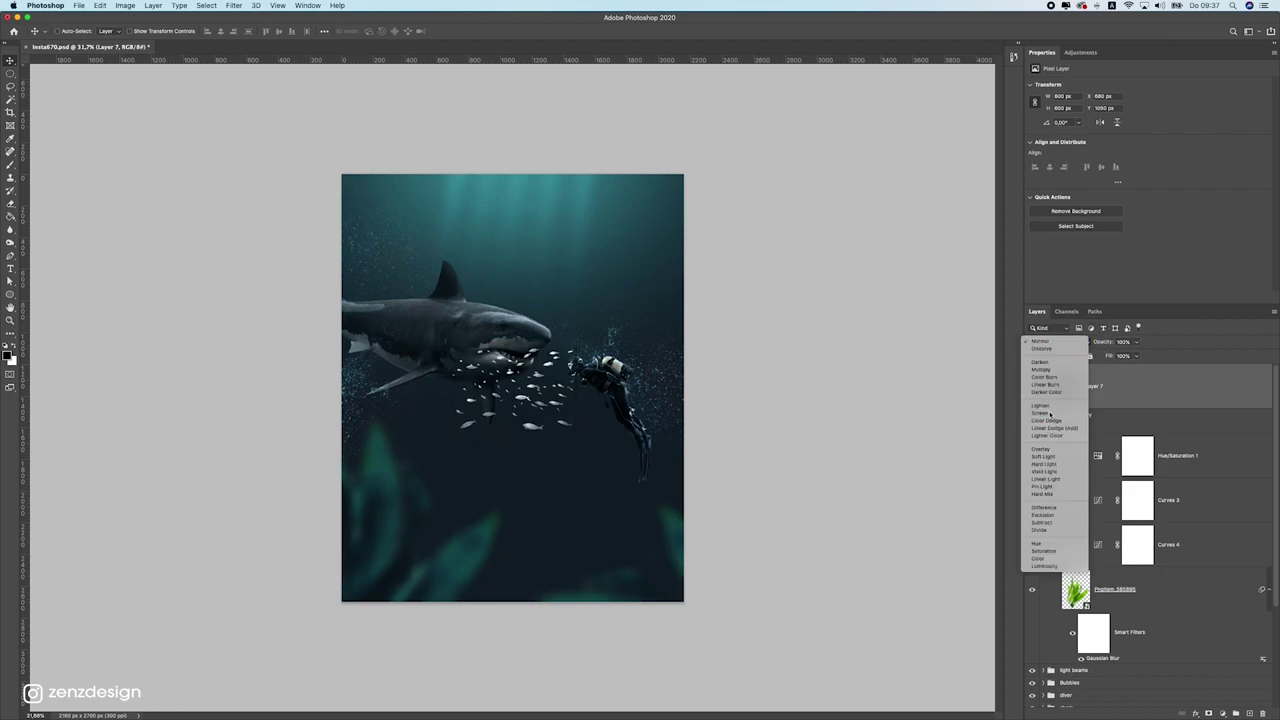
{"action": "left_click", "coordinate": [1045, 416]}
Step: Move the fish school to the shark's tail area, convert it to a Smart Object, and scale it down
{"action": "scroll", "coordinate": [559, 361], "scroll_direction": "up", "scroll_amount": 10}
{"action": "scroll", "coordinate": [559, 361], "scroll_direction": "down", "scroll_amount": 10}
{"action": "left_click_drag", "start_coordinate": [540, 348], "coordinate": [411, 274]}
{"action": "key", "text": "ctrl+t"}
{"action": "key", "text": "Escape"}
{"action": "right_click", "coordinate": [1122, 388]}
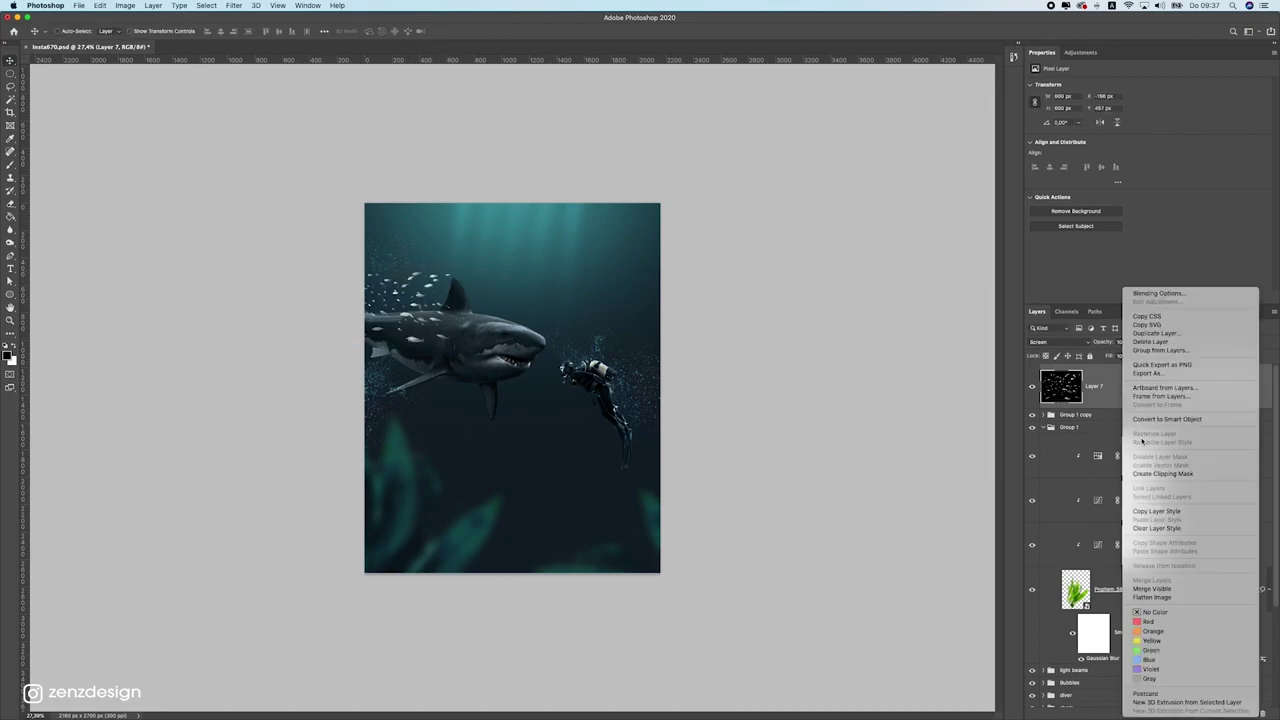
{"action": "left_click", "coordinate": [1170, 426]}
{"action": "left_click", "coordinate": [1138, 391], "text": "super"}
{"action": "right_click", "coordinate": [1138, 391]}
{"action": "left_click", "coordinate": [1170, 421]}
{"action": "key", "text": "super+t"}
{"action": "left_click_drag", "start_coordinate": [452, 265], "coordinate": [412, 392]}
{"action": "key", "text": "Return"}
Step: Duplicate the fish school and lower the original fish layer's opacity to 66%
{"action": "key", "text": "super+j"}
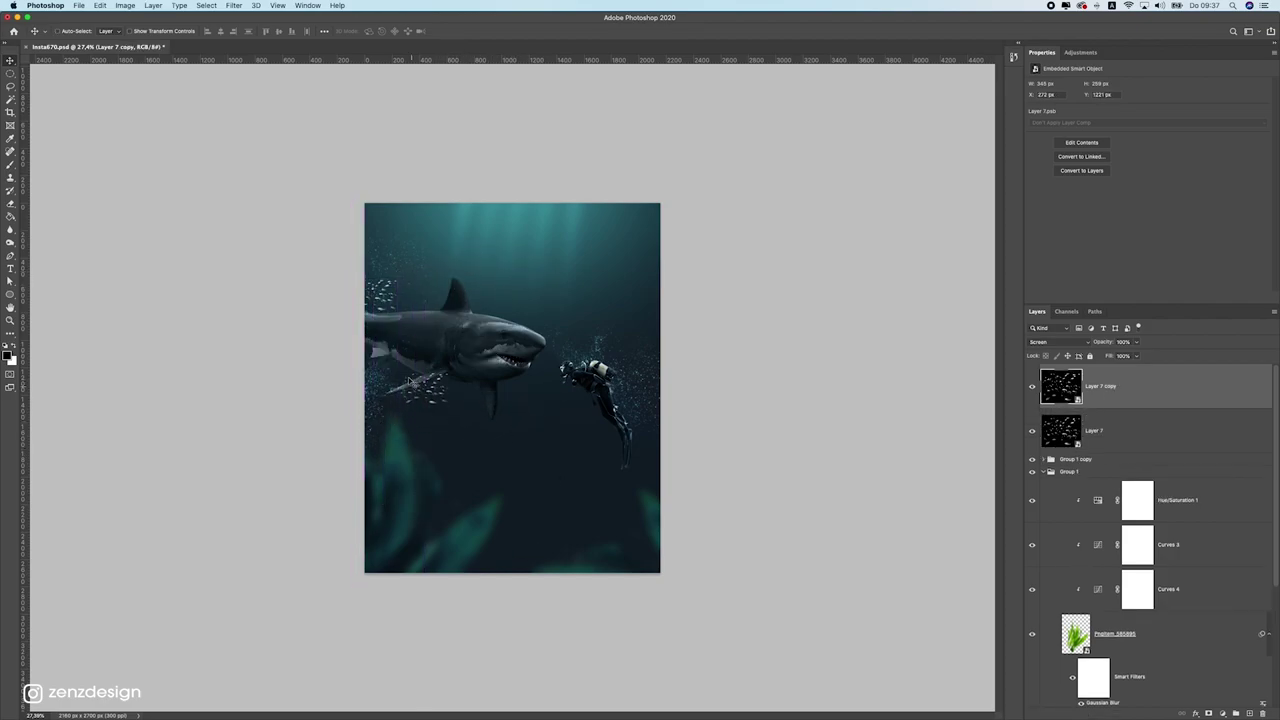
{"action": "left_click", "coordinate": [1104, 442]}
{"action": "left_click", "coordinate": [1135, 344]}
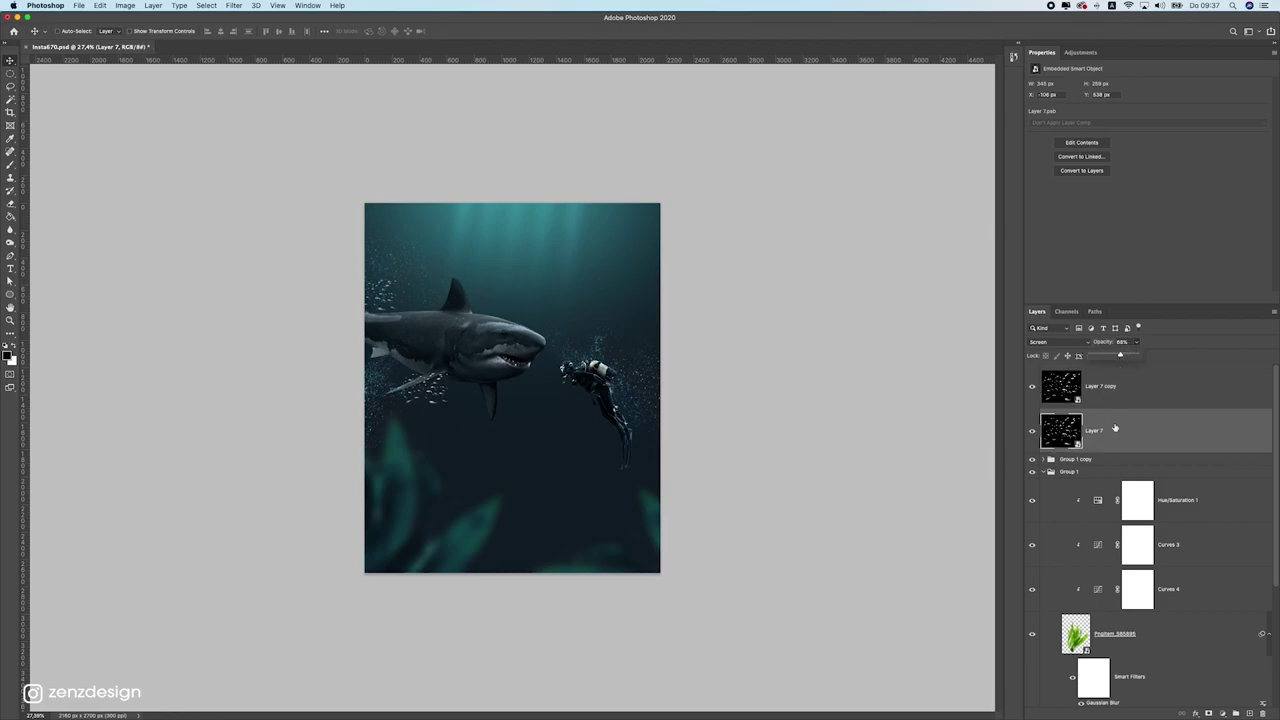
Step: Move the duplicated fish school to the canvas edge by the shark's tail
{"action": "left_click", "coordinate": [1110, 388]}
{"action": "left_click_drag", "start_coordinate": [692, 392], "coordinate": [389, 301]}
{"action": "scroll", "coordinate": [437, 329], "scroll_direction": "up", "scroll_amount": 3}
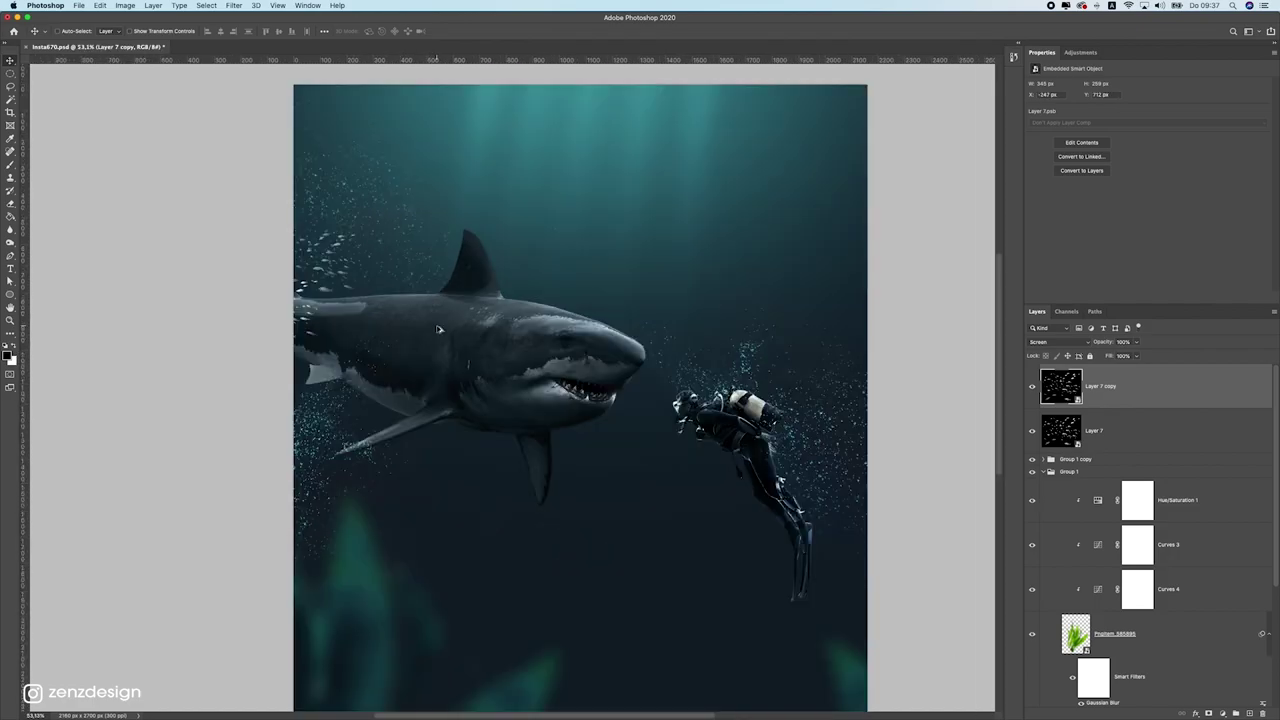
{"action": "scroll", "coordinate": [694, 323], "scroll_direction": "down", "scroll_amount": 3}
{"action": "scroll", "coordinate": [694, 323], "scroll_direction": "up", "scroll_amount": 1}
Step: Change the color of the area surrounding the canvas to Default
{"action": "right_click", "coordinate": [838, 287]}
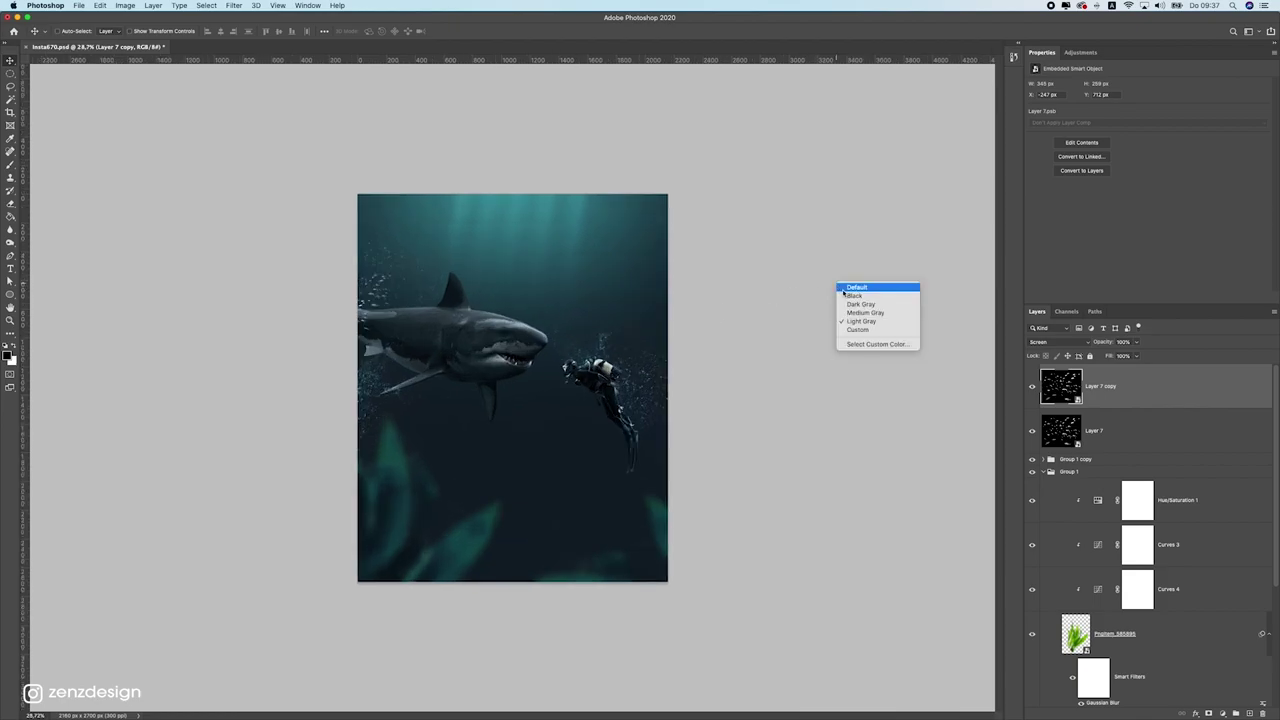
{"action": "left_click", "coordinate": [848, 288]}
{"action": "scroll", "coordinate": [863, 274], "scroll_direction": "up", "scroll_amount": 1}
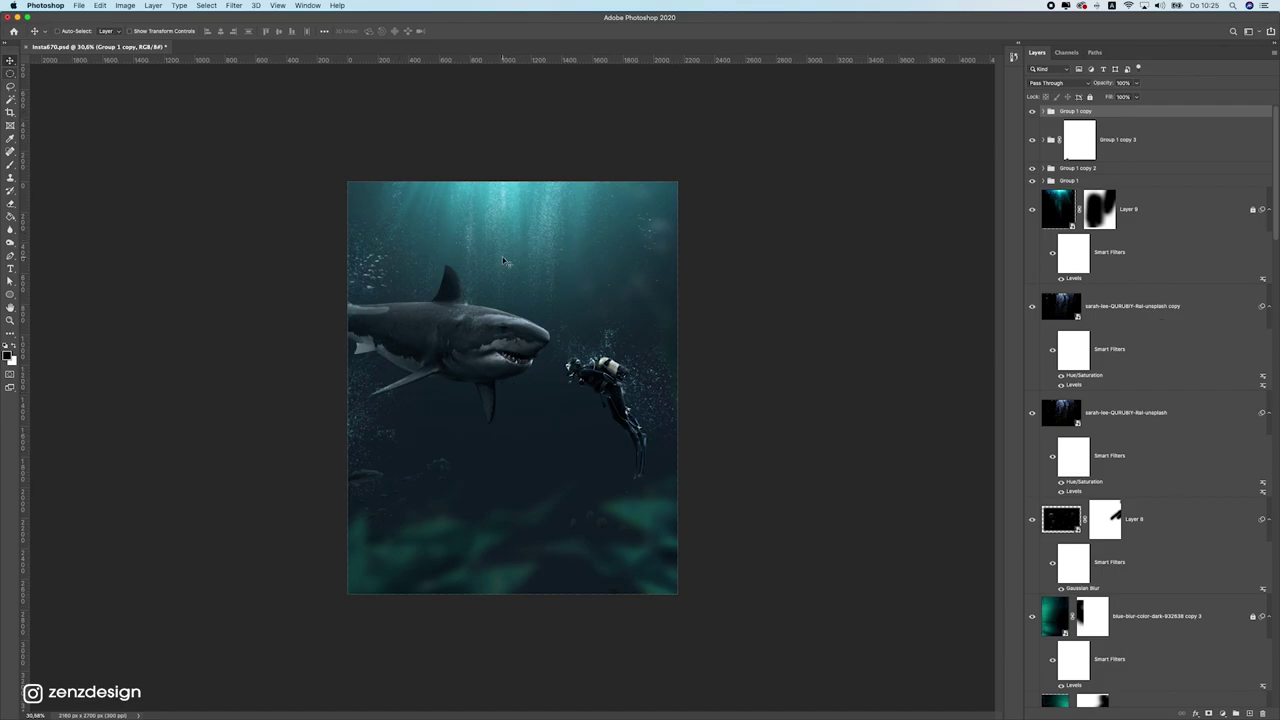
Step: Create a new layer above all groups and choose a light cyan foreground color for the Brush tool
{"action": "left_click", "coordinate": [1249, 714]}
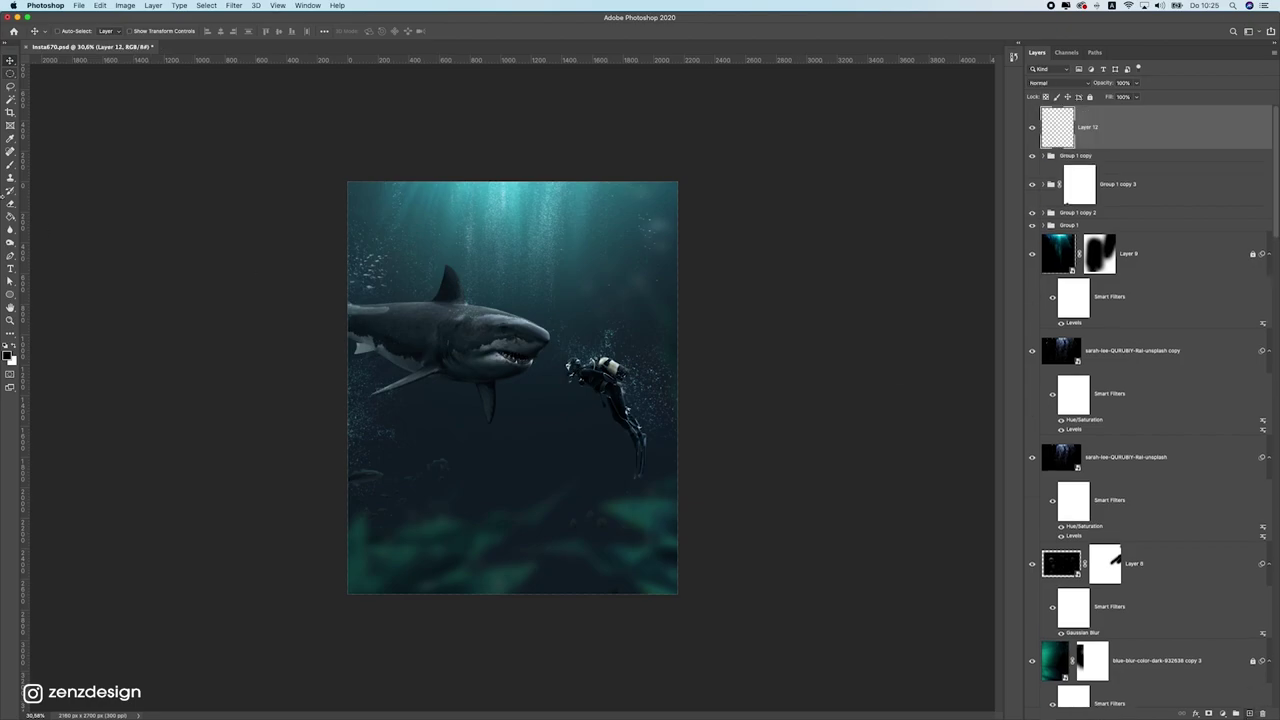
{"action": "left_click", "coordinate": [9, 167]}
{"action": "left_click", "coordinate": [7, 356]}
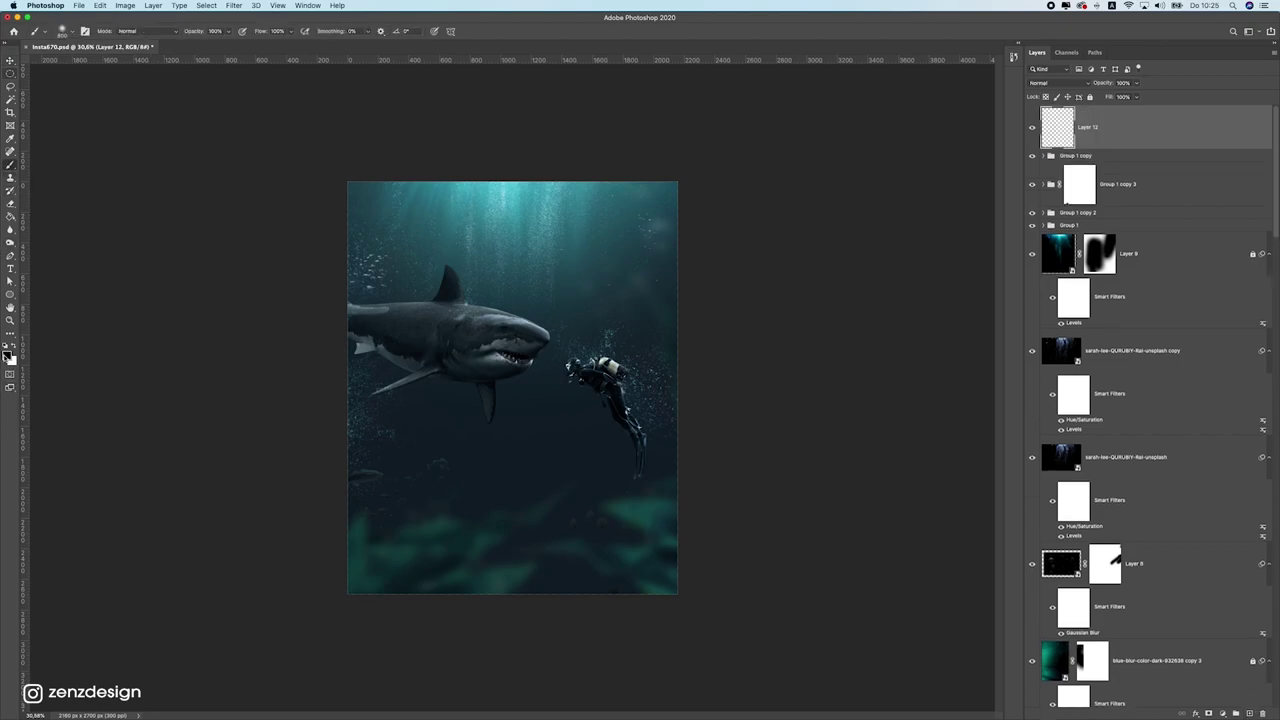
{"action": "left_click", "coordinate": [581, 198]}
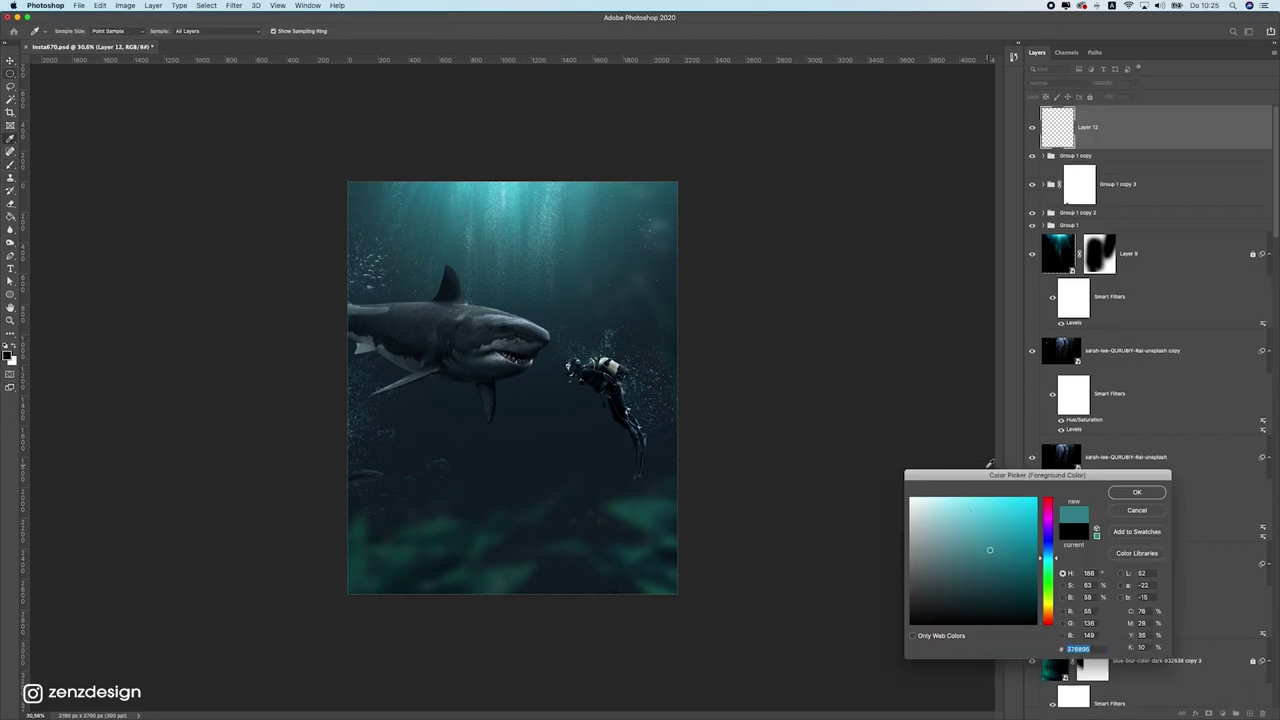
{"action": "left_click_drag", "start_coordinate": [990, 470], "coordinate": [775, 227]}
{"action": "left_click_drag", "start_coordinate": [761, 284], "coordinate": [734, 260]}
{"action": "left_click", "coordinate": [922, 249]}
{"action": "key", "text": "b"}
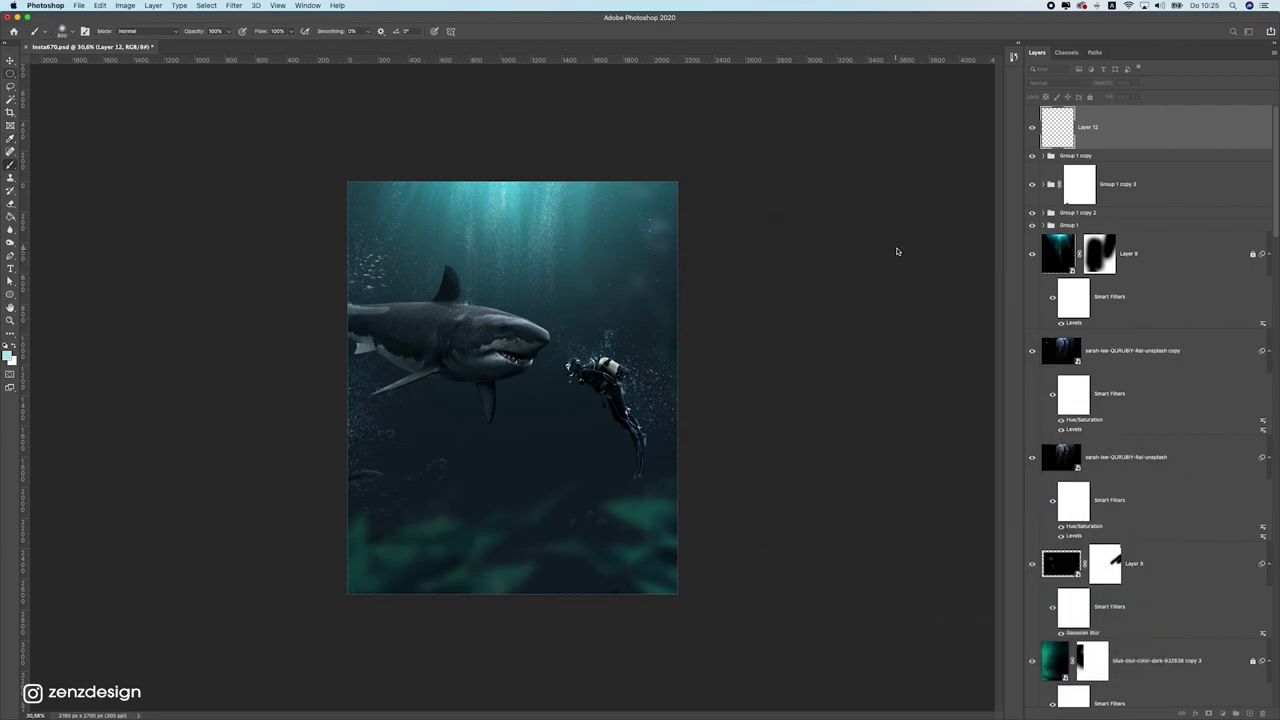
Step: Paint one large soft light-cyan spot on the new layer and move it to the upper edge of the canvas
{"action": "left_click", "coordinate": [525, 296]}
{"action": "key", "text": "v"}
{"action": "mouse_move", "coordinate": [538, 353]}
{"action": "left_mouse_down"}
{"action": "mouse_move", "coordinate": [590, 290]}
{"action": "mouse_move", "coordinate": [700, 245]}
{"action": "left_mouse_up"}
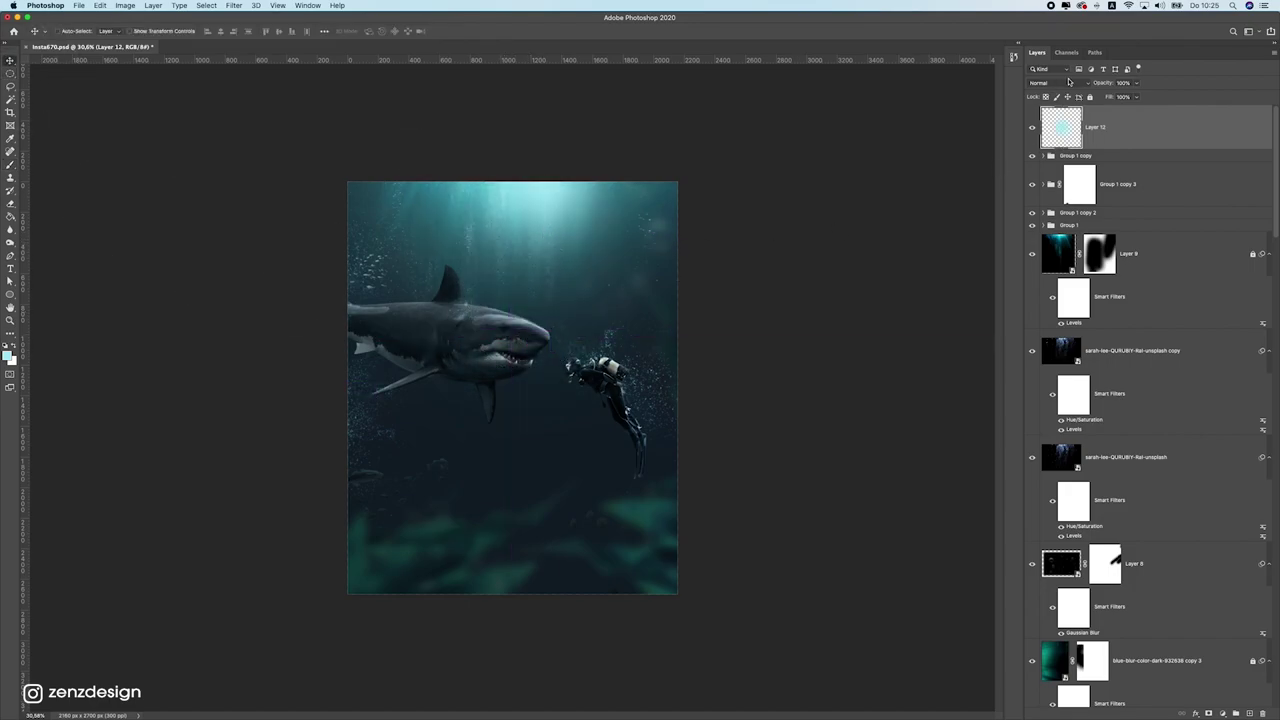
Step: Set the glow layer to Overlay, enlarge the cyan spot, and reposition it over the light beams
{"action": "left_click", "coordinate": [1068, 84]}
{"action": "key", "text": "Return"}
{"action": "key", "text": "super+t"}
{"action": "left_click_drag", "start_coordinate": [666, 316], "coordinate": [752, 422]}
{"action": "left_click_drag", "start_coordinate": [620, 298], "coordinate": [612, 365]}
{"action": "key", "text": "Return"}
{"action": "left_click_drag", "start_coordinate": [589, 320], "coordinate": [590, 357]}
{"action": "left_click_drag", "start_coordinate": [694, 266], "coordinate": [685, 277]}
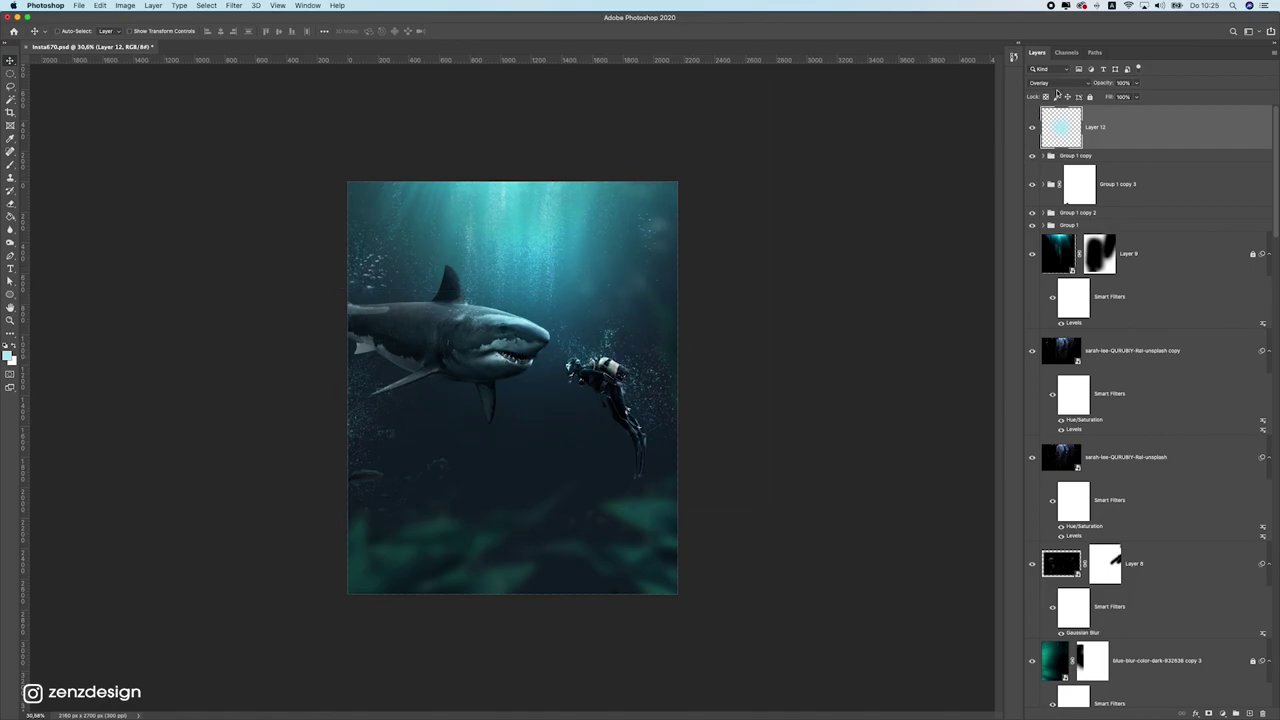
Step: Switch the glow layer's blend mode to Screen and move the glow up to the water surface
{"action": "left_click", "coordinate": [1057, 84]}
{"action": "left_click", "coordinate": [1050, 48]}
{"action": "left_click_drag", "start_coordinate": [555, 330], "coordinate": [515, 206]}
{"action": "mouse_move", "coordinate": [566, 257]}
{"action": "left_mouse_down"}
{"action": "mouse_move", "coordinate": [569, 216]}
{"action": "mouse_move", "coordinate": [567, 260]}
{"action": "mouse_move", "coordinate": [560, 235]}
{"action": "left_mouse_up"}
Step: Duplicate the Screen glow layer and reduce the copy's opacity to about 52%
{"action": "key", "text": "super+j"}
{"action": "key", "text": "super+j"}
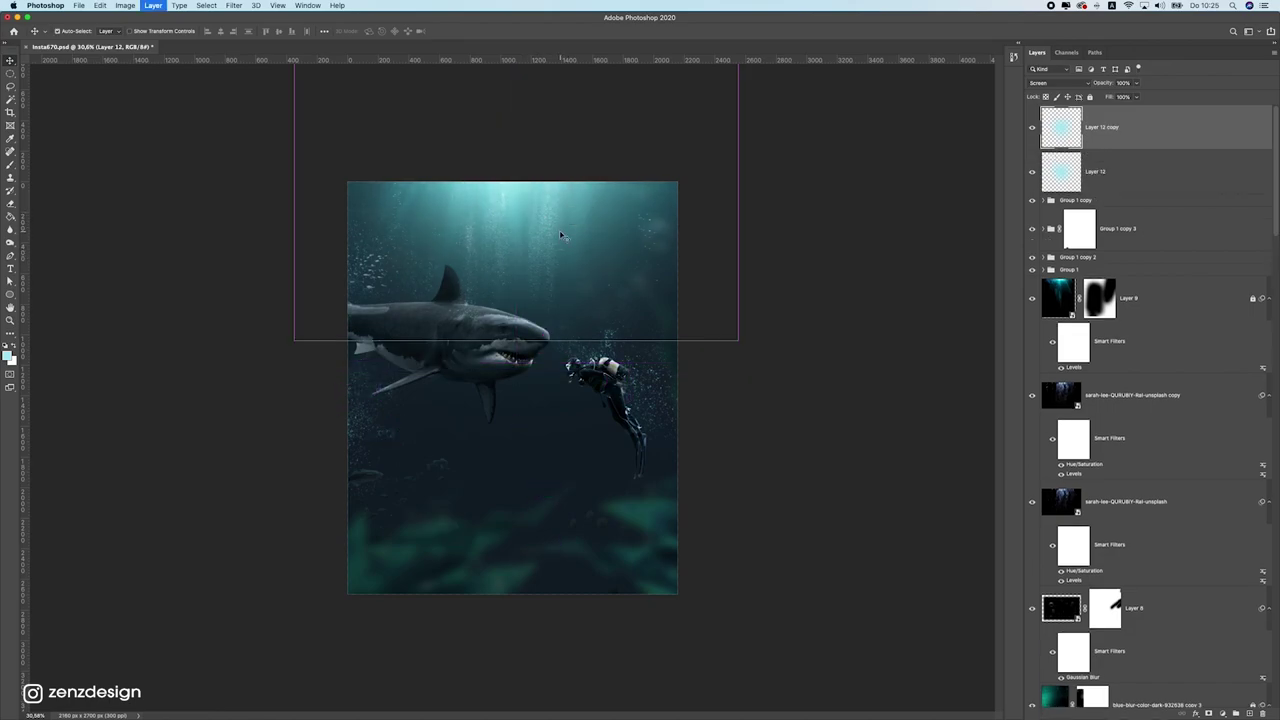
{"action": "left_click", "coordinate": [1136, 83]}
{"action": "left_click_drag", "start_coordinate": [1134, 97], "coordinate": [1115, 98]}
{"action": "left_click", "coordinate": [870, 197]}
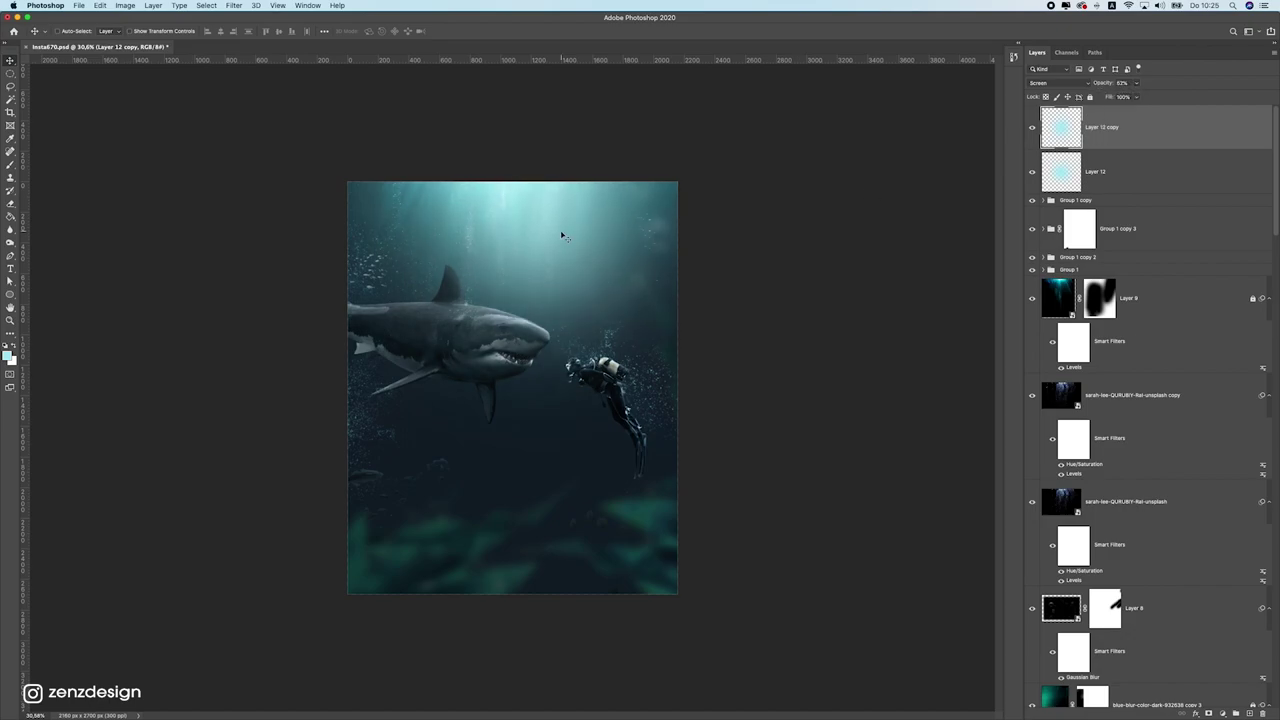
Step: Duplicate the glow again, set this copy to Overlay, and move it down toward the shark and diver
{"action": "key", "text": "super+j"}
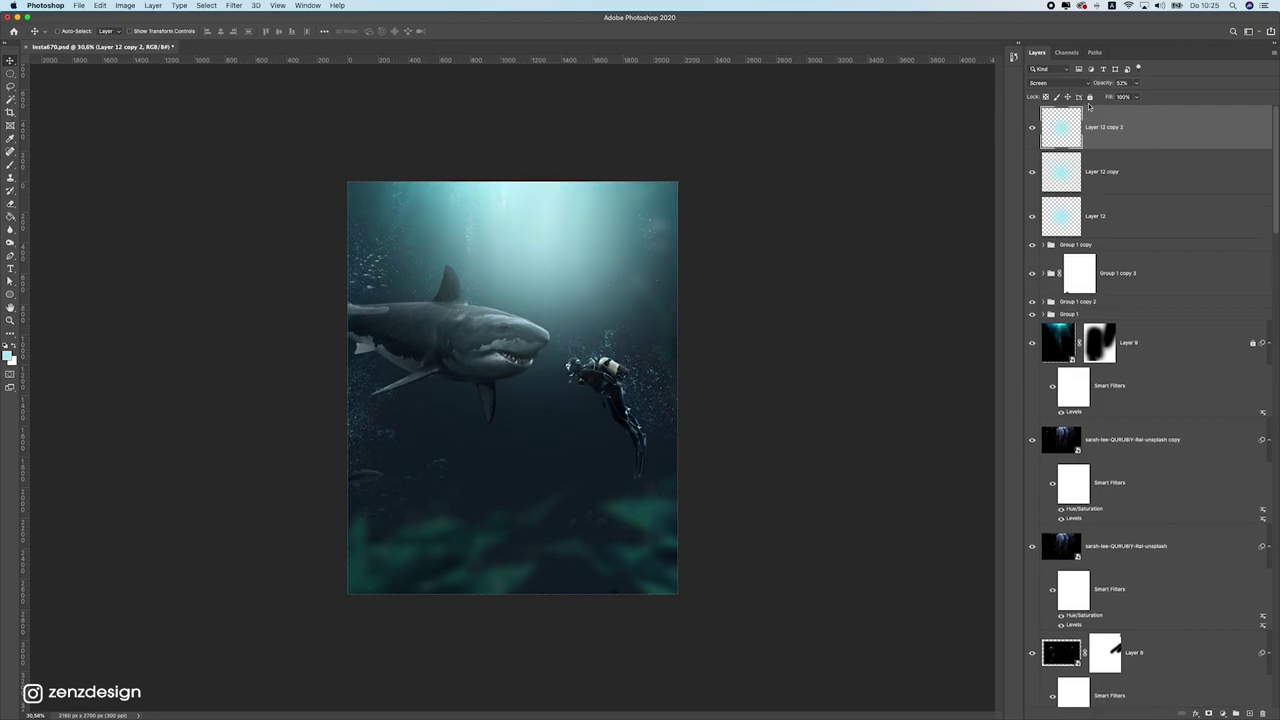
{"action": "left_click", "coordinate": [1066, 84]}
{"action": "left_click", "coordinate": [1055, 119]}
{"action": "left_click_drag", "start_coordinate": [612, 308], "coordinate": [598, 430]}
{"action": "scroll", "coordinate": [600, 416], "scroll_direction": "down", "scroll_amount": 5}
{"action": "scroll", "coordinate": [600, 416], "scroll_direction": "up", "scroll_amount": 2}
Step: Adjust the opacity of the first glow copy and lower the opacity of the original cyan glow layer
{"action": "left_click", "coordinate": [1076, 190]}
{"action": "left_click", "coordinate": [1135, 83]}
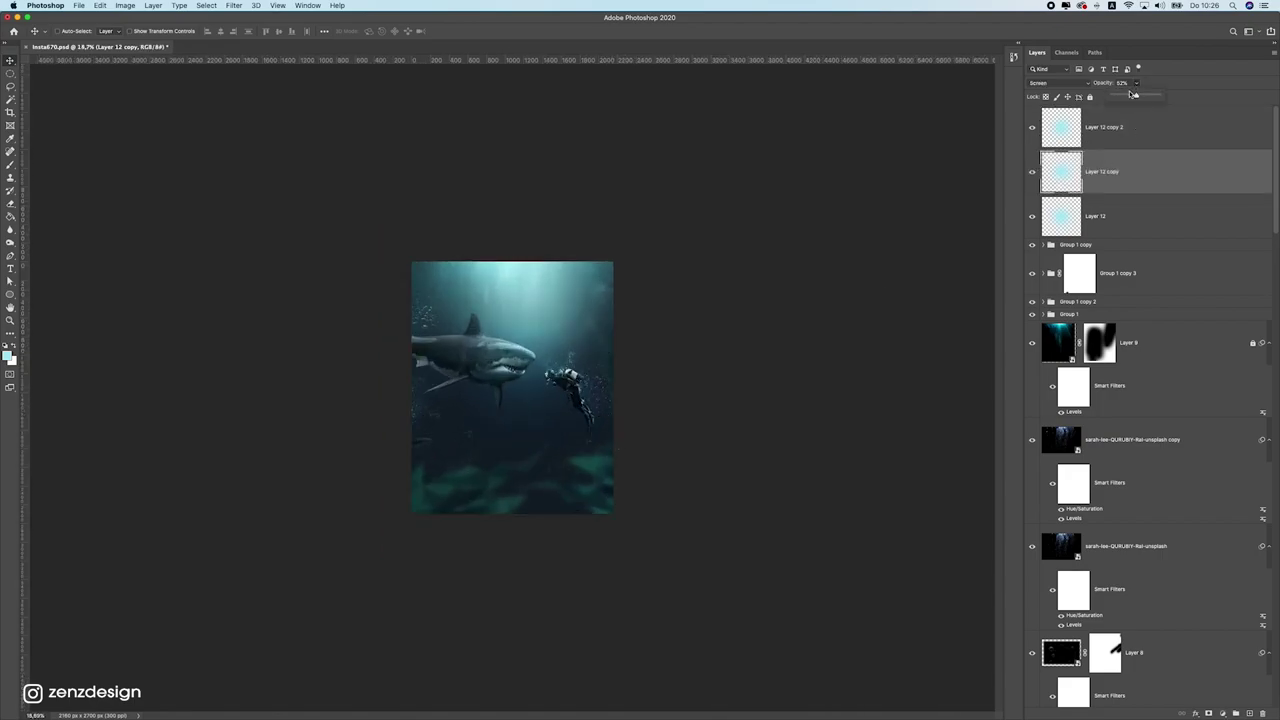
{"action": "left_click", "coordinate": [1128, 206]}
{"action": "left_click", "coordinate": [1136, 85]}
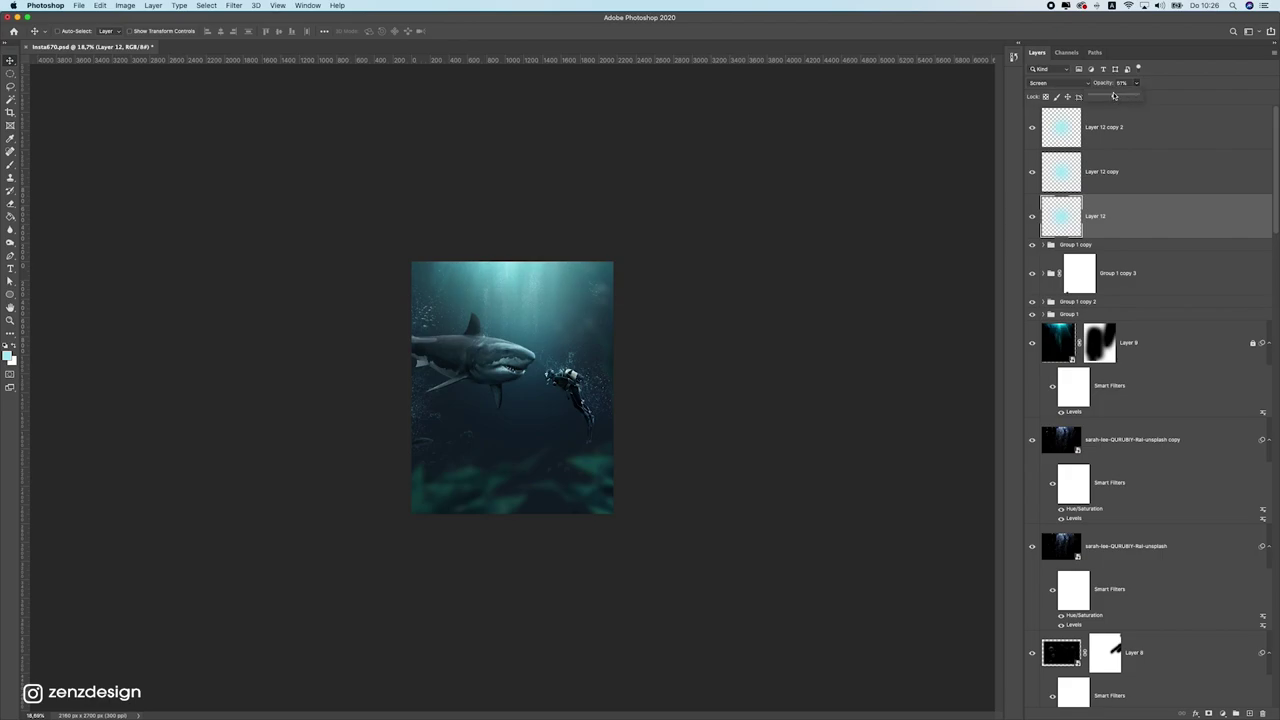
{"action": "scroll", "coordinate": [562, 270], "scroll_direction": "up", "scroll_amount": 5}
{"action": "left_click", "coordinate": [770, 218]}
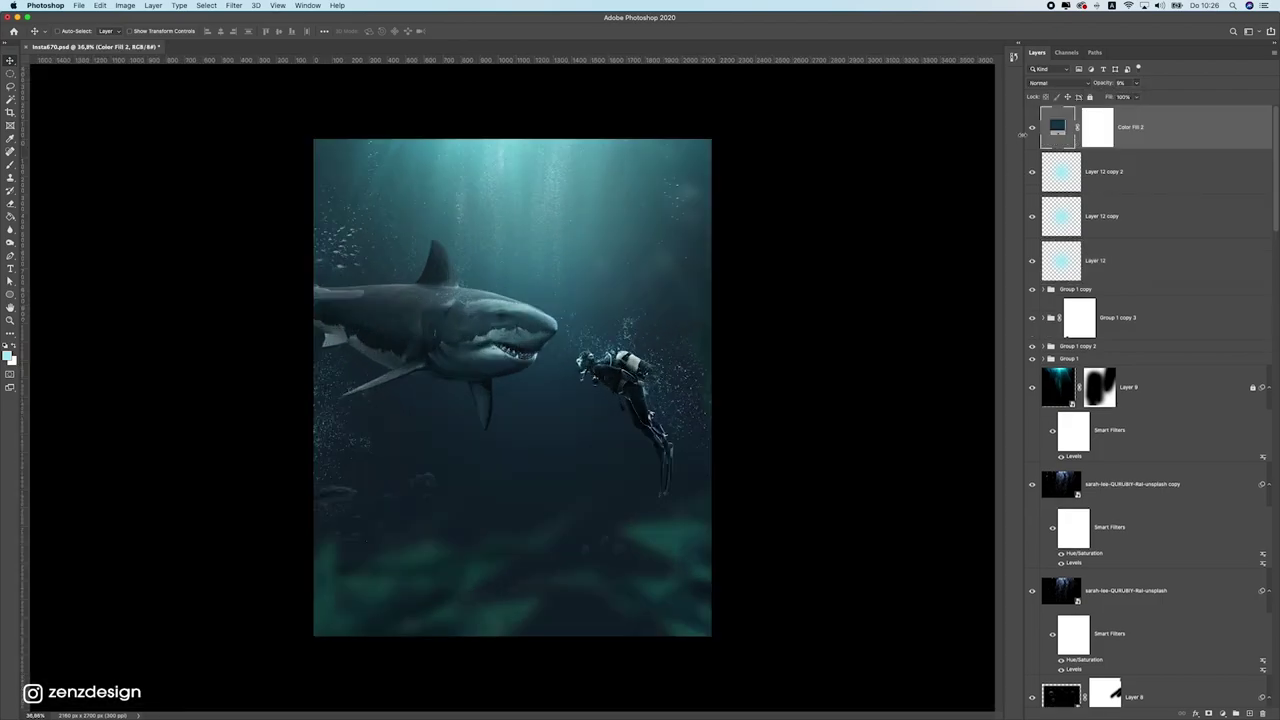
Step: Compare the image with and without the top color fill layer and fine-tune that layer's opacity
{"action": "left_click", "coordinate": [1031, 128]}
{"action": "left_click", "coordinate": [1031, 128]}
{"action": "left_click", "coordinate": [1136, 83]}
{"action": "left_click_drag", "start_coordinate": [1134, 98], "coordinate": [1132, 98]}
{"action": "left_click", "coordinate": [1137, 145]}
Step: Stamp all visible layers into a new top layer and convert it to a smart object
{"action": "key", "text": "super+alt+shift+e"}
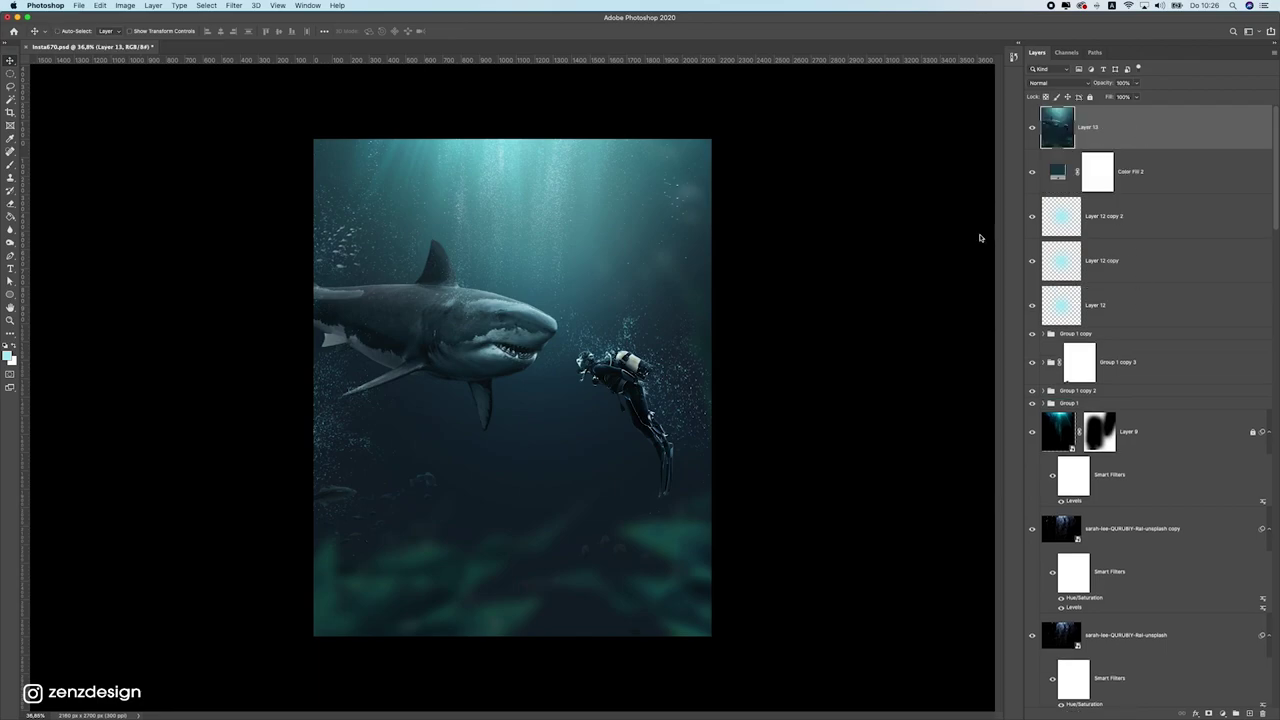
{"action": "right_click", "coordinate": [1111, 128]}
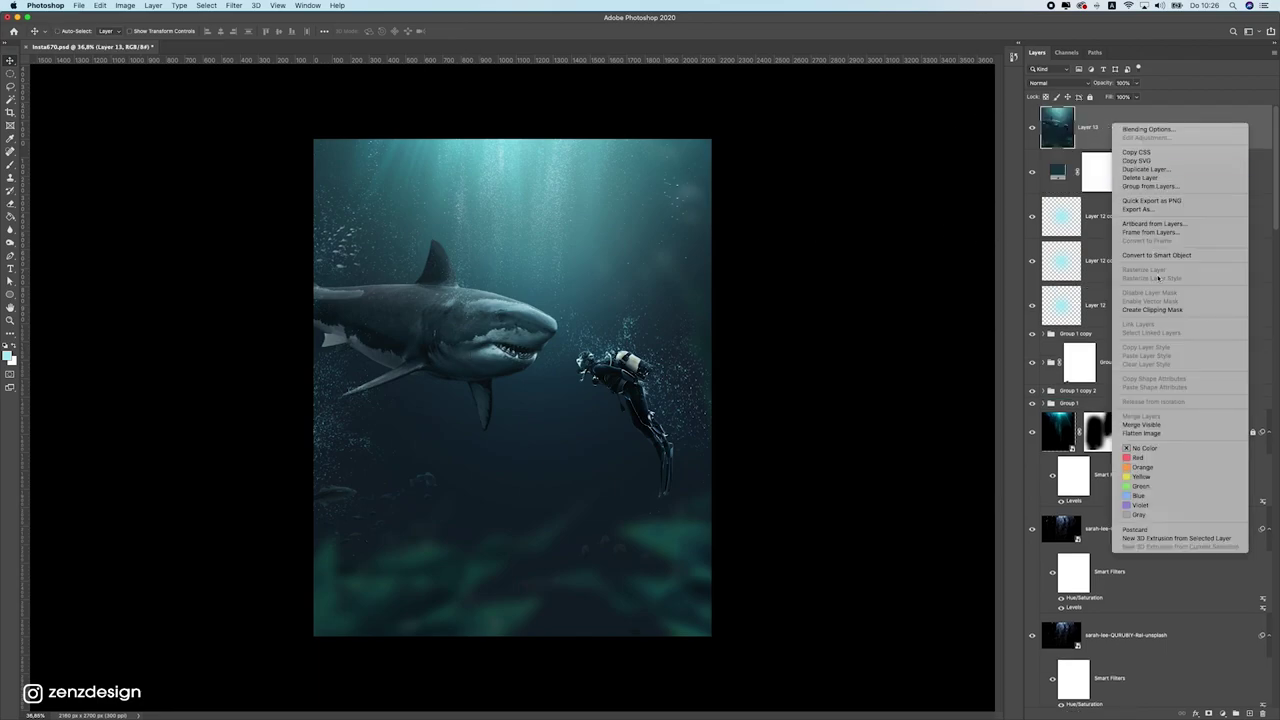
{"action": "left_click", "coordinate": [1150, 256]}
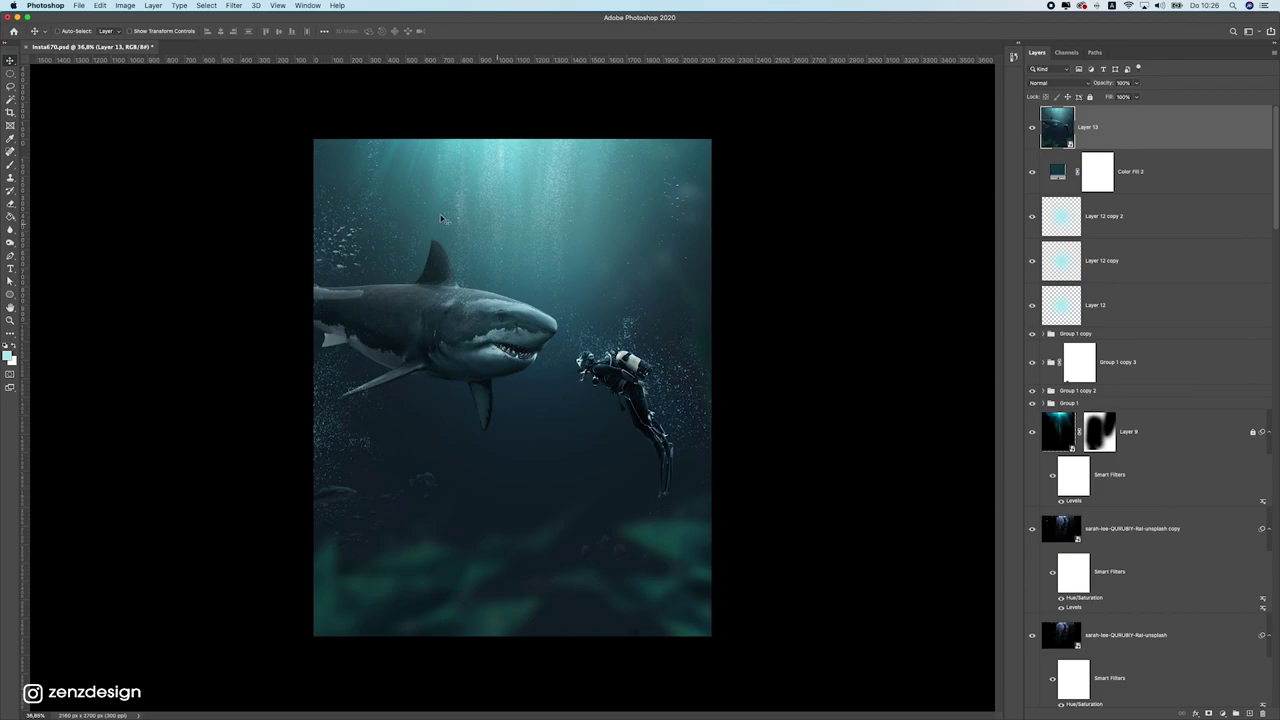
Step: In a Camera Raw filter on the merged smart object, set Contrast +3, Highlights +24, Shadows -10, Whites +20 and Blacks -8
{"action": "left_click", "coordinate": [234, 5]}
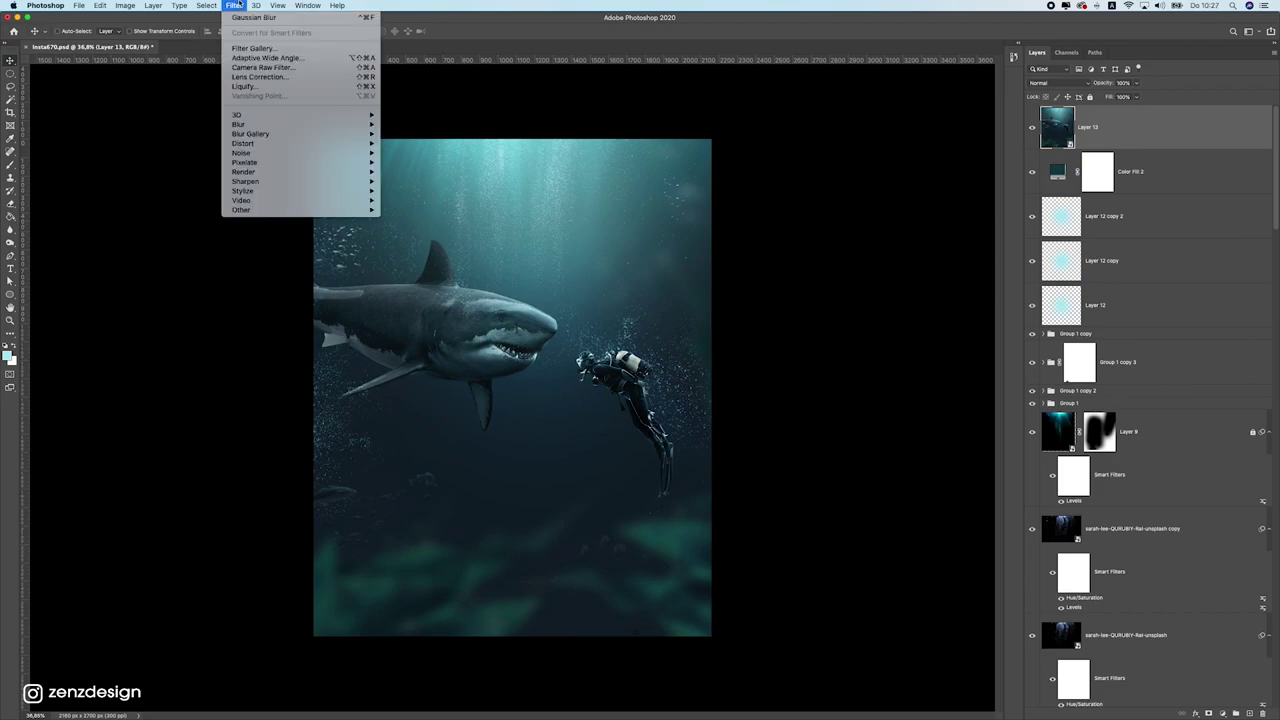
{"action": "left_click", "coordinate": [290, 68]}
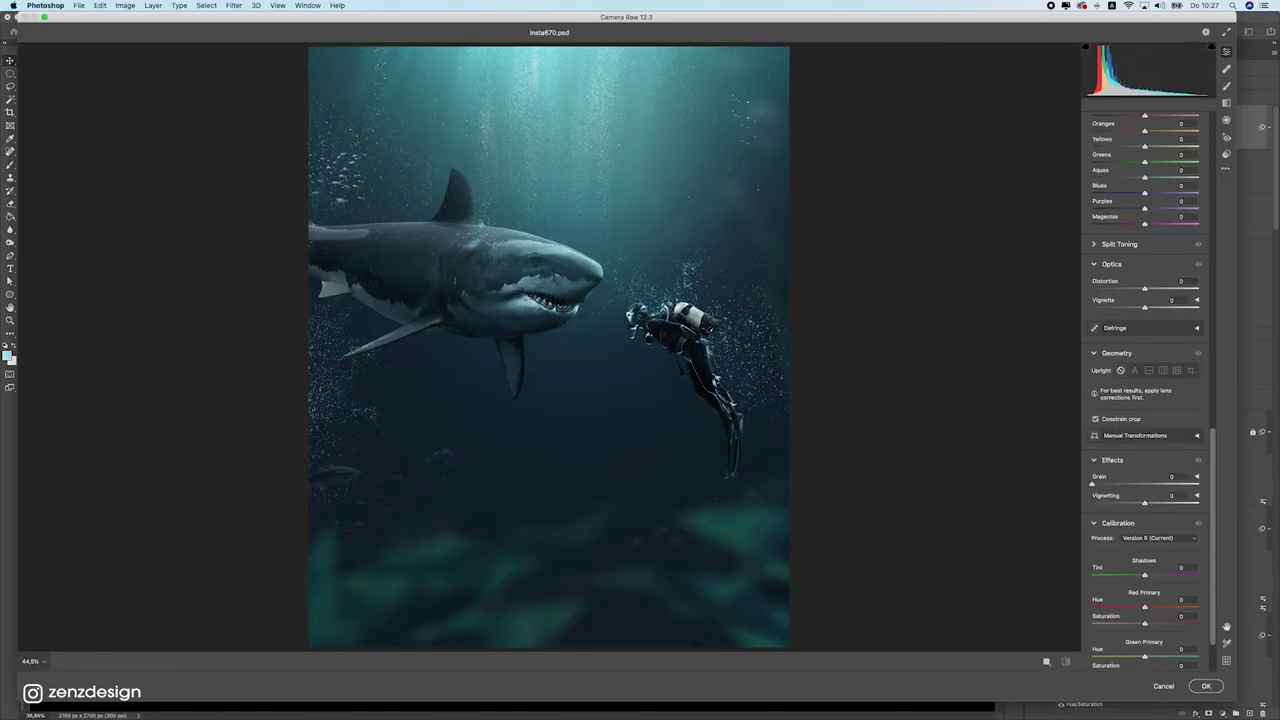
{"action": "left_click", "coordinate": [682, 313]}
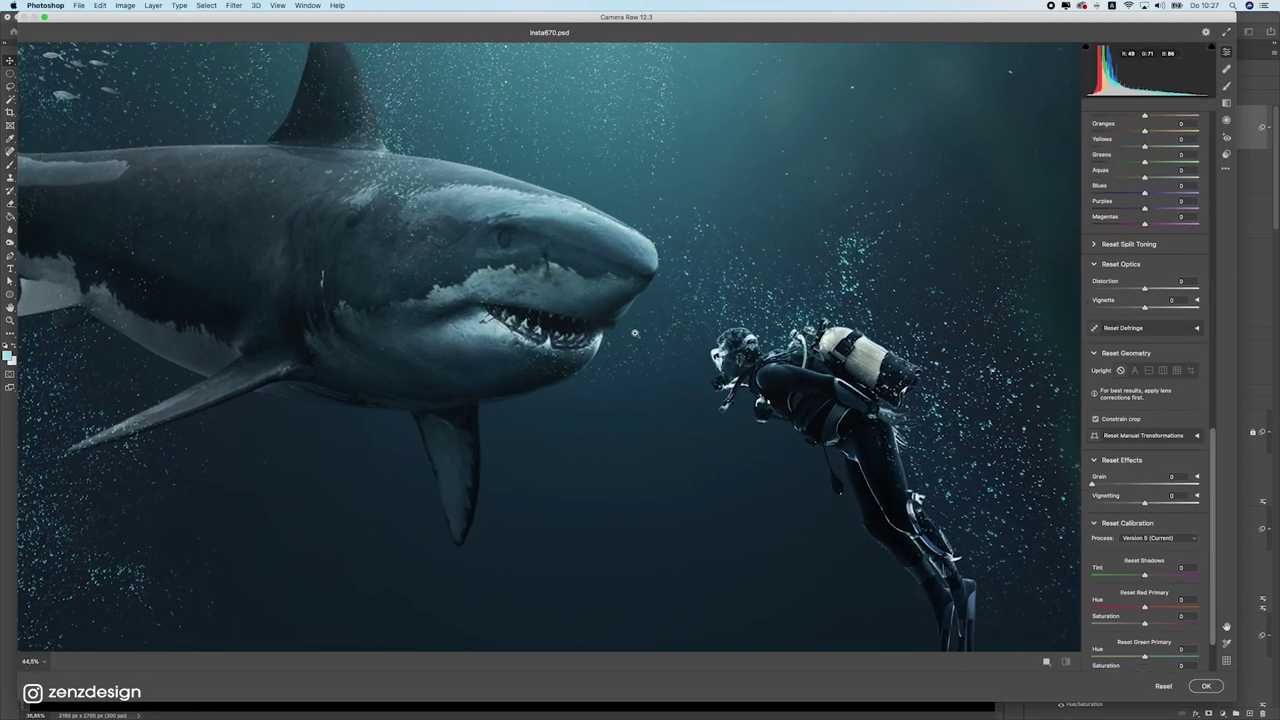
{"action": "left_click", "coordinate": [634, 338], "text": "alt"}
{"action": "scroll", "coordinate": [1176, 121], "scroll_direction": "up", "scroll_amount": 15}
{"action": "left_click_drag", "start_coordinate": [1147, 246], "coordinate": [1178, 312]}
{"action": "double_click", "coordinate": [1155, 245]}
{"action": "double_click", "coordinate": [1125, 261]}
{"action": "left_click_drag", "start_coordinate": [1163, 307], "coordinate": [1138, 321]}
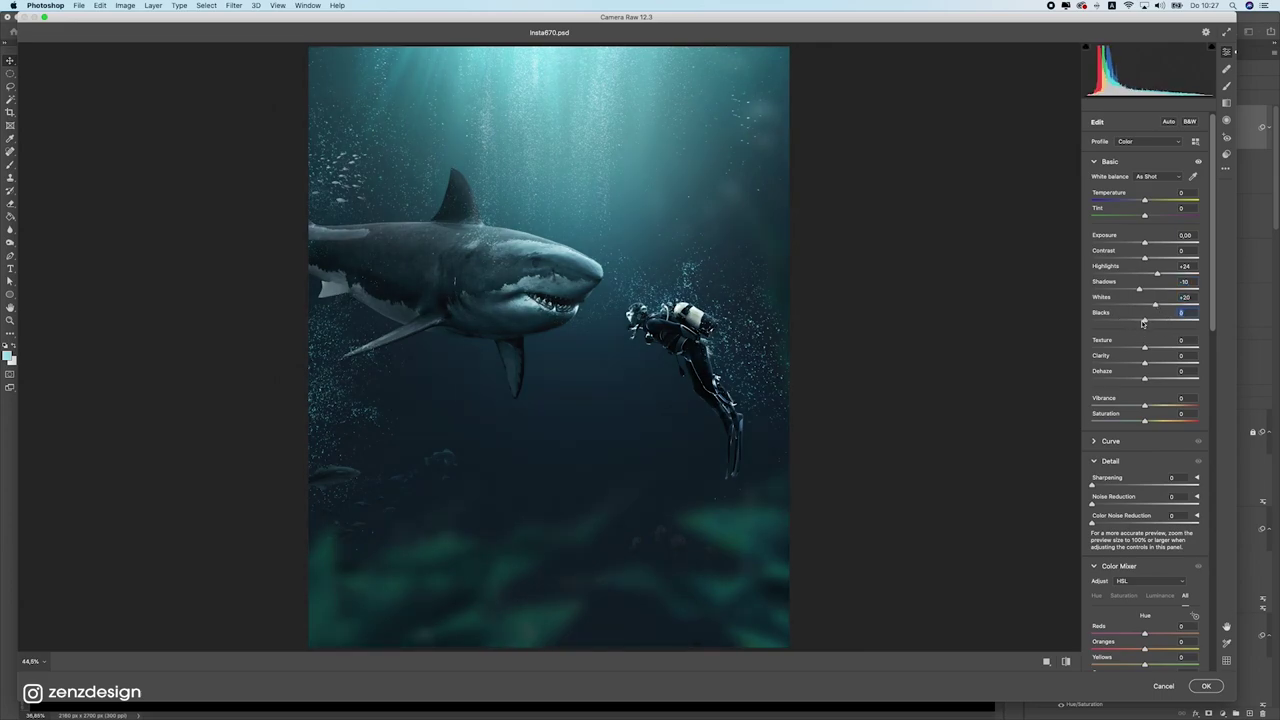
{"action": "left_click_drag", "start_coordinate": [1145, 258], "coordinate": [1146, 245]}
{"action": "double_click", "coordinate": [1149, 244]}
Step: Soften the image with Texture at about -59, Clarity +21 and Dehaze -16
{"action": "left_click_drag", "start_coordinate": [1145, 347], "coordinate": [1100, 349]}
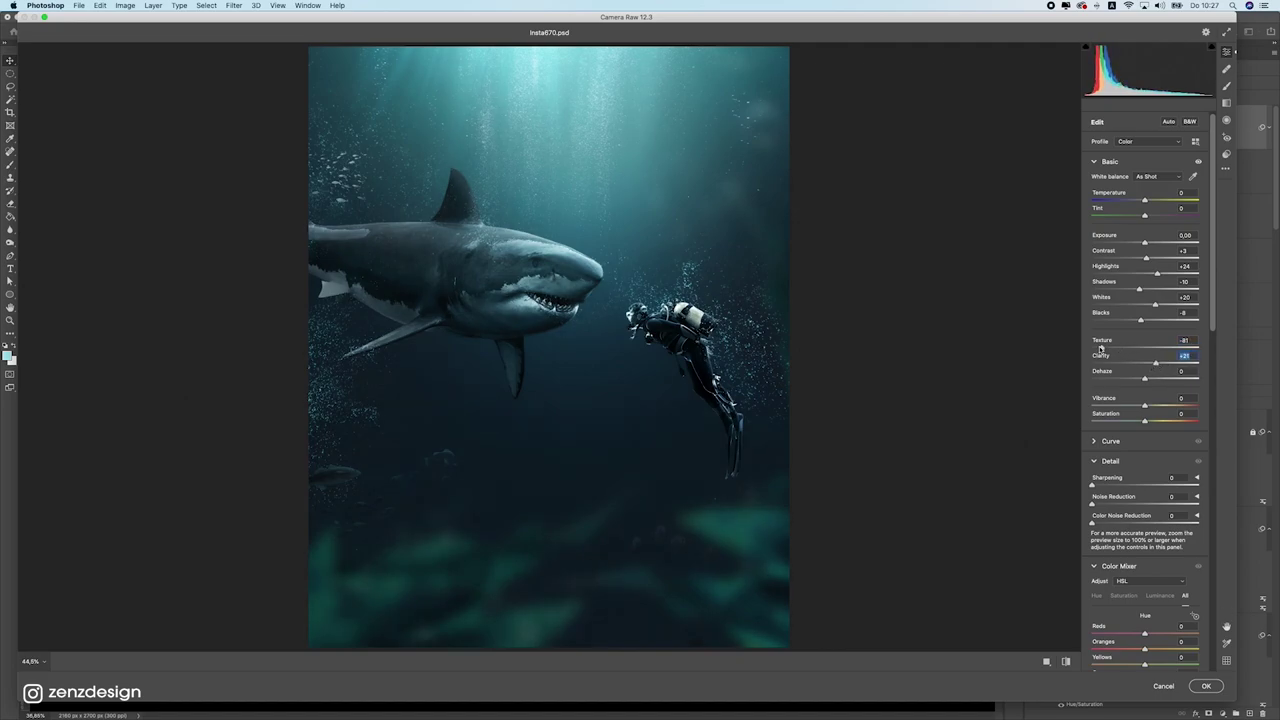
{"action": "left_click_drag", "start_coordinate": [1104, 348], "coordinate": [1131, 380]}
{"action": "key", "text": "Tab"}
{"action": "key", "text": "Tab"}
{"action": "double_click", "coordinate": [1134, 381]}
{"action": "type", "text": "-18"}
{"action": "key", "text": "Return"}
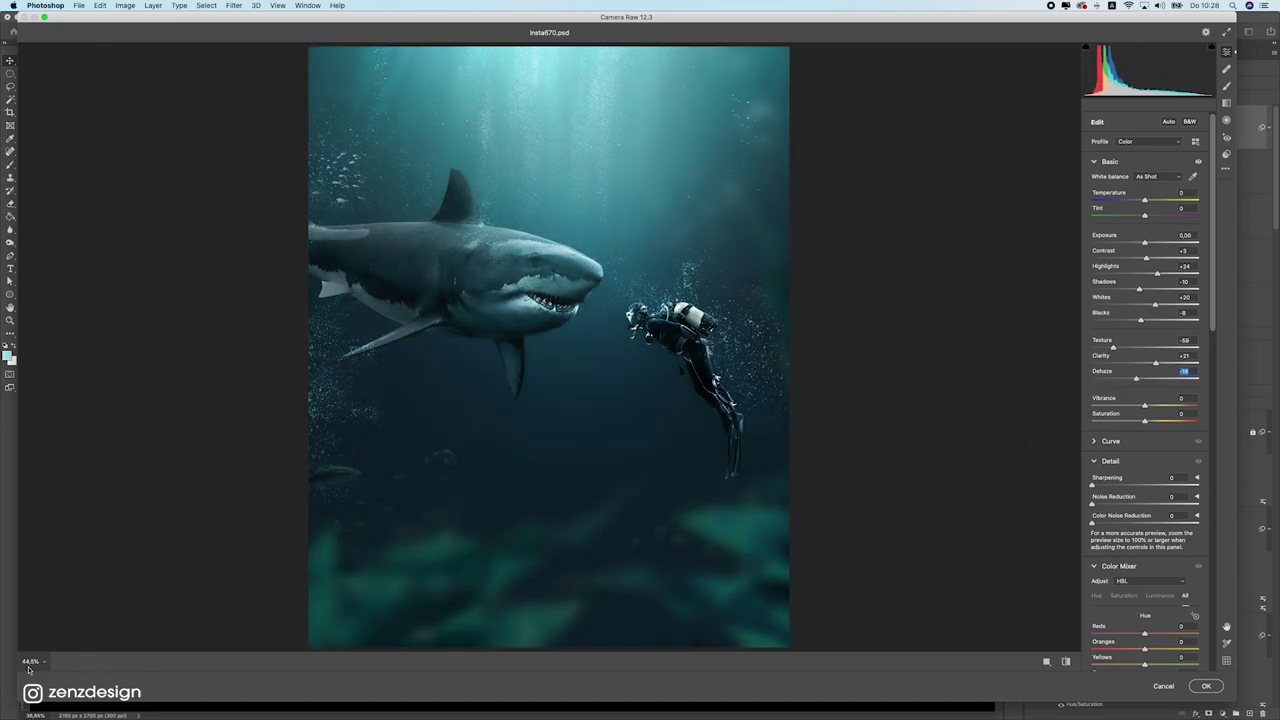
Step: Try a different Vibrance with the preview at 25%, reset it, and set Sharpening to 23
{"action": "left_click", "coordinate": [29, 664]}
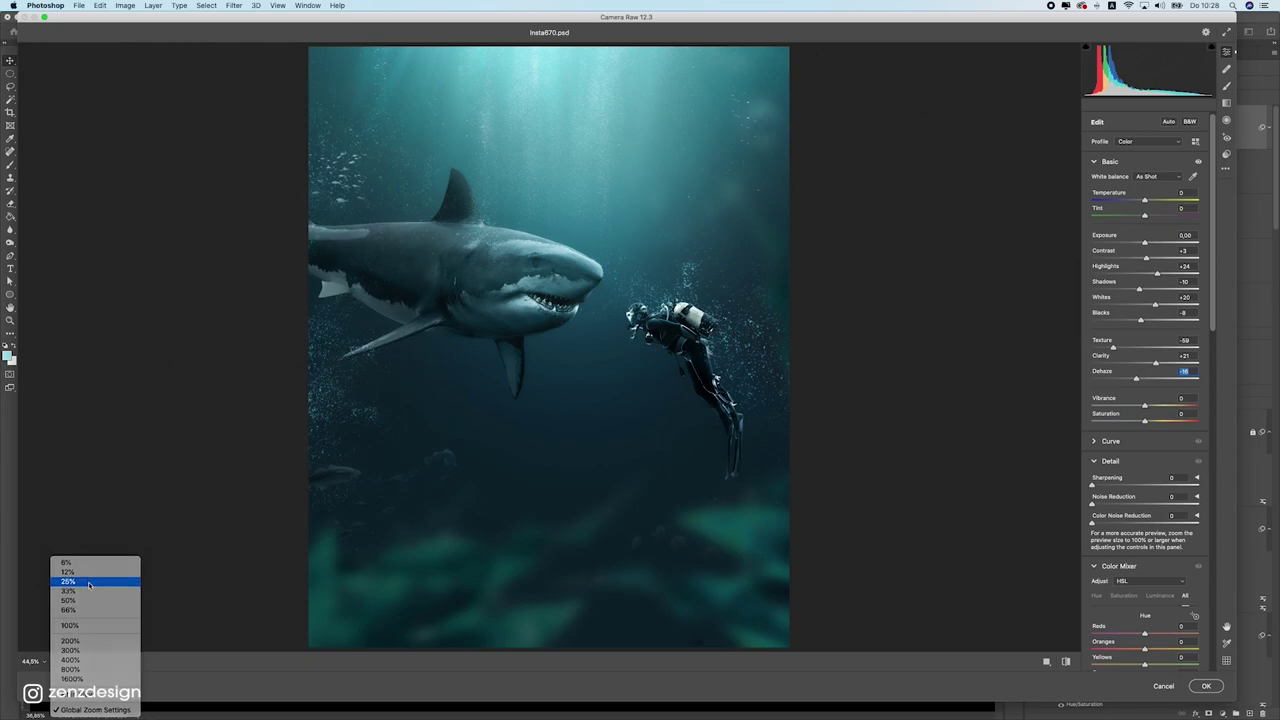
{"action": "left_click", "coordinate": [89, 582]}
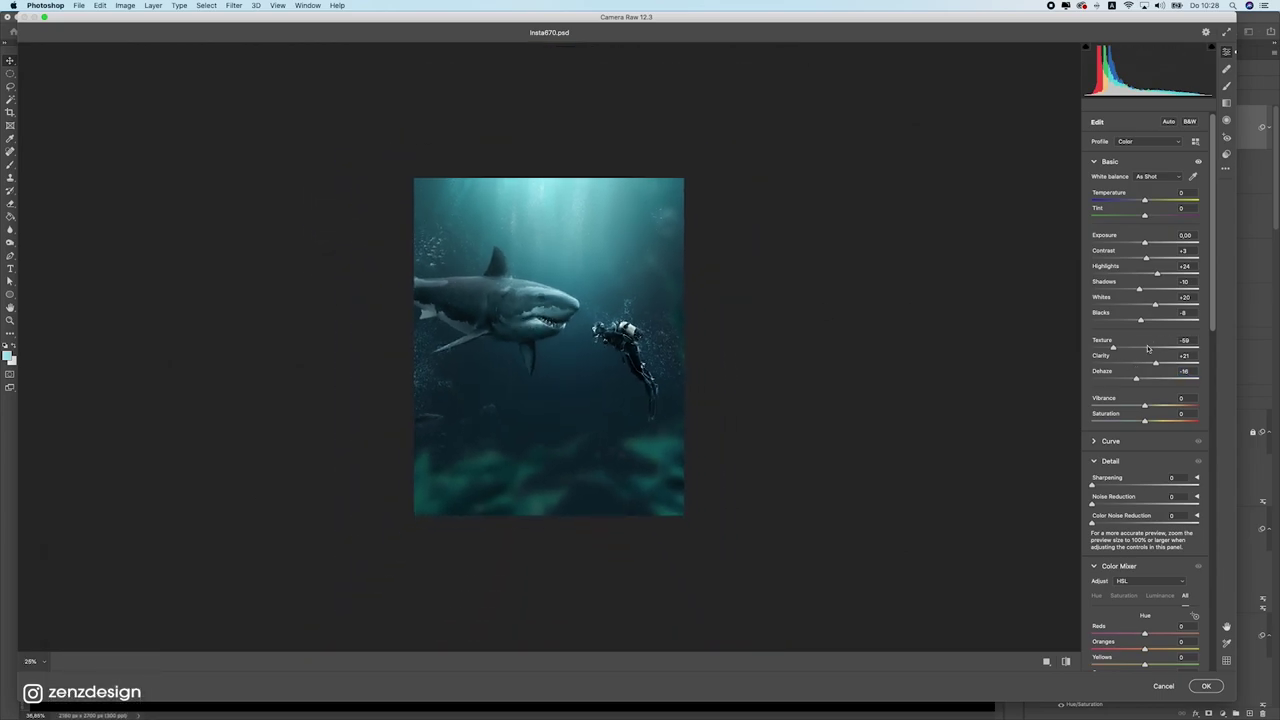
{"action": "left_click_drag", "start_coordinate": [1145, 405], "coordinate": [1128, 406]}
{"action": "double_click", "coordinate": [1128, 406]}
{"action": "scroll", "coordinate": [1190, 318], "scroll_direction": "down", "scroll_amount": 4}
{"action": "mouse_move", "coordinate": [1109, 319]}
{"action": "left_mouse_down"}
{"action": "mouse_move", "coordinate": [1145, 328]}
{"action": "mouse_move", "coordinate": [1108, 320]}
{"action": "left_mouse_up"}
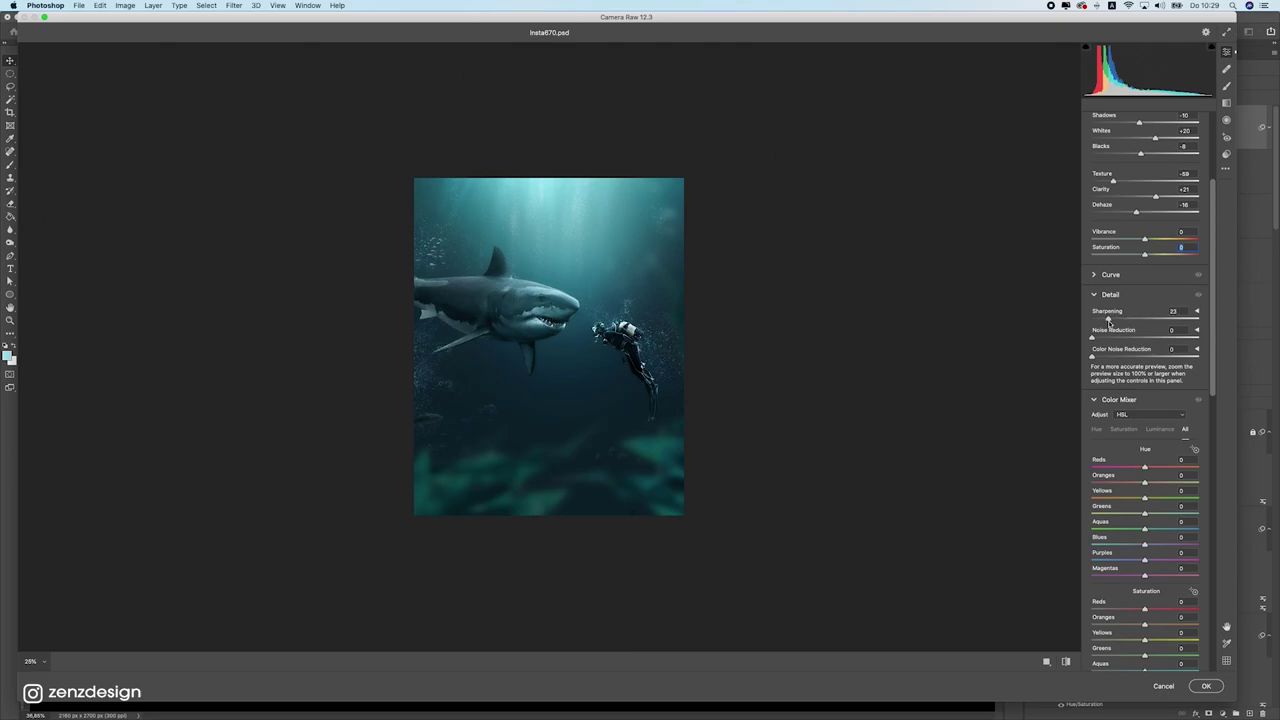
Step: Test the Color Mixer hue sliders, setting Aquas to +8 and resetting the other colors to 0
{"action": "scroll", "coordinate": [1133, 345], "scroll_direction": "down", "scroll_amount": 3}
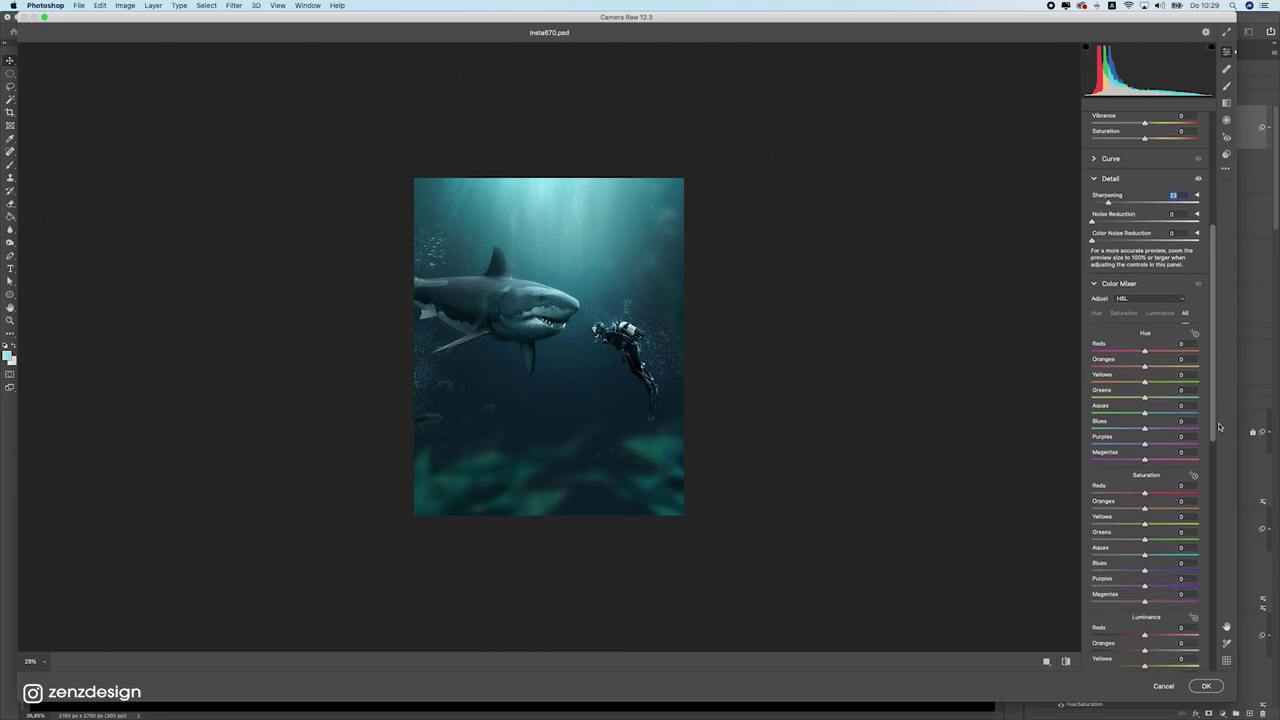
{"action": "left_click_drag", "start_coordinate": [1145, 351], "coordinate": [1093, 443]}
{"action": "key", "text": "super+z"}
{"action": "double_click", "coordinate": [1094, 379]}
{"action": "double_click", "coordinate": [1109, 397]}
{"action": "double_click", "coordinate": [1135, 412]}
{"action": "double_click", "coordinate": [1185, 428]}
{"action": "double_click", "coordinate": [1120, 397]}
{"action": "double_click", "coordinate": [1169, 430]}
{"action": "double_click", "coordinate": [1093, 443]}
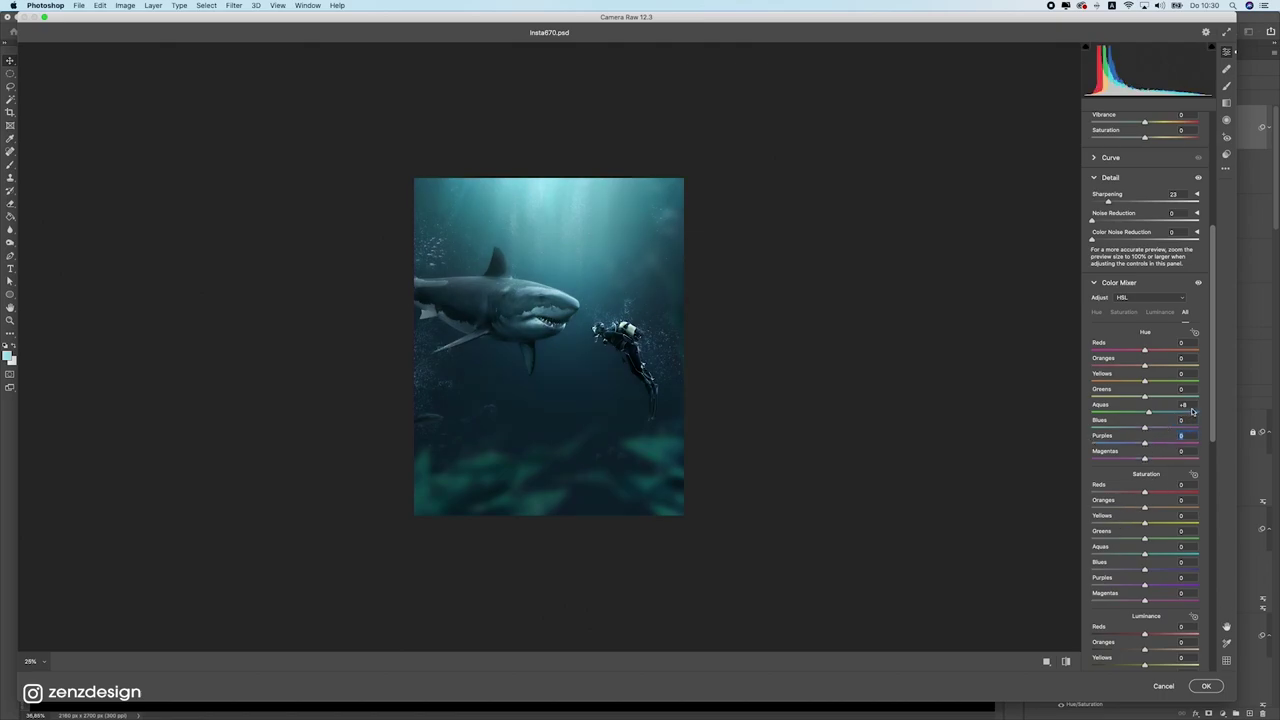
Step: Set the Color Mixer saturation of Aquas to -5 and reset Greens to 0
{"action": "scroll", "coordinate": [1210, 425], "scroll_direction": "down", "scroll_amount": 5}
{"action": "mouse_move", "coordinate": [1145, 383]}
{"action": "left_mouse_down"}
{"action": "mouse_move", "coordinate": [1175, 383]}
{"action": "mouse_move", "coordinate": [1109, 383]}
{"action": "mouse_move", "coordinate": [1135, 401]}
{"action": "left_mouse_up"}
{"action": "double_click", "coordinate": [1109, 383]}
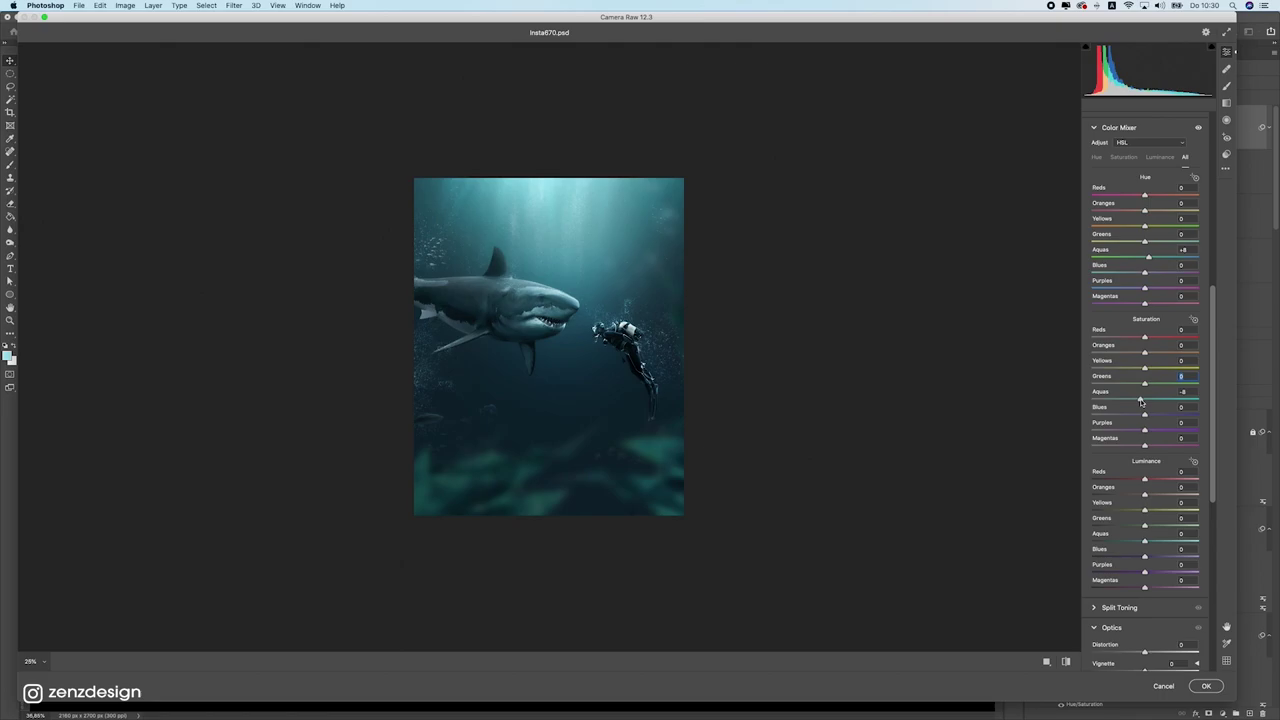
{"action": "left_click_drag", "start_coordinate": [1141, 402], "coordinate": [1141, 402]}
Step: Try brightening the Greens luminance, reset it to 0, and set the Aquas luminance to +21
{"action": "scroll", "coordinate": [1217, 403], "scroll_direction": "down", "scroll_amount": 3}
{"action": "left_click", "coordinate": [1145, 409]}
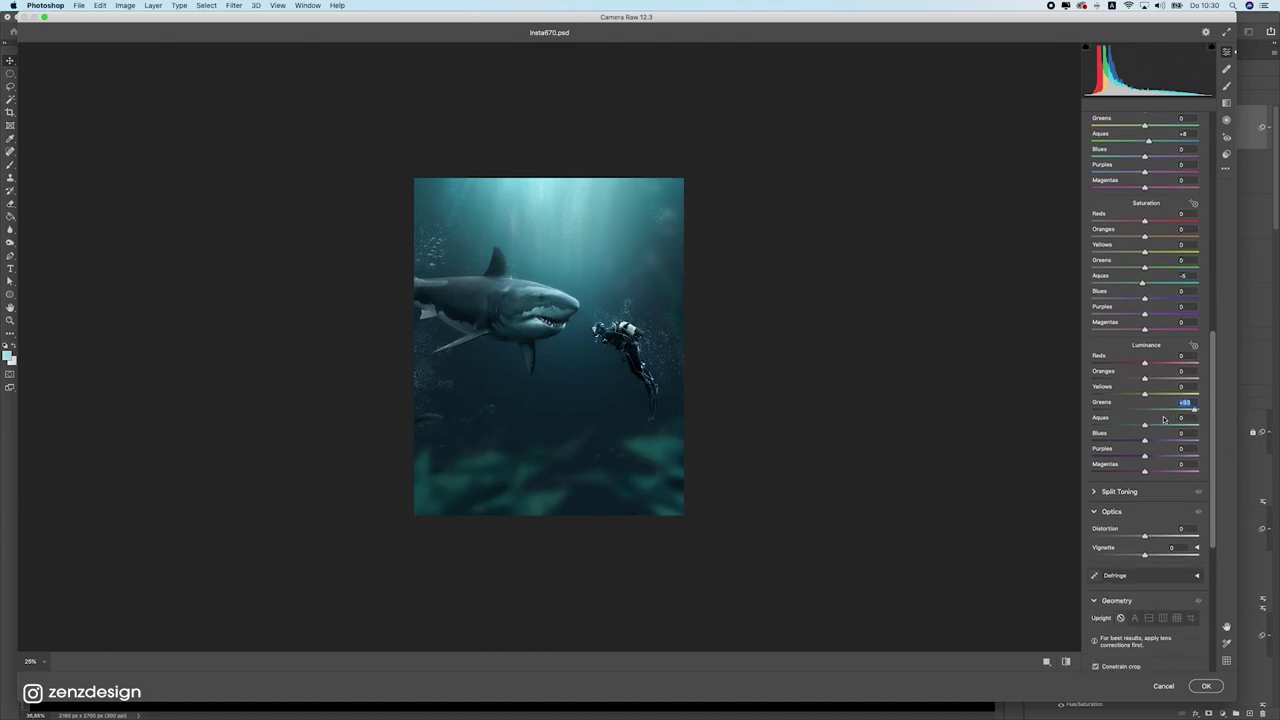
{"action": "left_click", "coordinate": [1146, 424]}
{"action": "mouse_move", "coordinate": [1157, 421]}
{"action": "left_mouse_down"}
{"action": "mouse_move", "coordinate": [1193, 428]}
{"action": "mouse_move", "coordinate": [1157, 424]}
{"action": "left_mouse_up"}
Step: Darken the image edges by setting the Optics Vignette to -53, leaving Distortion at 0
{"action": "left_click_drag", "start_coordinate": [1213, 429], "coordinate": [1226, 505]}
{"action": "left_click_drag", "start_coordinate": [1142, 343], "coordinate": [1075, 363]}
{"action": "key", "text": "super+z"}
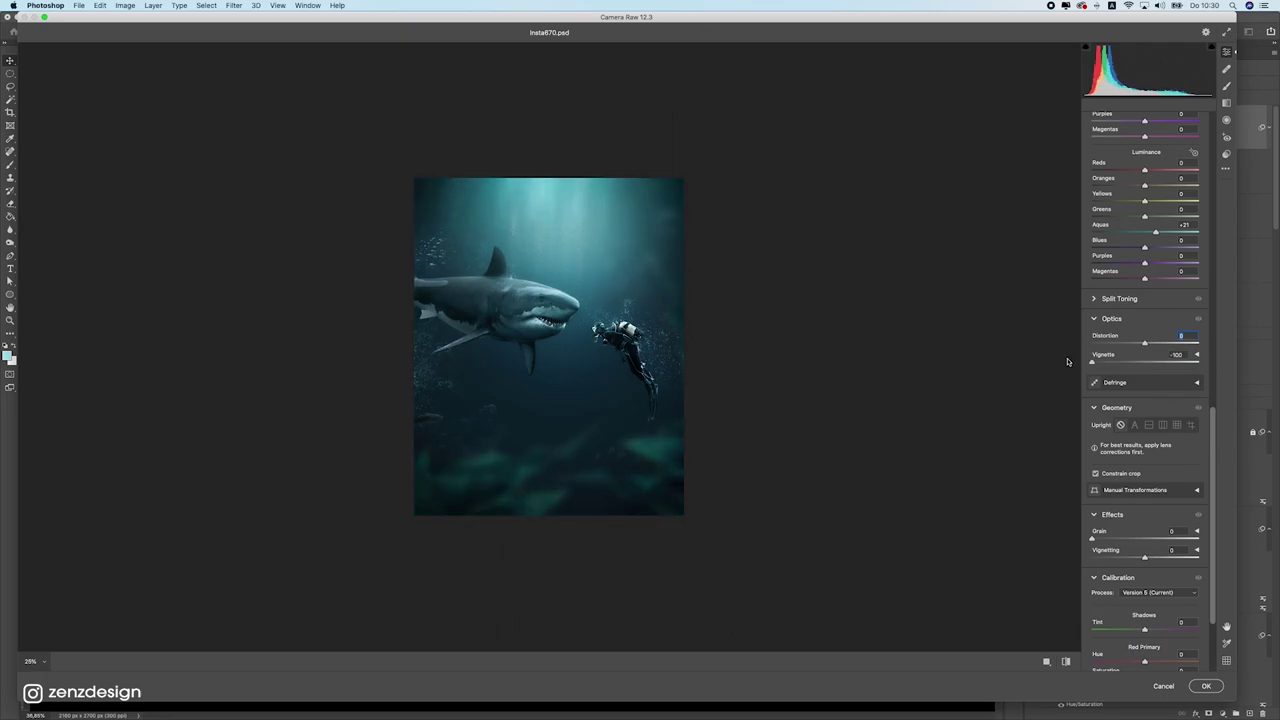
{"action": "left_click_drag", "start_coordinate": [1092, 362], "coordinate": [1119, 363]}
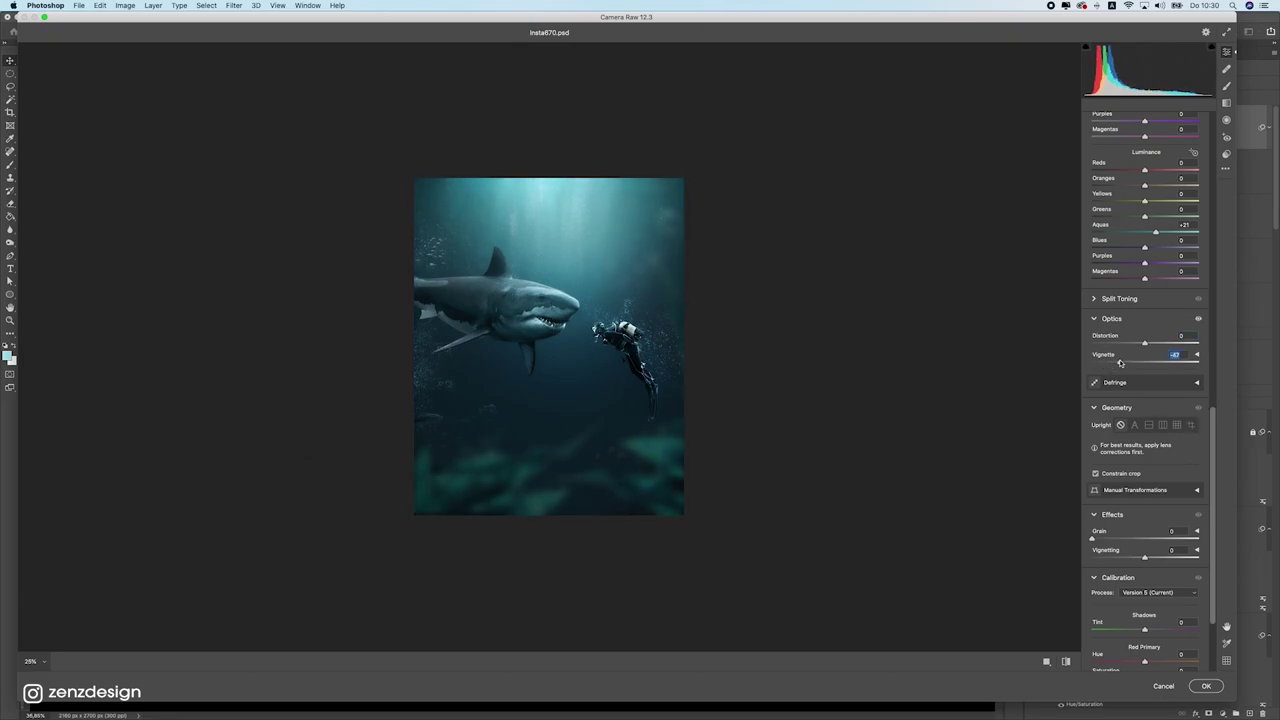
Step: Try different Green Primary and Blue Primary values in Calibration and revert the changes
{"action": "left_click_drag", "start_coordinate": [1211, 430], "coordinate": [1227, 490]}
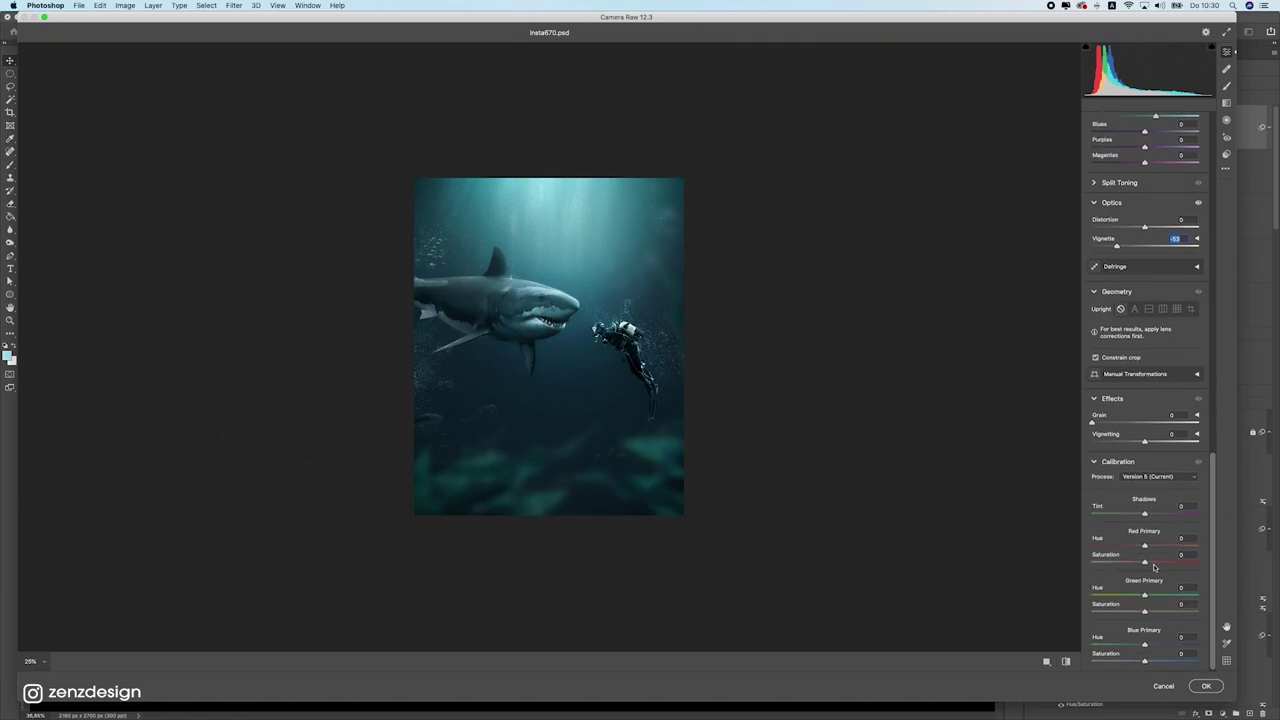
{"action": "left_click_drag", "start_coordinate": [1146, 611], "coordinate": [1128, 644]}
{"action": "double_click", "coordinate": [1161, 612]}
{"action": "double_click", "coordinate": [1127, 644]}
{"action": "left_click_drag", "start_coordinate": [1175, 598], "coordinate": [1132, 597]}
{"action": "mouse_move", "coordinate": [1146, 646]}
{"action": "left_mouse_down"}
{"action": "mouse_move", "coordinate": [1188, 647]}
{"action": "mouse_move", "coordinate": [1115, 646]}
{"action": "mouse_move", "coordinate": [1167, 663]}
{"action": "mouse_move", "coordinate": [1147, 666]}
{"action": "left_mouse_up"}
{"action": "key", "text": "super+z"}
Step: Apply the Camera Raw adjustments to the merged smart object and check the composite
{"action": "scroll", "coordinate": [1210, 544], "scroll_direction": "up", "scroll_amount": 5}
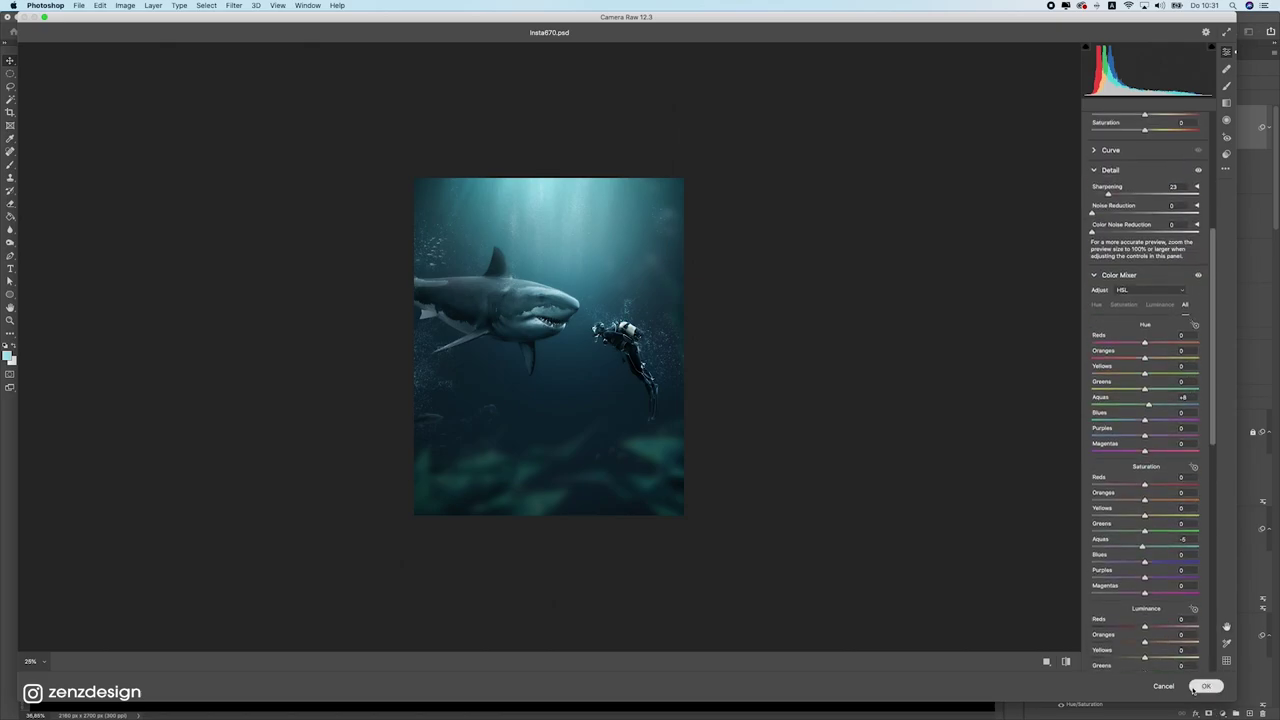
{"action": "left_click", "coordinate": [1206, 686]}
{"action": "scroll", "coordinate": [552, 334], "scroll_direction": "down", "scroll_amount": 4}
{"action": "scroll", "coordinate": [583, 353], "scroll_direction": "up", "scroll_amount": 5}
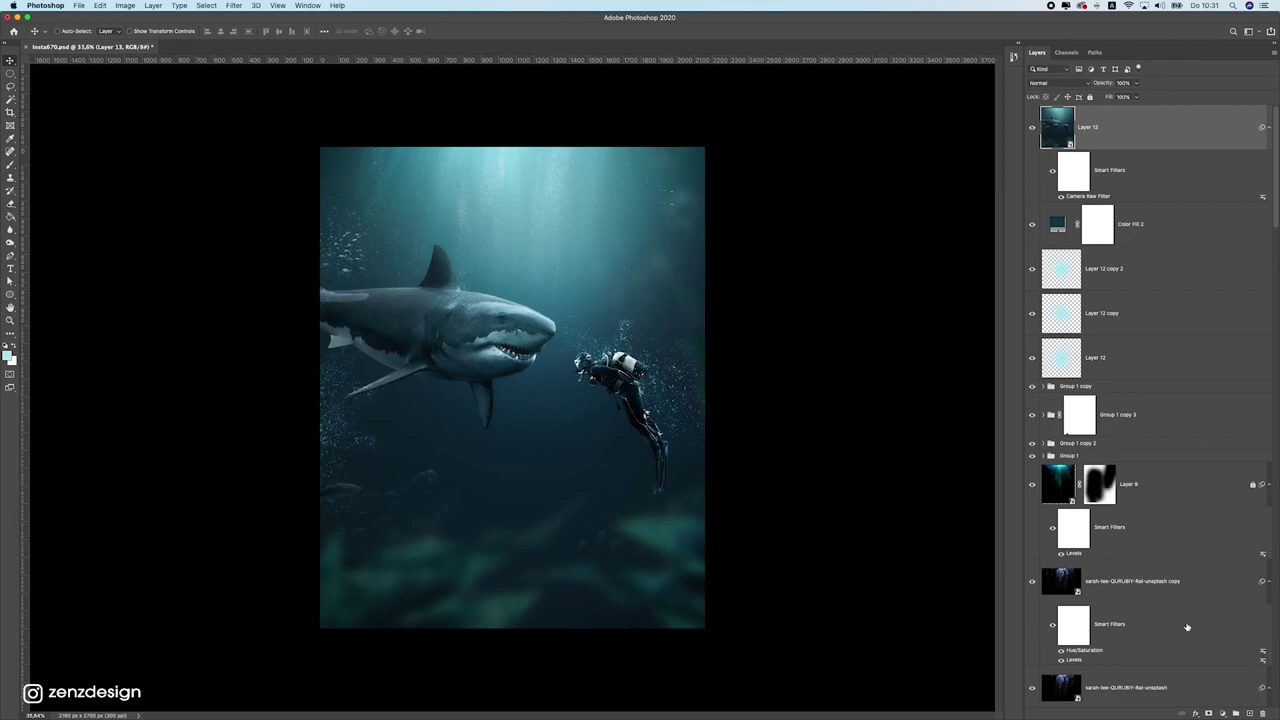
Step: Add a Curves adjustment layer, moving the white point input to 248 and the black point input to 3
{"action": "left_click", "coordinate": [1222, 713]}
{"action": "left_click", "coordinate": [1225, 572]}
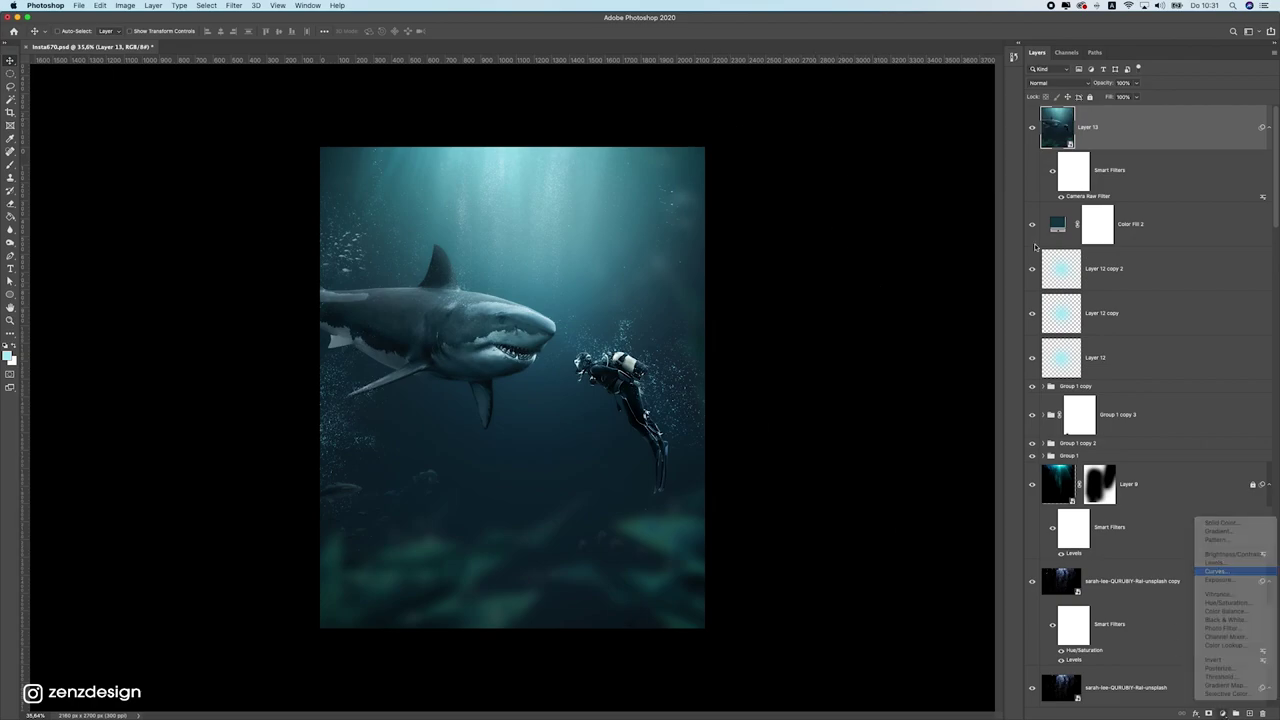
{"action": "mouse_move", "coordinate": [1221, 112]}
{"action": "left_mouse_down"}
{"action": "mouse_move", "coordinate": [1201, 109]}
{"action": "mouse_move", "coordinate": [1218, 110]}
{"action": "left_mouse_up"}
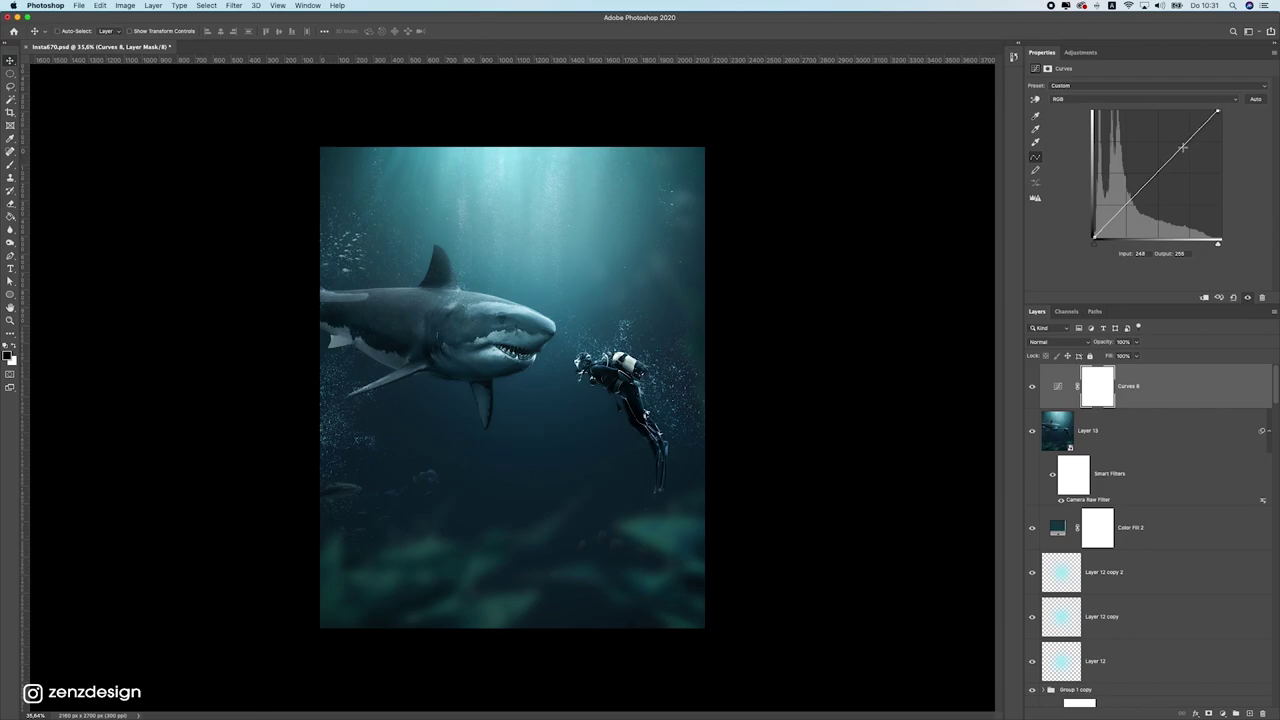
{"action": "mouse_move", "coordinate": [1094, 238]}
{"action": "left_mouse_down"}
{"action": "mouse_move", "coordinate": [1117, 240]}
{"action": "mouse_move", "coordinate": [1097, 253]}
{"action": "left_mouse_up"}
Step: Review the whole composite and set the background color around the canvas to Default
{"action": "scroll", "coordinate": [614, 345], "scroll_direction": "down", "scroll_amount": 5}
{"action": "scroll", "coordinate": [614, 345], "scroll_direction": "up", "scroll_amount": 8}
{"action": "scroll", "coordinate": [614, 345], "scroll_direction": "down", "scroll_amount": 4}
{"action": "right_click", "coordinate": [736, 289]}
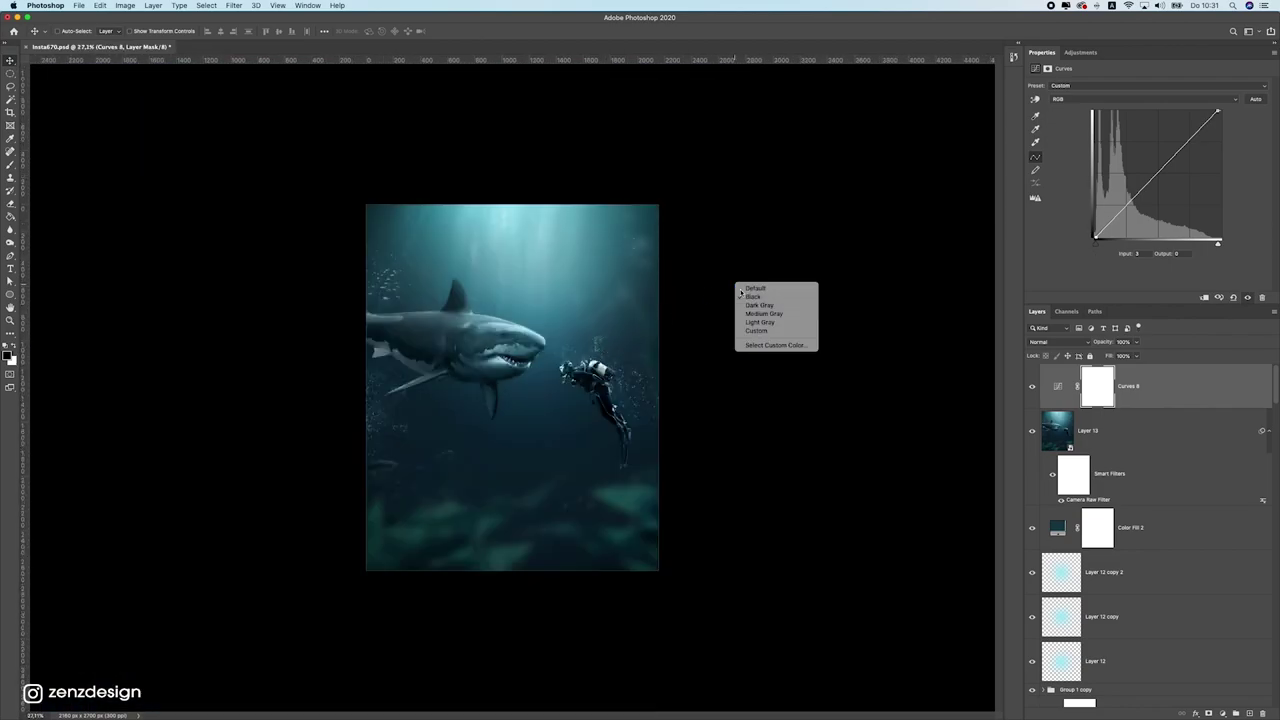
{"action": "left_click", "coordinate": [745, 290]}
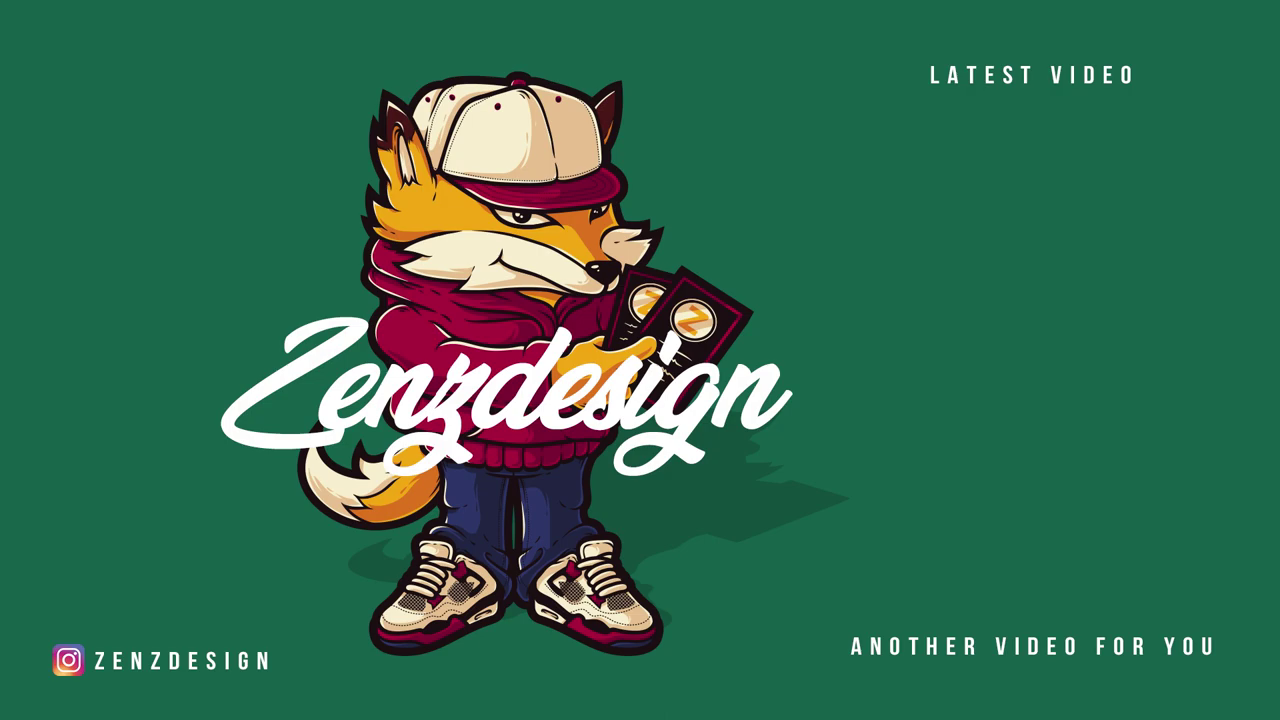